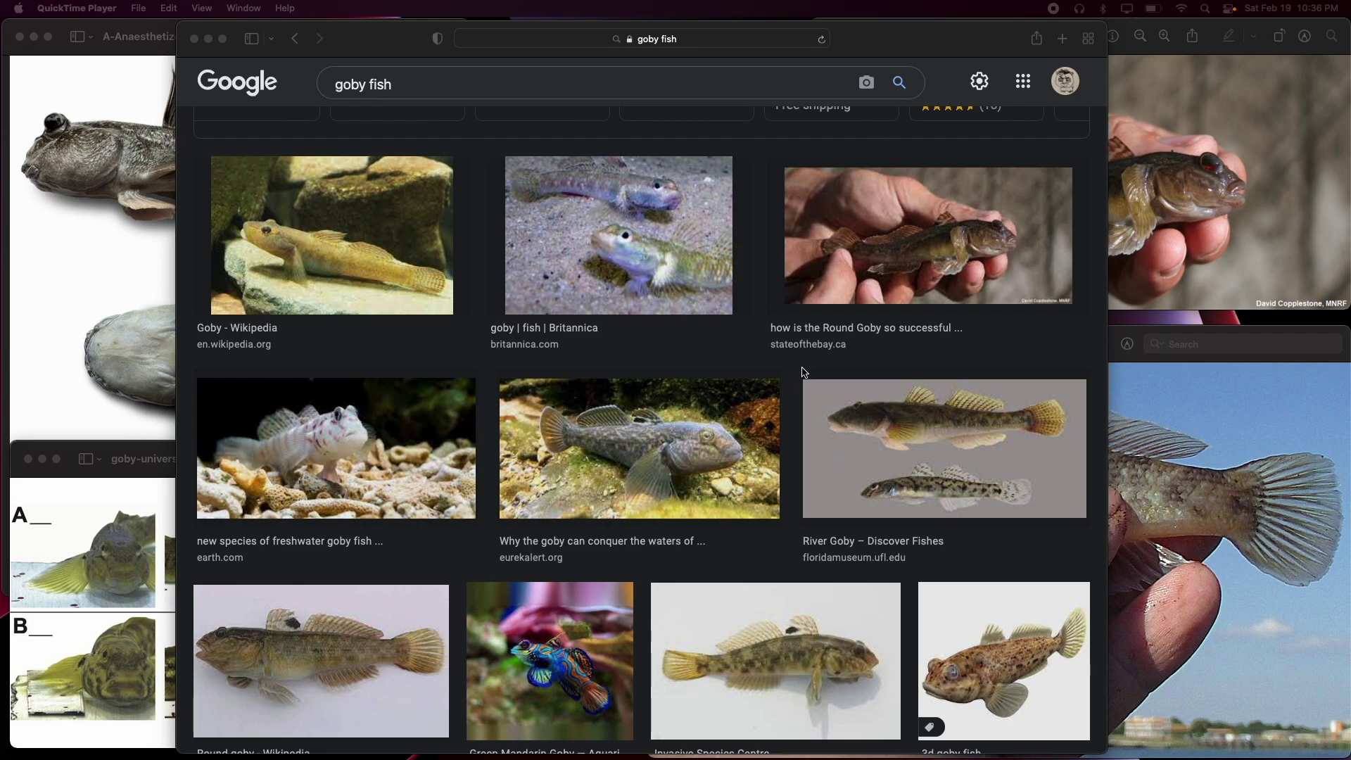
Step: Browse the image search results for goby fish to study reference photos of the body and fins
scroll(804, 371, "down", 5)
scroll(949, 421, "down", 6)
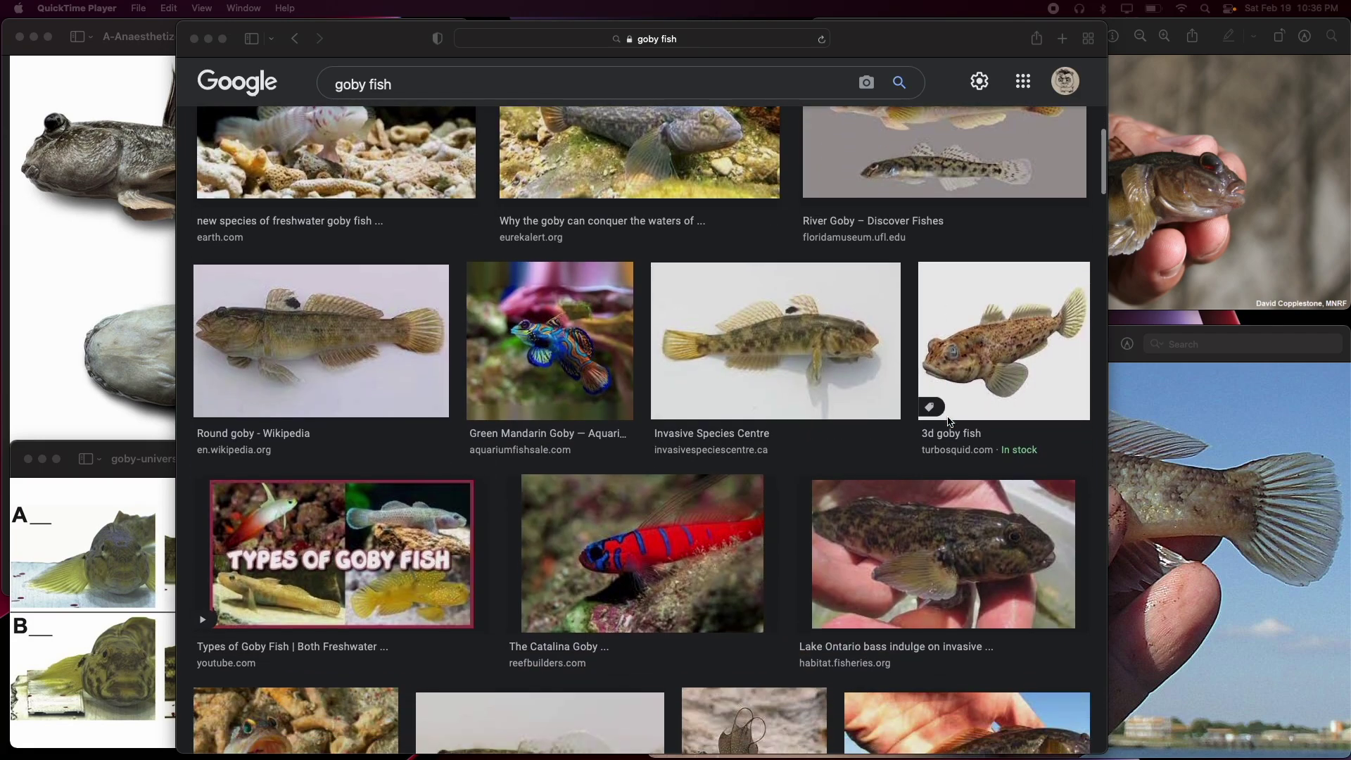
scroll(949, 421, "down", 5)
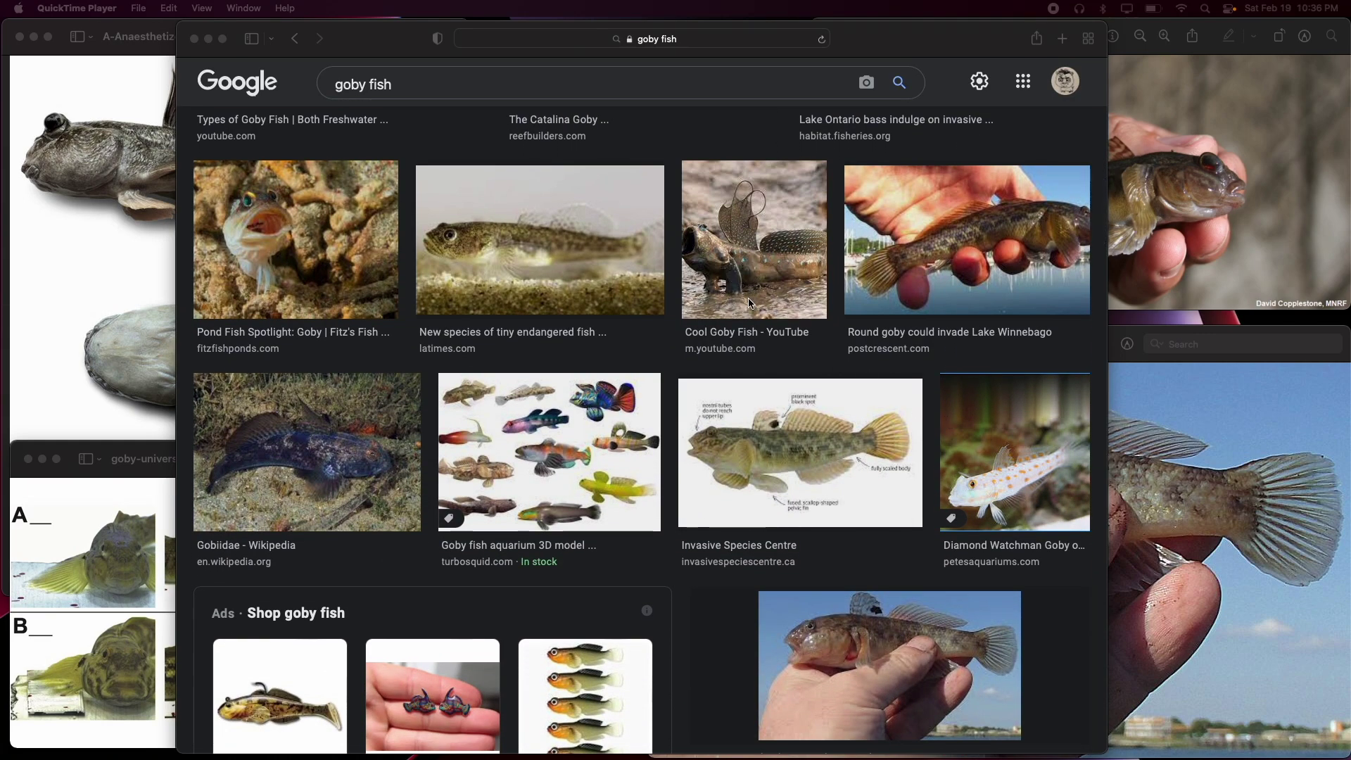
scroll(757, 325, "down", 7)
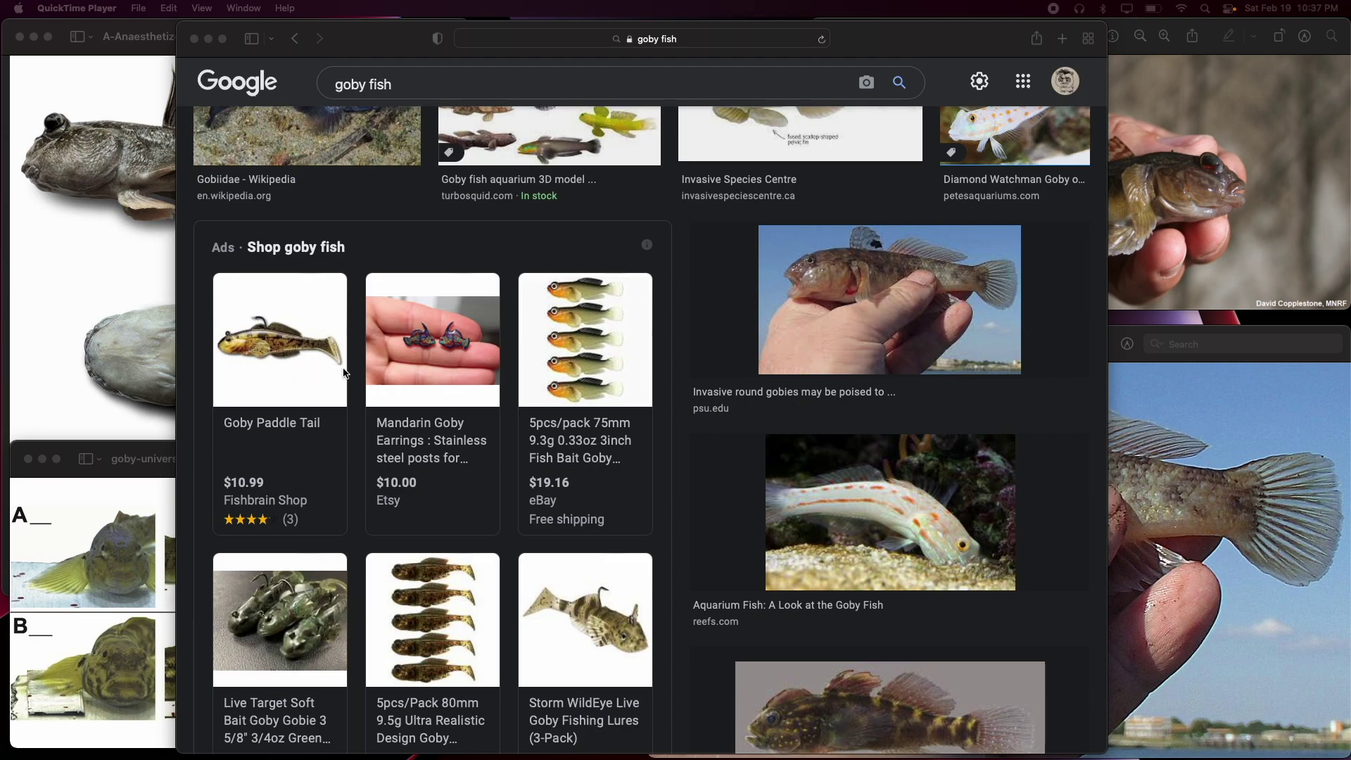
scroll(440, 459, "down", 3)
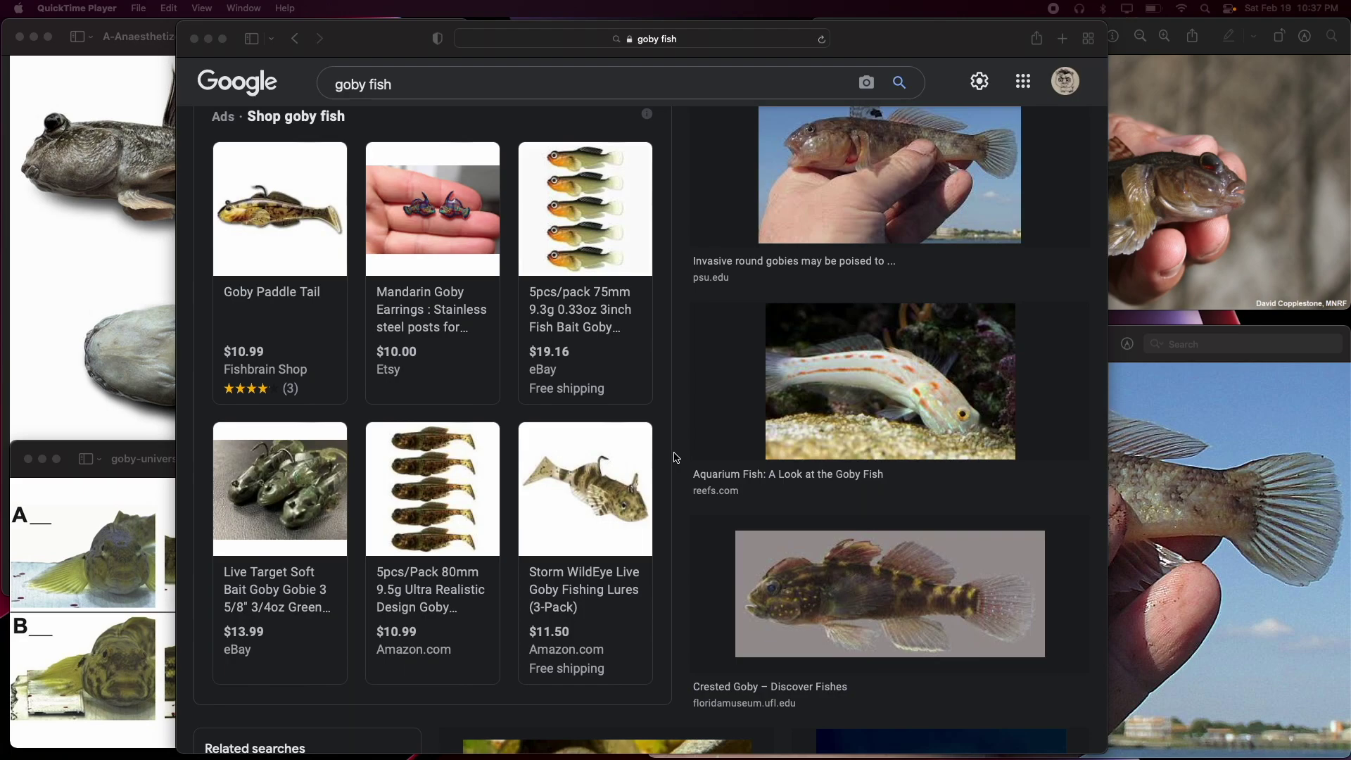
scroll(676, 457, "down", 13)
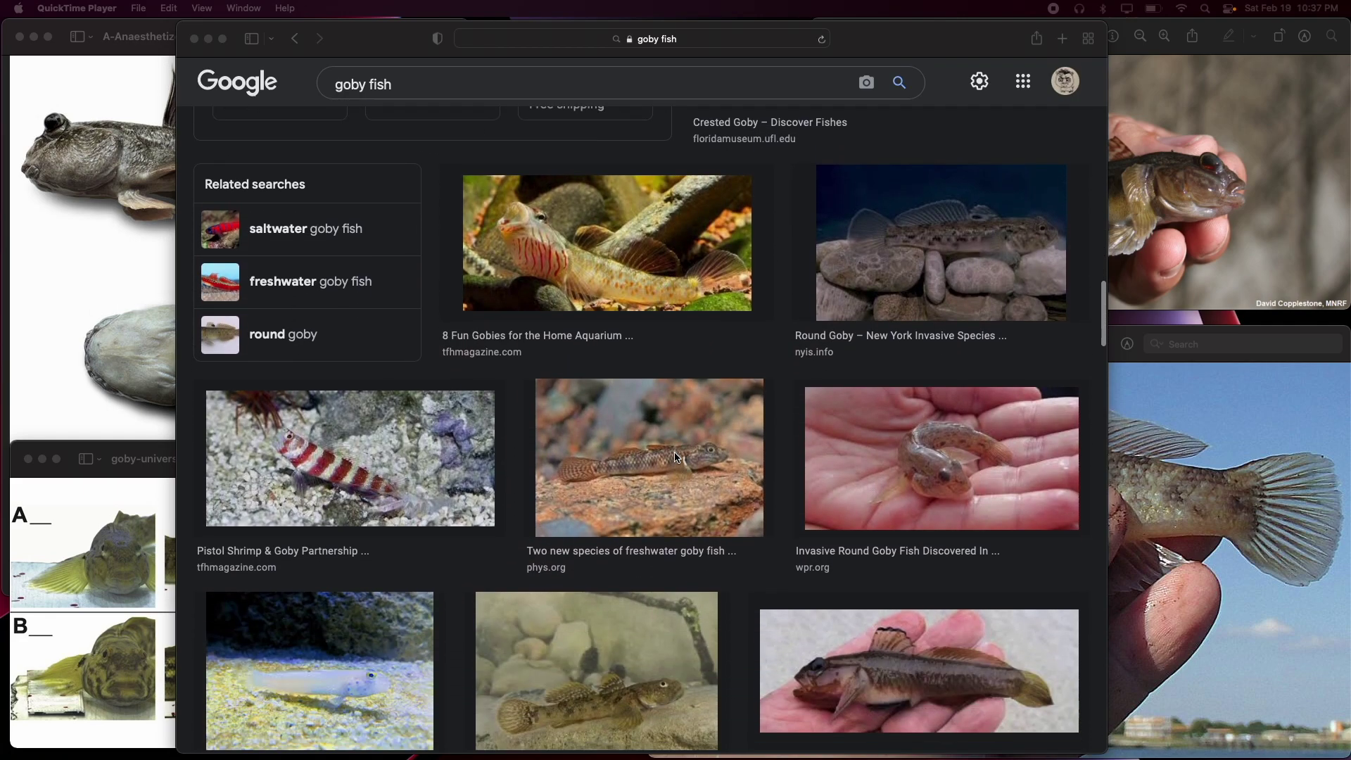
scroll(675, 457, "down", 1)
left_click(675, 452)
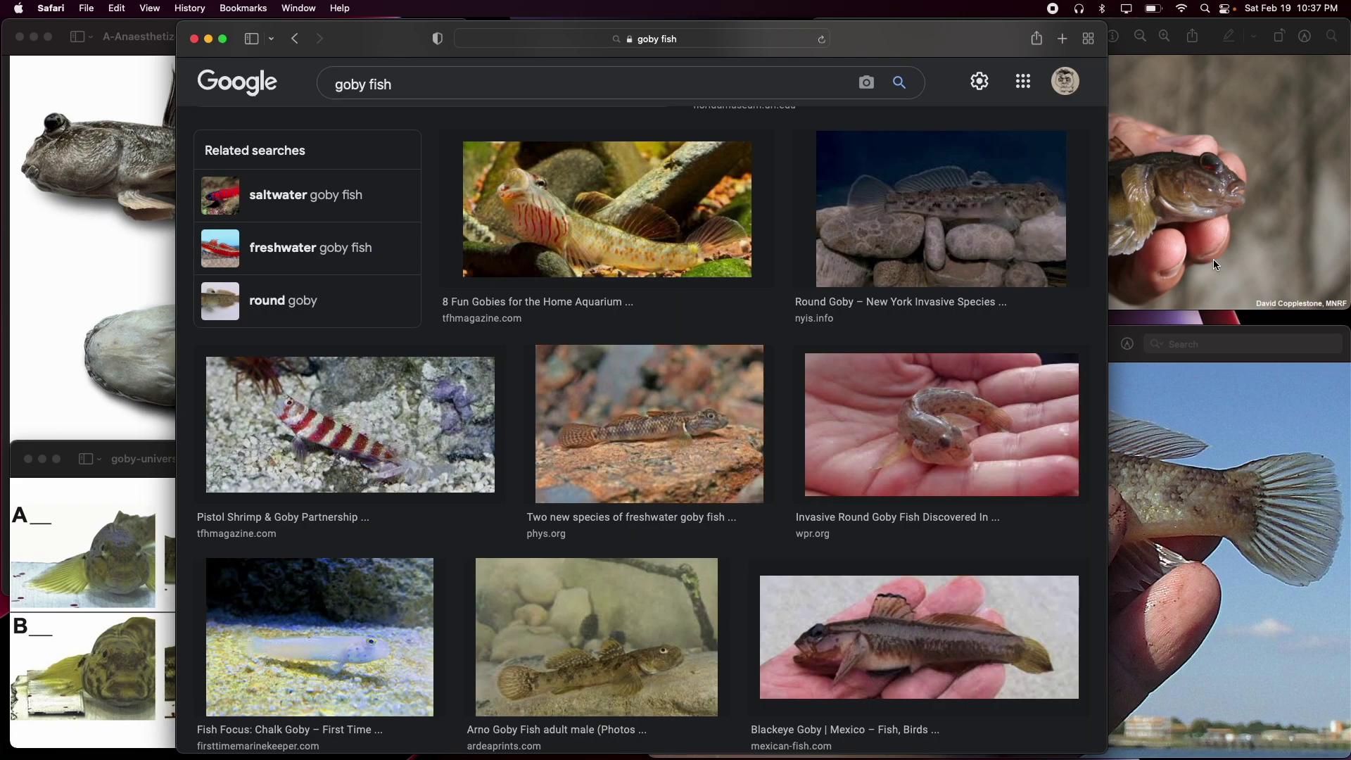
Step: Examine the saved goby reference images in Preview, including the round goby photos and the anatomical views
left_click(1214, 263)
left_click(1208, 502)
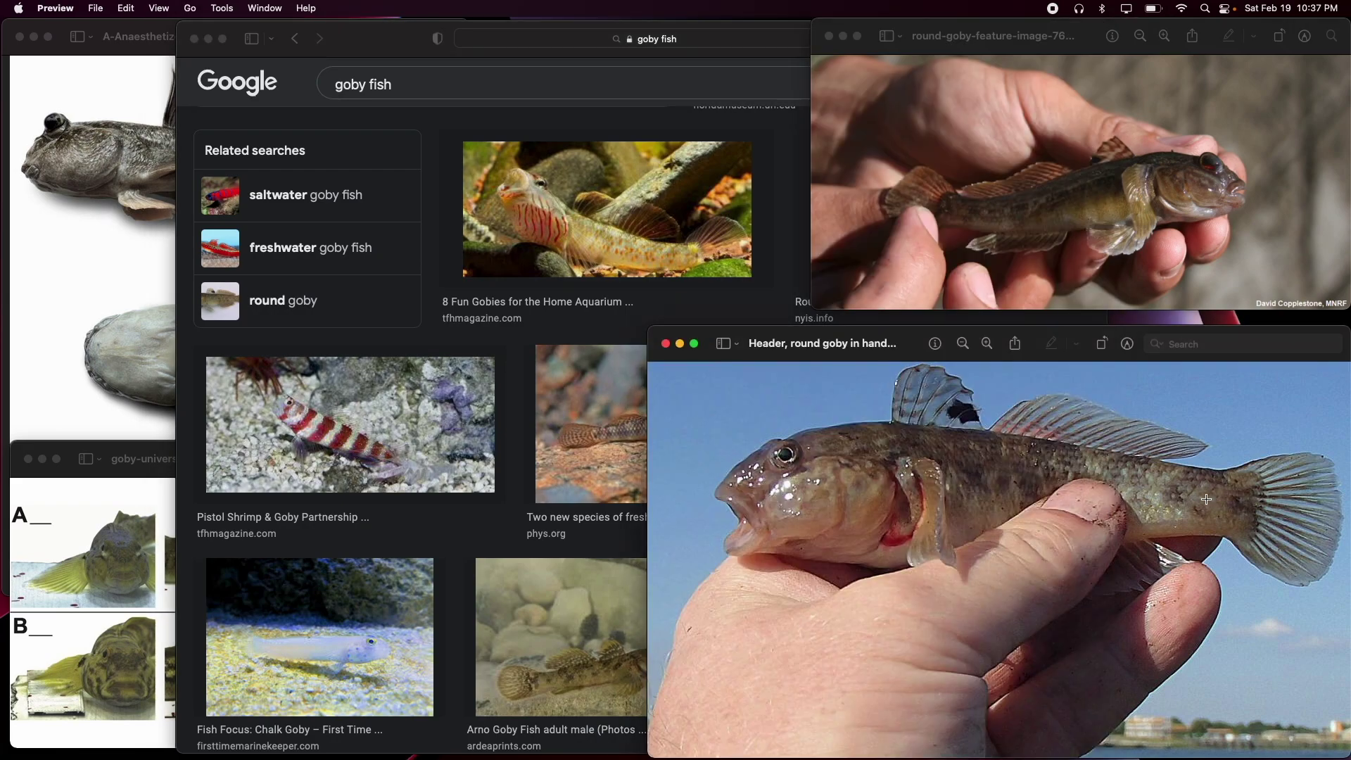
left_click(79, 366)
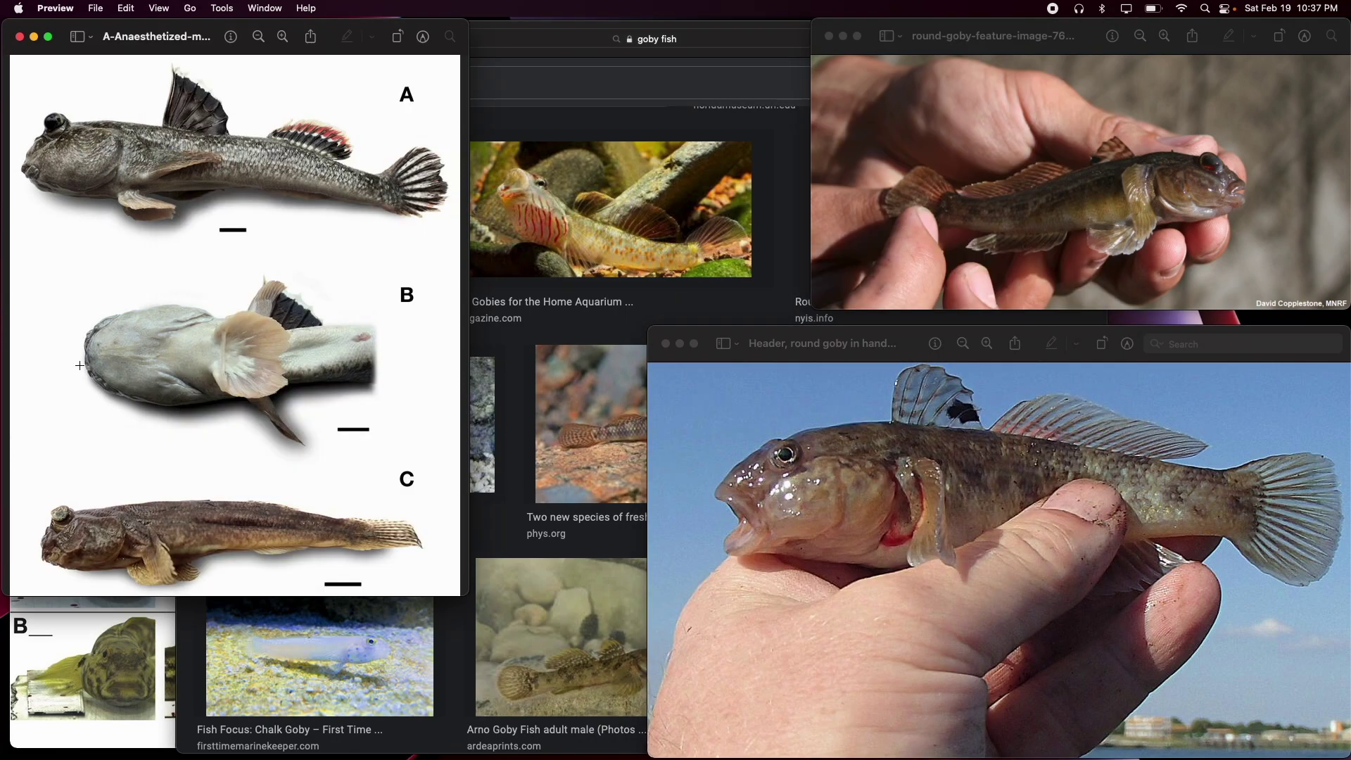
left_click(77, 654)
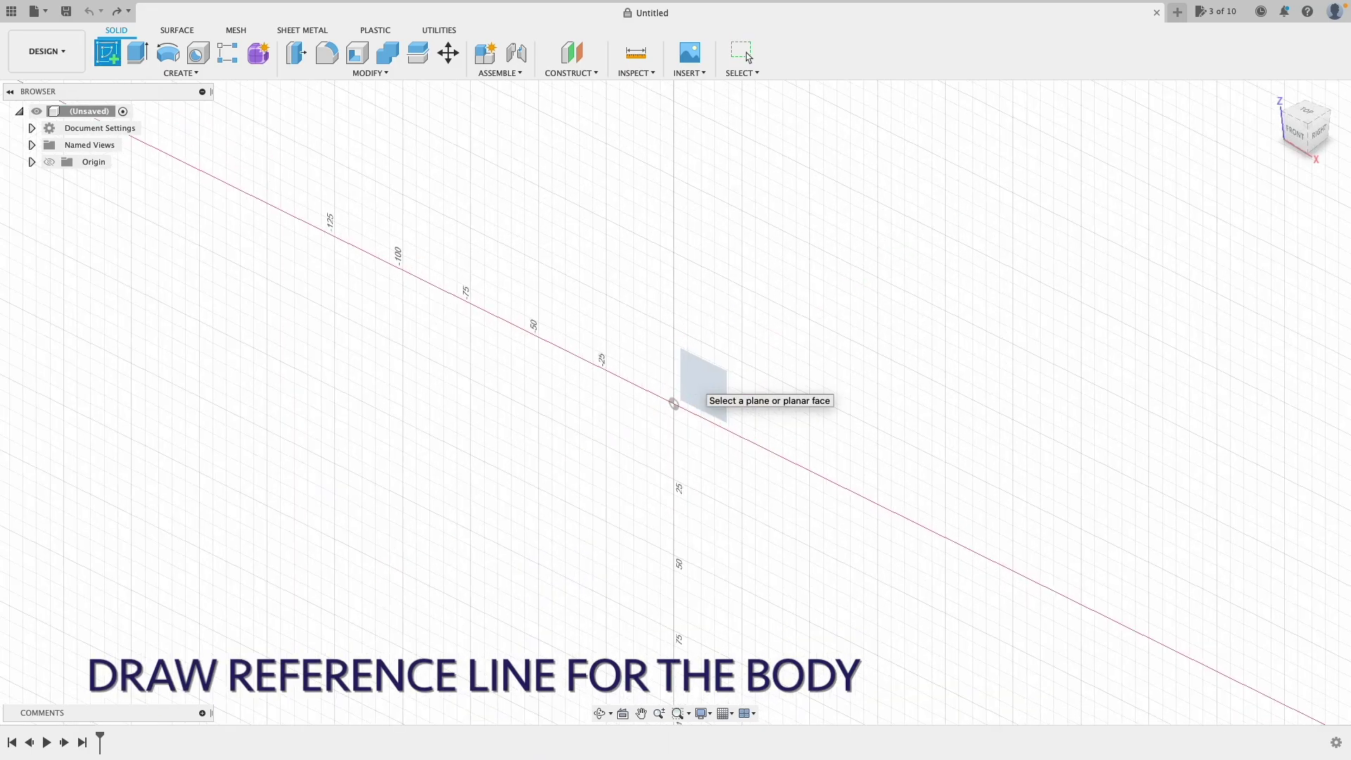
Step: Sketch a horizontal reference line about 80 mm long from the origin on the front plane and finish the sketch
left_click(646, 440)
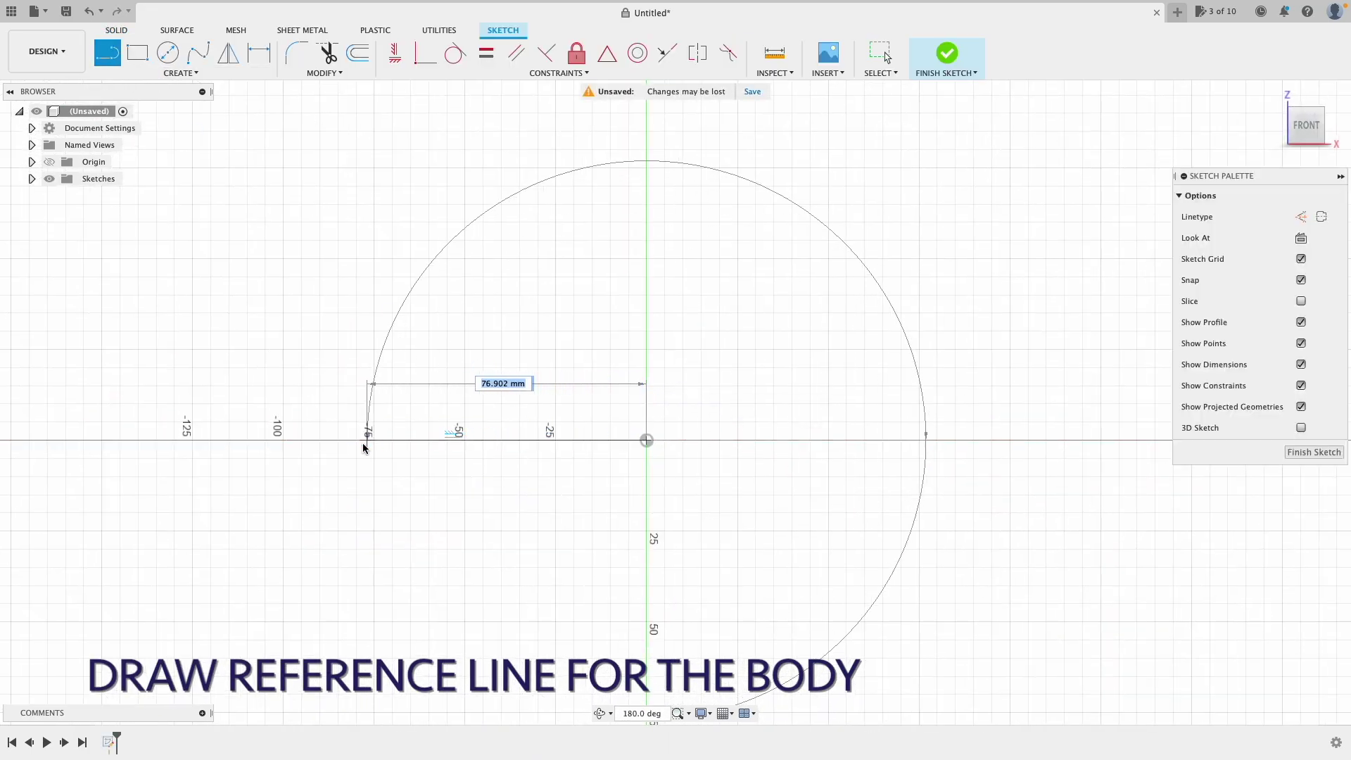
double_click(356, 440)
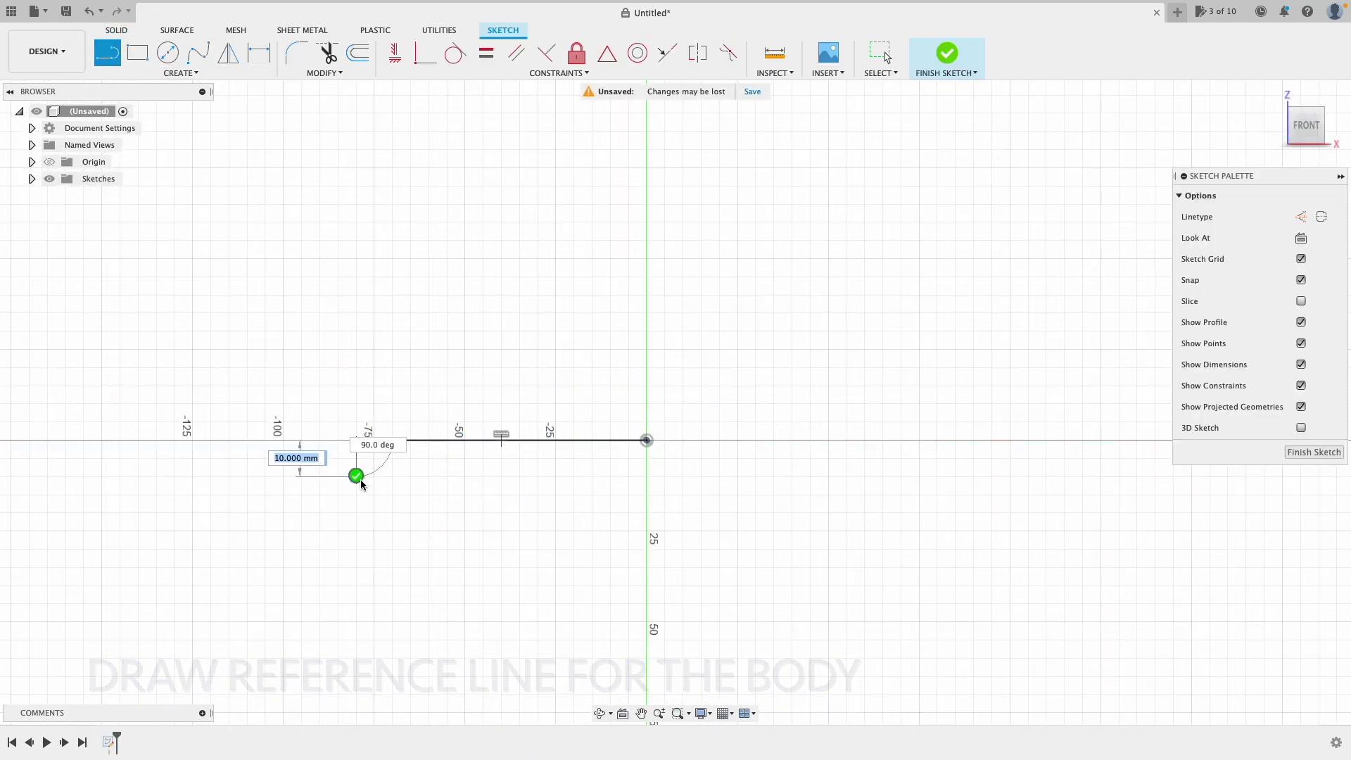
left_click(941, 61)
Step: Insert A_large_neogobius_melanostomus.jpg from the computer as a canvas on the XZ plane, then scale and position it over the reference line
left_click(689, 73)
left_click(696, 115)
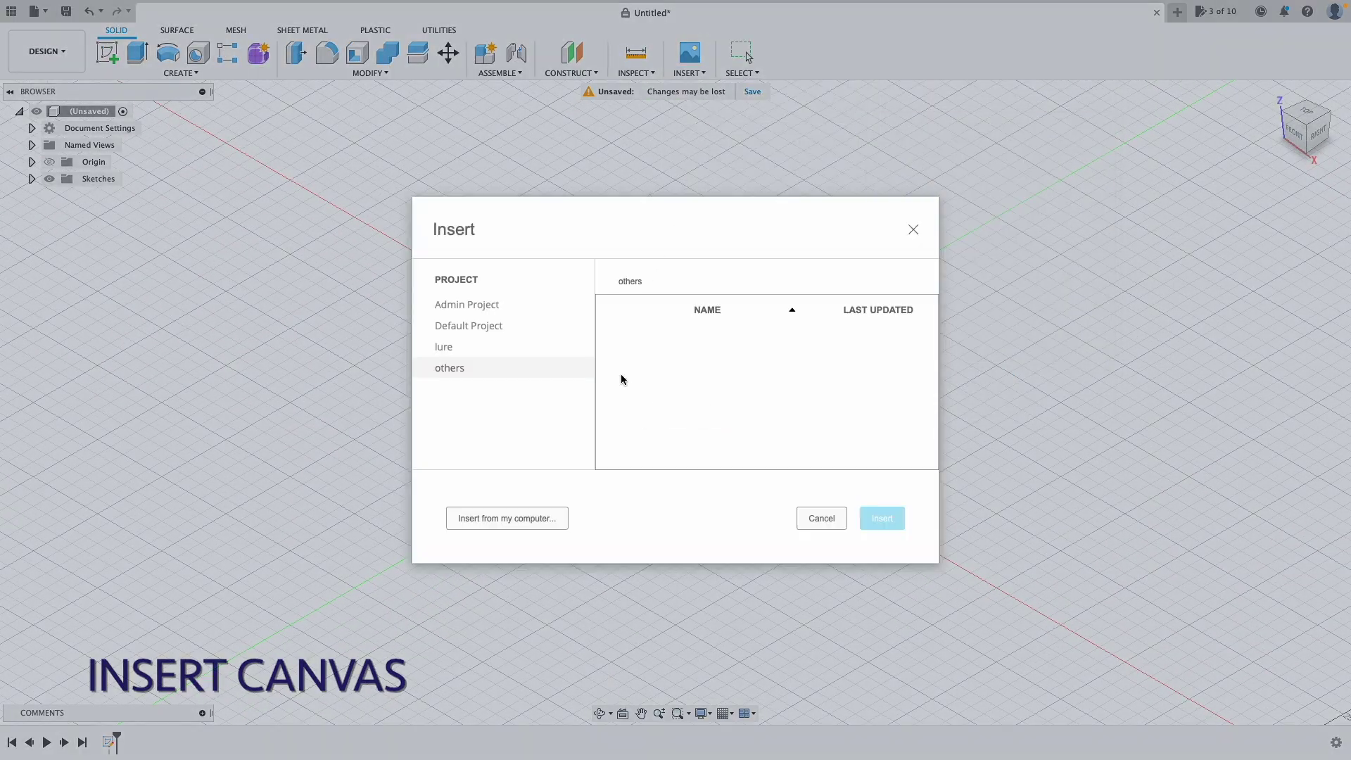
left_click(506, 518)
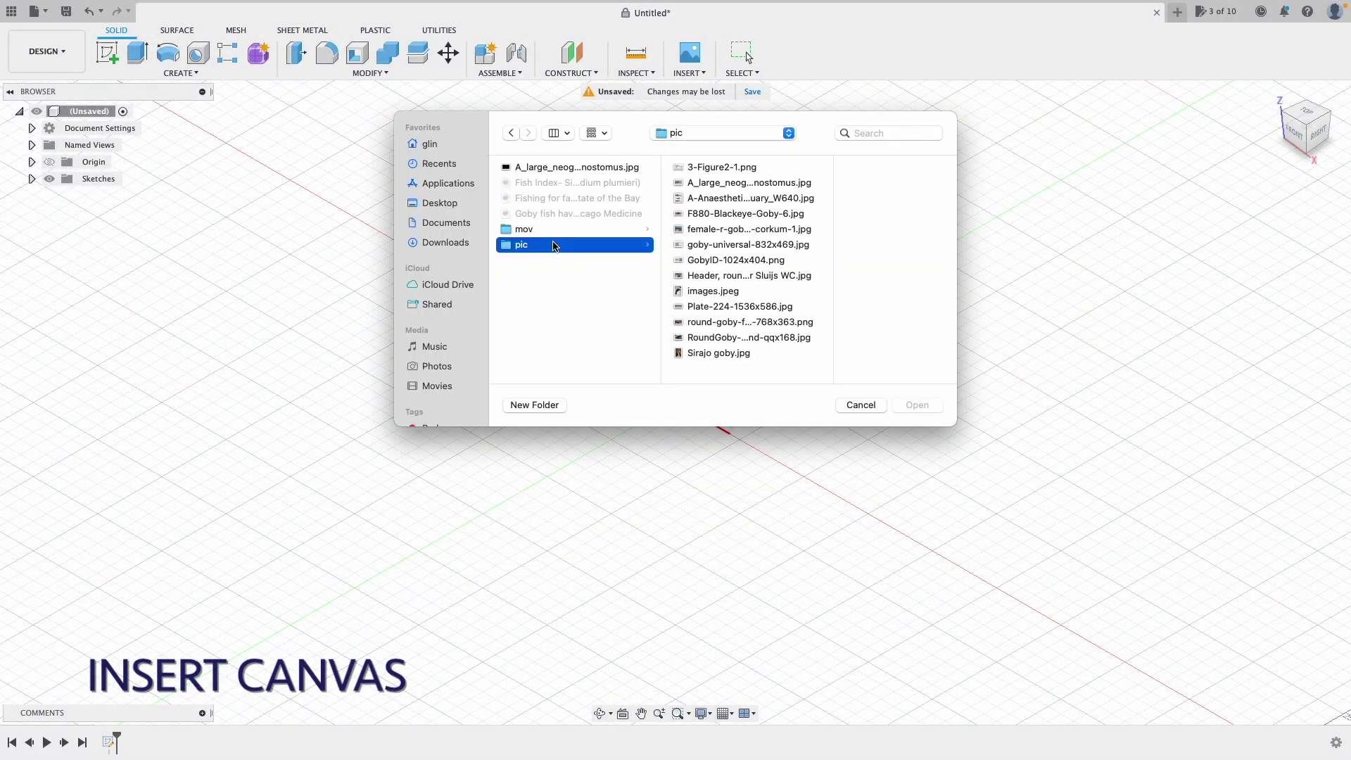
left_click(704, 183)
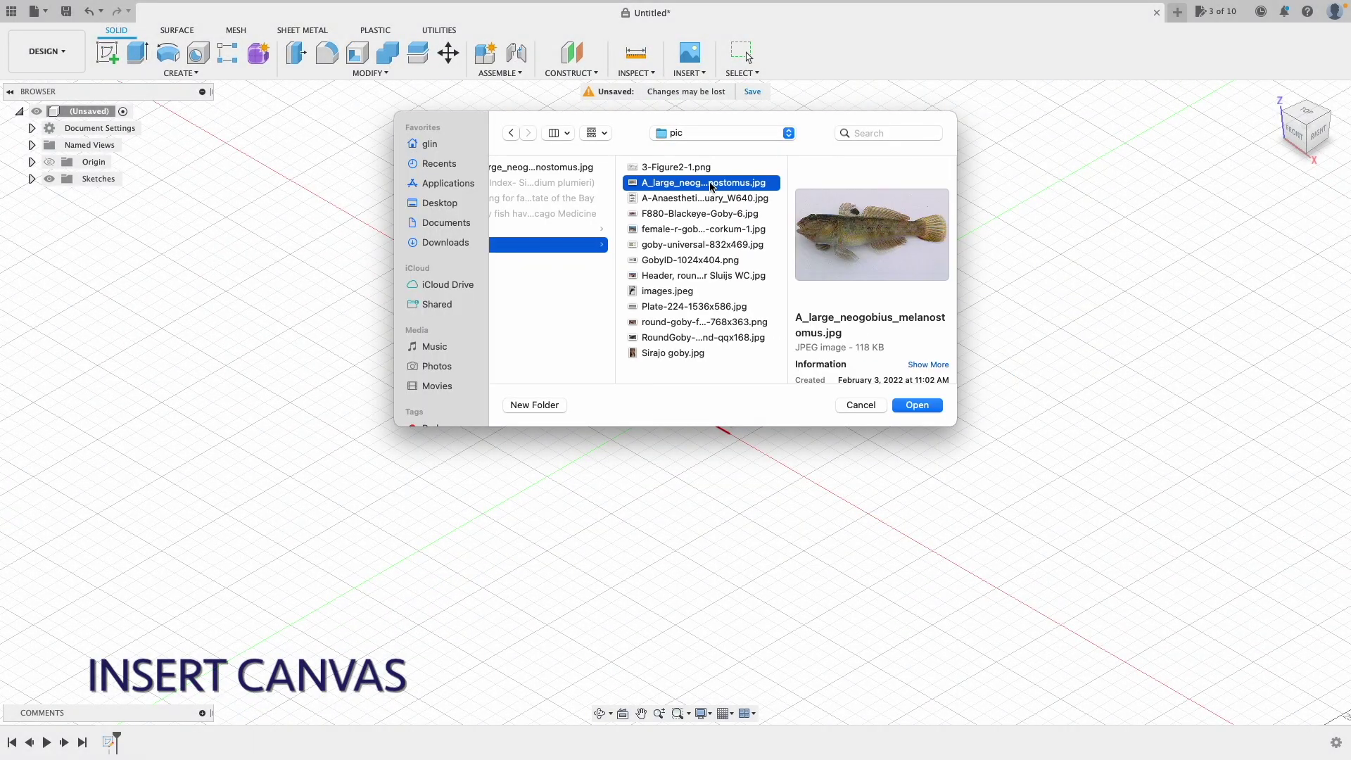
left_click(918, 405)
left_click(703, 383)
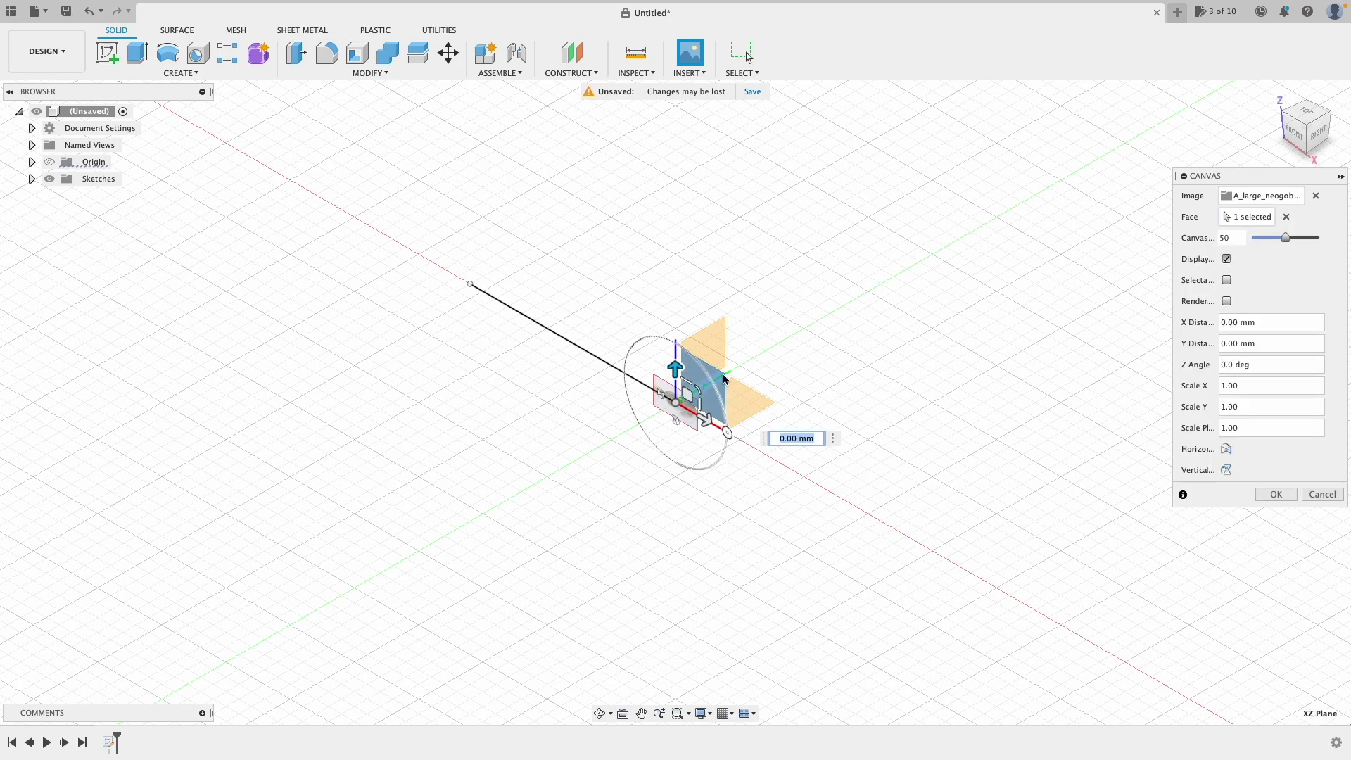
mouse_move(708, 370)
left_mouse_down()
mouse_move(848, 231)
mouse_move(549, 402)
mouse_move(523, 401)
left_mouse_up()
left_click_drag(532, 393, 536, 390)
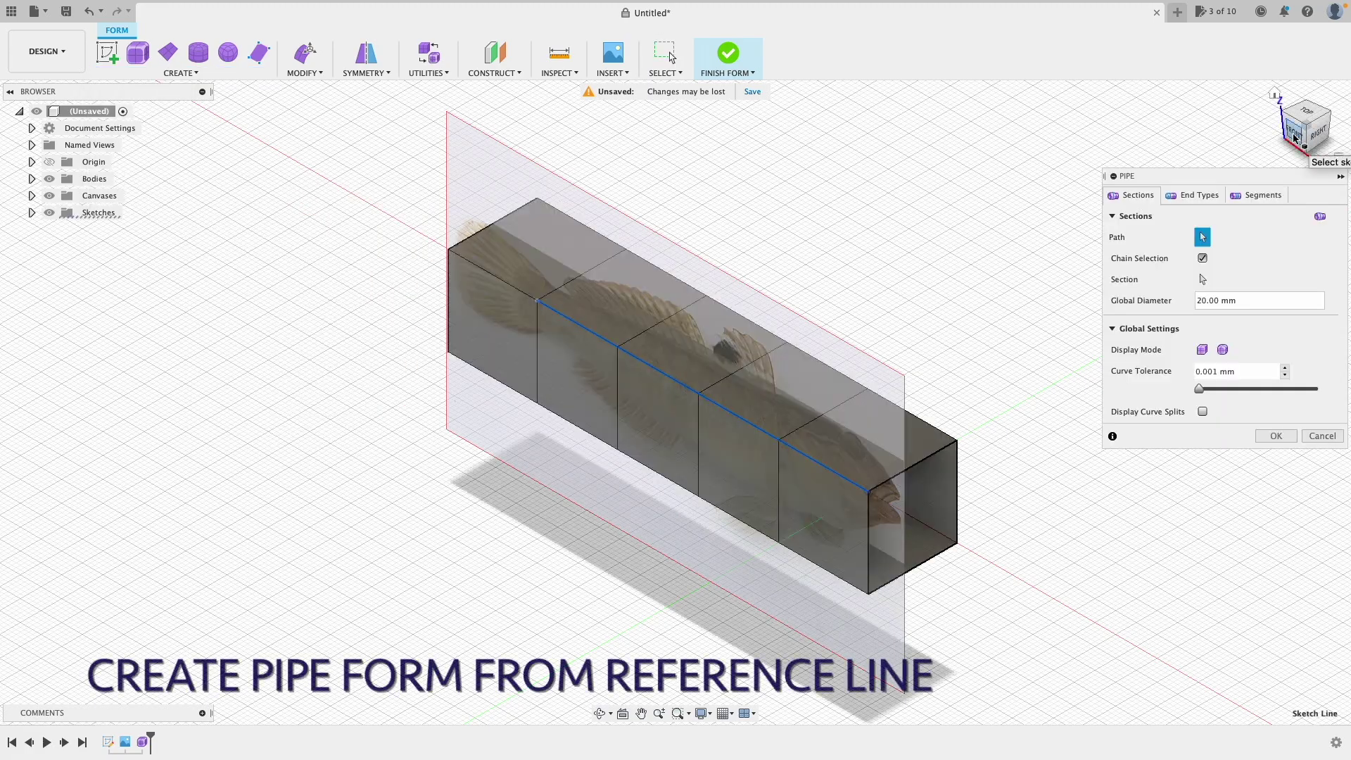
Step: Adjust the segment density of the pipe form along the reference line in the front view and create the pipe
left_click(1297, 127)
left_click(1256, 195)
left_click_drag(1234, 276, 1207, 277)
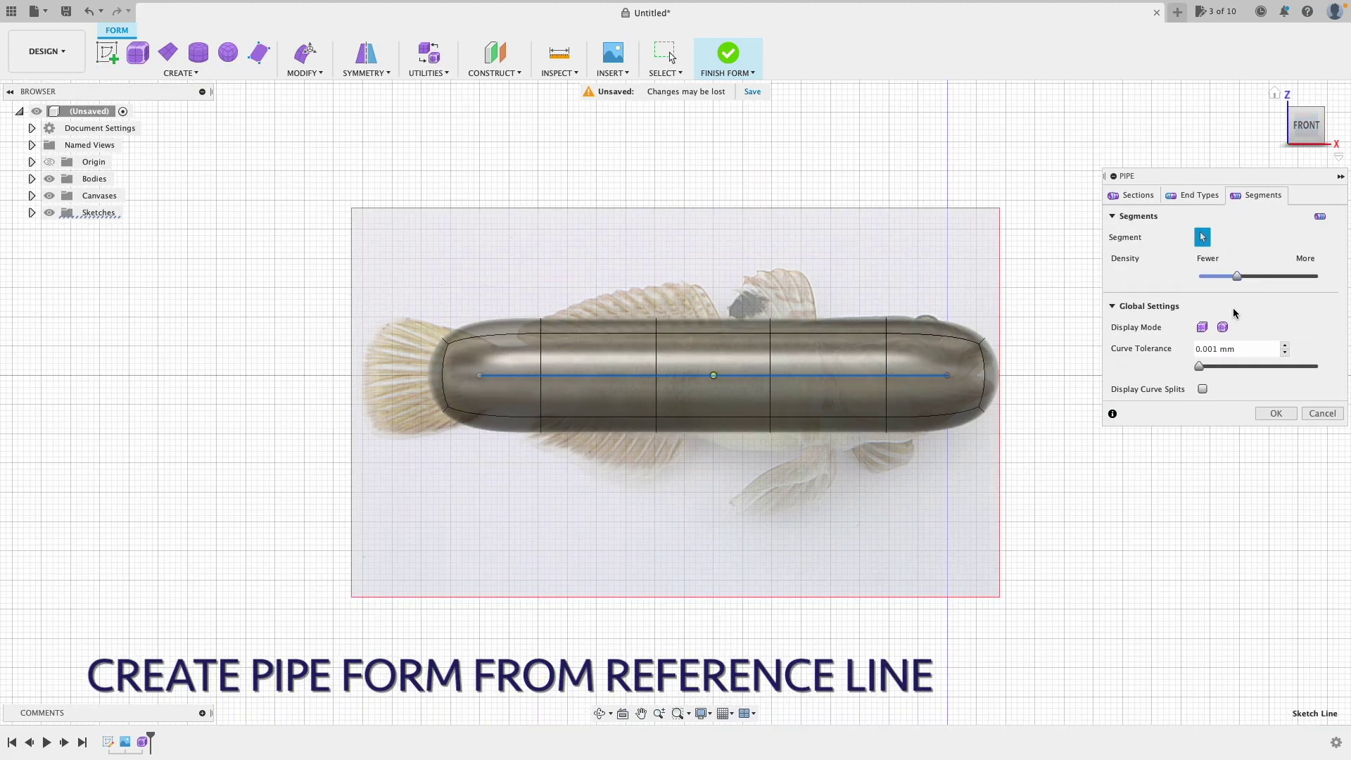
left_click(1276, 413)
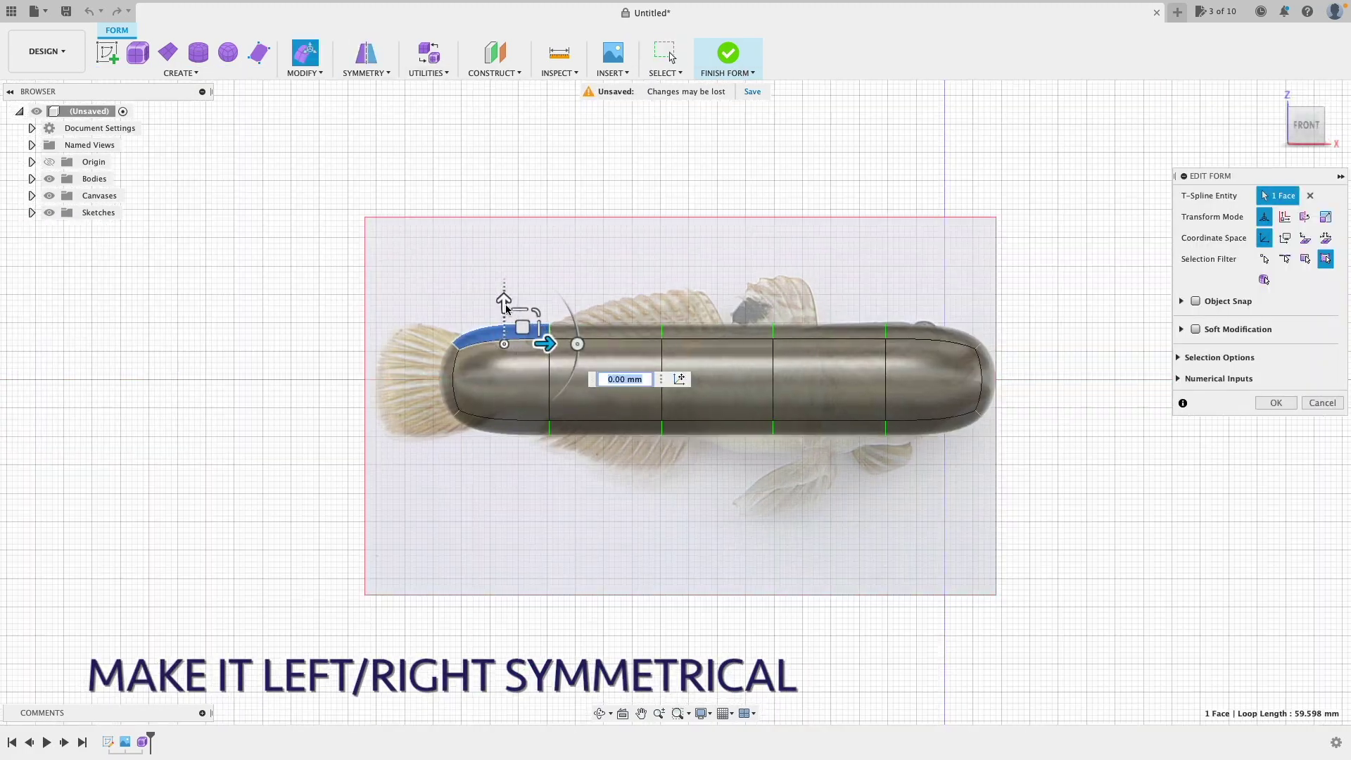
Step: Edit the form's upper back and front head faces in the front view to follow the fish outline on the canvas
left_click(739, 347)
scroll(746, 352, "up", 5)
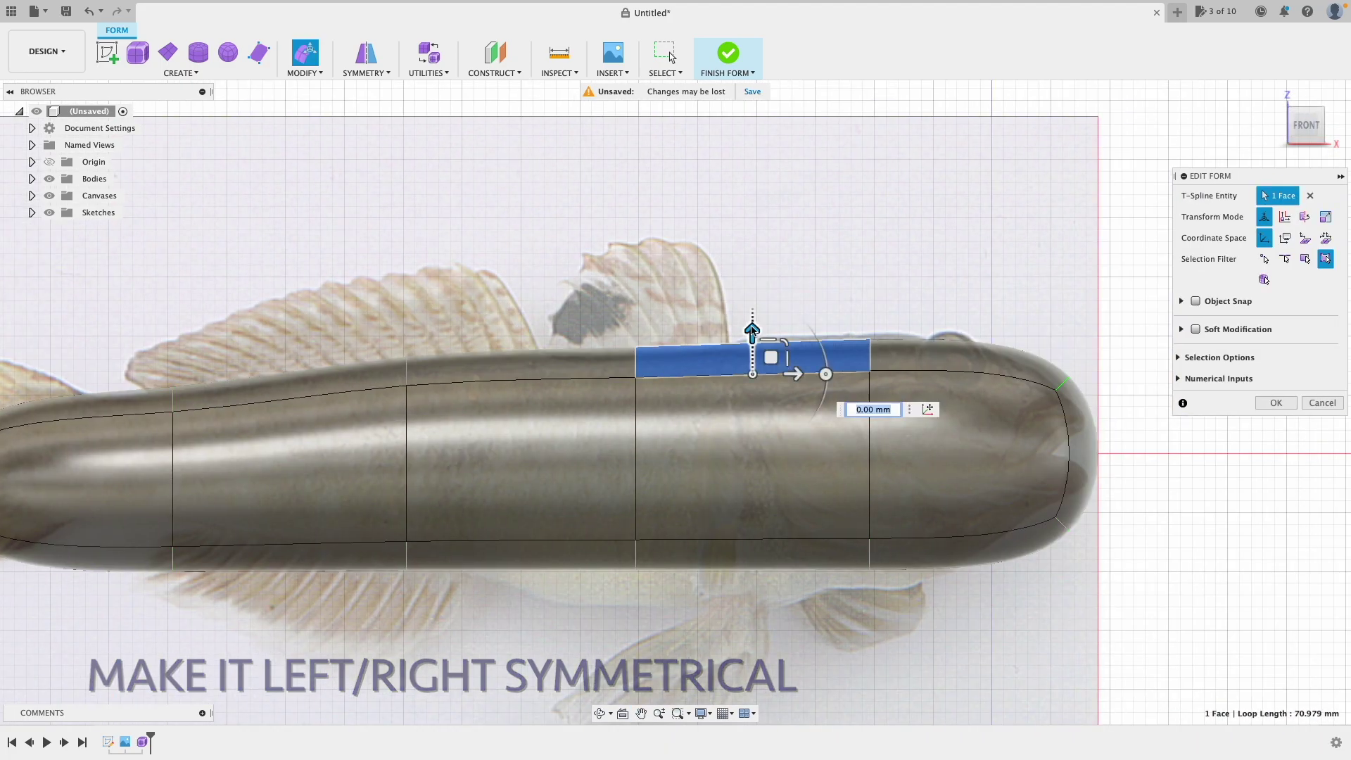
left_click_drag(753, 331, 752, 326)
left_click(962, 356)
left_click(1081, 450)
left_click_drag(1083, 431, 1077, 426)
left_click(1041, 539)
left_click_drag(981, 511, 980, 501)
Step: Pull the belly face down, reshape the upper and lower snout edges, and raise the upper head edge by 1 mm
left_click(766, 553)
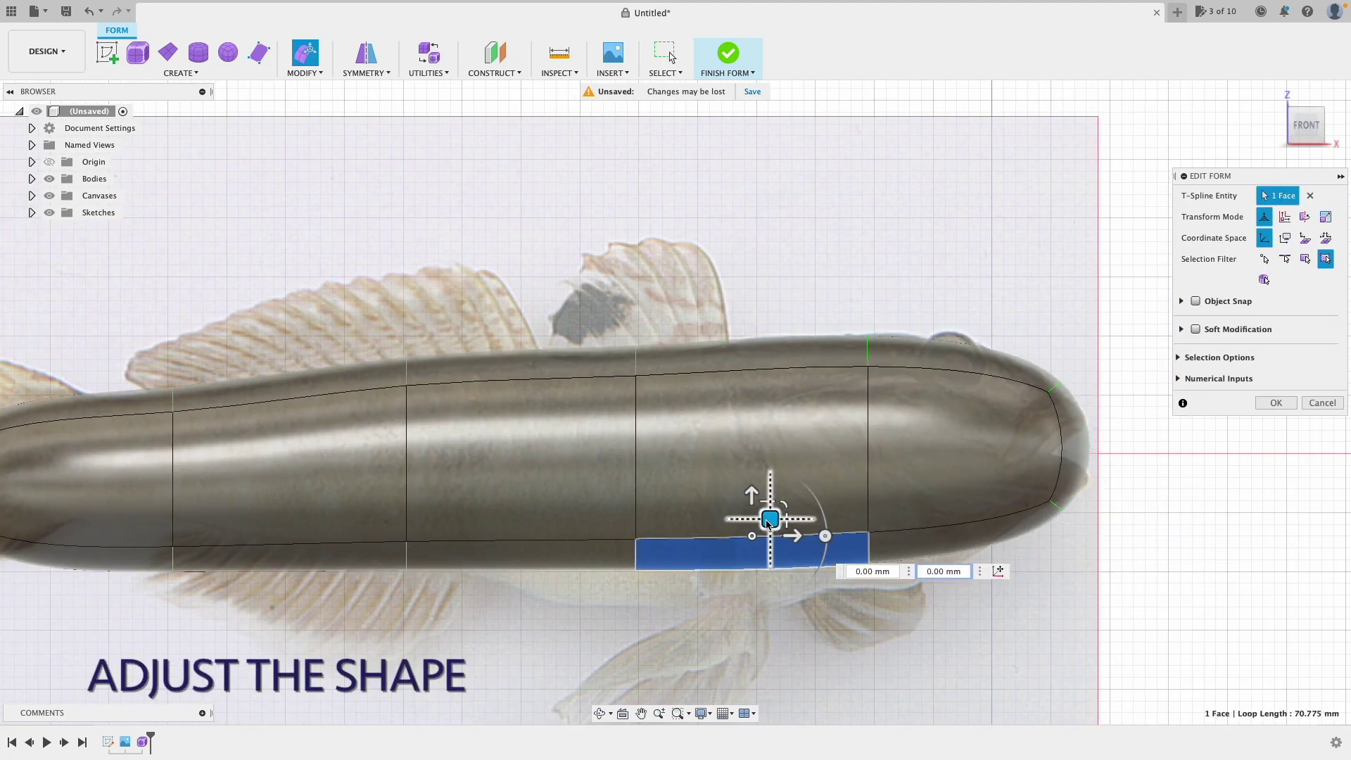
left_click_drag(766, 522, 753, 560)
left_click(1056, 505)
left_click_drag(1062, 496, 1049, 475)
left_click(1054, 385)
left_click_drag(1094, 388, 1086, 389)
left_click(866, 350)
left_click_drag(863, 325, 864, 320)
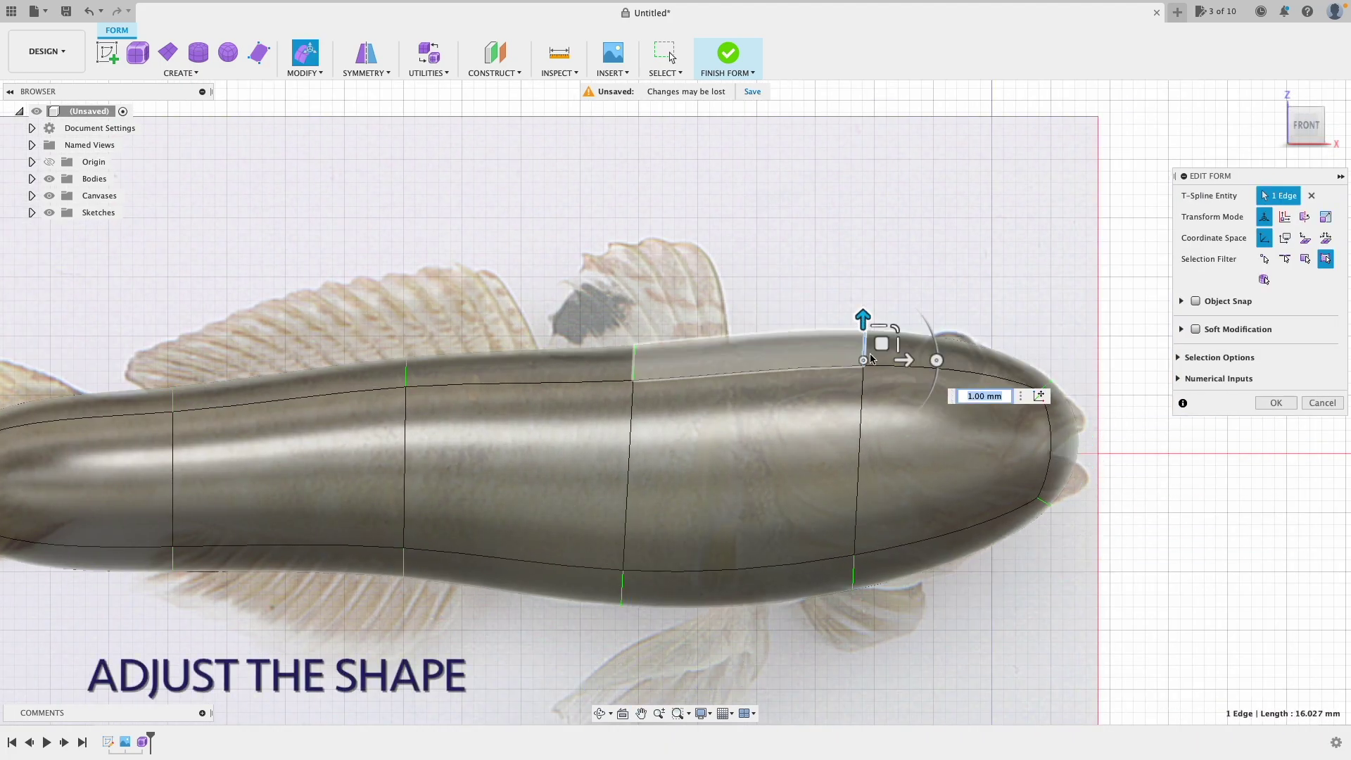
Step: Reshape the lower tail end and the rear belly face to match the canvas in the front view
middle_click_drag(336, 645, 609, 637)
left_click(352, 535)
left_click_drag(353, 483, 383, 473)
left_click(777, 566)
left_click_drag(799, 522, 799, 526)
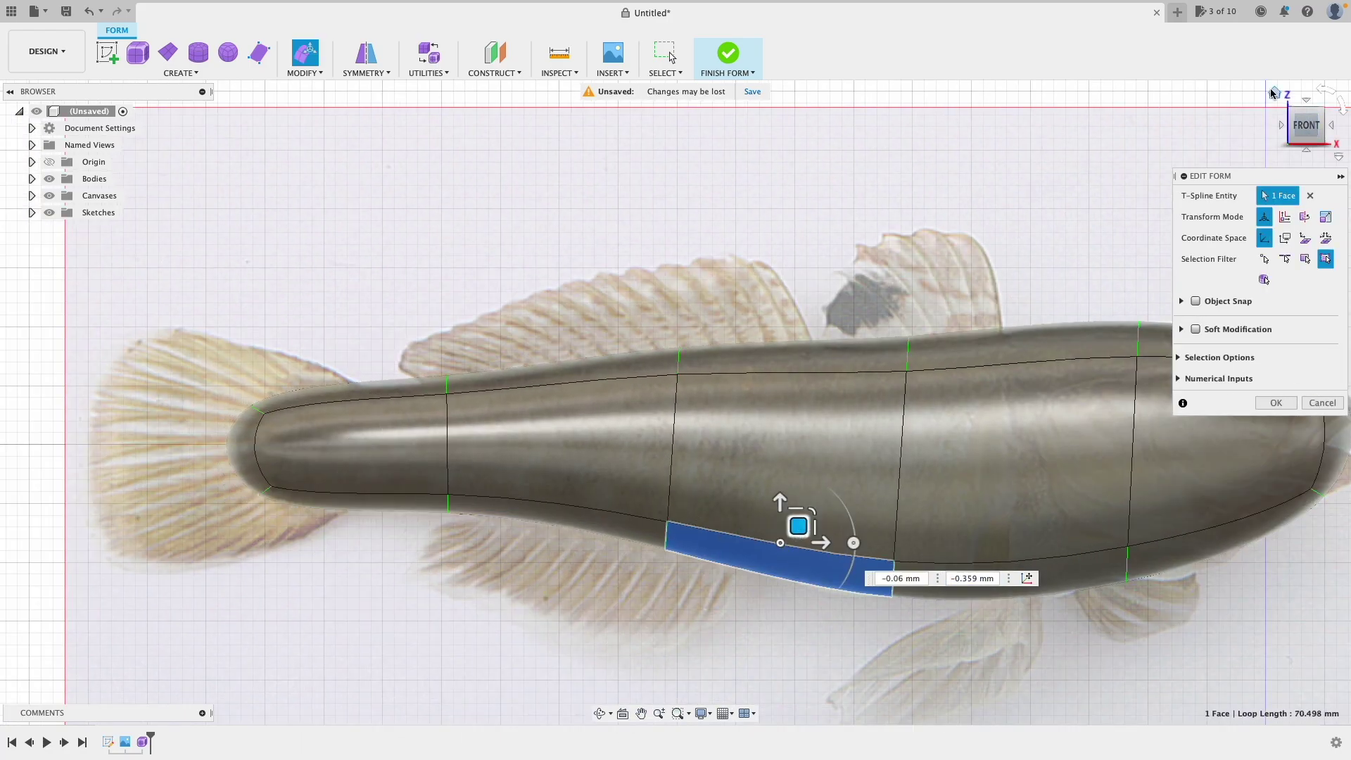
Step: Narrow the tail in the top view by moving its side face -5 mm
left_click(1273, 94)
left_click(1307, 116)
left_click(508, 356)
left_click_drag(509, 328, 509, 355)
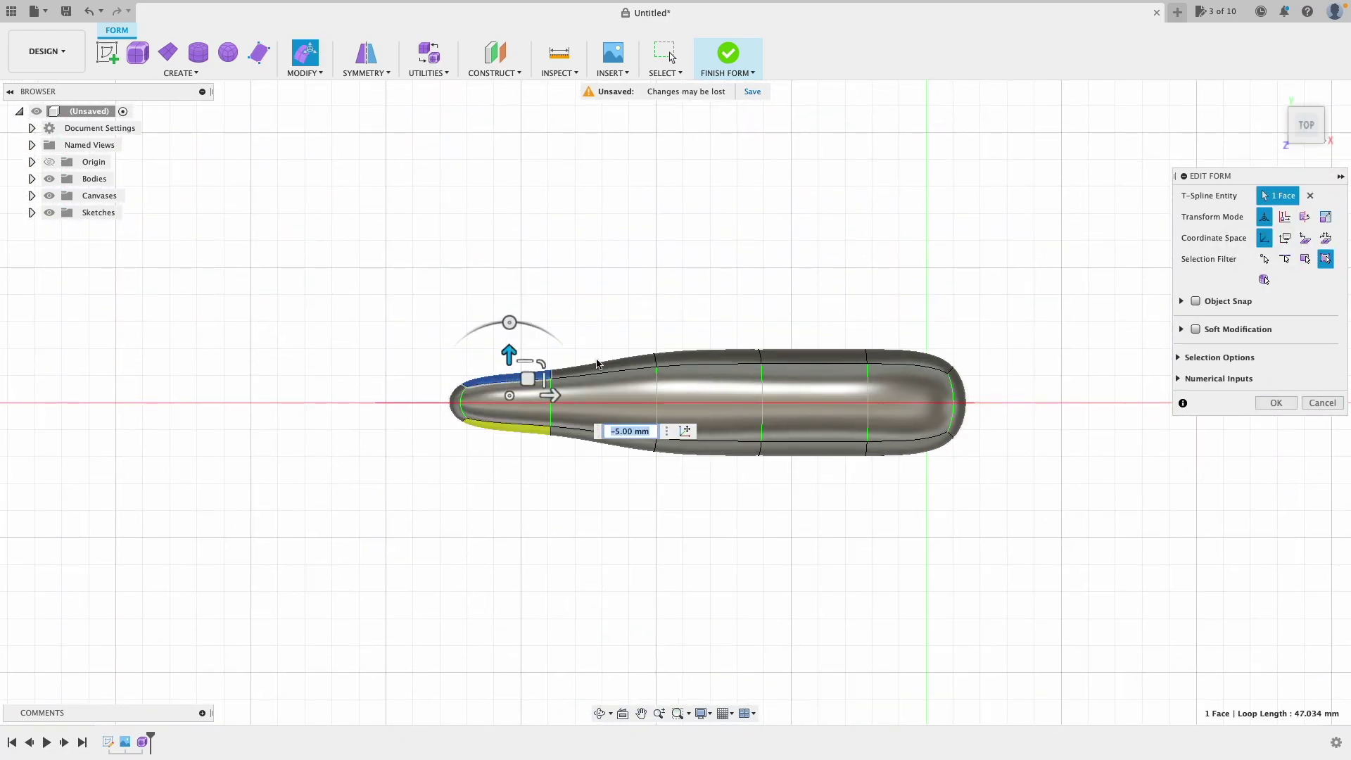
Step: Widen the front body's side face in the top view, then taper the head's side and scale the snout corner edge by 0.83
scroll(597, 359, "up", 5)
left_click(1095, 350)
left_click_drag(1098, 341, 1098, 317)
middle_click_drag(1098, 318, 832, 311)
left_click(1031, 352)
left_click_drag(1069, 328, 1062, 341)
left_click(1119, 380)
left_click_drag(1156, 348, 1150, 360)
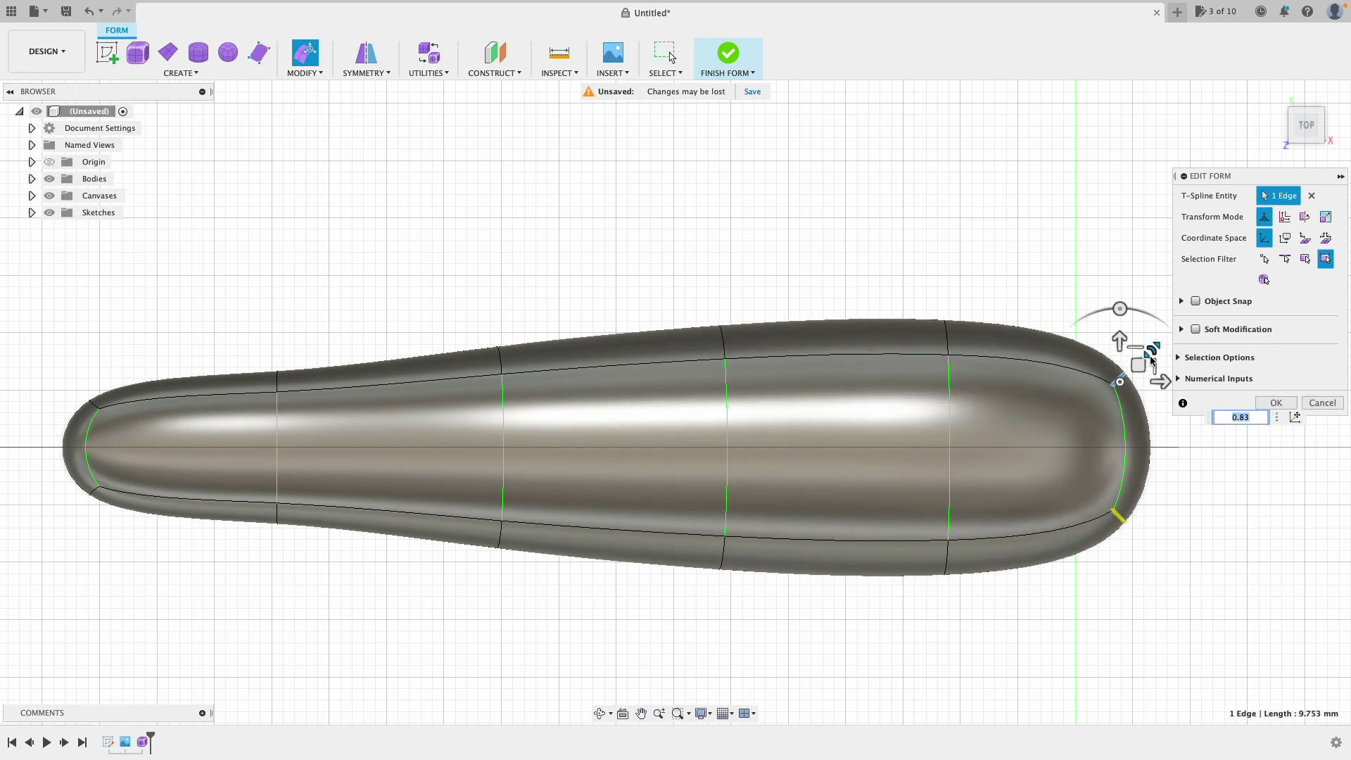
Step: Slim the body behind the head in the top view and extend the front edge of the nose forward
left_click(1141, 389)
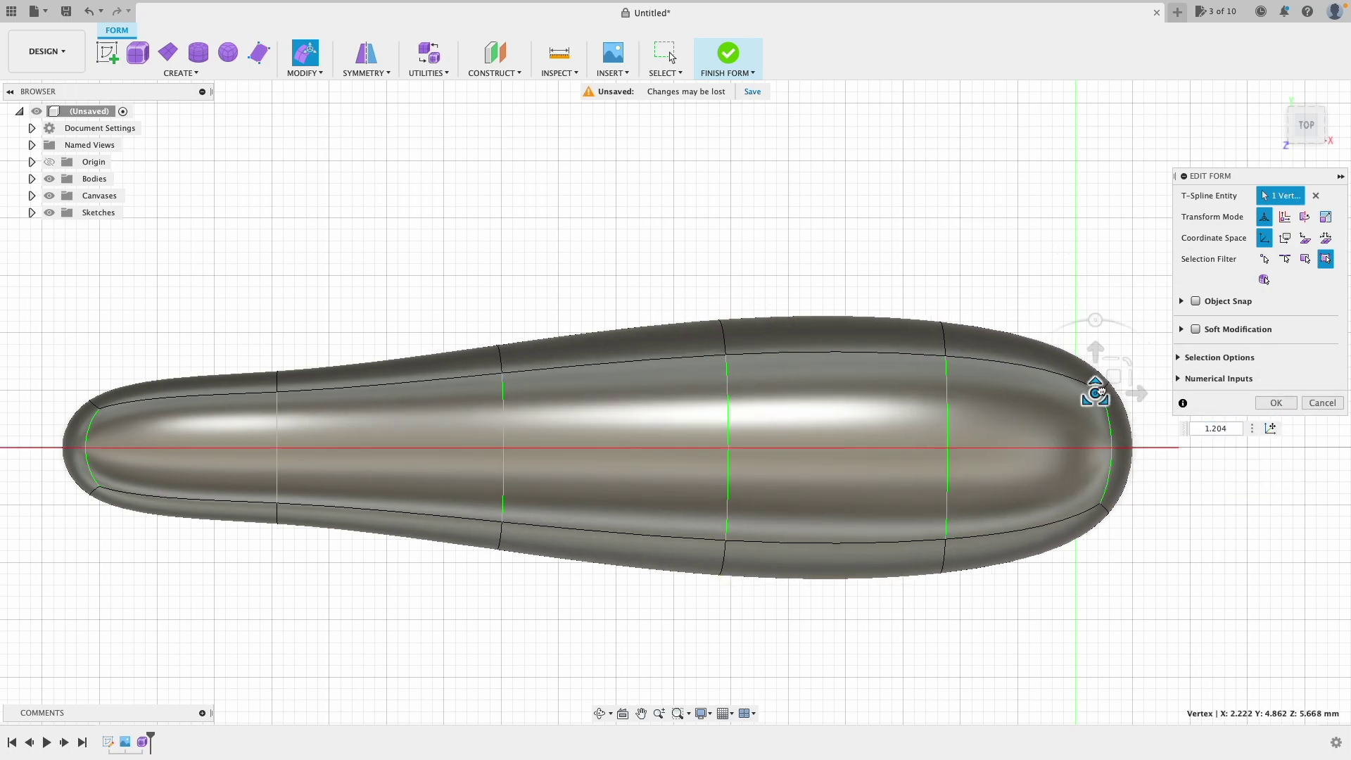
left_click(187, 391)
left_click(637, 377)
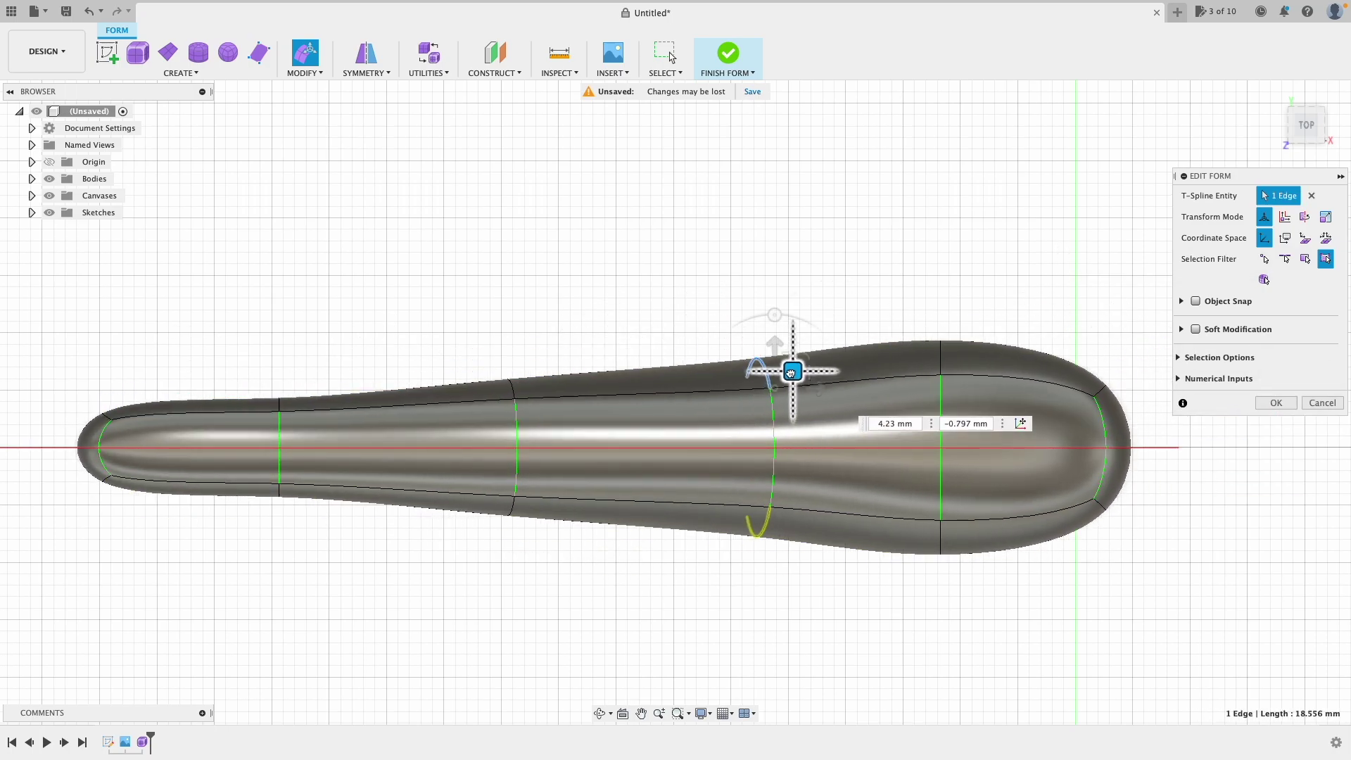
left_click_drag(791, 373, 793, 372)
left_click(1116, 451)
left_click_drag(1141, 447, 1152, 447)
Step: Widen the mid-body side face in the top view and shift the side edge behind the head by 1.594 mm and -0.245 mm
left_click(1307, 151)
left_click_drag(1307, 136, 1295, 176)
left_click(724, 416)
left_click(1306, 123)
left_click(735, 370)
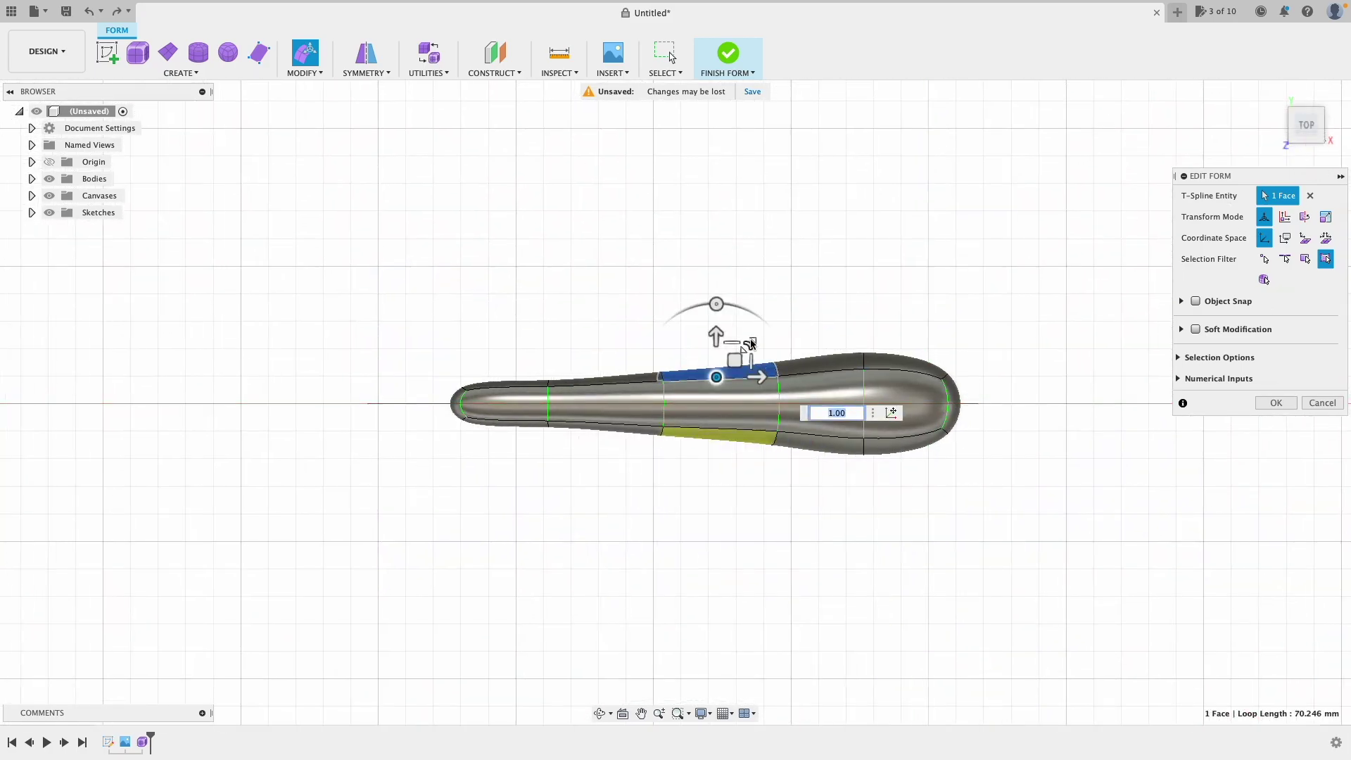
left_click_drag(716, 338, 716, 330)
left_click(776, 369)
left_click_drag(775, 344, 776, 350)
Step: Move the lower lengthwise edge of the mid-body by -4 mm, check the body from several angles, and accept the form edits
left_click(1331, 125)
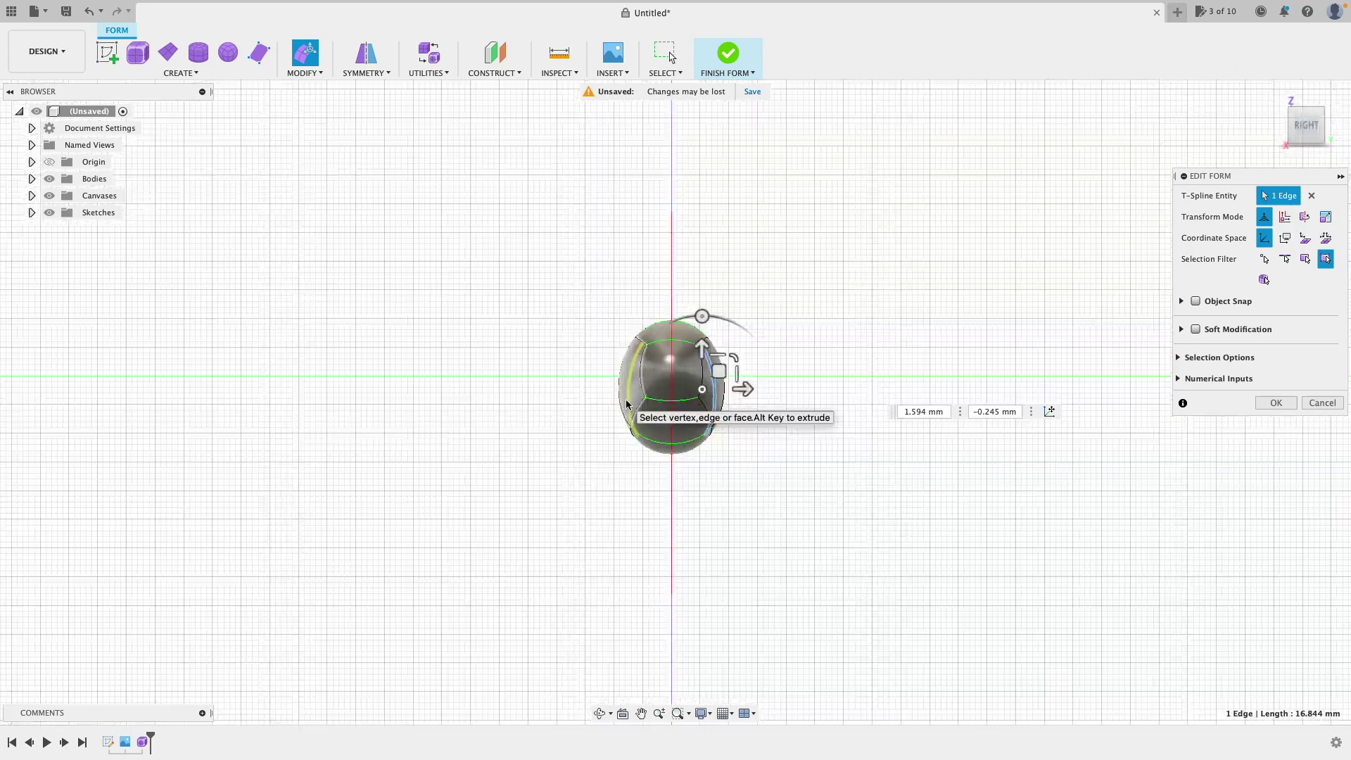
left_click(625, 425)
left_click(1292, 137)
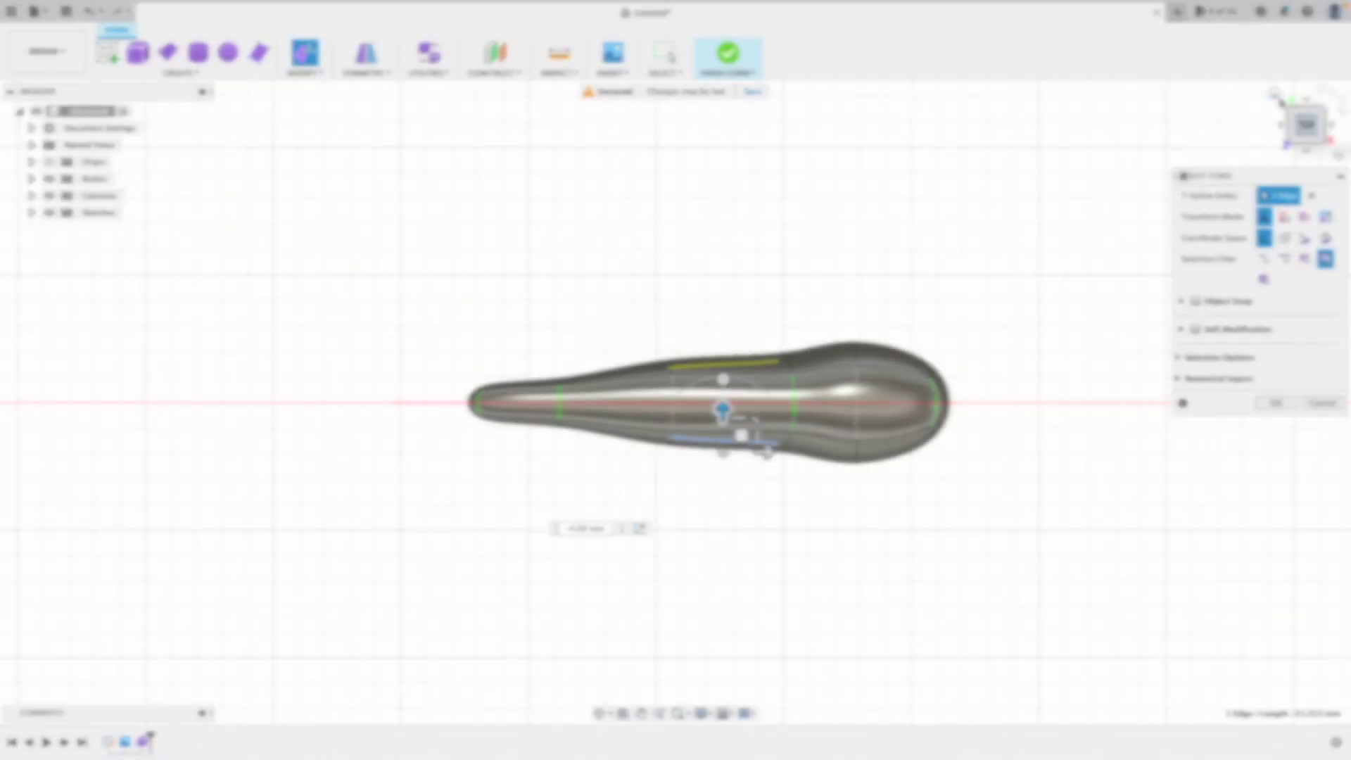
left_click(1291, 110)
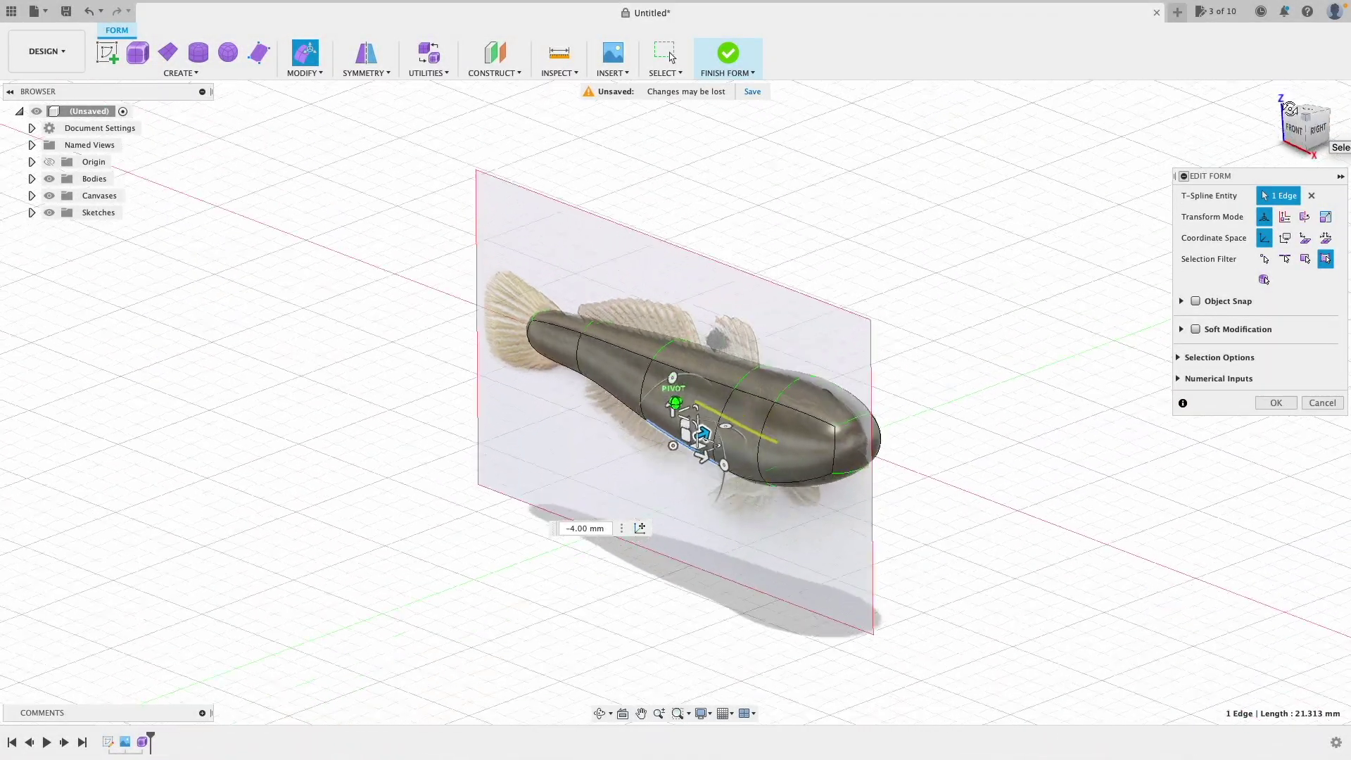
left_click(1320, 139)
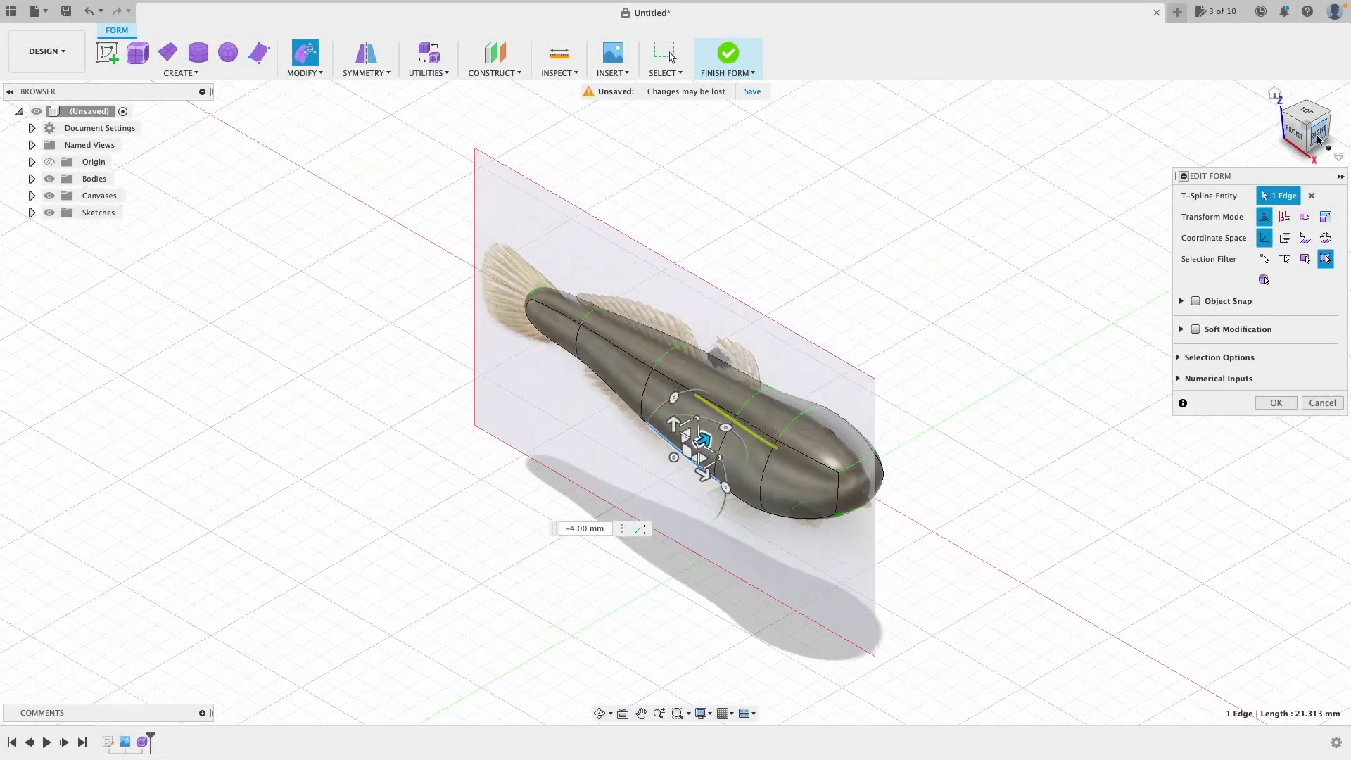
left_click_drag(1321, 140, 1303, 137)
left_click(1276, 403)
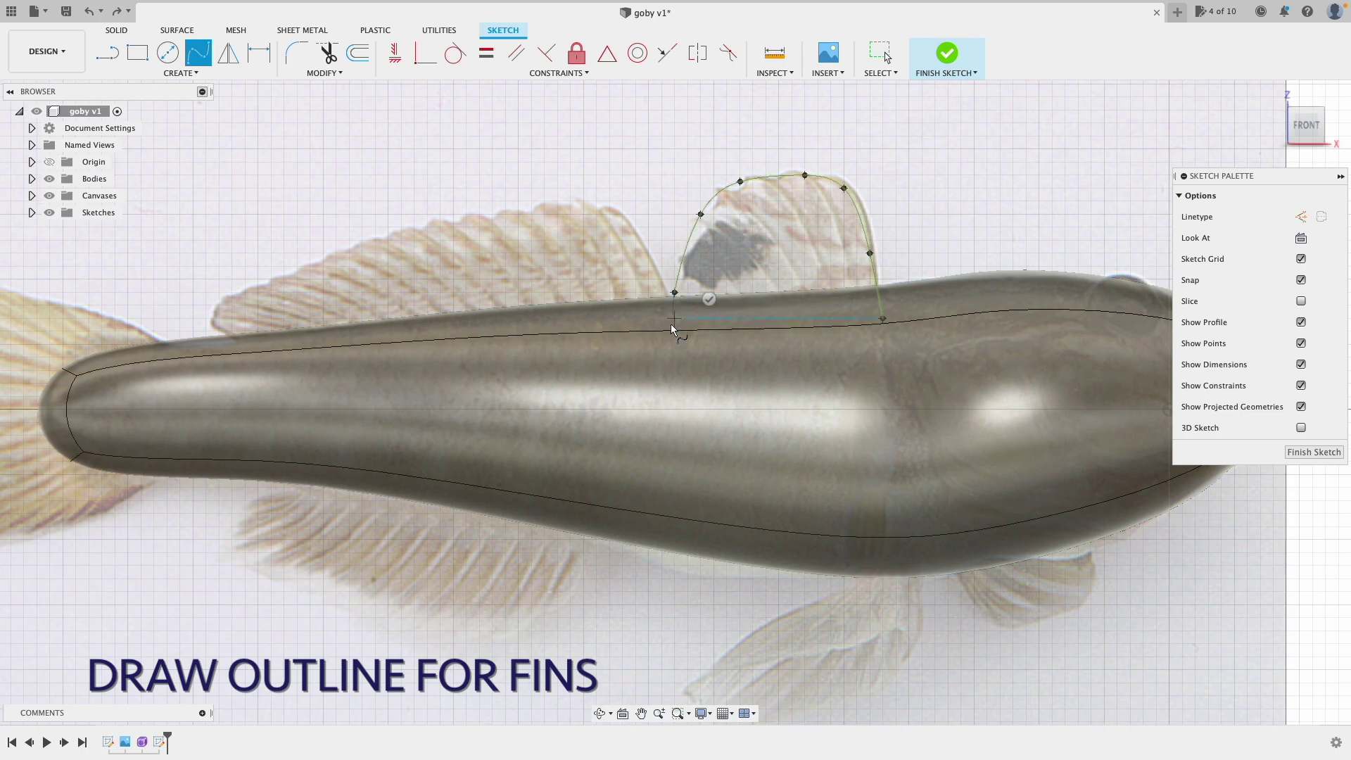
Step: Complete the spline outlines of the two dorsal fins and close them with lines along the back
double_click(673, 329)
key("l")
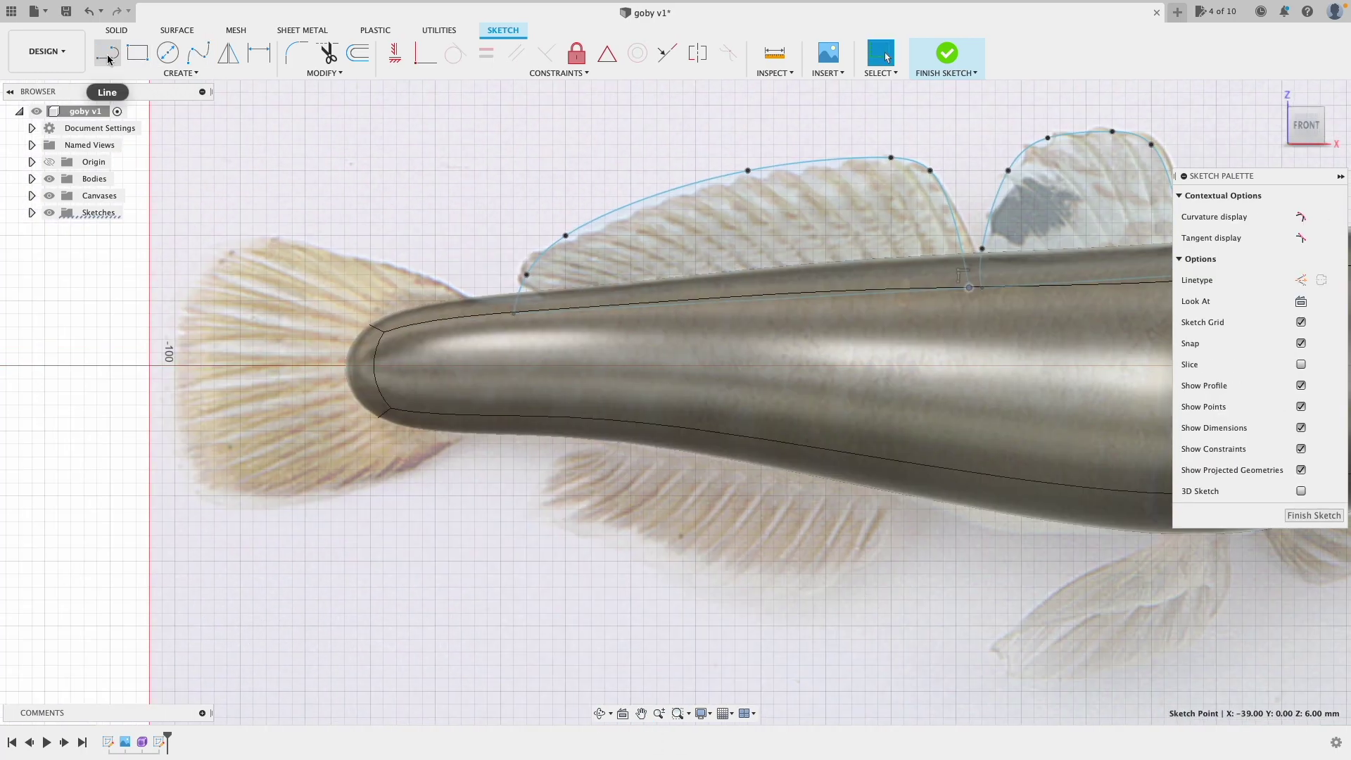
left_click(107, 59)
Step: Trace the tail fin's outline with a spline, starting at its upper base and following the canvas around the rear edge
left_click(199, 53)
left_click(514, 327)
left_click(456, 293)
left_click(391, 266)
left_click(279, 236)
left_click(201, 262)
left_click(162, 366)
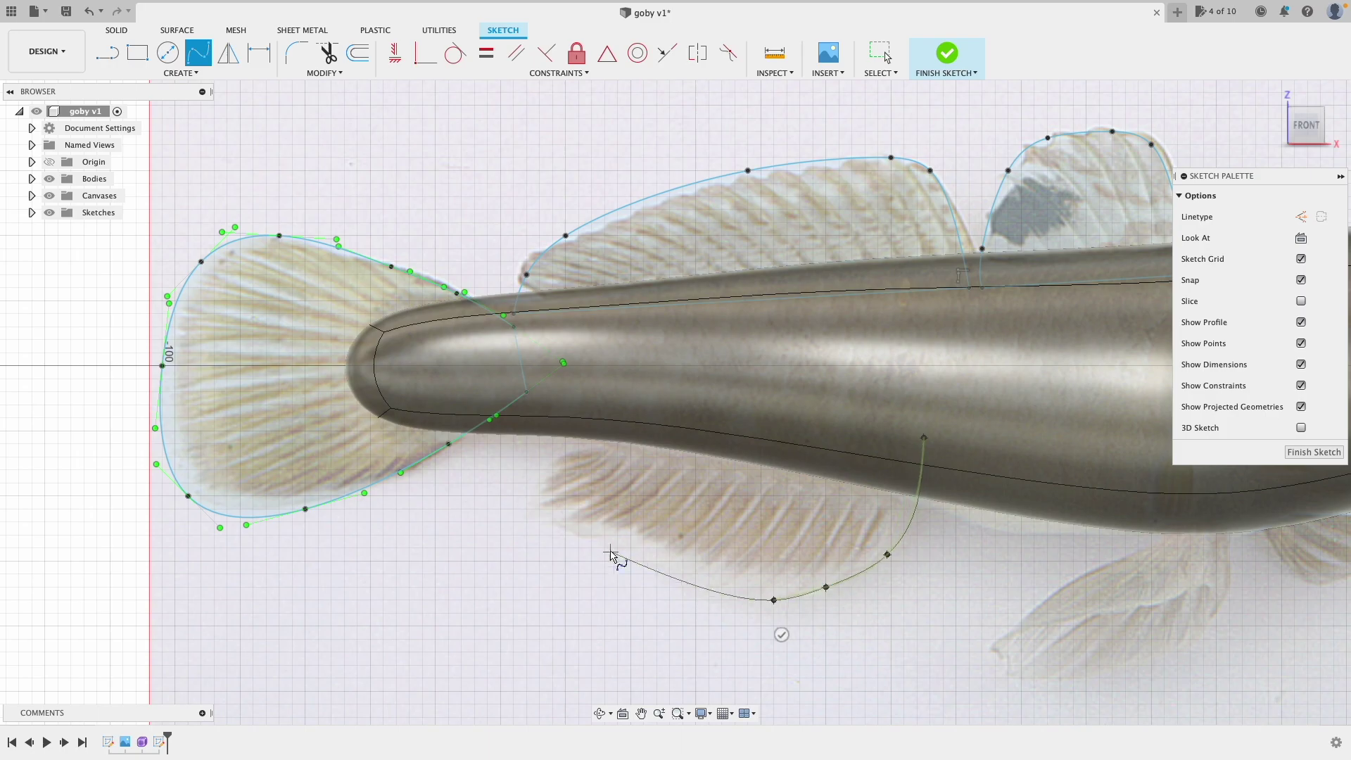
Step: Close the anal fin outline along the belly and finish the fin outline sketch
left_click(947, 53)
key("m")
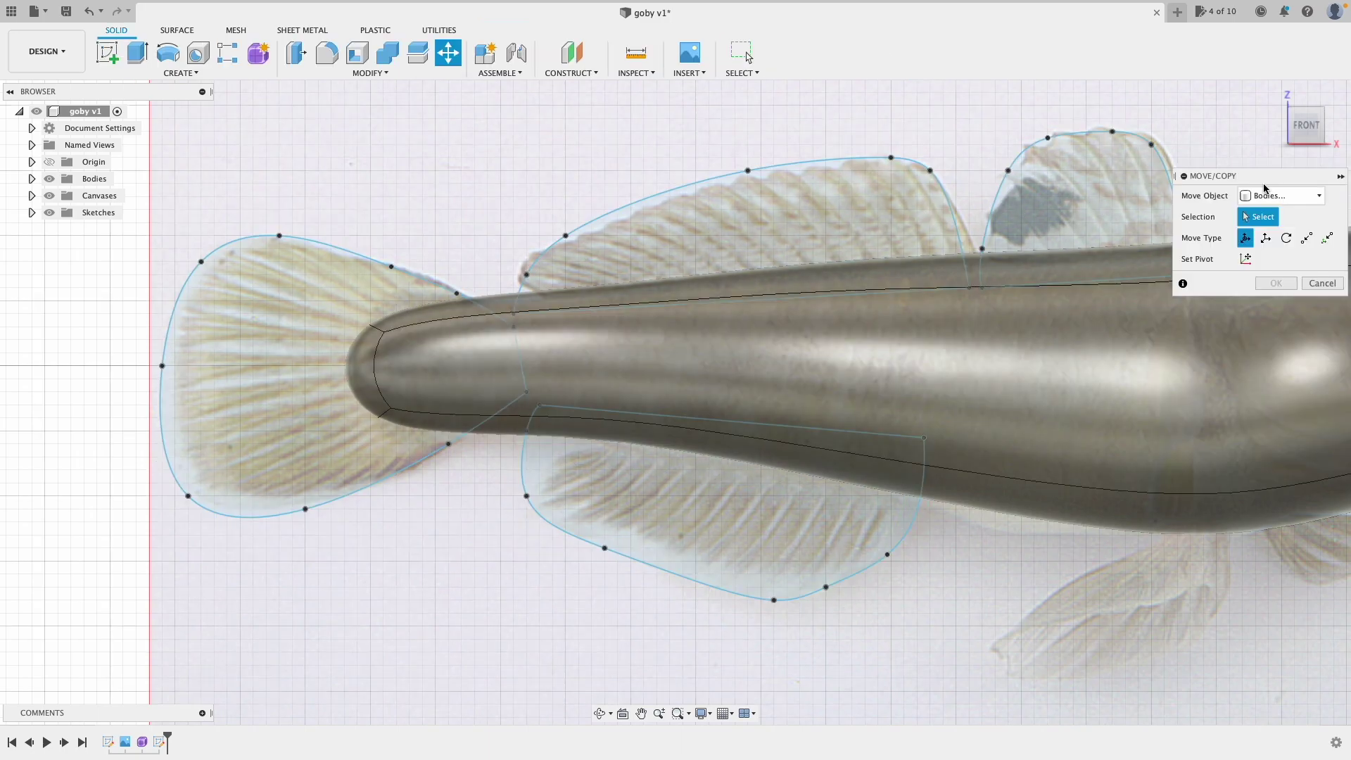
left_click(1138, 304)
left_click(1134, 368)
double_click(1158, 150)
left_click_drag(1200, 229, 1264, 218)
scroll(1264, 218, "down", 3)
middle_click_drag(1264, 218, 982, 202)
mouse_move(982, 202)
left_mouse_down()
mouse_move(903, 202)
mouse_move(914, 204)
left_mouse_up()
key("Escape")
left_click(1272, 95)
left_click(1300, 130)
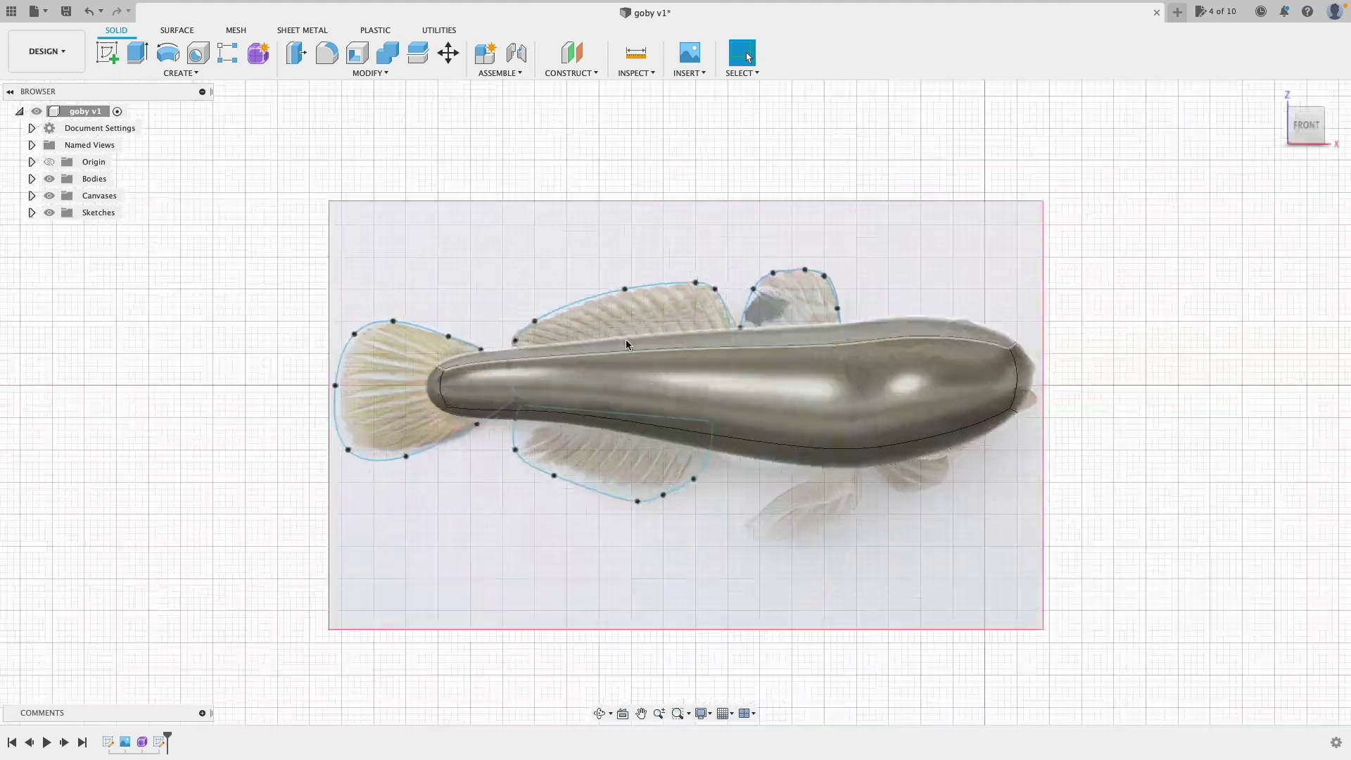
Step: Pull the front end of the long dorsal fin's outline back to leave a gap behind the front dorsal fin
scroll(626, 340, "up", 3)
left_click_drag(750, 268, 741, 278)
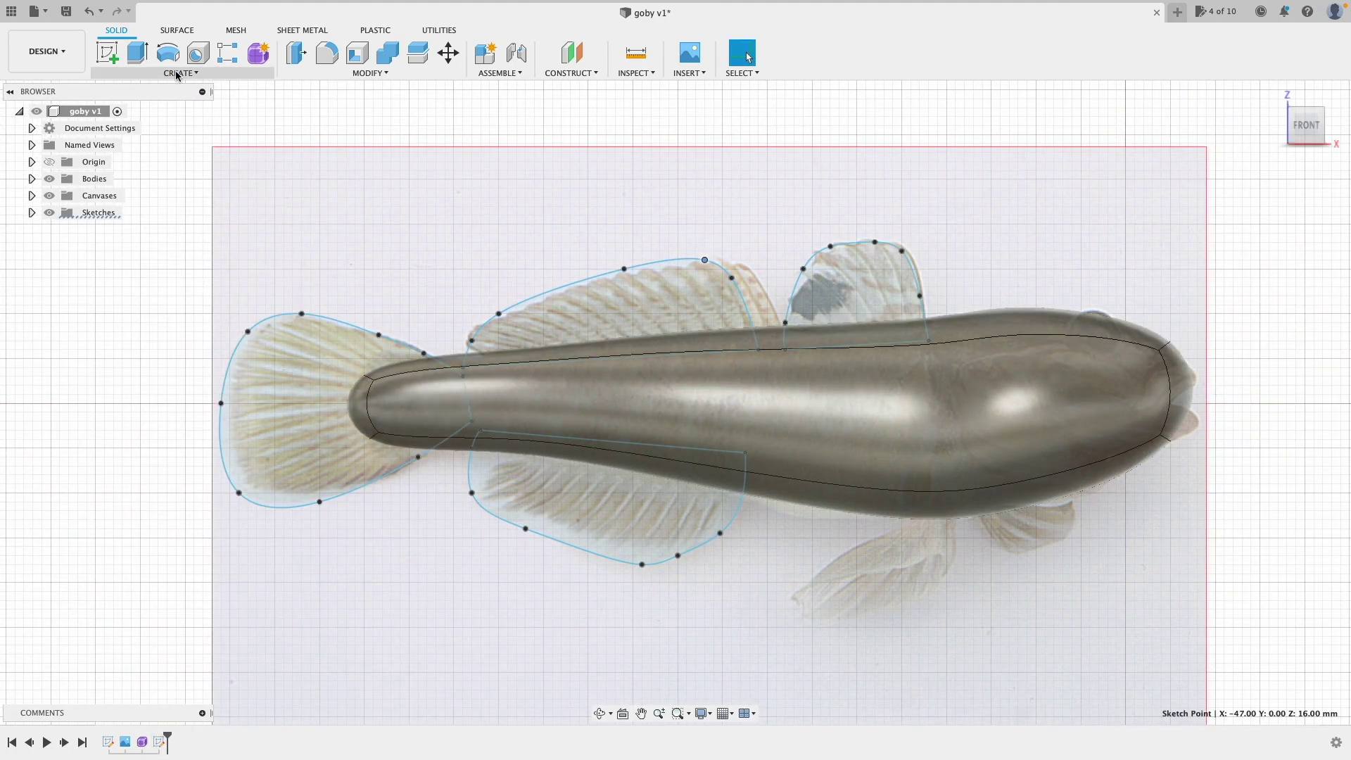
Step: Extrude the four fin profiles as new bodies, 1 mm to each side of the sketch plane
left_click(137, 52)
left_click(619, 303)
left_click(855, 289)
left_click(340, 336)
left_click(605, 507)
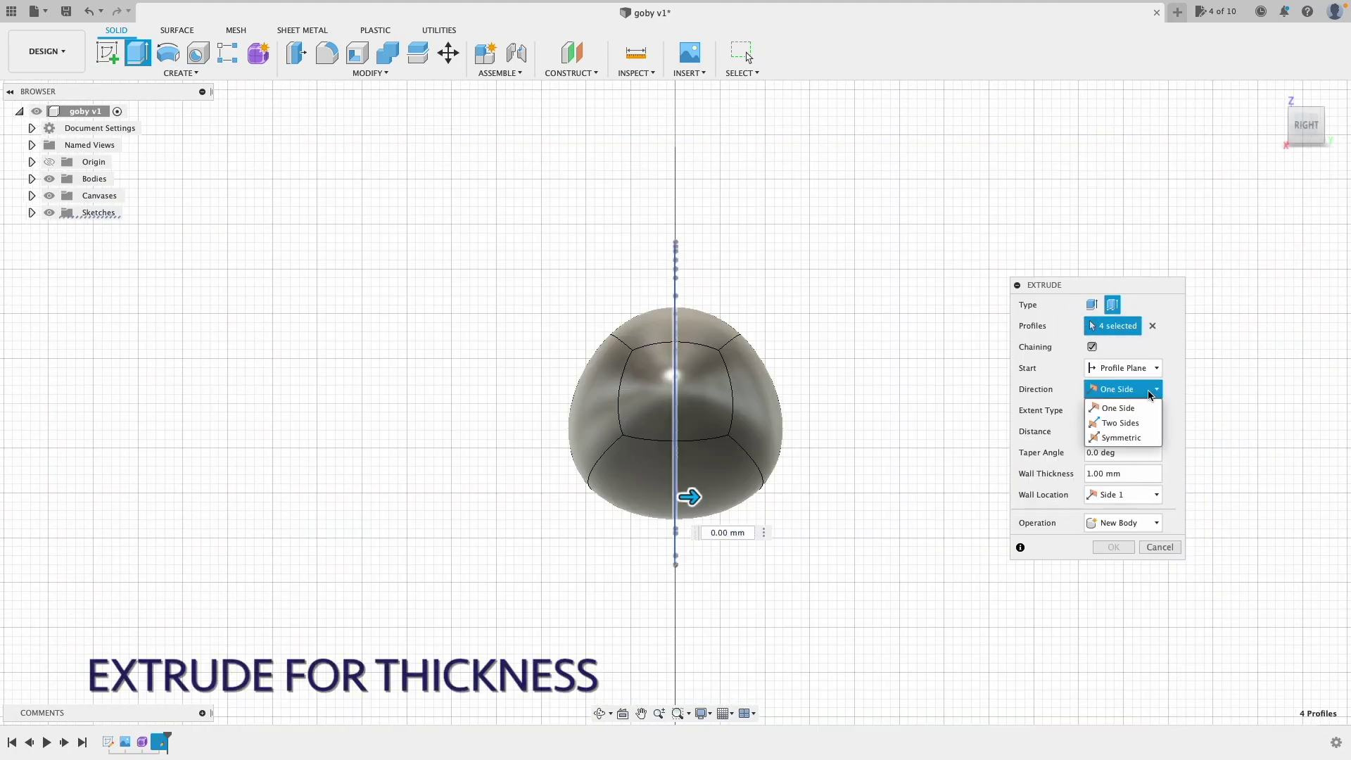
left_click(1119, 419)
type("1")
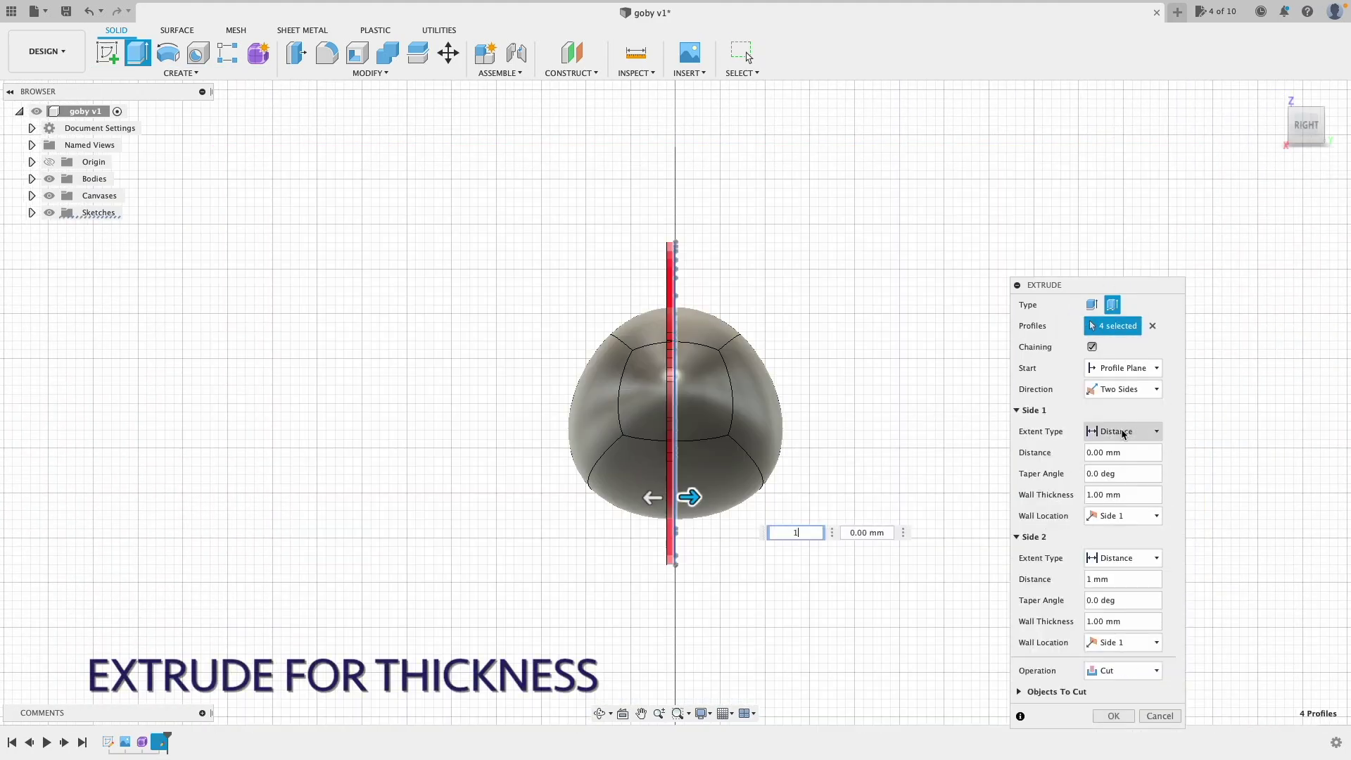
key("Return")
left_click(1292, 130)
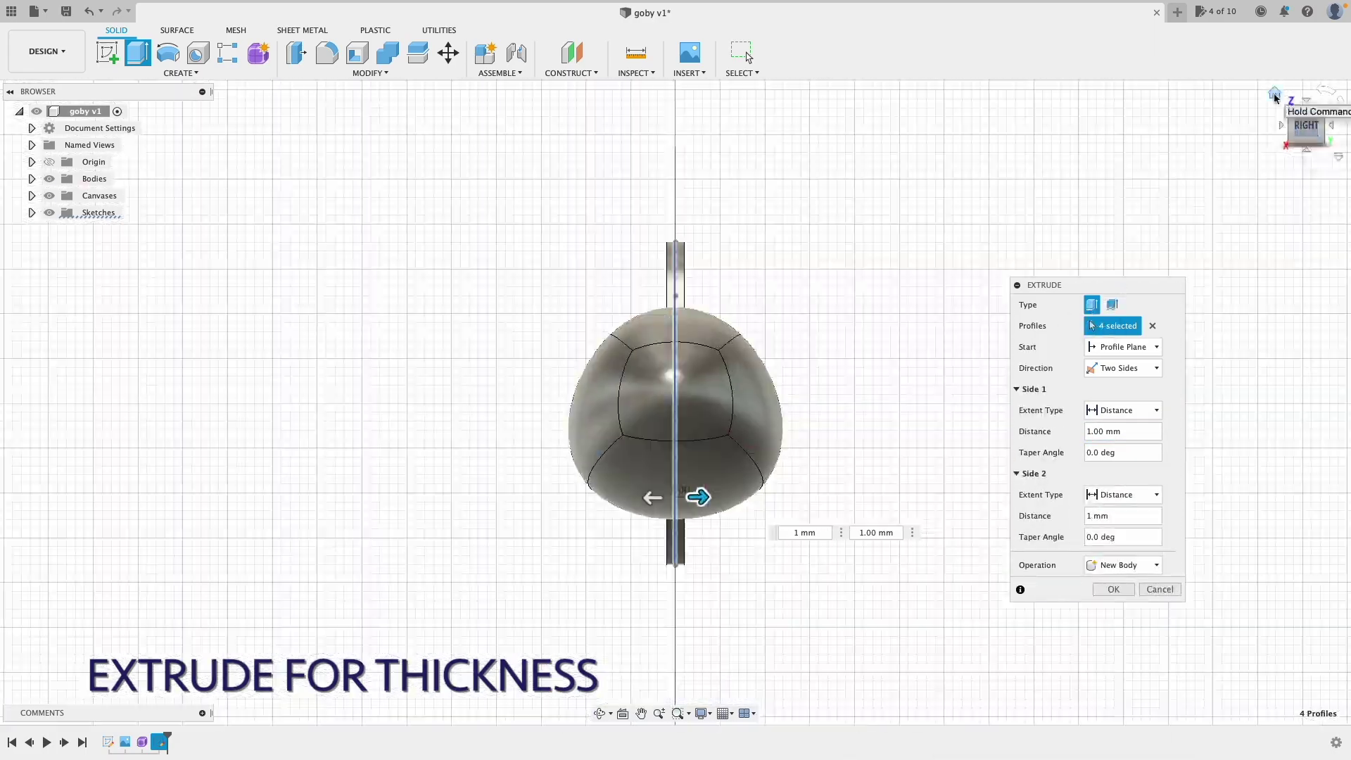
left_click(1293, 133)
left_click(1113, 590)
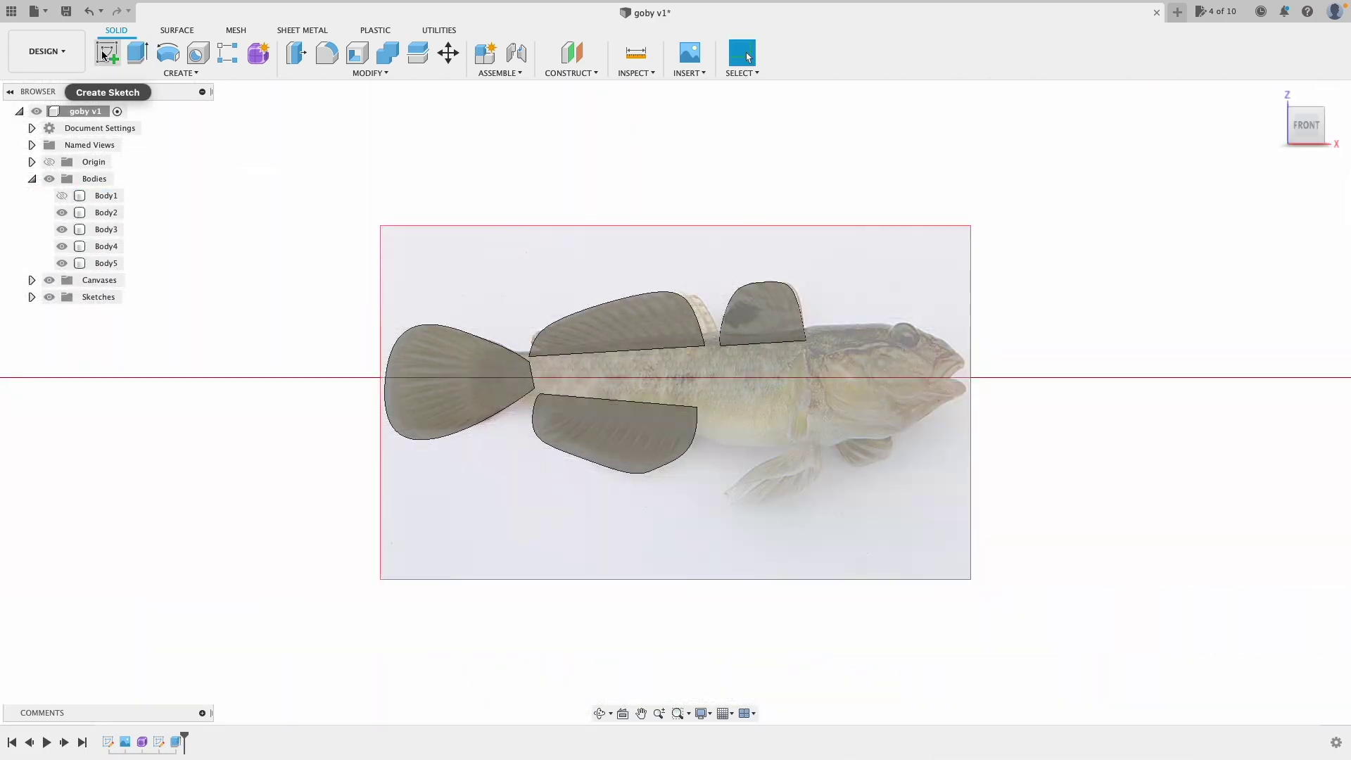
Step: Sketch five curved spline spines running across the front dorsal fin and past its upper edge, and finish the sketch
left_click(108, 53)
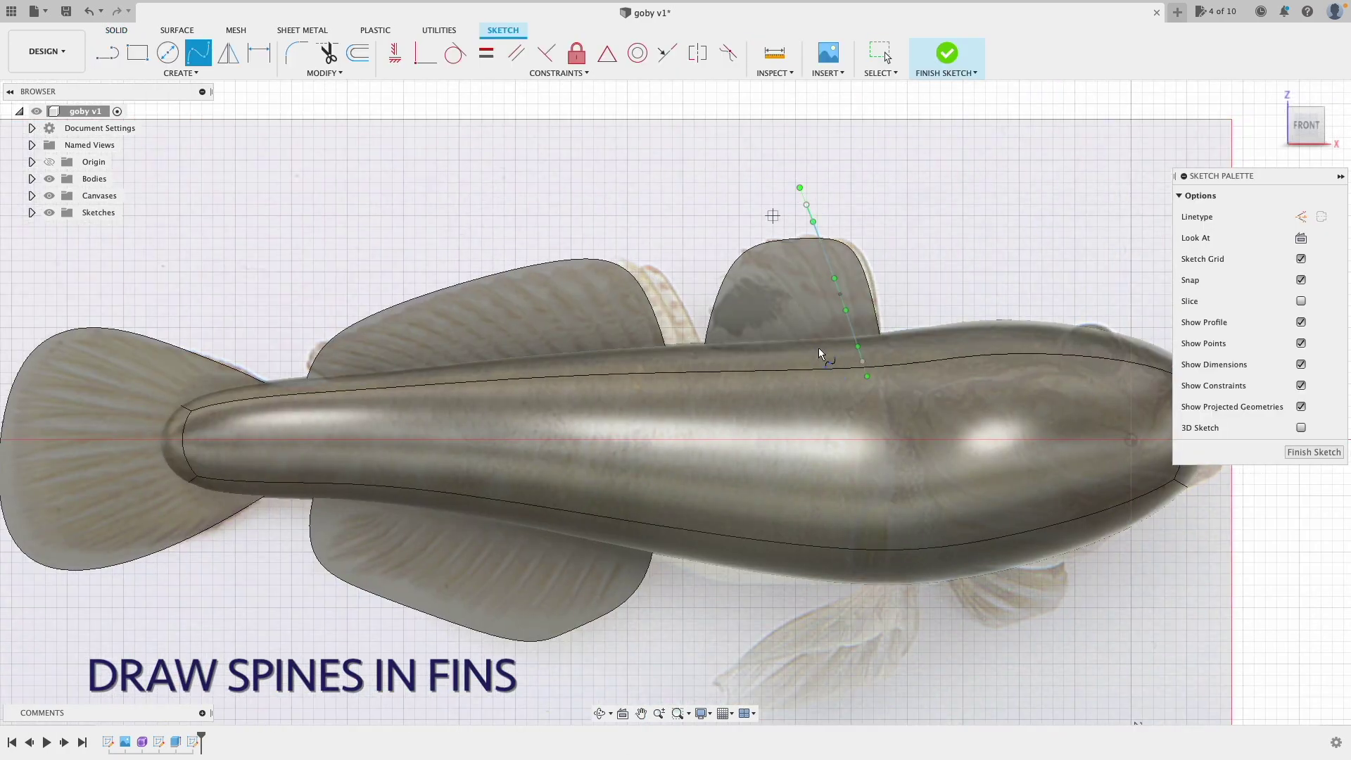
left_click(828, 373)
left_click(807, 283)
left_click(806, 372)
left_click(784, 295)
left_click(762, 261)
left_click(739, 227)
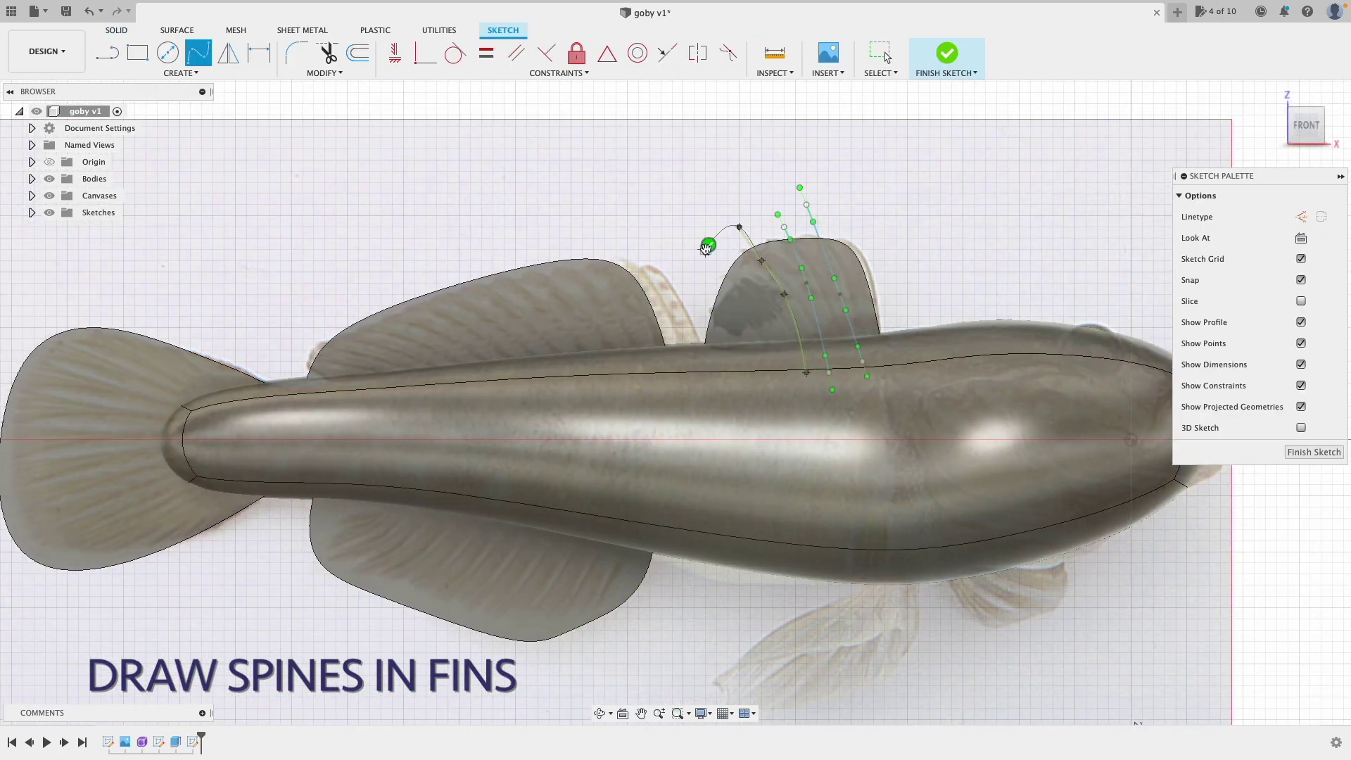
left_click(710, 246)
left_click(777, 381)
left_click(761, 322)
left_click(947, 52)
Step: Thin-extrude the five spine curves symmetrically through the front dorsal fin with a distance of 2 mm
scroll(784, 308, "up", 3)
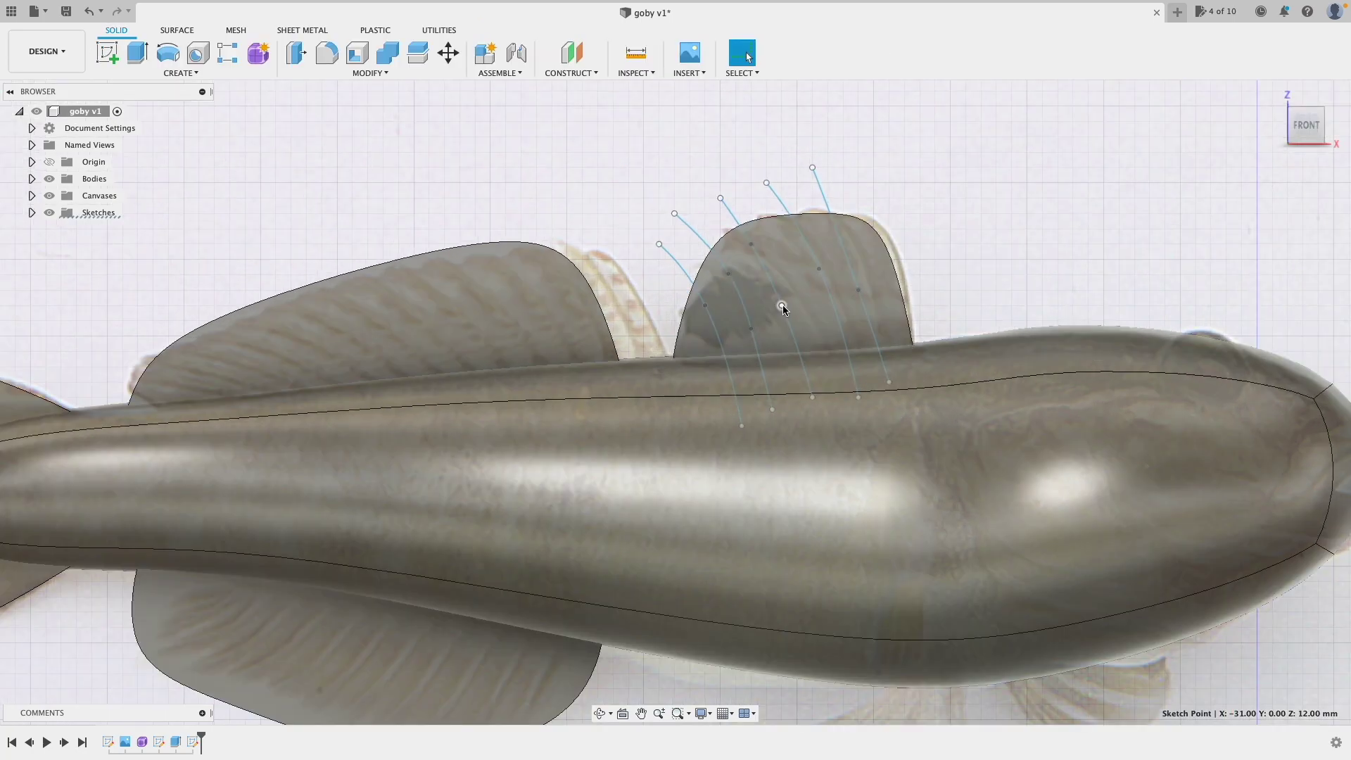
left_click(138, 53)
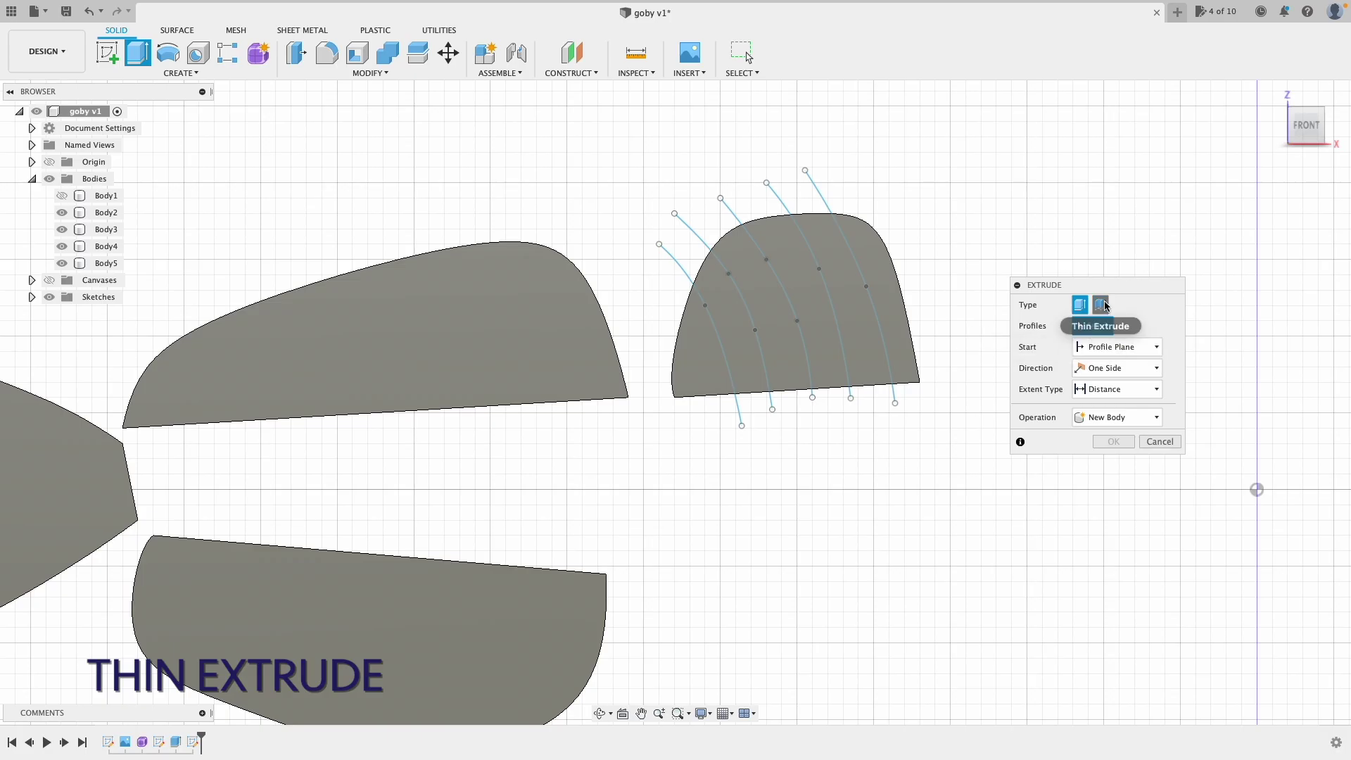
left_click(1112, 304)
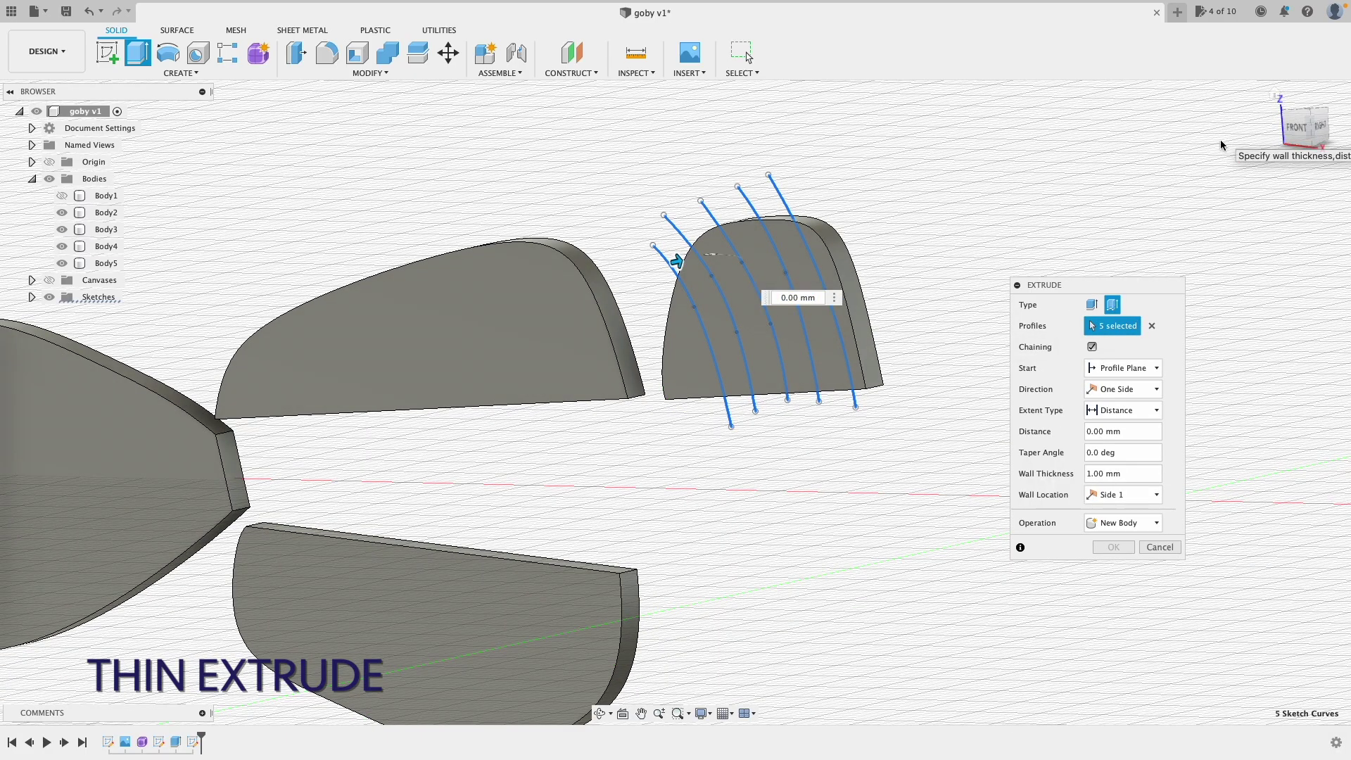
left_click(1122, 389)
left_click(1116, 445)
left_click_drag(677, 261, 703, 256)
left_click(1122, 544)
left_click(1119, 564)
left_click_drag(1144, 452, 1081, 458)
type("2")
left_click(1274, 94)
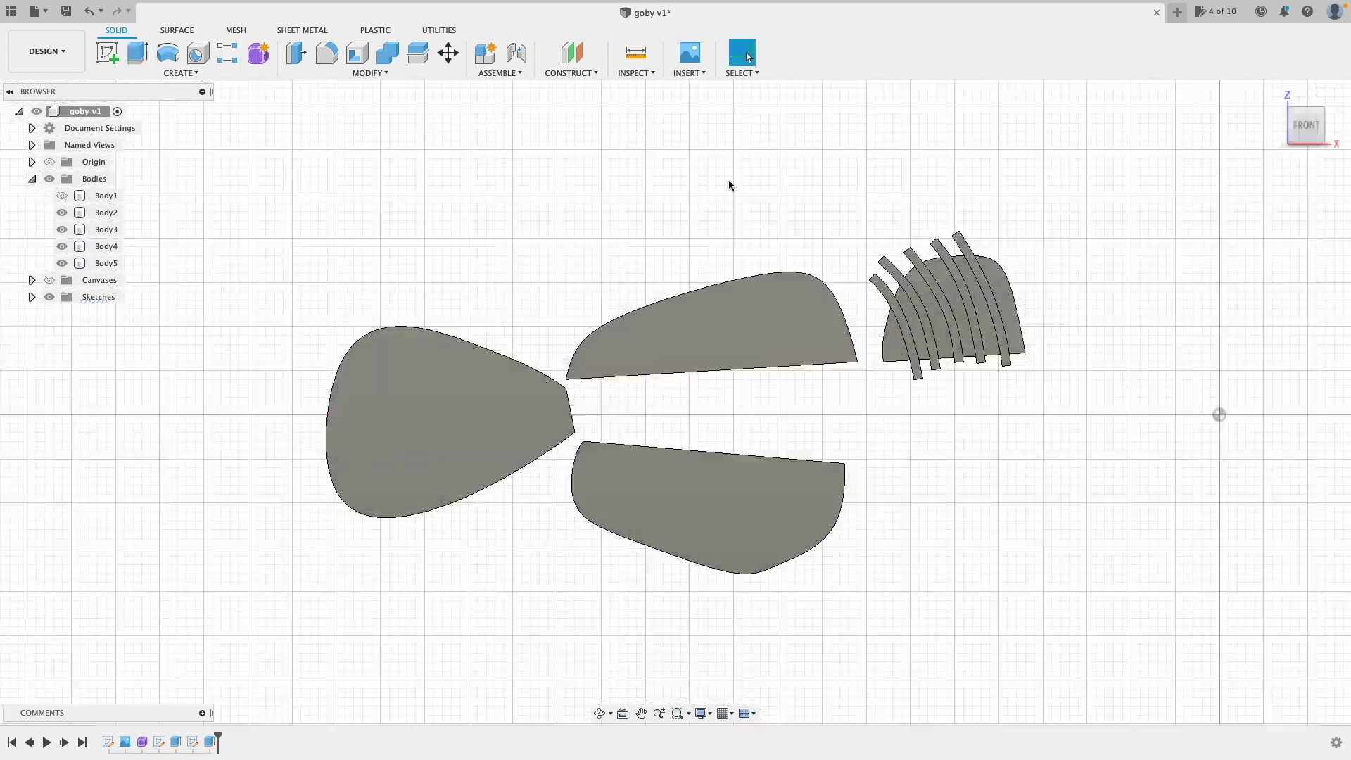
Step: Show the fin outline sketch and extrude the front dorsal fin's profile to trim the spine ends protruding beyond it
left_click(32, 296)
left_click(62, 331)
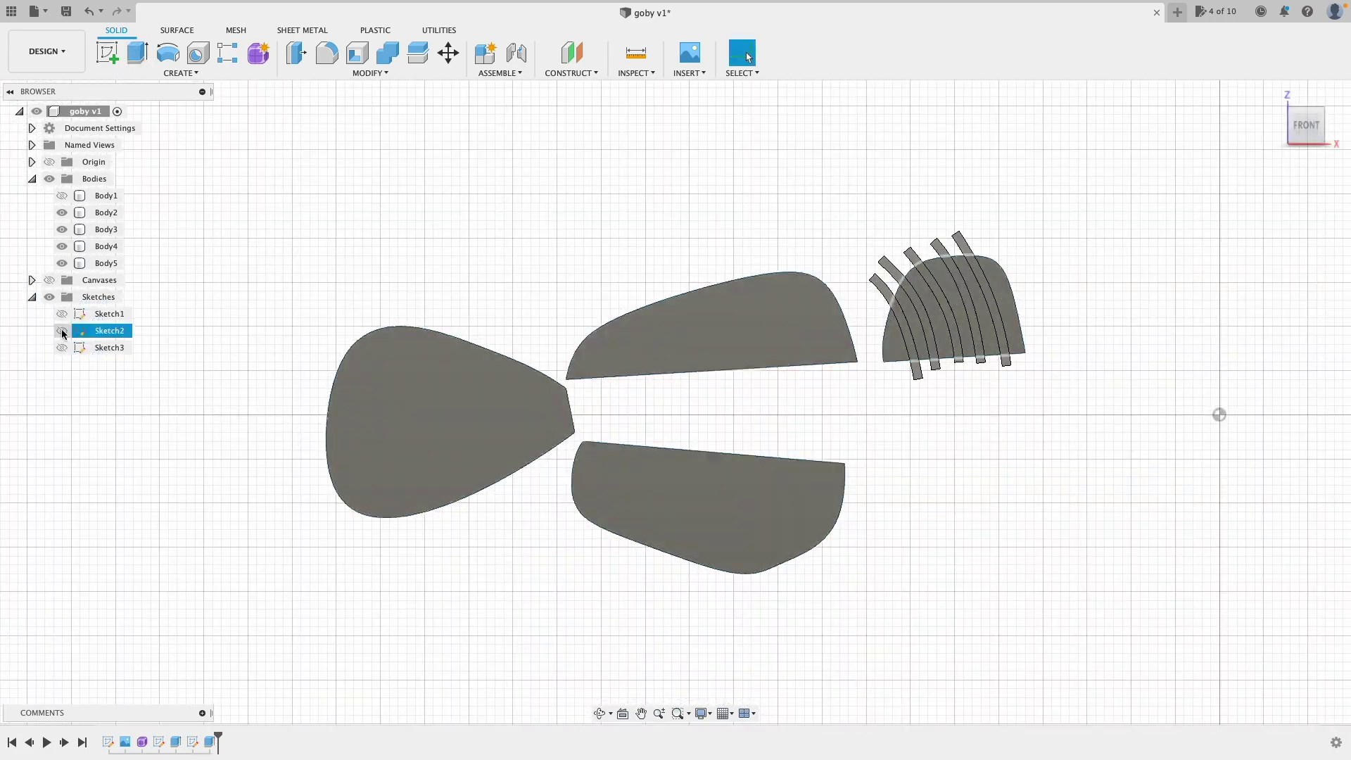
key("e")
left_click(1223, 431)
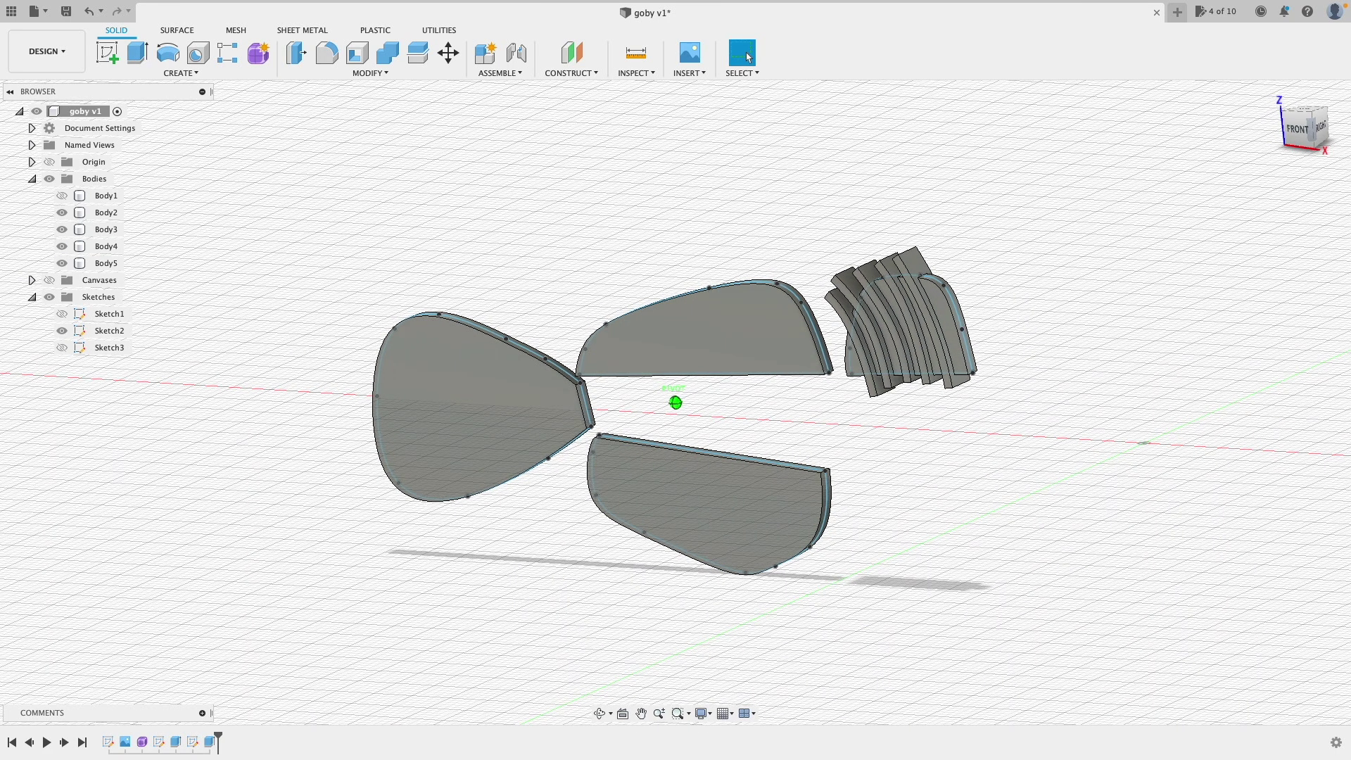
left_click(1302, 141)
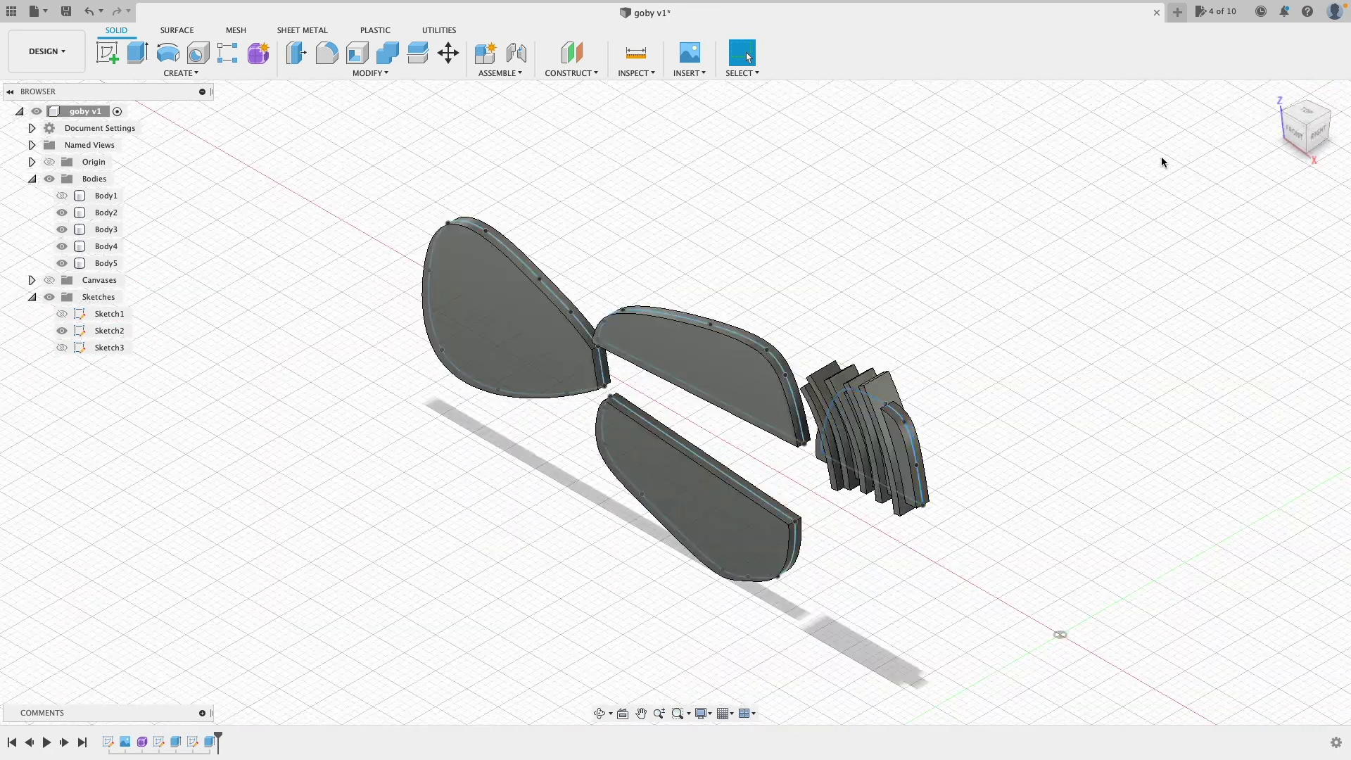
key("e")
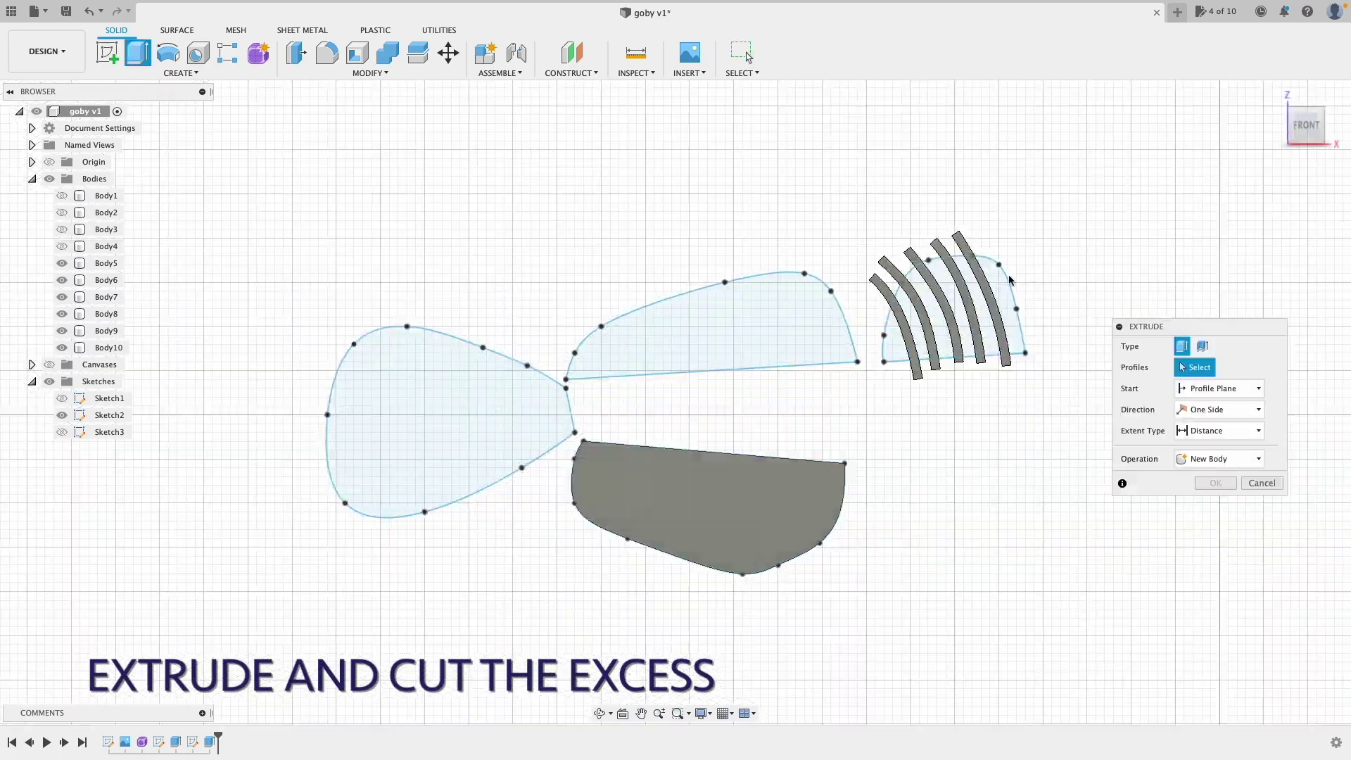
left_click(1009, 280)
left_click(1260, 430)
middle_click_drag(1129, 414, 1056, 478, "shift")
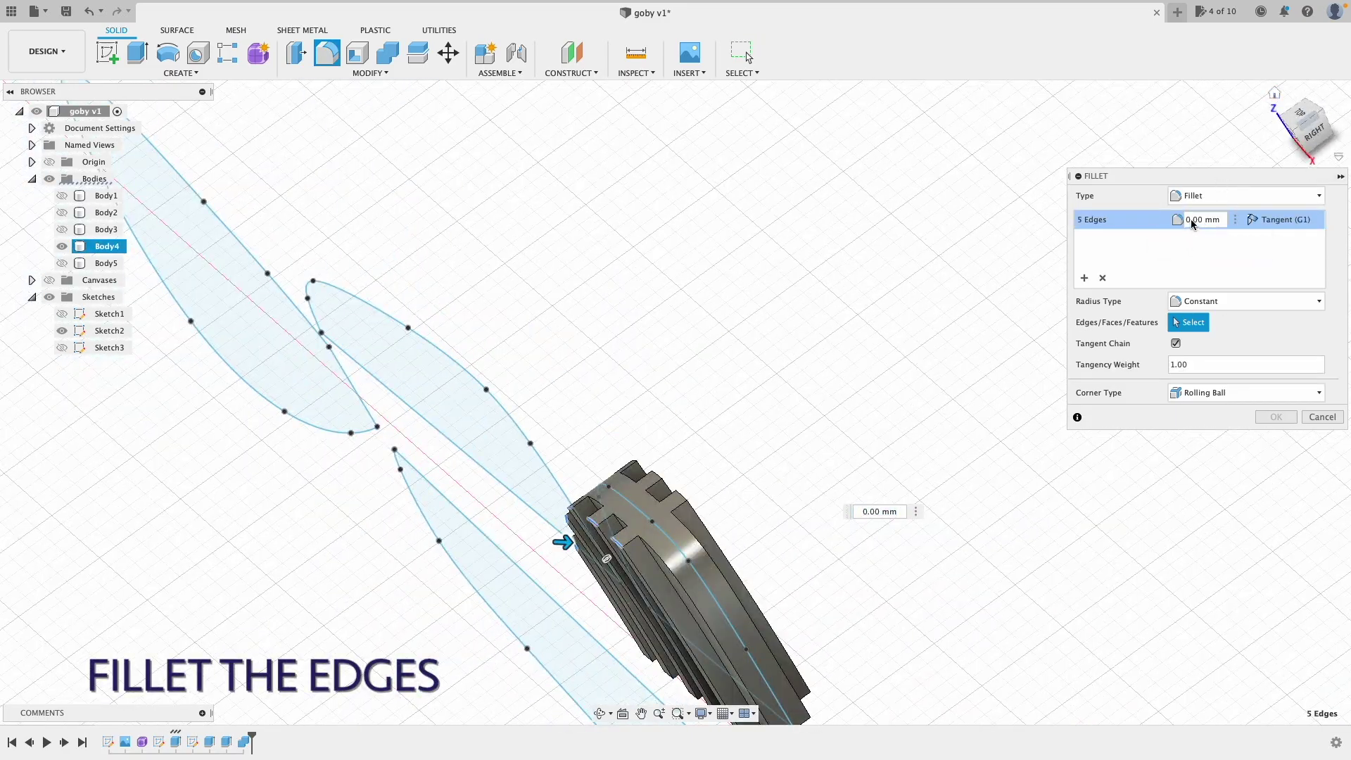
Step: Fillet the five spine tip edges on the front side of the front dorsal fin with a 1 mm radius
left_click(1192, 221)
key("BackSpace")
type("1")
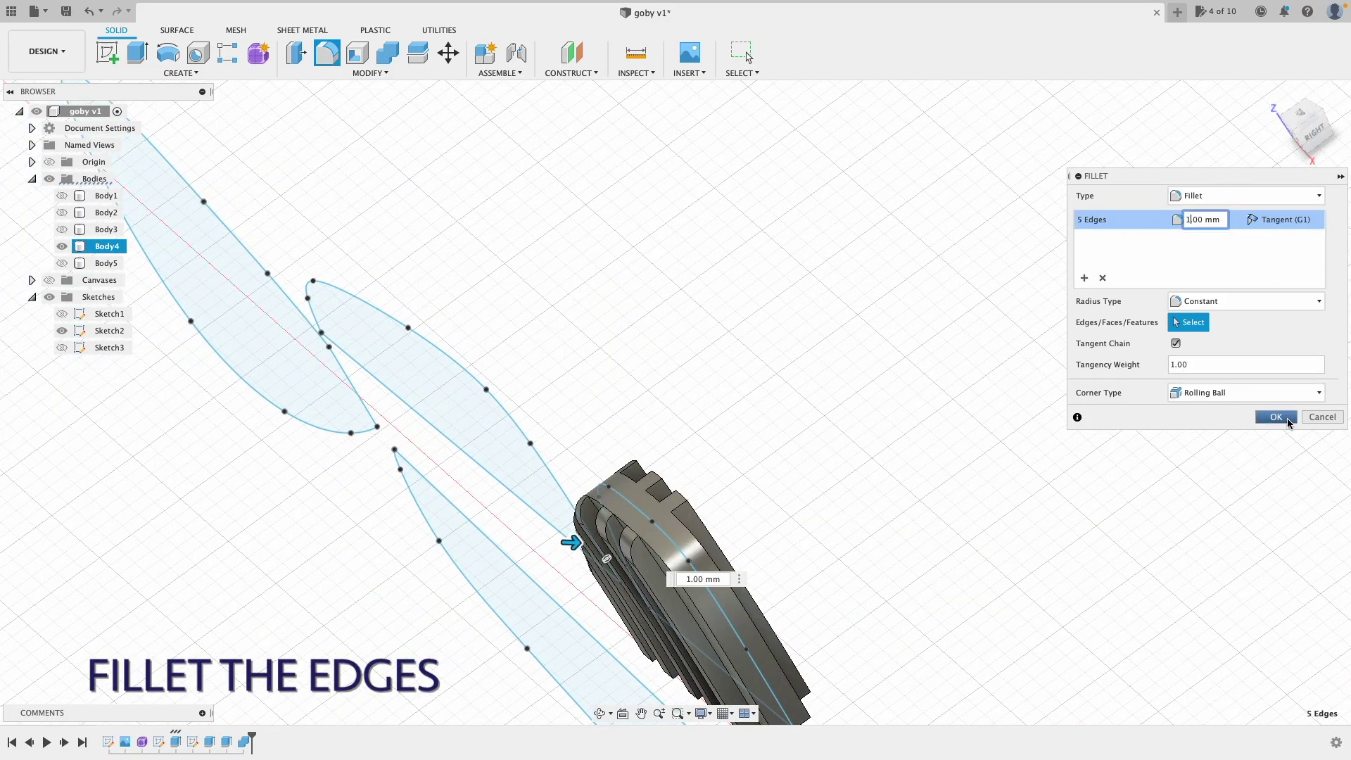
left_click(1290, 422)
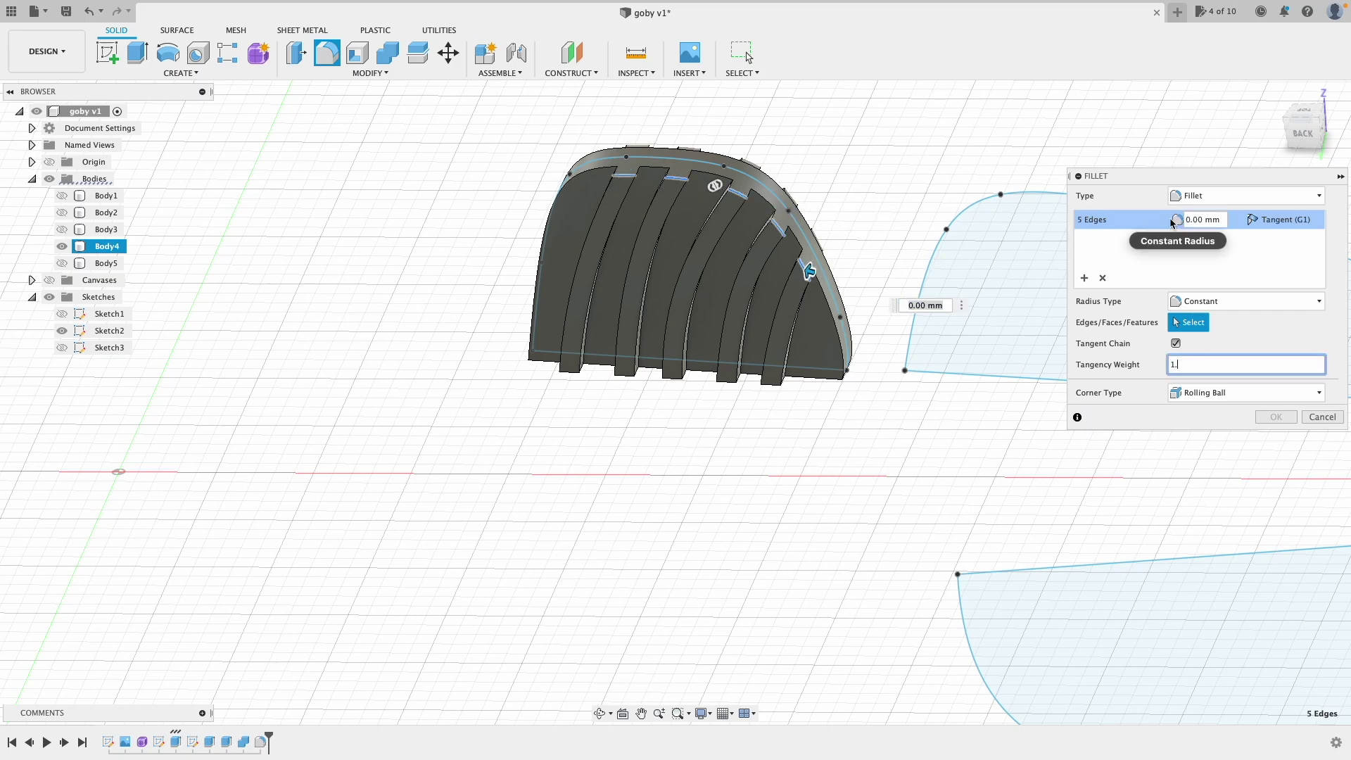
Step: Fillet the five spine tip edges on the back side of the front dorsal fin with a 1 mm radius
double_click(1189, 221)
type("1")
key("Return")
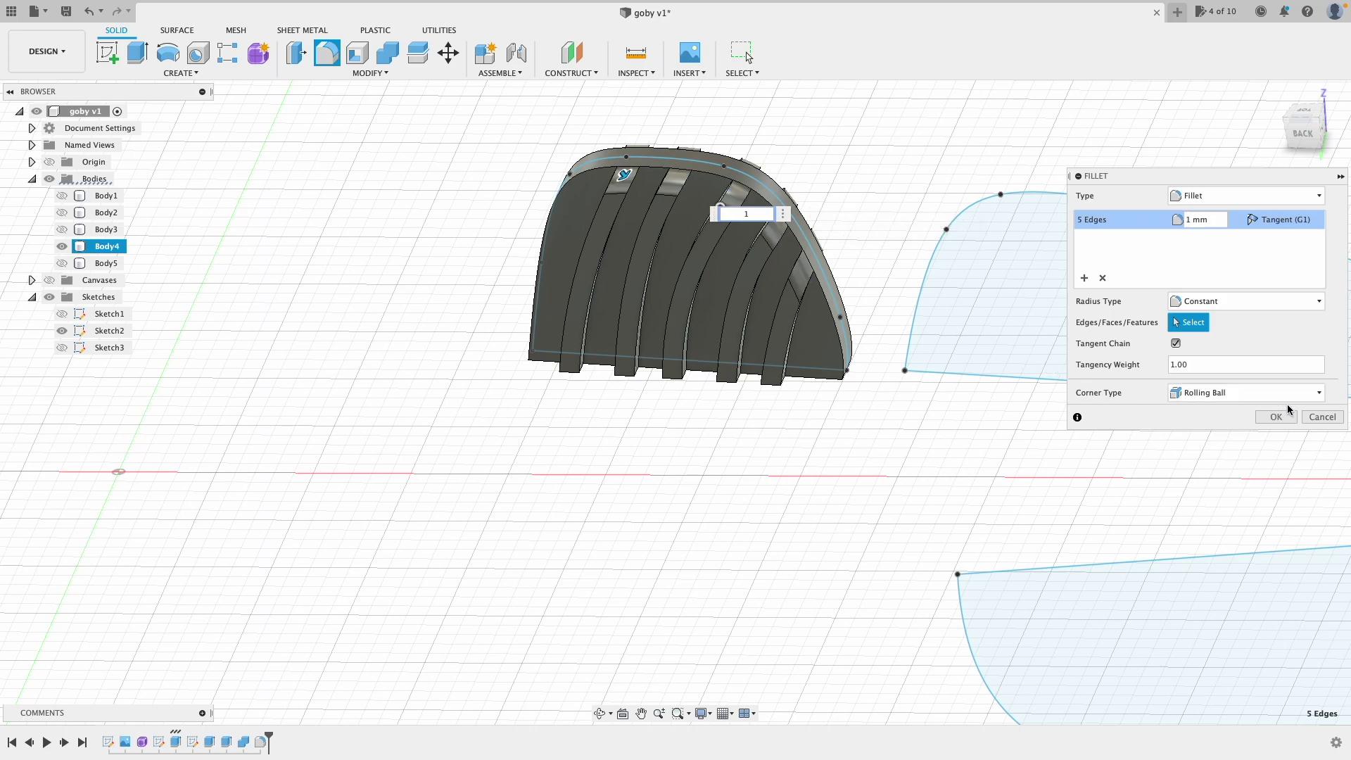
left_click(1276, 417)
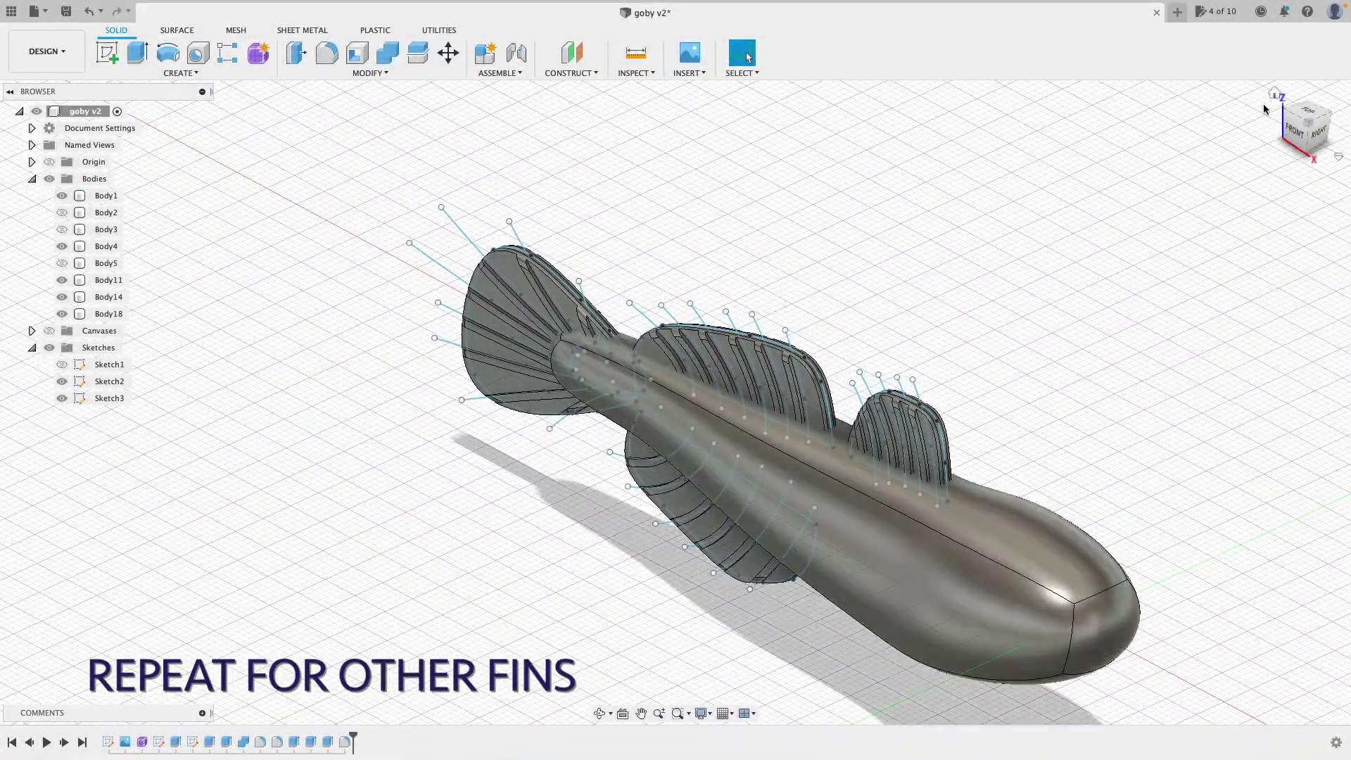
Step: Create a sphere as a new body at the eye's position on the head in the reference photo
left_click_drag(1286, 131, 1252, 105)
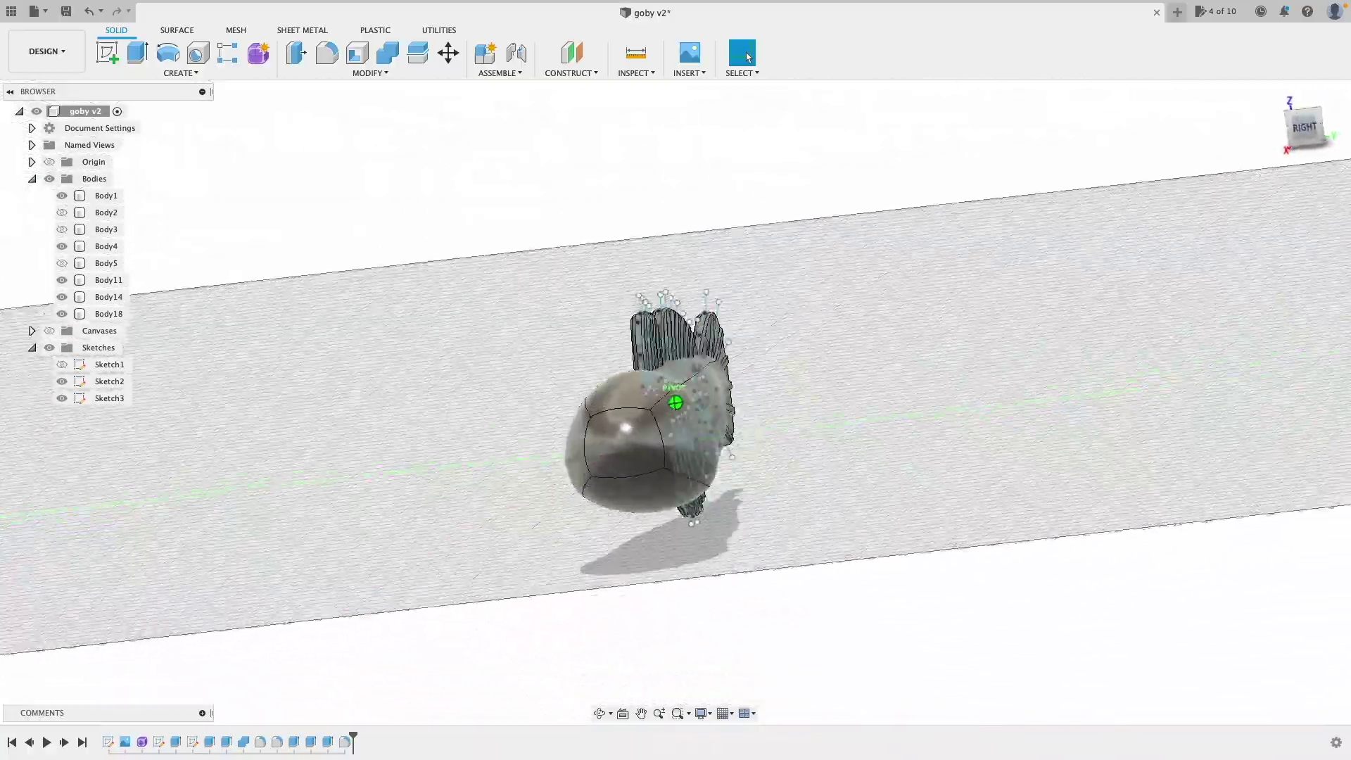
left_click(1274, 94)
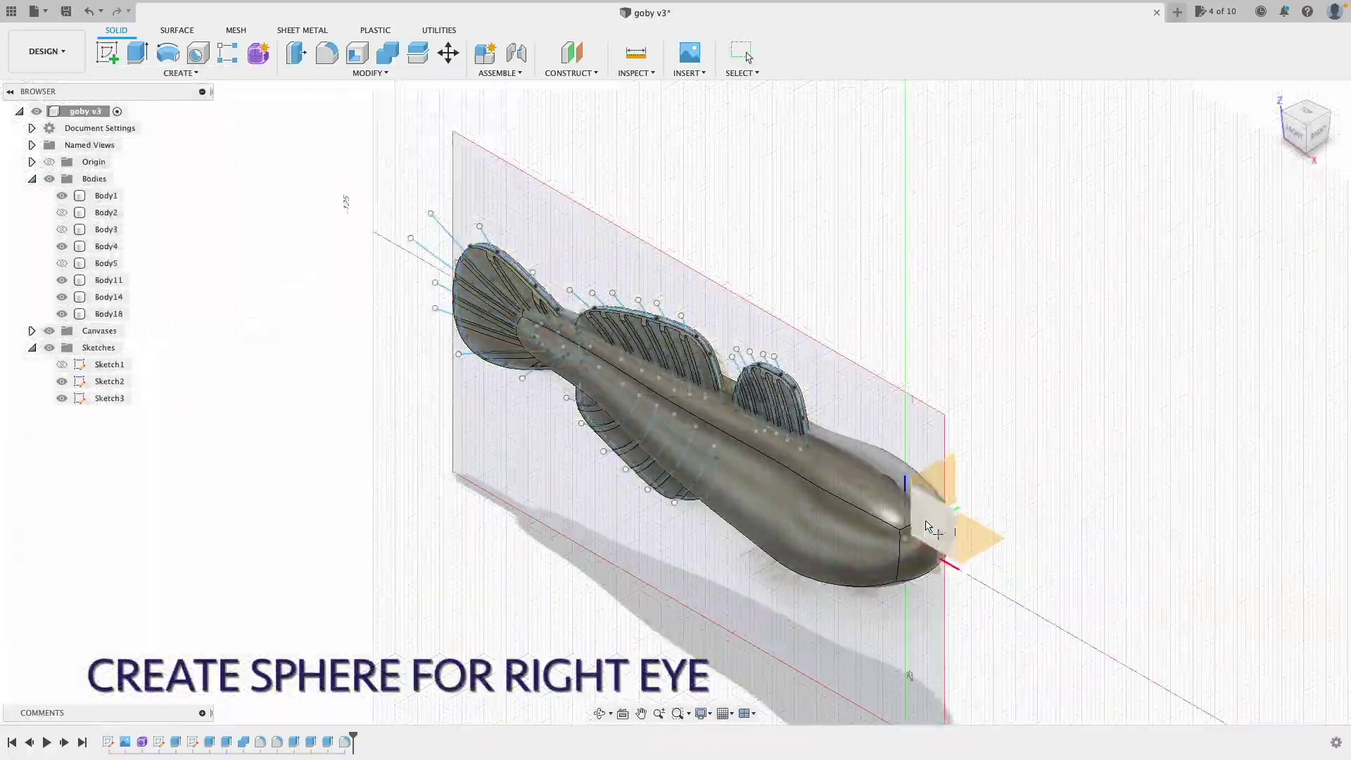
scroll(989, 359, "up", 5)
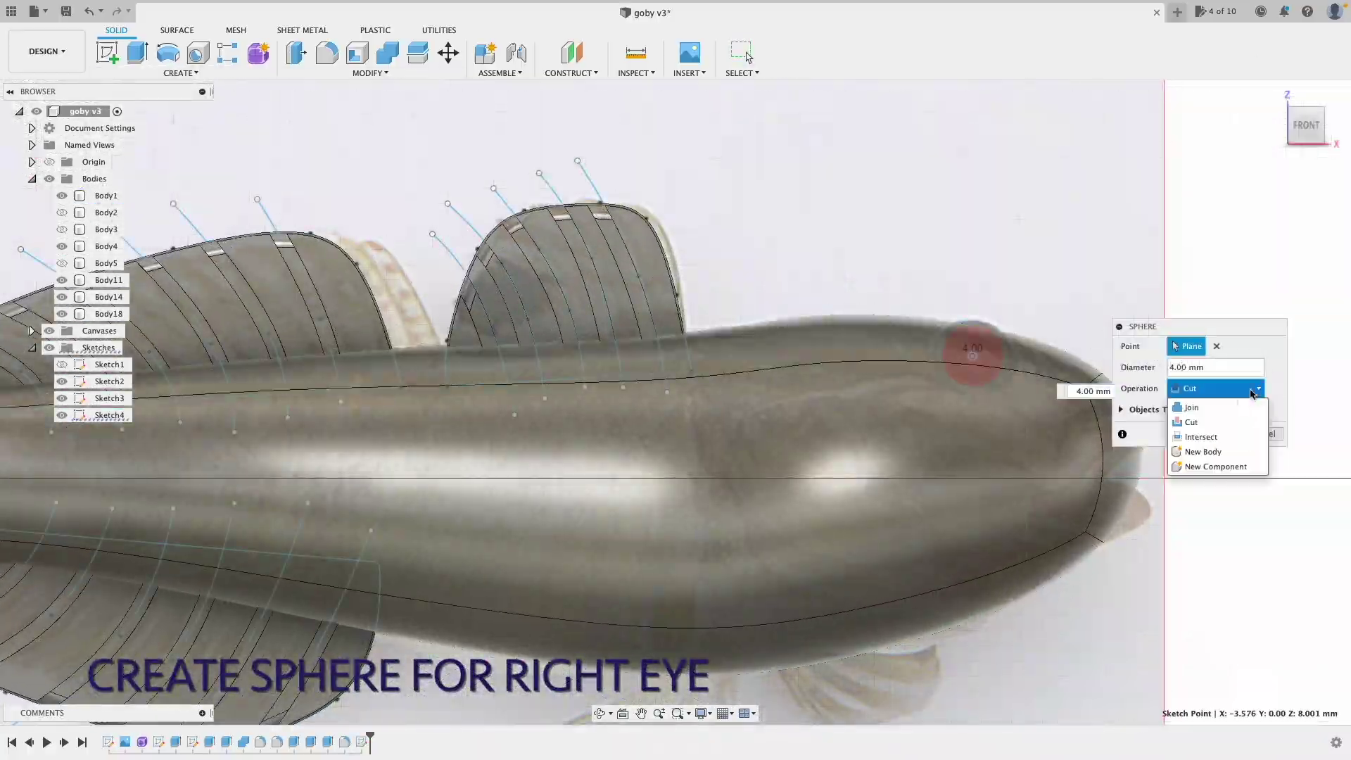
left_click(1190, 395)
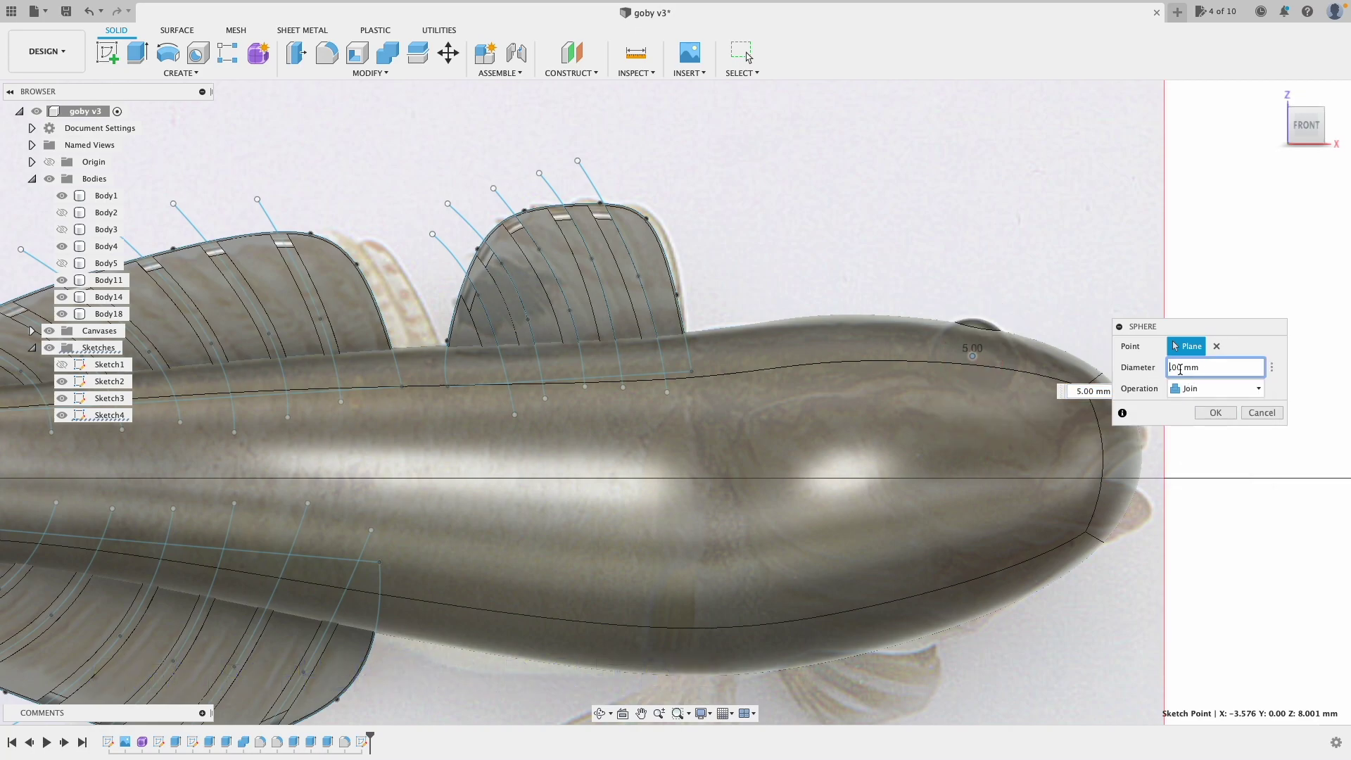
left_click(1212, 391)
left_click(1200, 459)
left_click(1215, 413)
Step: Move the eye sphere -6 mm along Y to the side of the head
middle_click_drag(1218, 416, 1126, 430, "shift")
left_click(1307, 128)
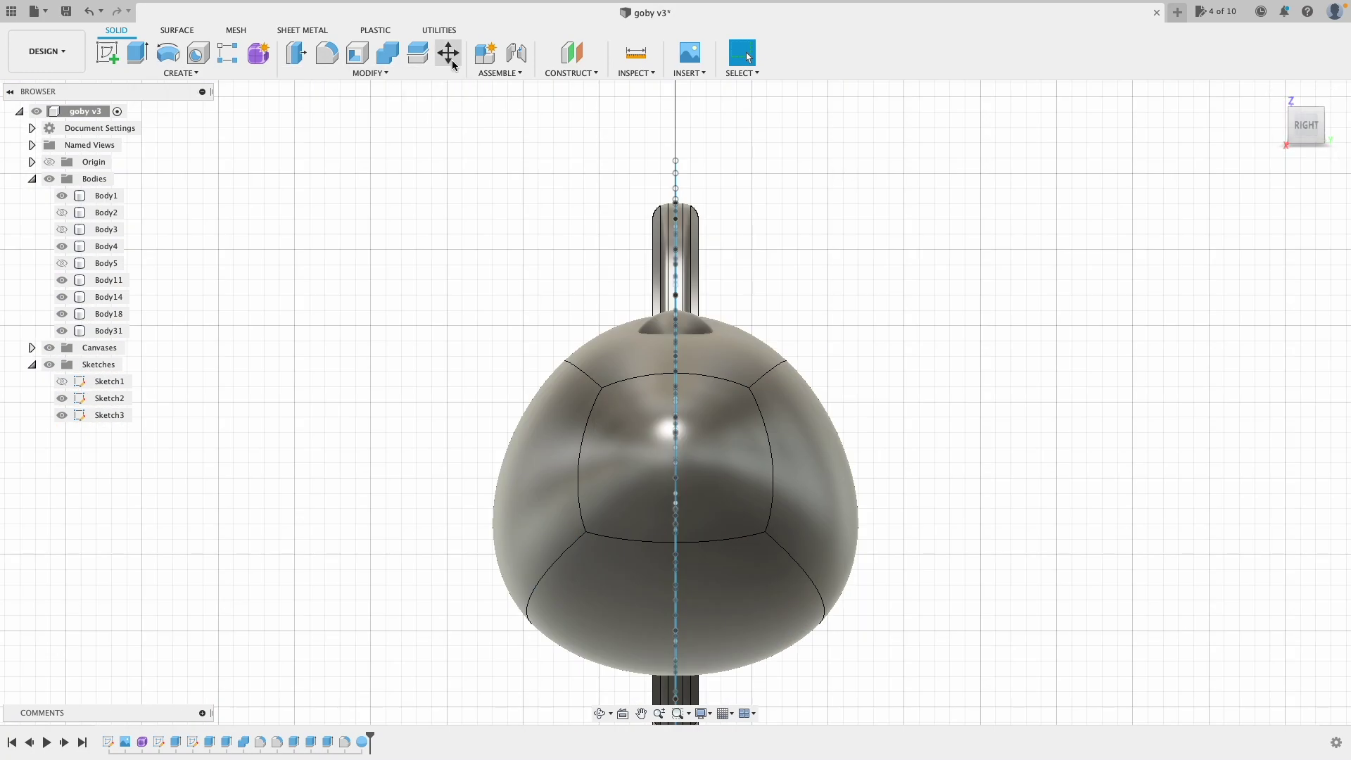
left_click(447, 54)
left_click(700, 358)
left_click_drag(649, 367, 634, 366)
left_click(1275, 94)
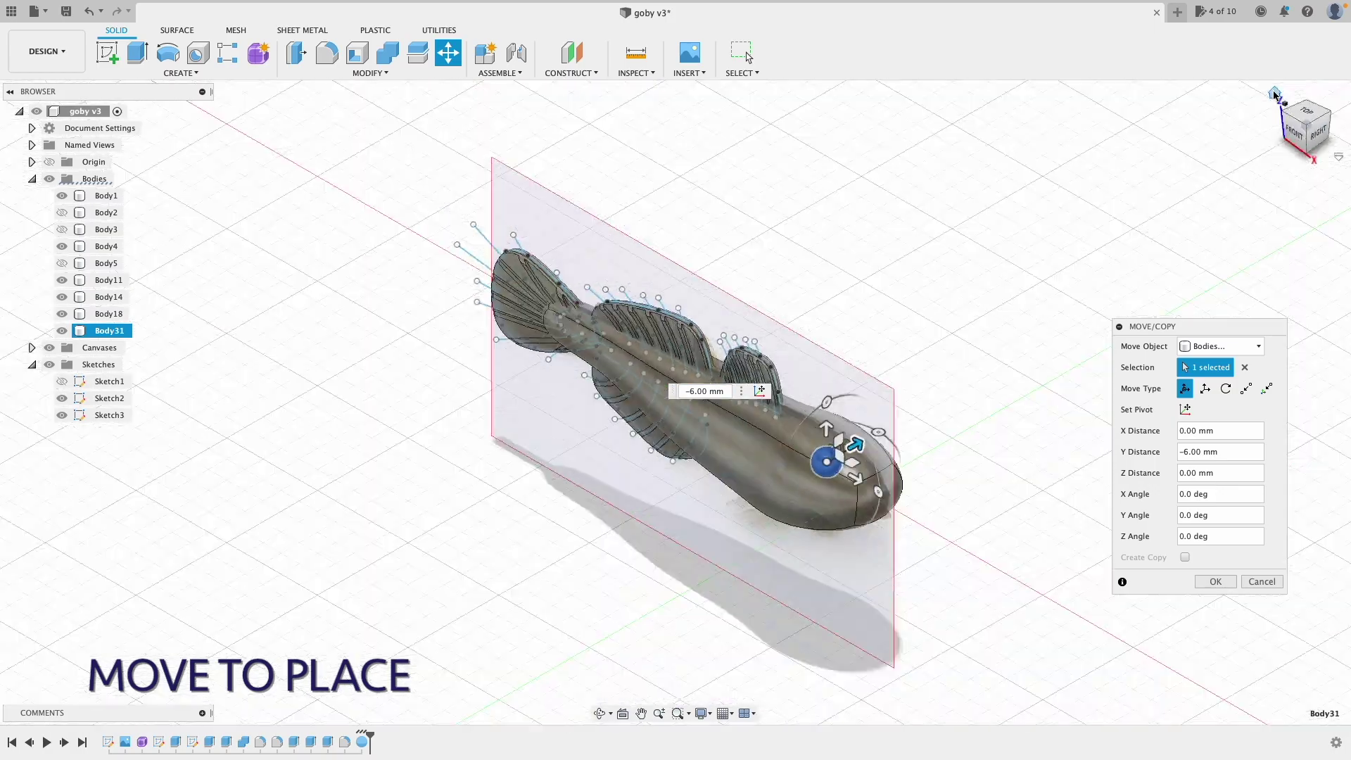
left_click(1315, 123)
left_click(1306, 136)
left_click(1216, 581)
Step: Mirror the eye body across the fish's lengthwise centre plane to make the opposite eye
middle_click_drag(678, 398, 682, 472, "shift")
left_click(181, 73)
left_click(120, 387)
left_click(747, 476)
left_click(1219, 347)
left_click(1197, 381)
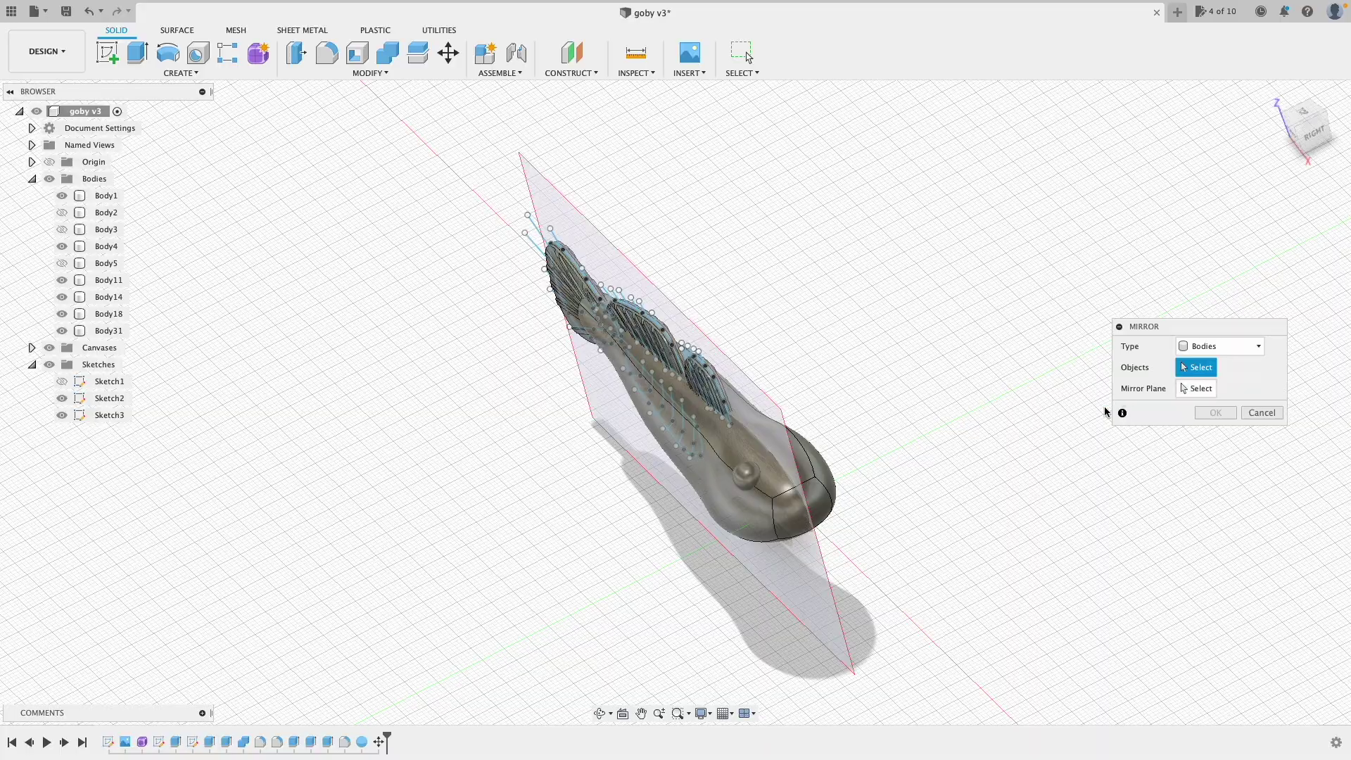
left_click(747, 476)
left_click(1200, 389)
left_click(796, 461)
left_click(1215, 434)
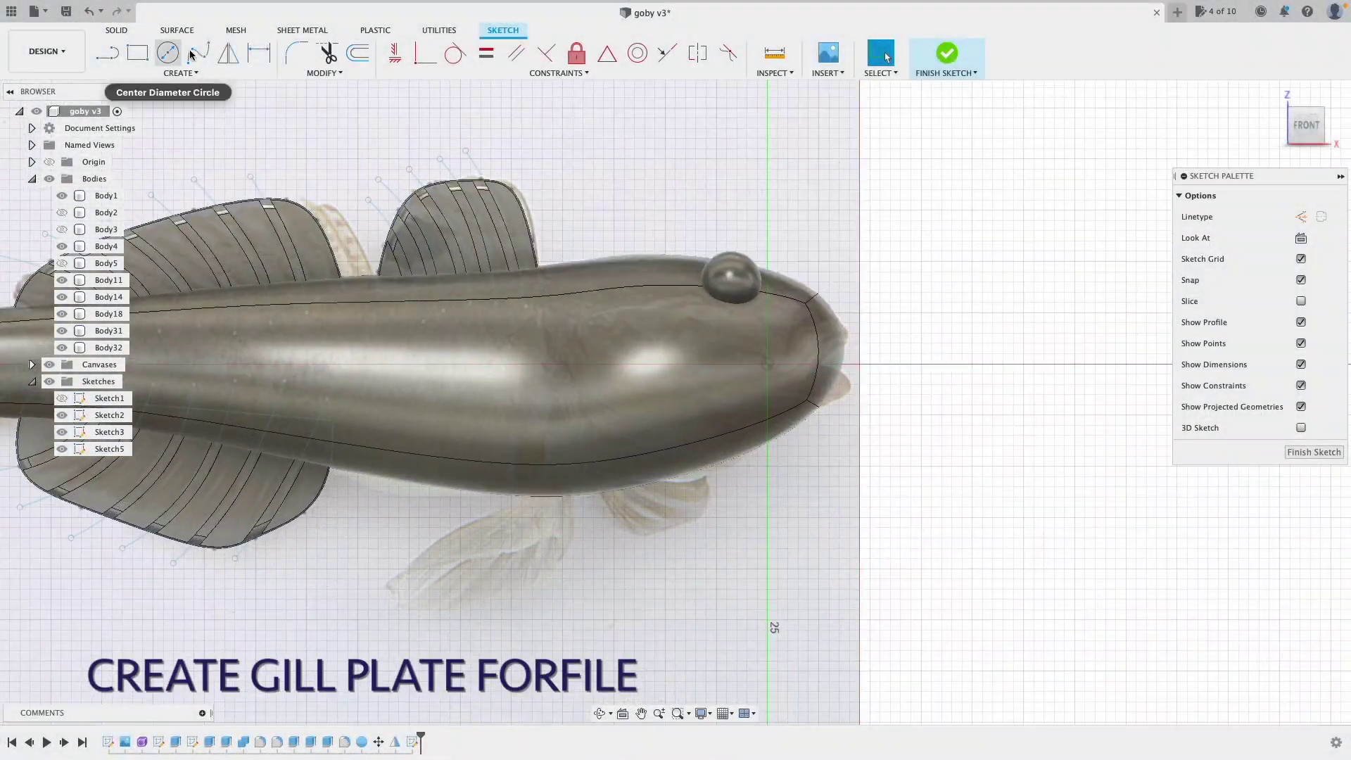
Step: Sketch a spline along the rear and lower edges of the gill plate, ending at the front of the cheek
left_click(198, 52)
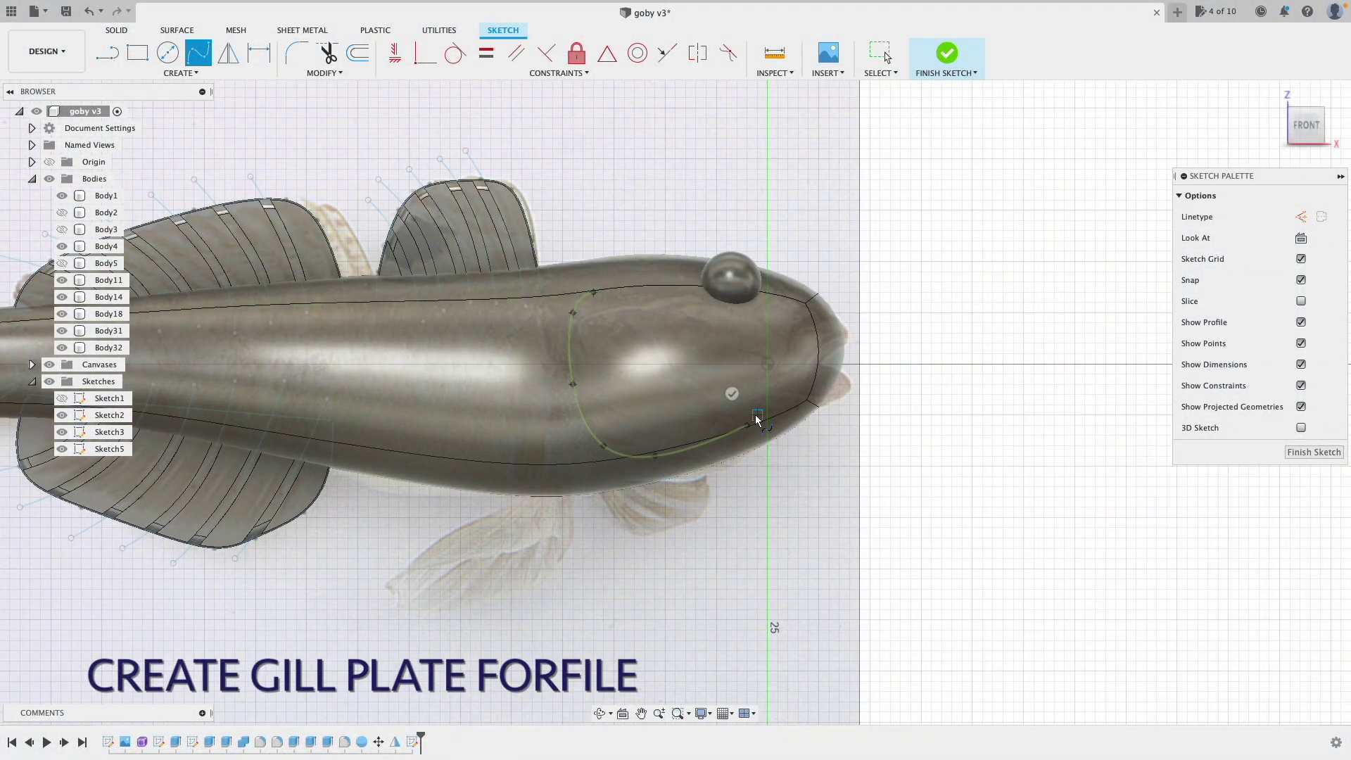
left_click(734, 402)
left_click(109, 53)
left_click(593, 292)
key("Escape")
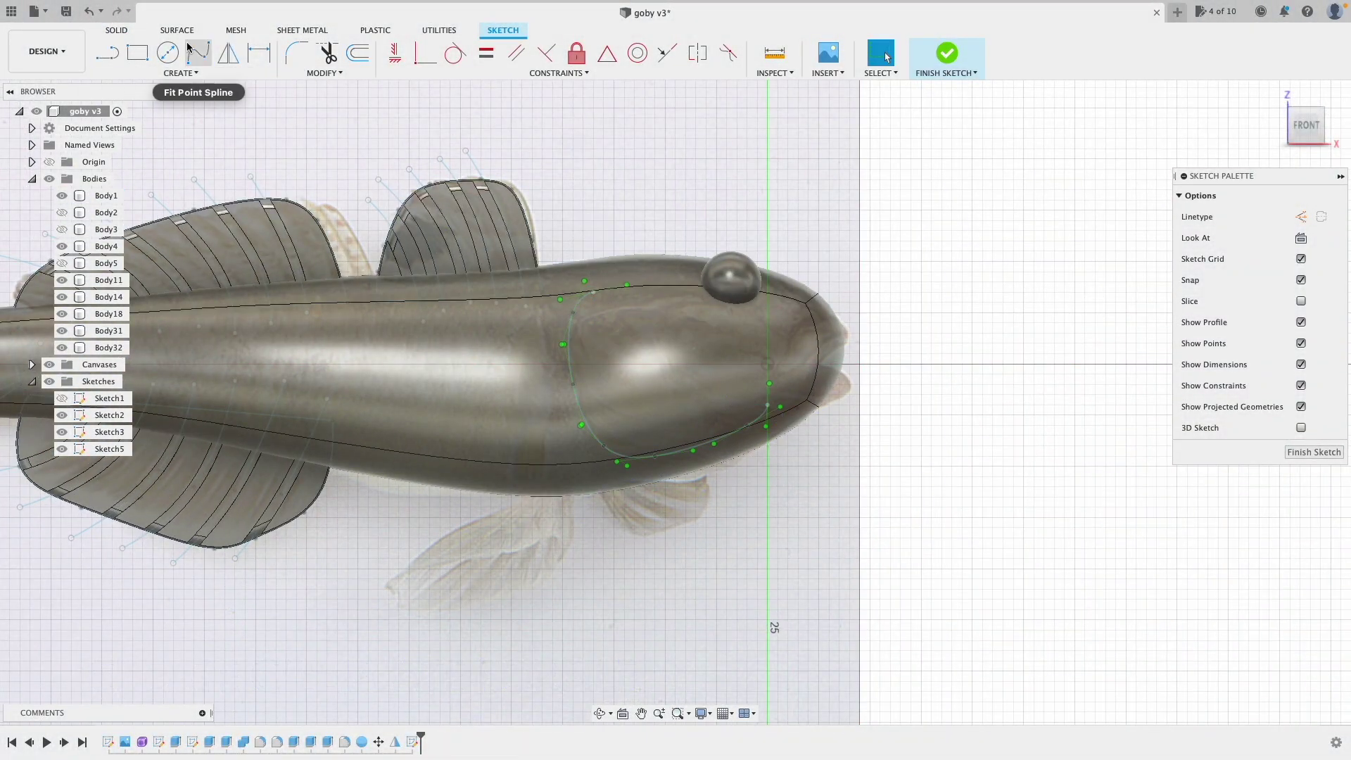
Step: Close the gill plate outline with a spline over its top edge, passing below the eye, and finish the sketch
left_click(193, 52)
left_click(593, 292)
left_click(644, 282)
left_click(768, 325)
left_click(946, 58)
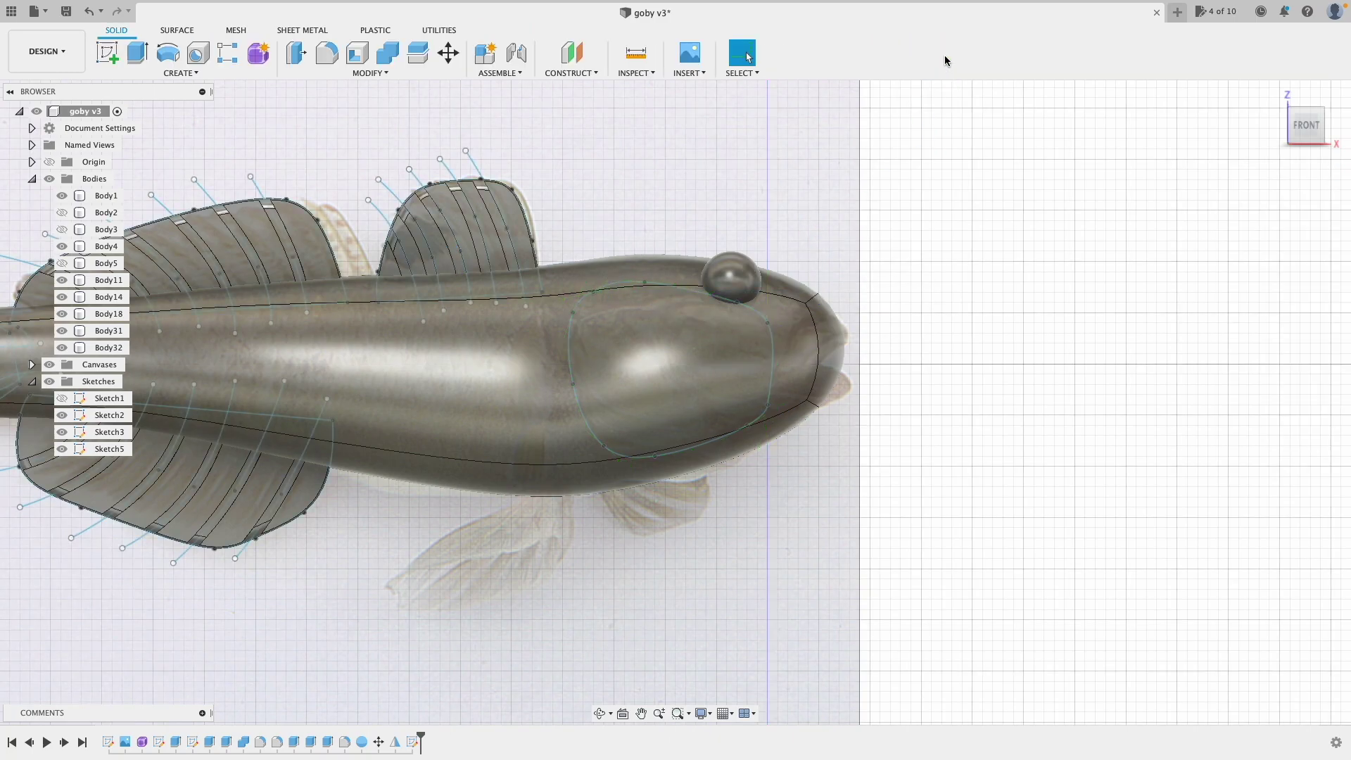
key("e")
left_click(743, 394)
left_click(1205, 346)
left_click(1222, 410)
left_click(1216, 457)
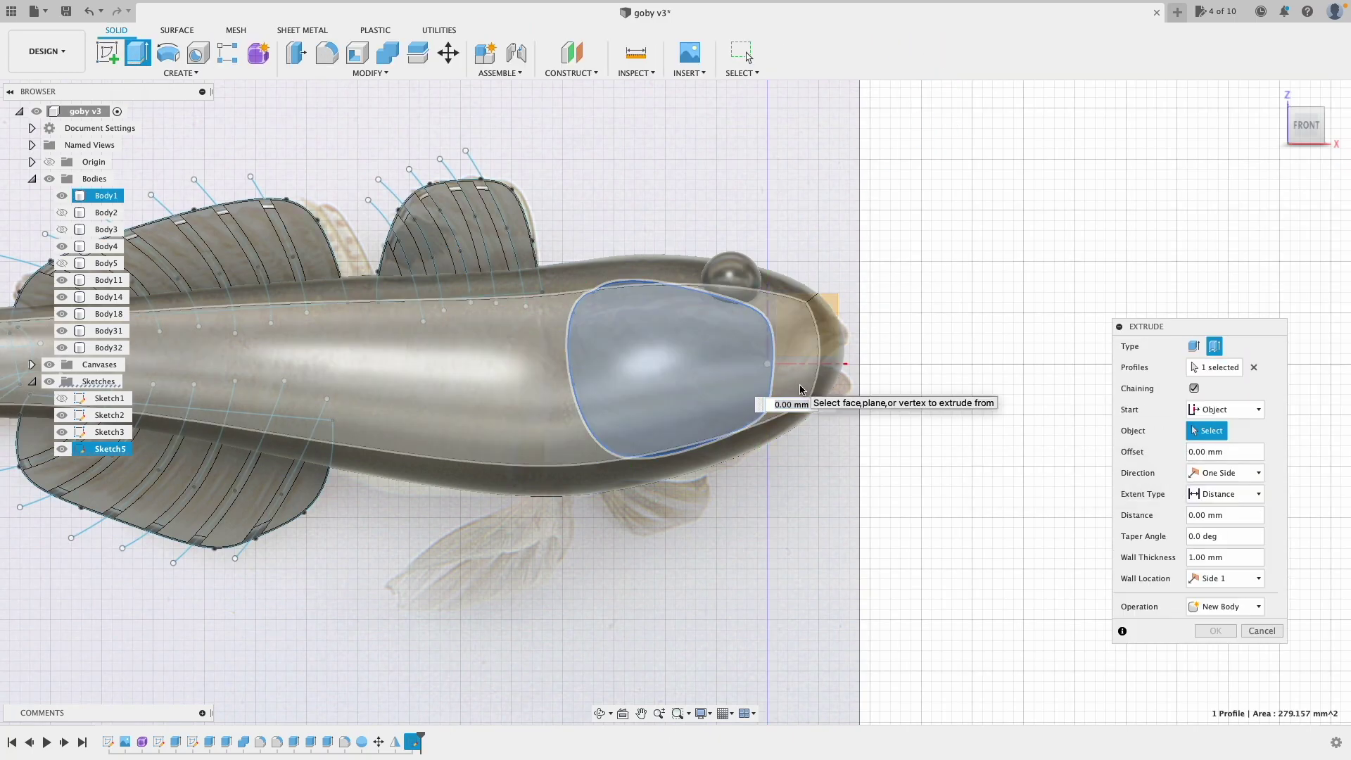
left_click(798, 385)
double_click(1192, 516)
type("2")
left_click_drag(1320, 124, 1302, 141)
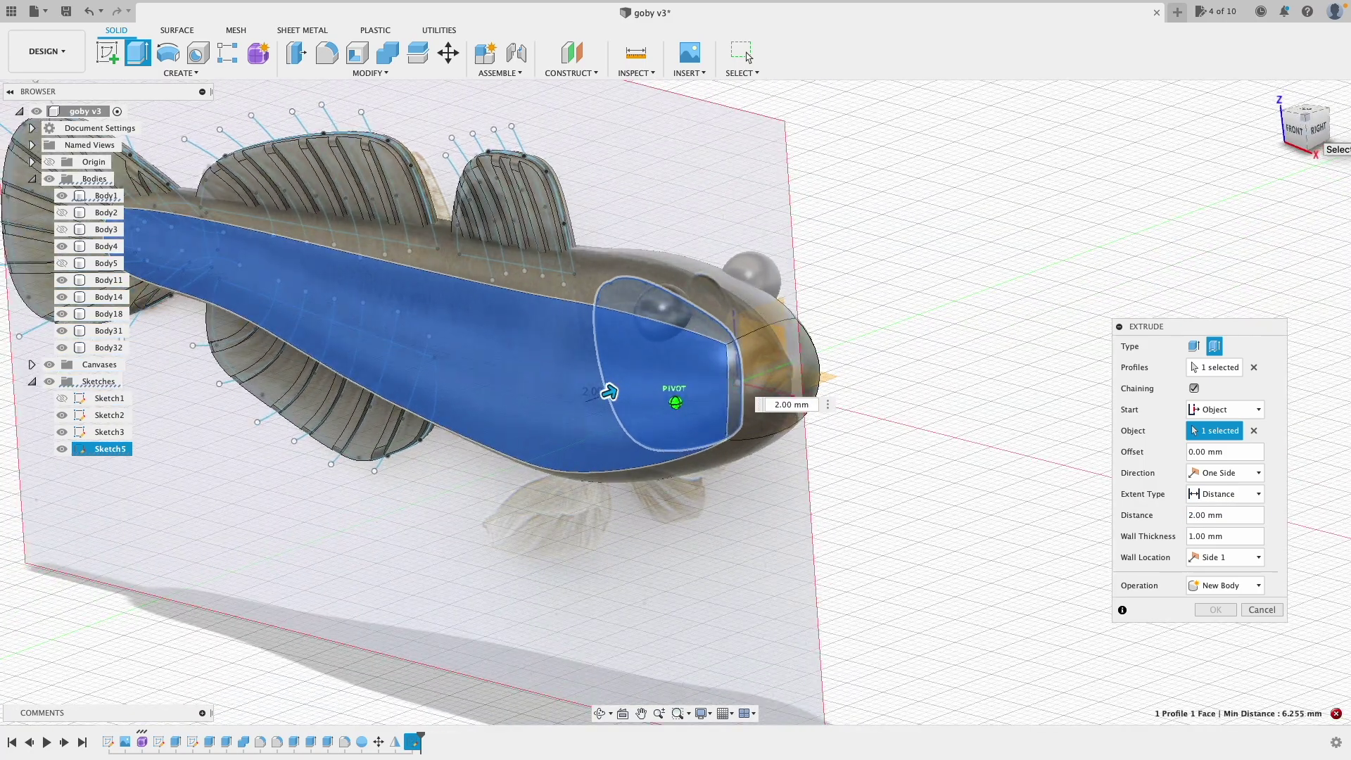
left_click(1191, 516)
type("-")
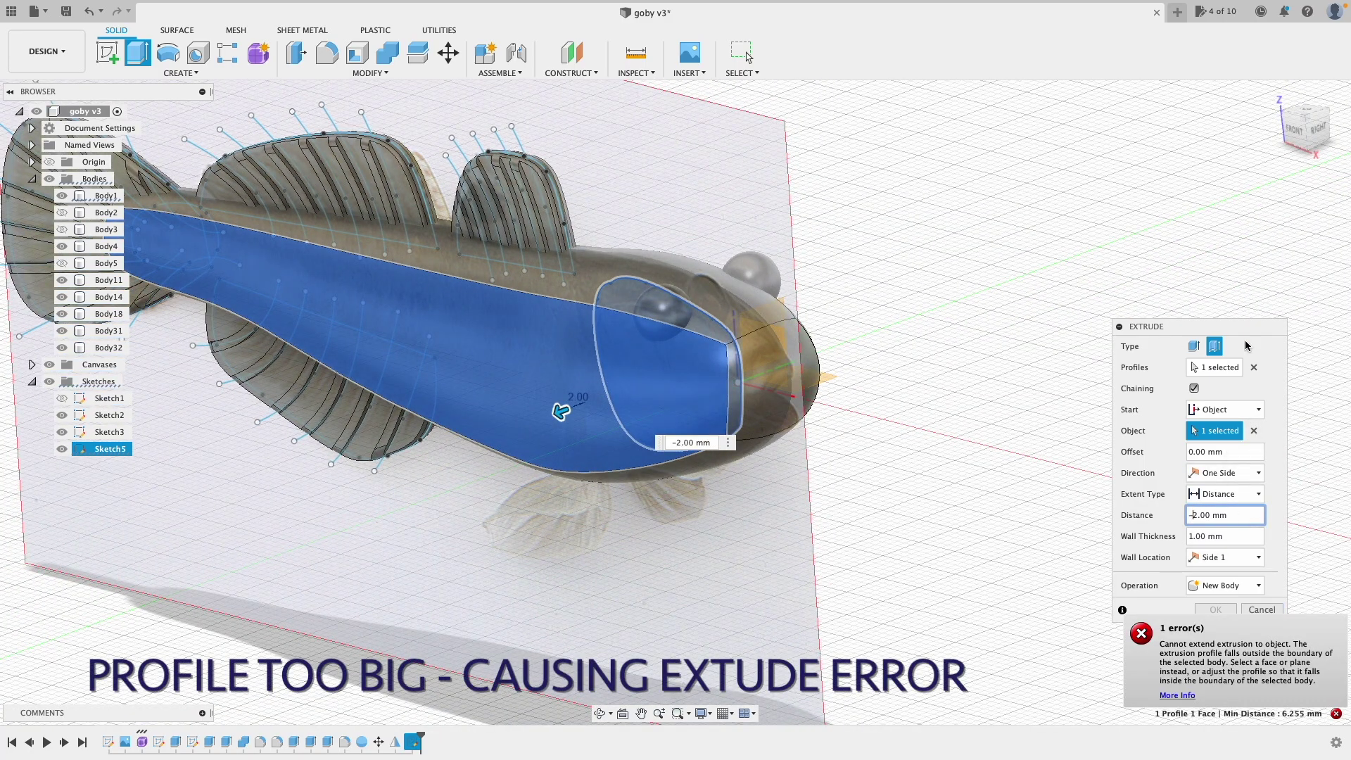
left_click(1224, 410)
left_click(1226, 462)
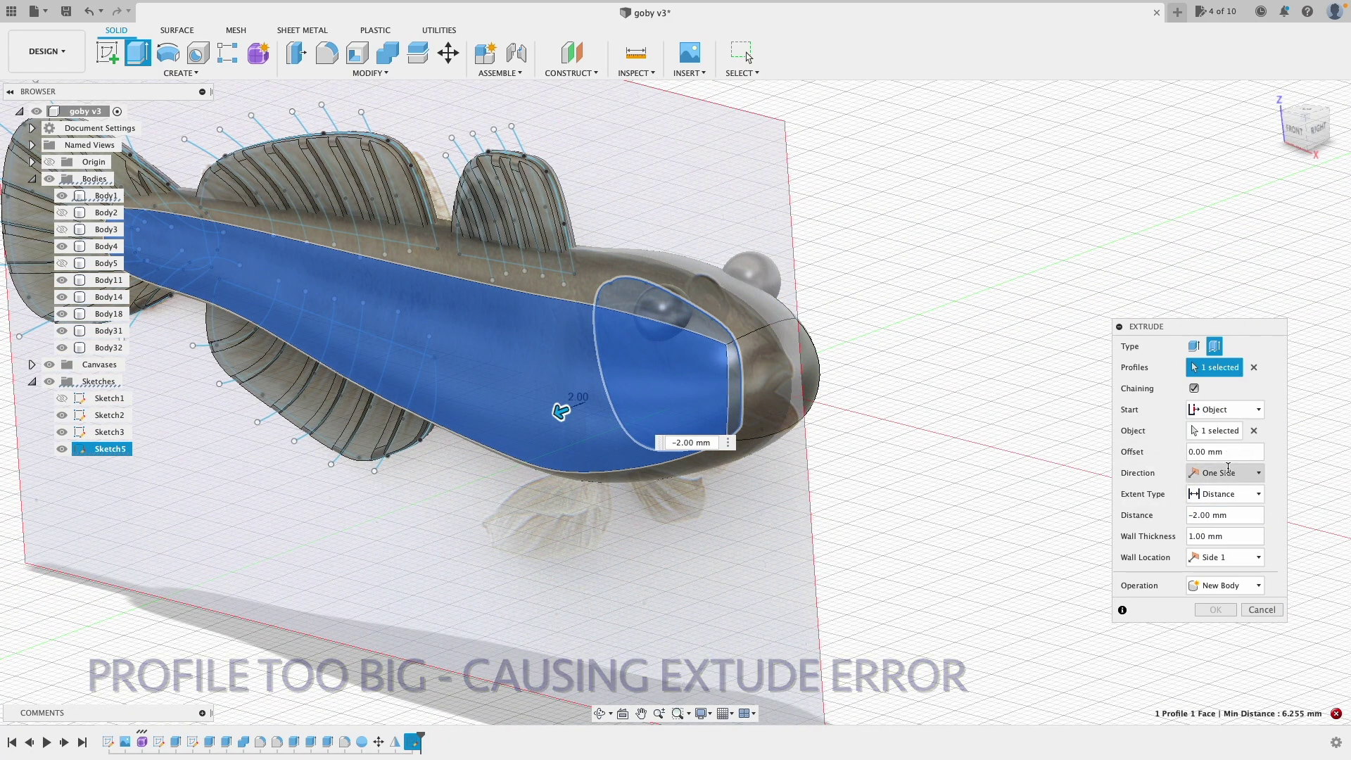
key("Escape")
Step: Shrink the gill plate outline slightly by moving the spline point on its lower edge up
left_click(1294, 131)
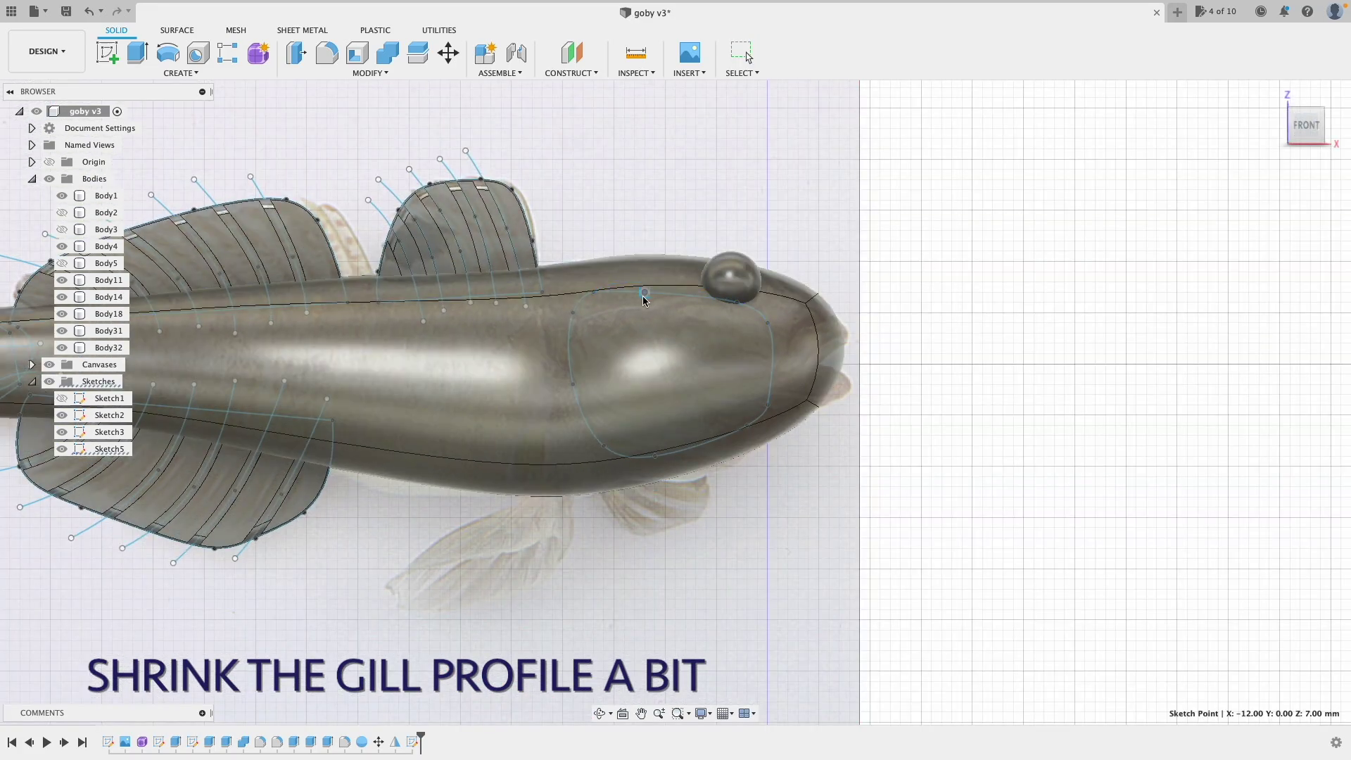
left_click_drag(656, 456, 656, 446)
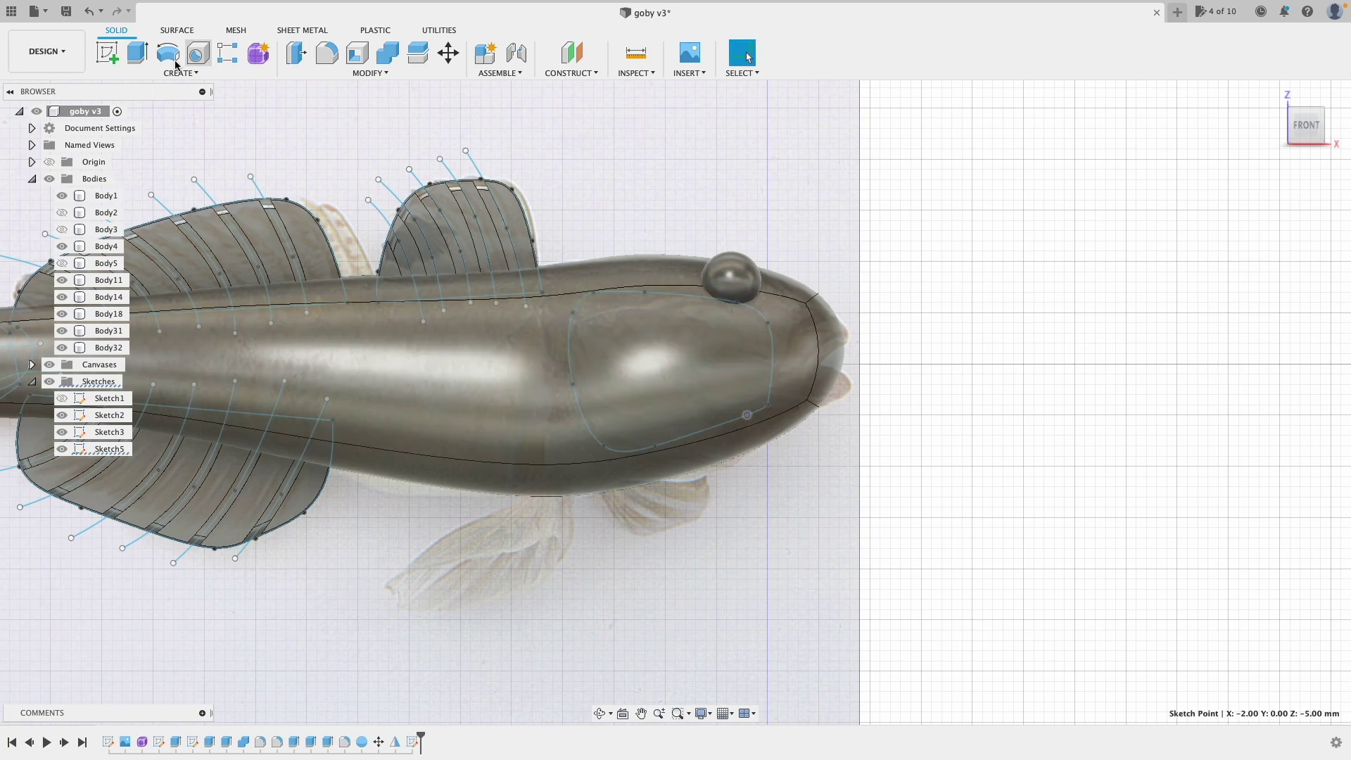
Step: Extrude the gill plate profile as a new body, starting from the side face of the fish body
left_click(138, 52)
left_click(682, 341)
left_click(1224, 391)
left_click(1225, 442)
left_click(796, 348)
scroll(104, 116, "up", 5)
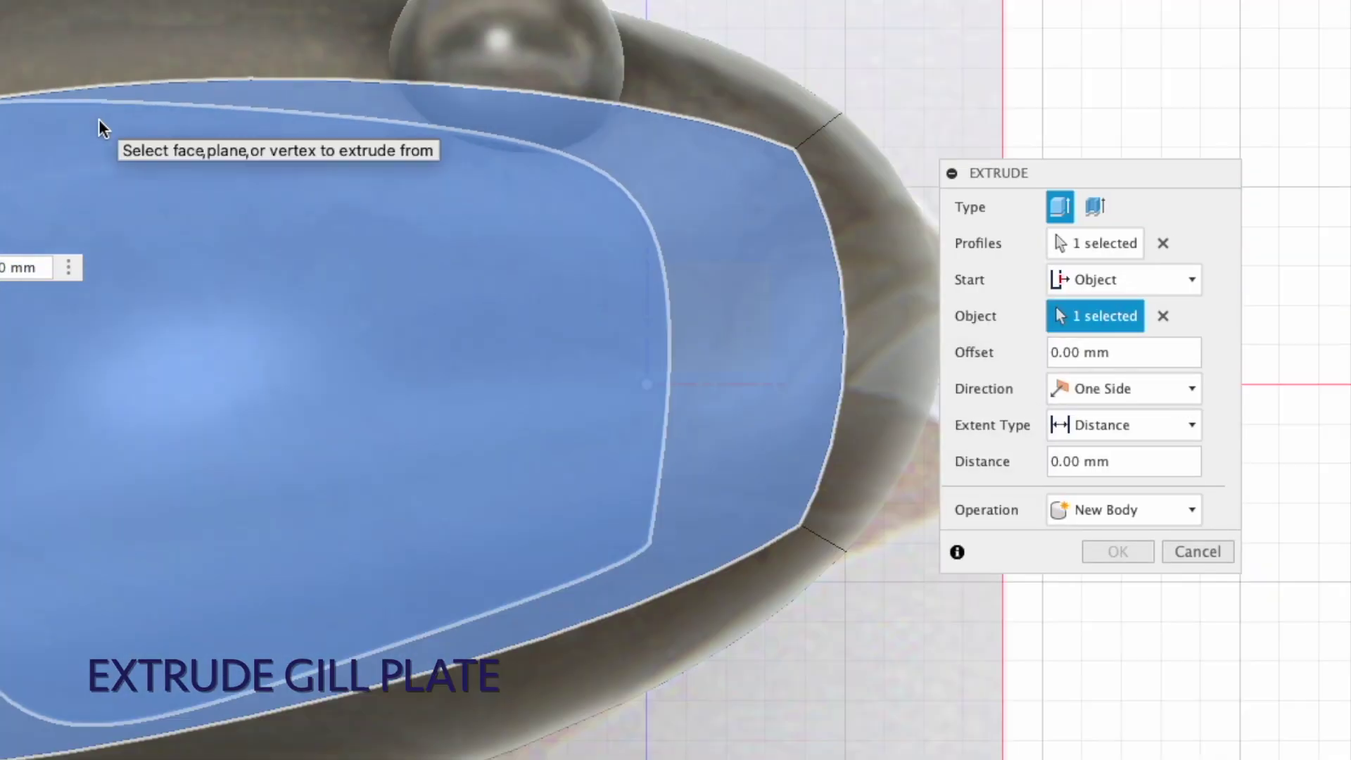
left_click(1140, 426)
left_click(1063, 455)
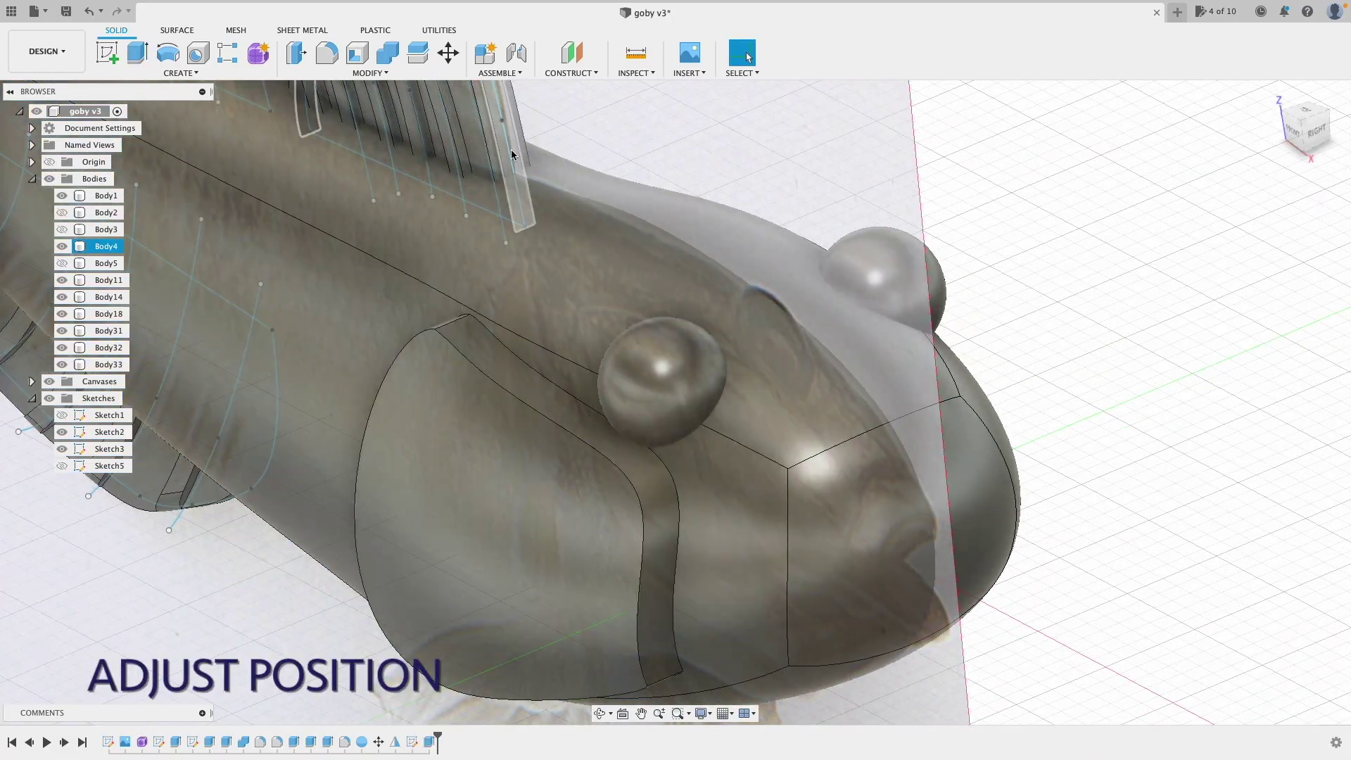
key("m")
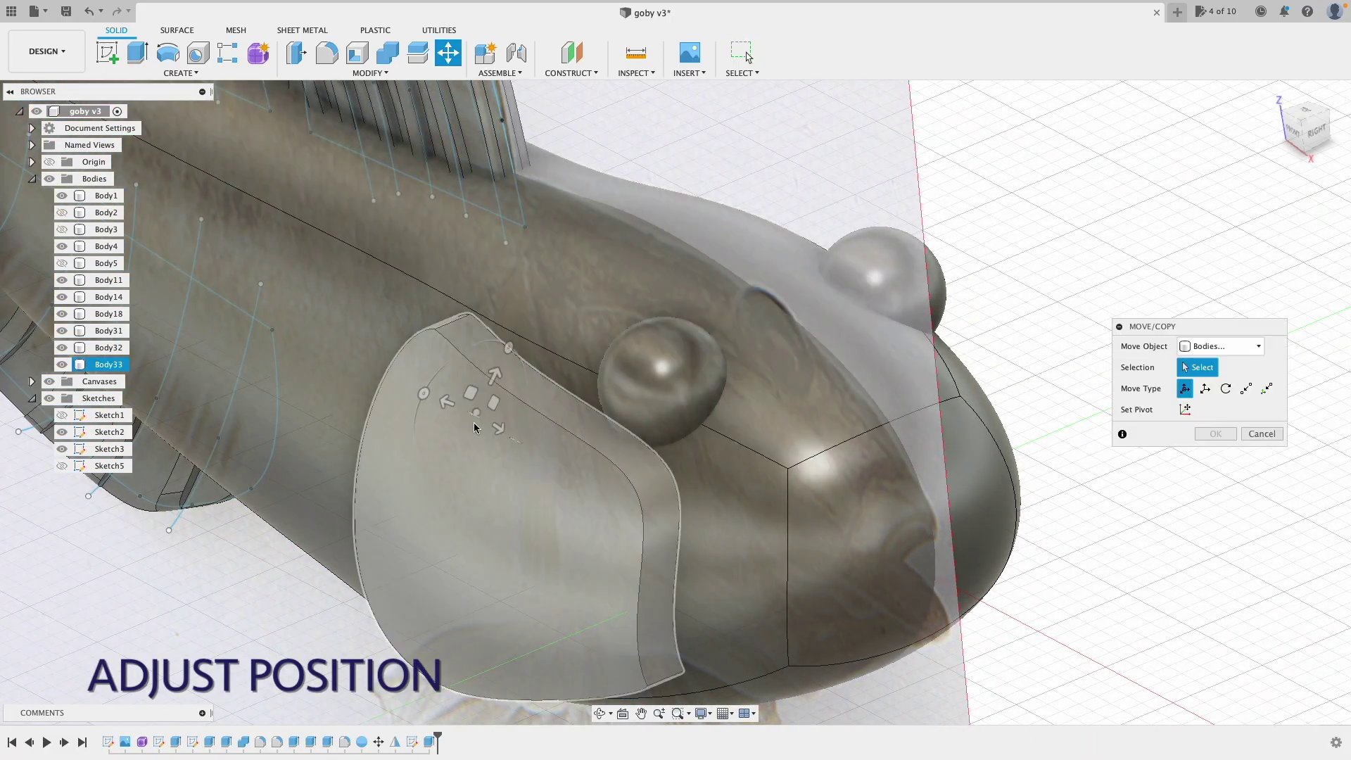
left_click(476, 428)
left_click_drag(543, 516, 559, 515)
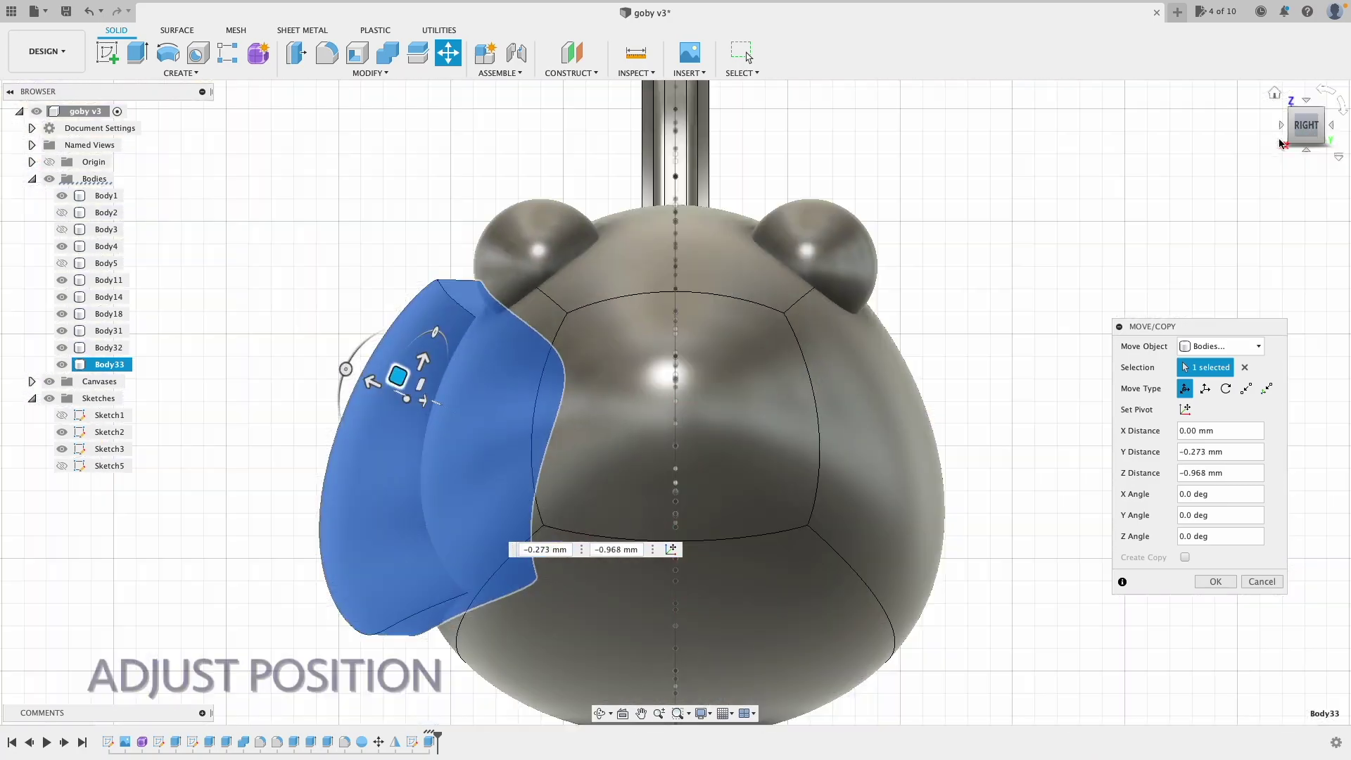
left_click_drag(392, 378, 436, 410)
left_click(1261, 581)
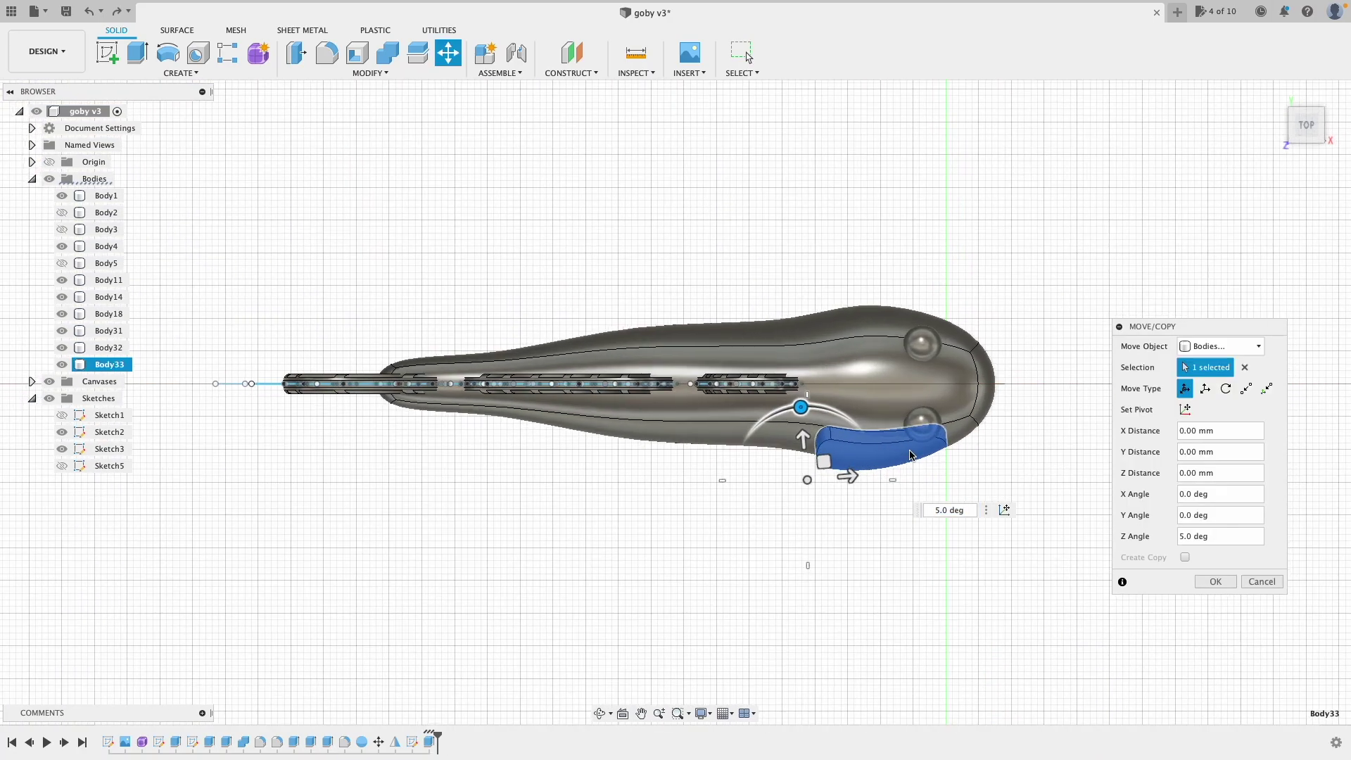
Step: Rotate the gill plate body 5 degrees about the Z axis so it follows the side of the head
left_click_drag(809, 472, 782, 473)
mouse_move(1307, 133)
left_mouse_down()
mouse_move(1294, 138)
mouse_move(1295, 116)
left_mouse_up()
left_click(1214, 581)
Step: Edit the gill plate's move feature to shift the body -1 mm along Z
scroll(796, 491, "up", 3)
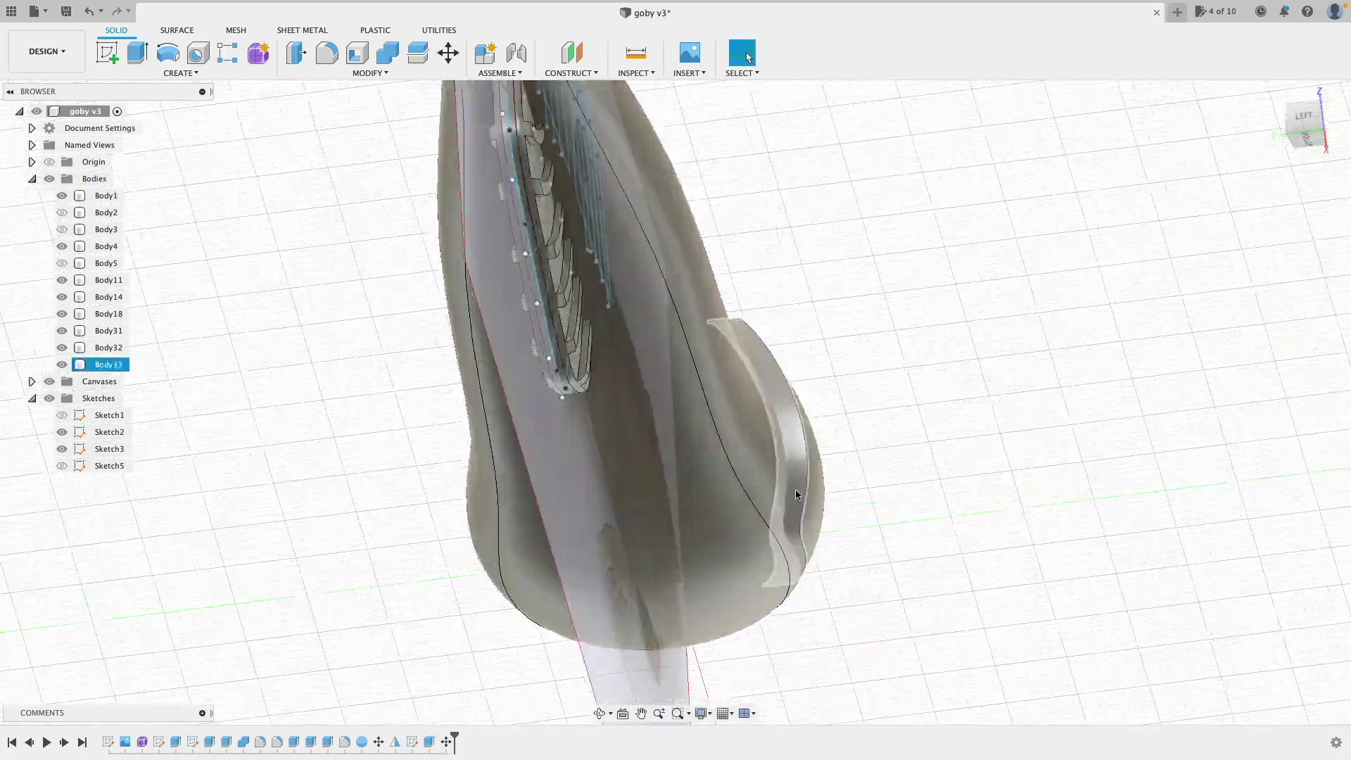
middle_click_drag(796, 492, 673, 401, "shift")
left_click(1275, 92)
left_click(1296, 132)
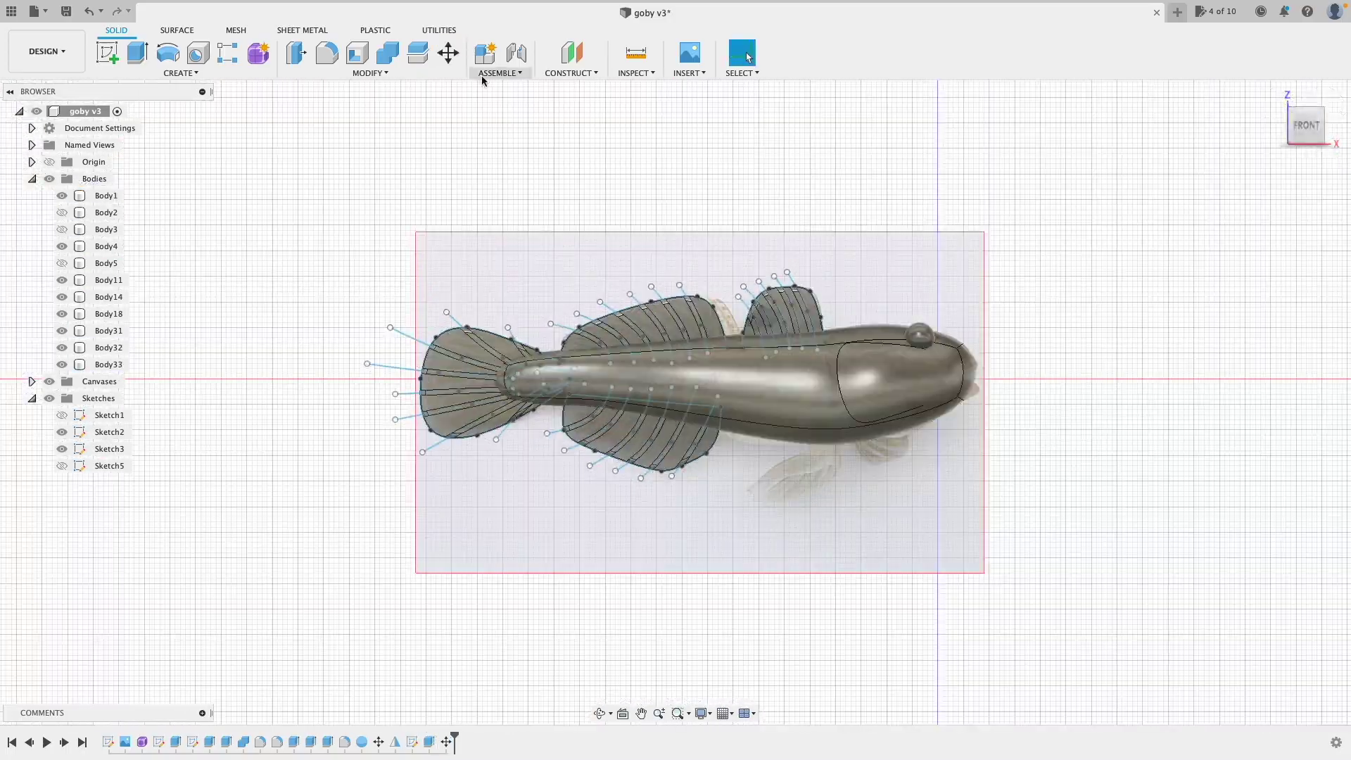
double_click(445, 743)
left_click_drag(830, 387, 830, 392)
scroll(875, 404, "up", 3)
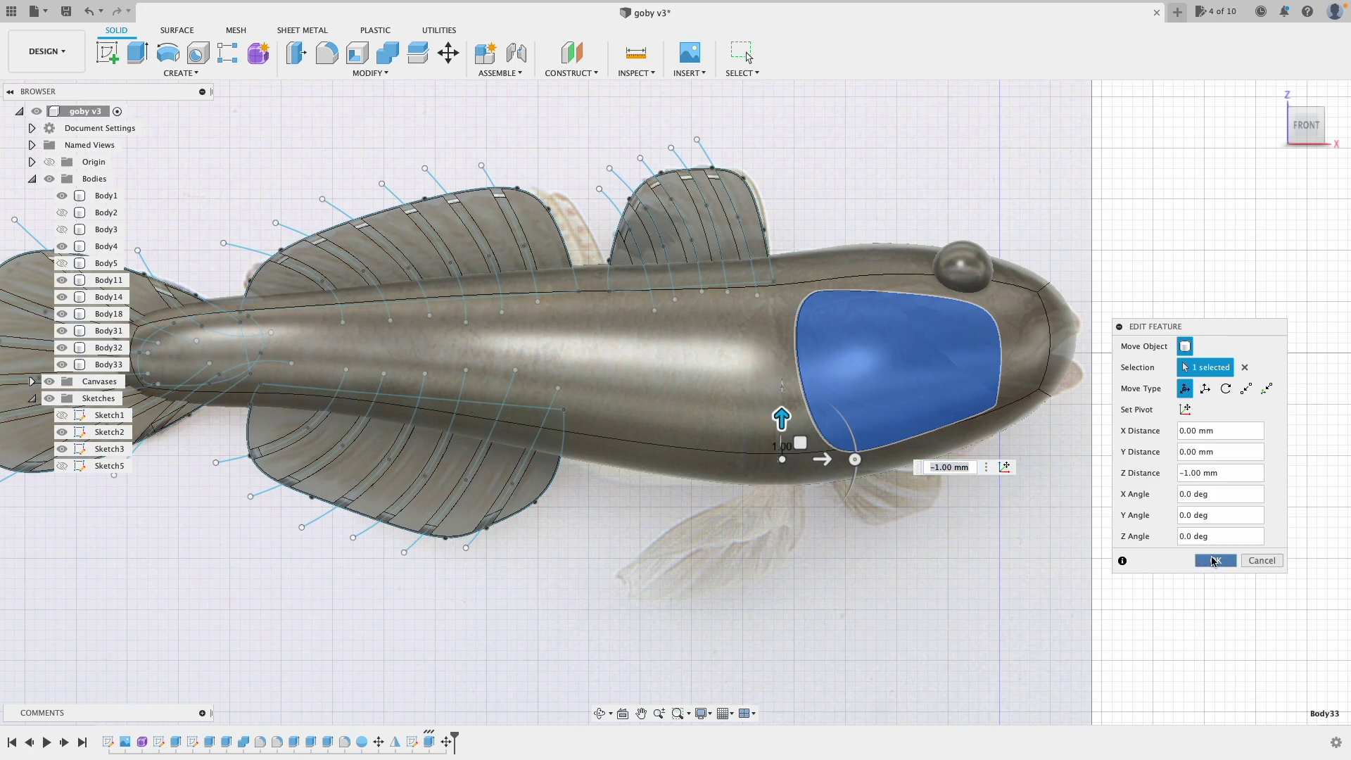
left_click(1214, 560)
Step: Undo the last adjustment of the gill plate body
left_click_drag(1306, 130, 1252, 63)
middle_click_drag(1262, 127, 1343, 115, "shift")
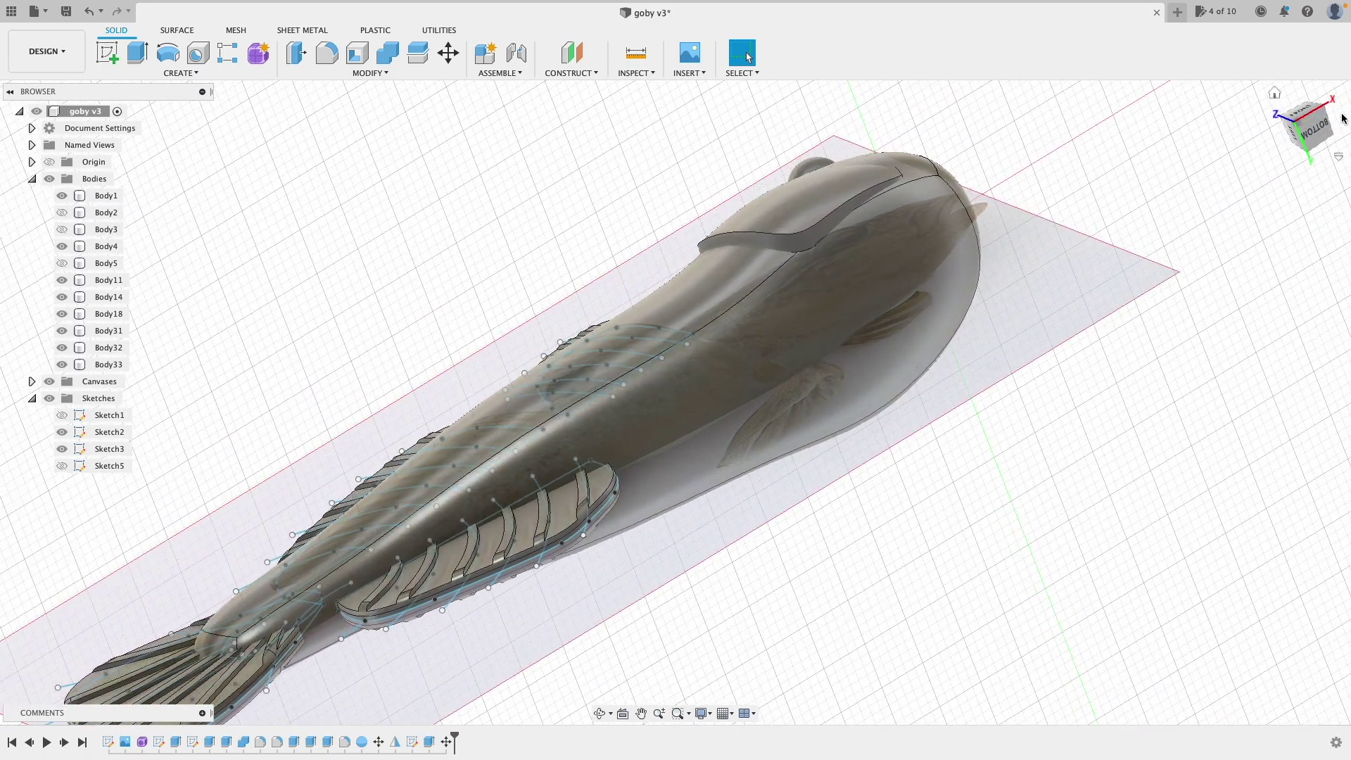
left_click(92, 14)
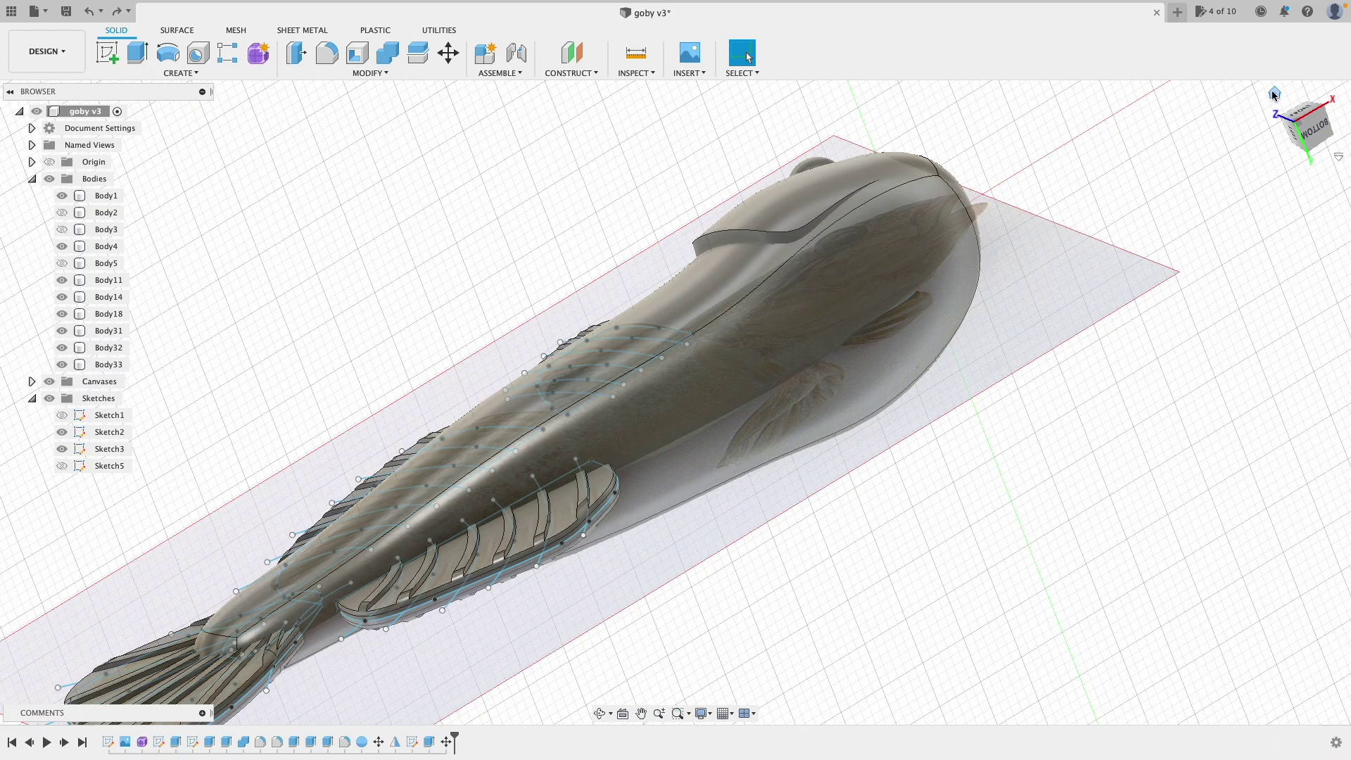
left_click(1275, 93)
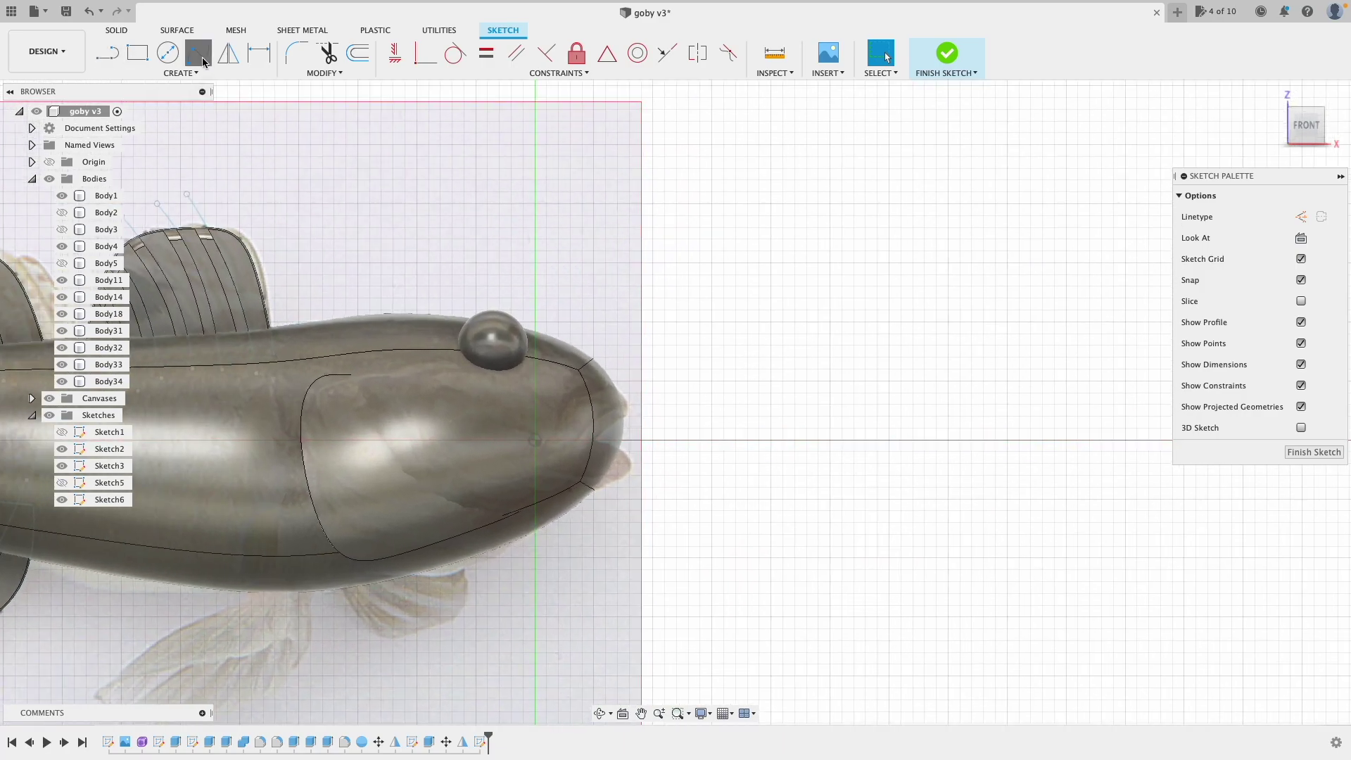
Step: Sketch the mouth's side profile with two splines meeting at the mouth corner and a line closing it beyond the snout, and finish the sketch
left_click(201, 61)
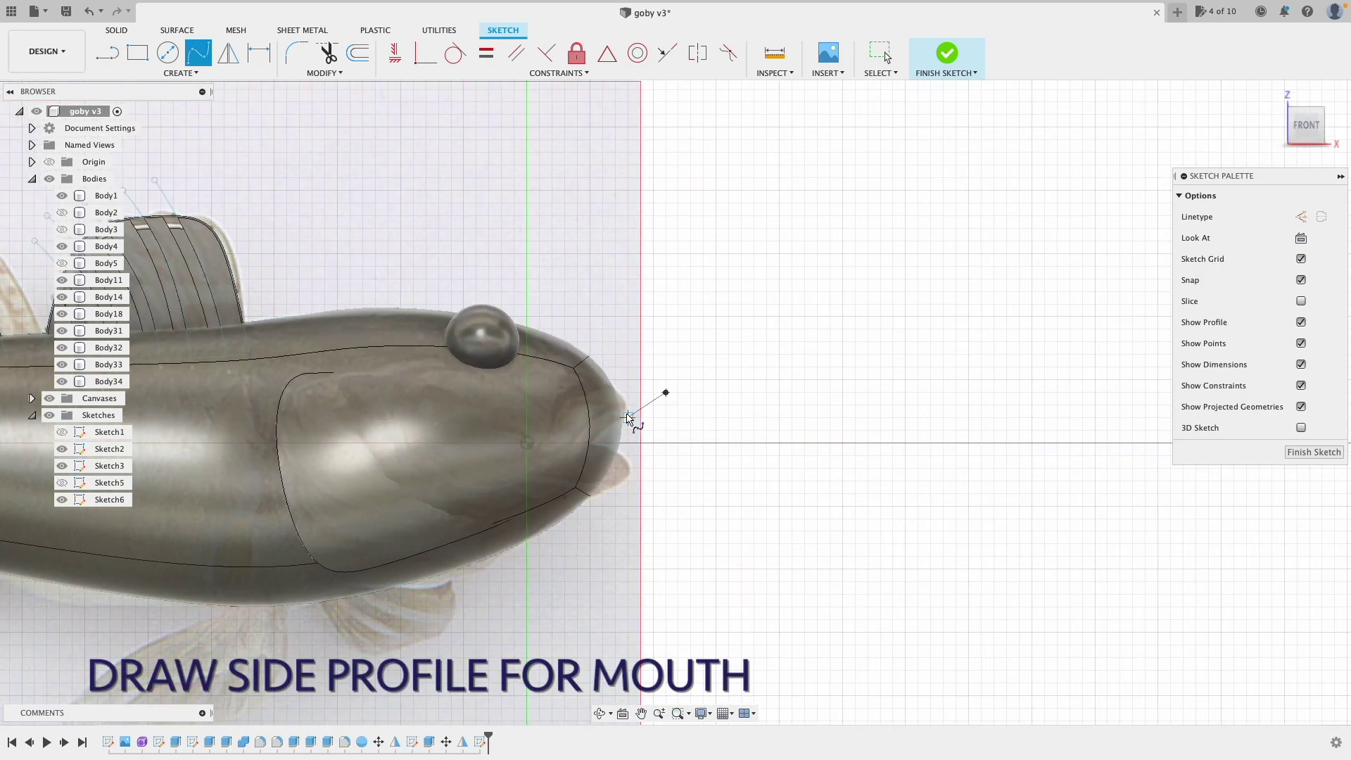
left_click(552, 443)
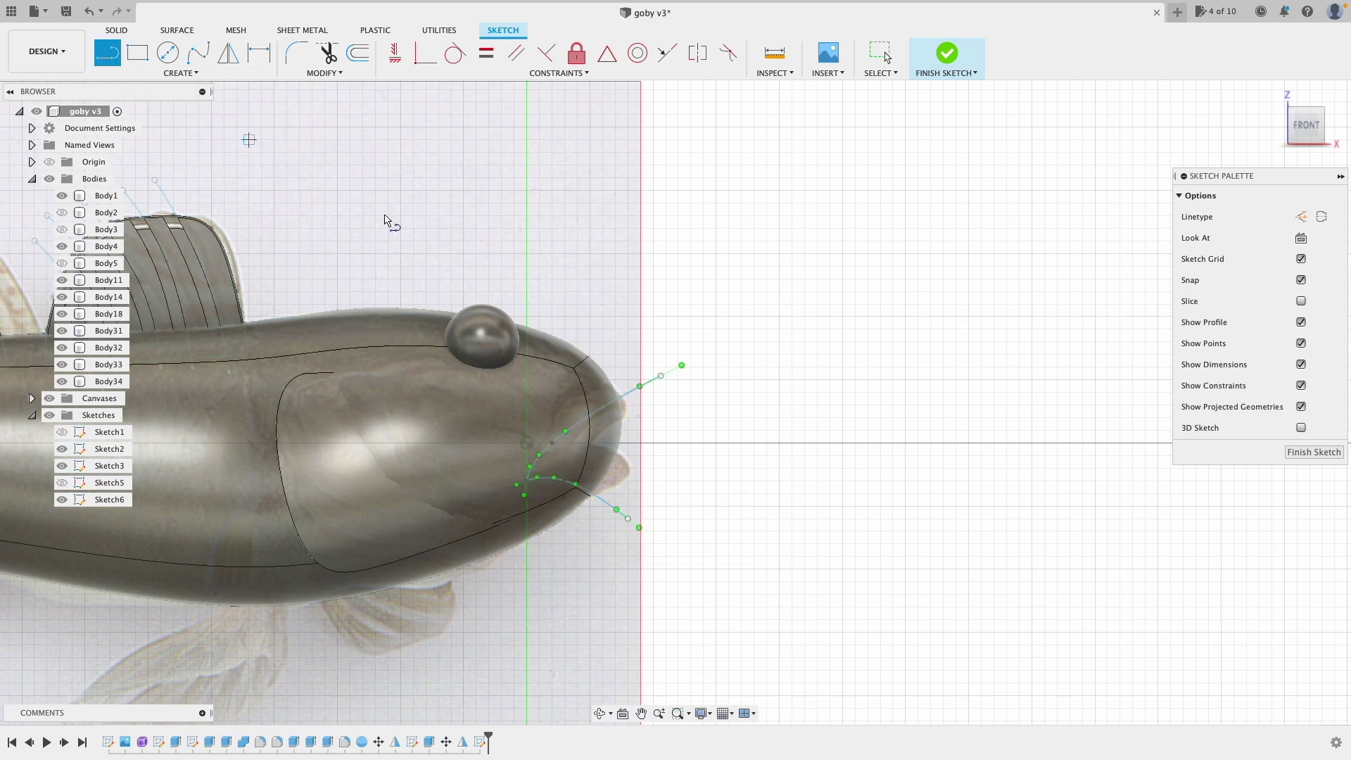
left_click(1299, 454)
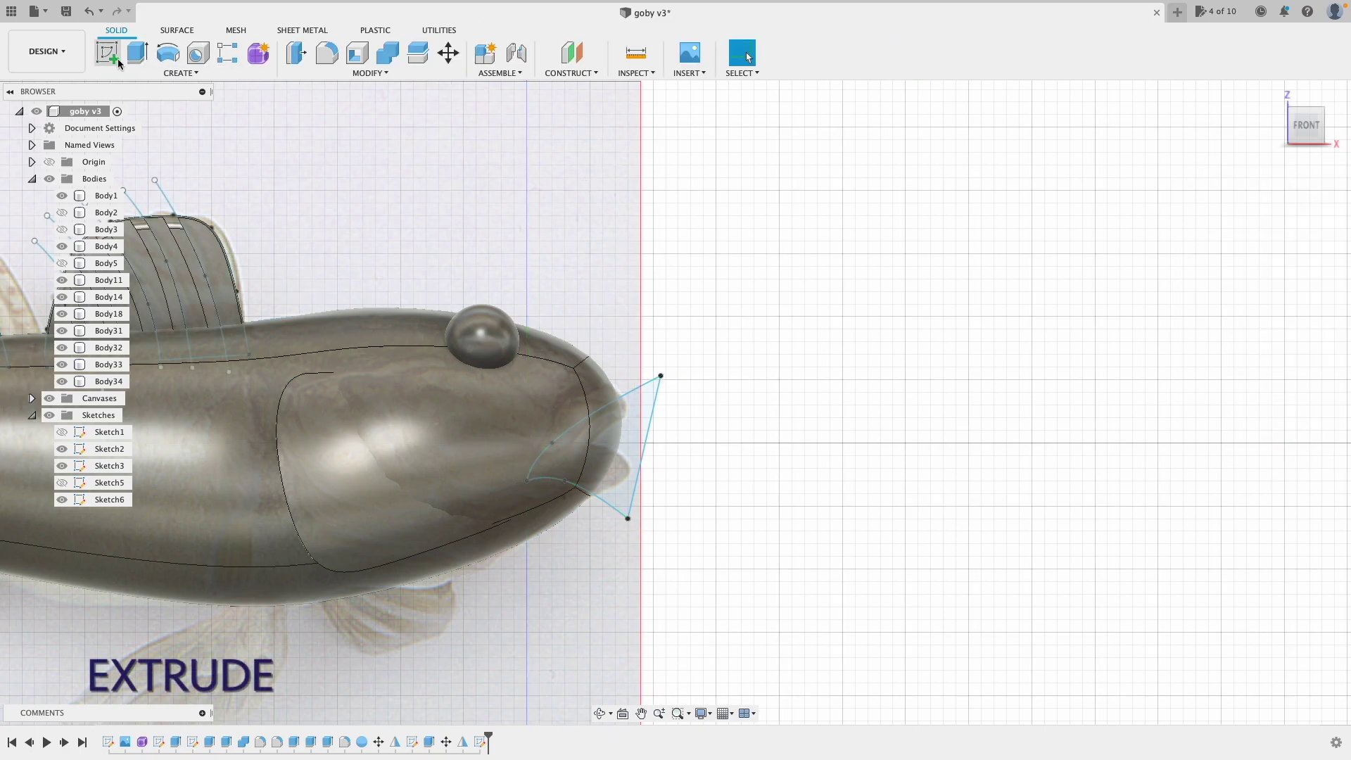
Step: Extrude the mouth profile symmetrically as a cut through the full width of the head
left_click(137, 53)
left_click(1225, 410)
left_click(1214, 454)
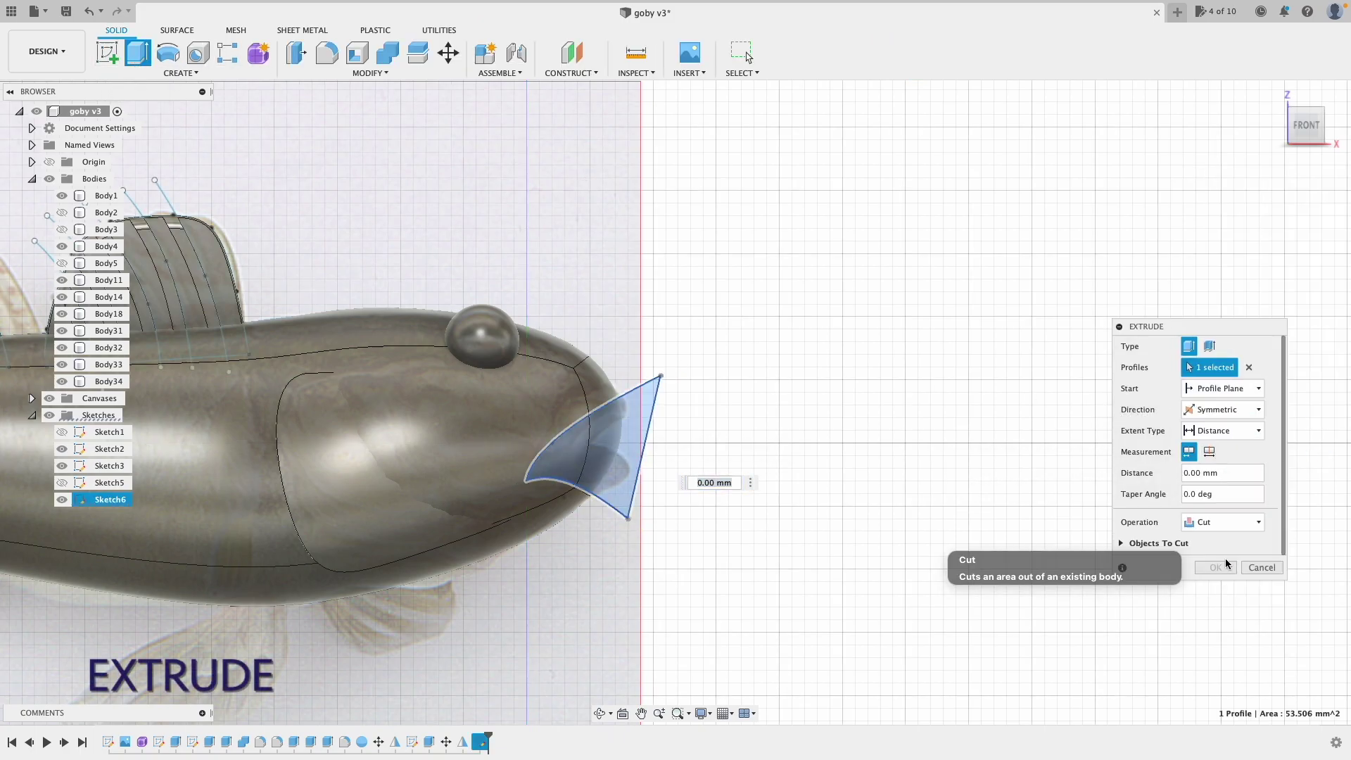
left_click(1222, 430)
left_click(1216, 468)
left_click(1216, 525)
Step: Create the upper lip as a new body with a solid circular 2 mm pipe along the mouth's upper edge
left_click(1275, 94)
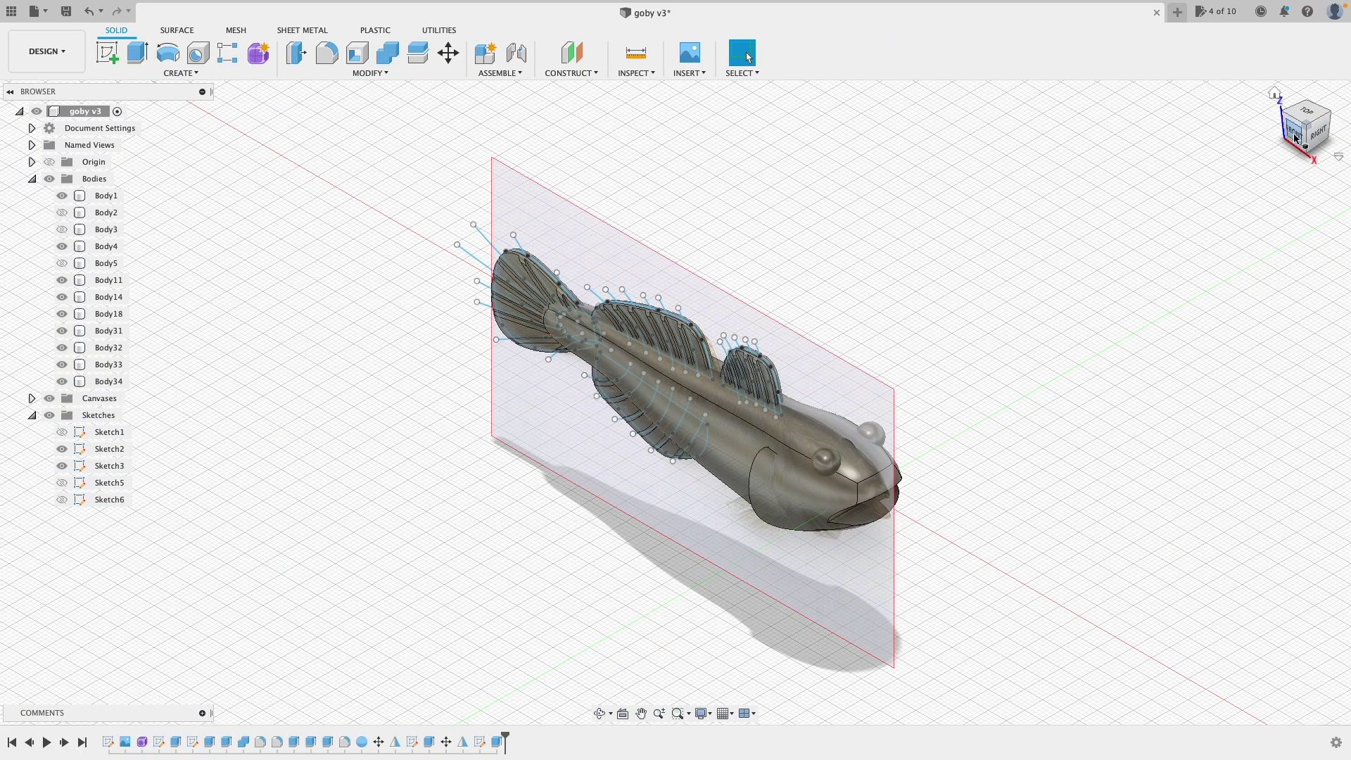
left_click(1295, 139)
left_click_drag(1304, 128, 1317, 135)
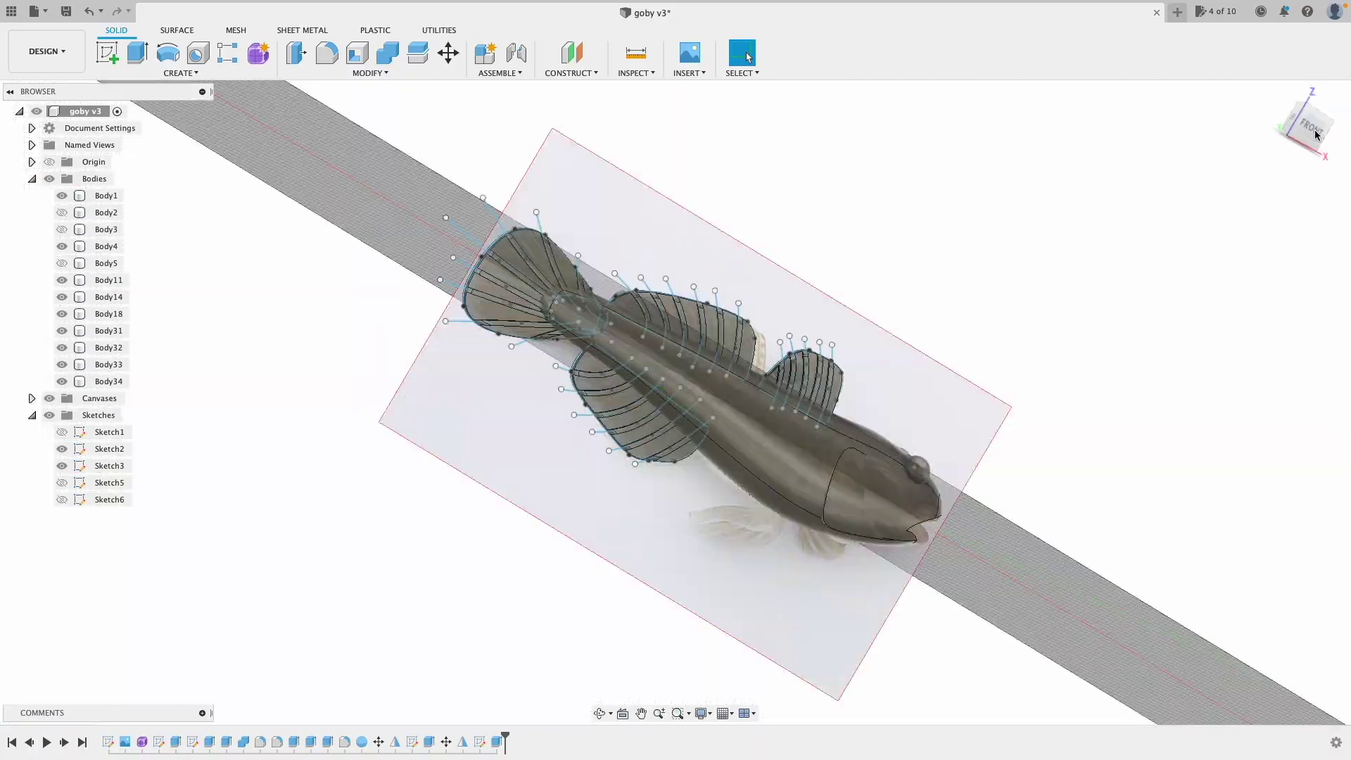
left_click(1316, 135)
scroll(1014, 389, "up", 5)
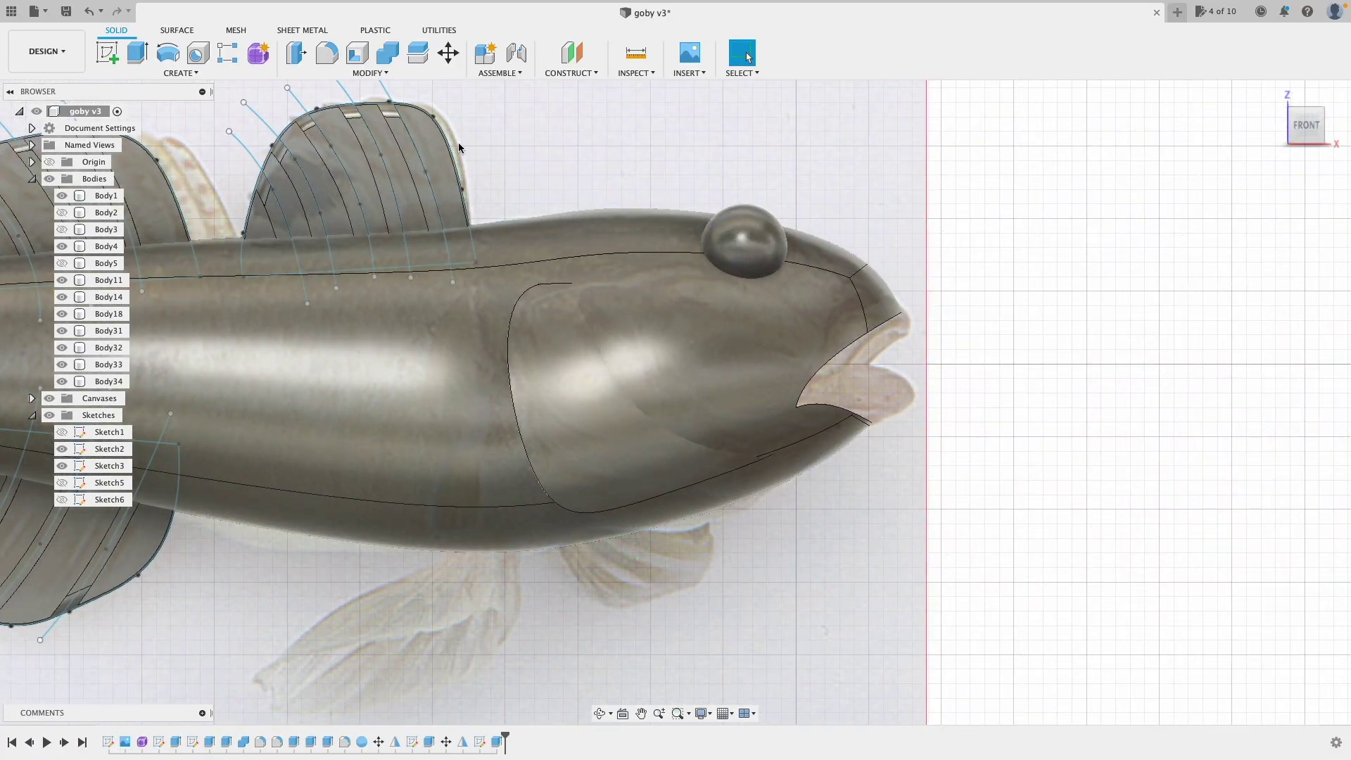
left_click(174, 74)
left_click(162, 357)
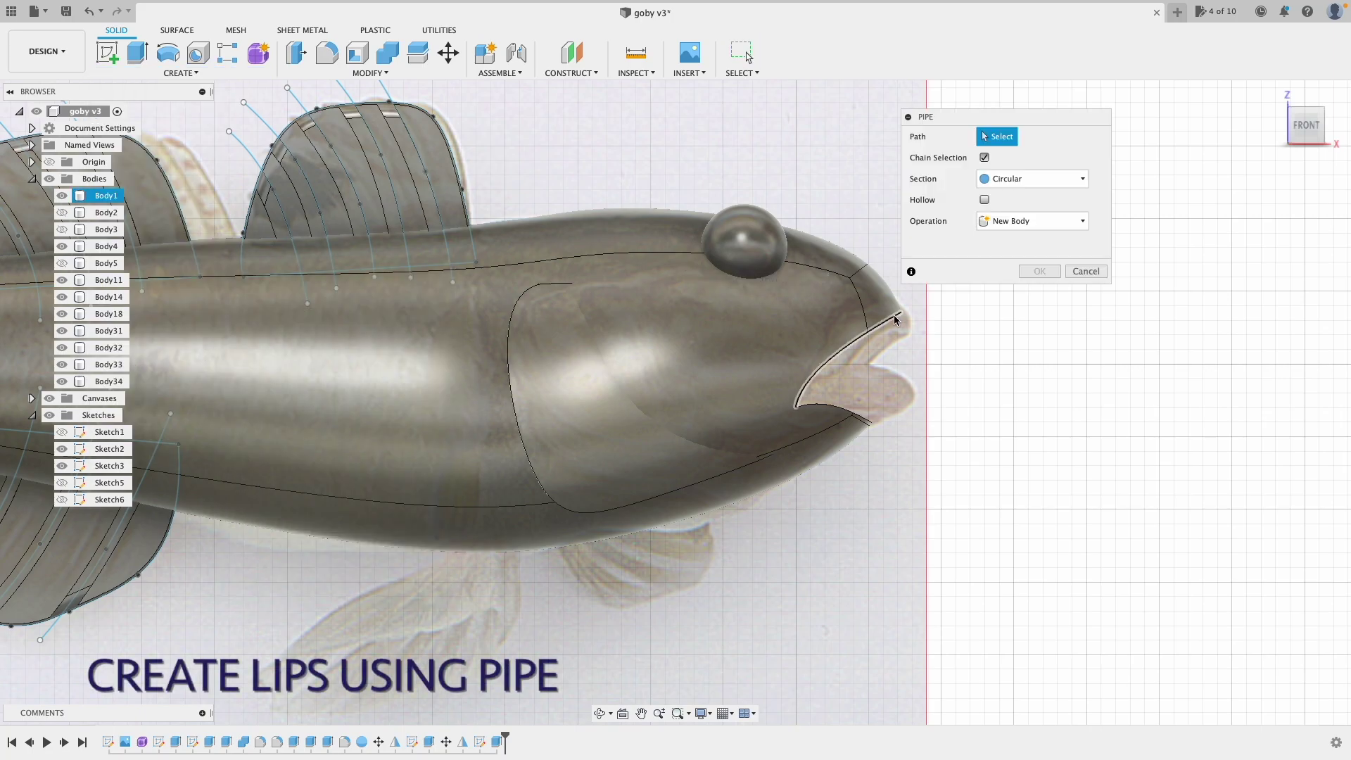
left_click(795, 412)
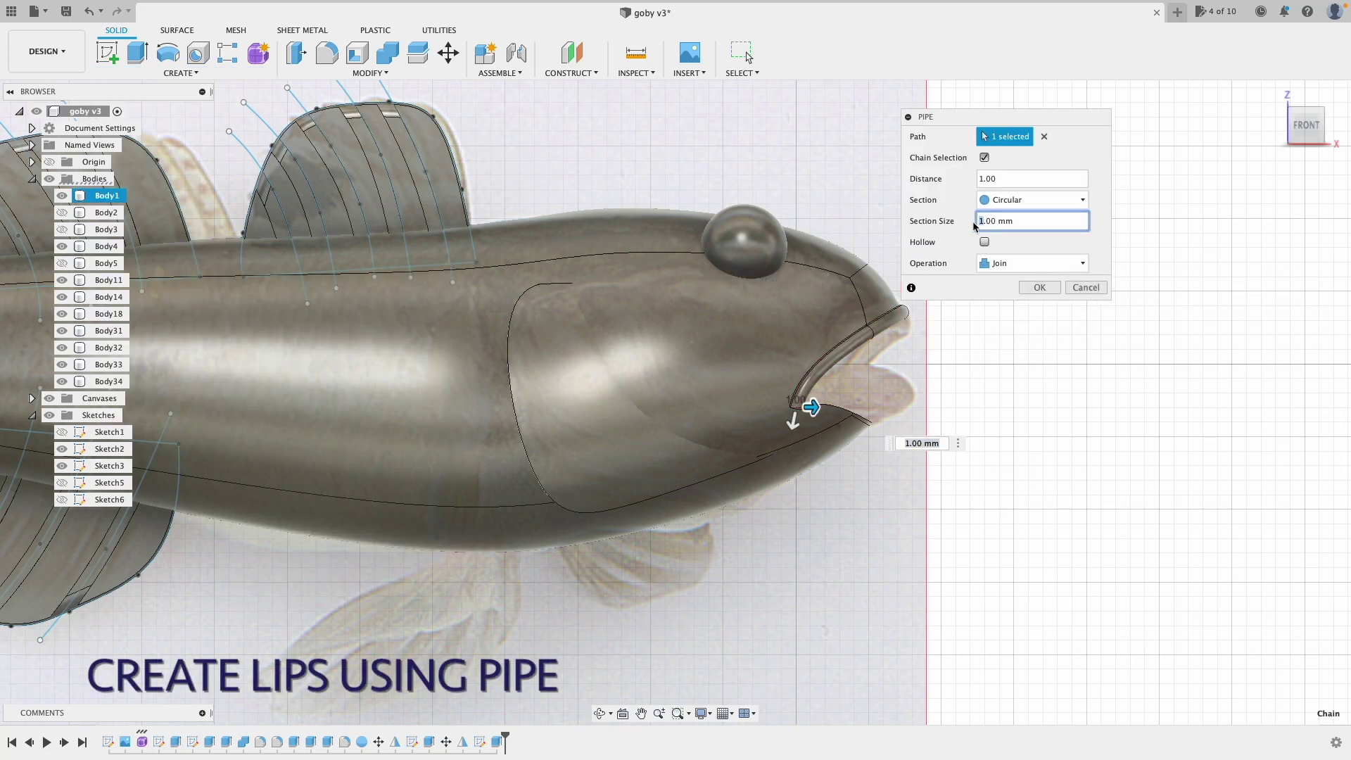
type("2")
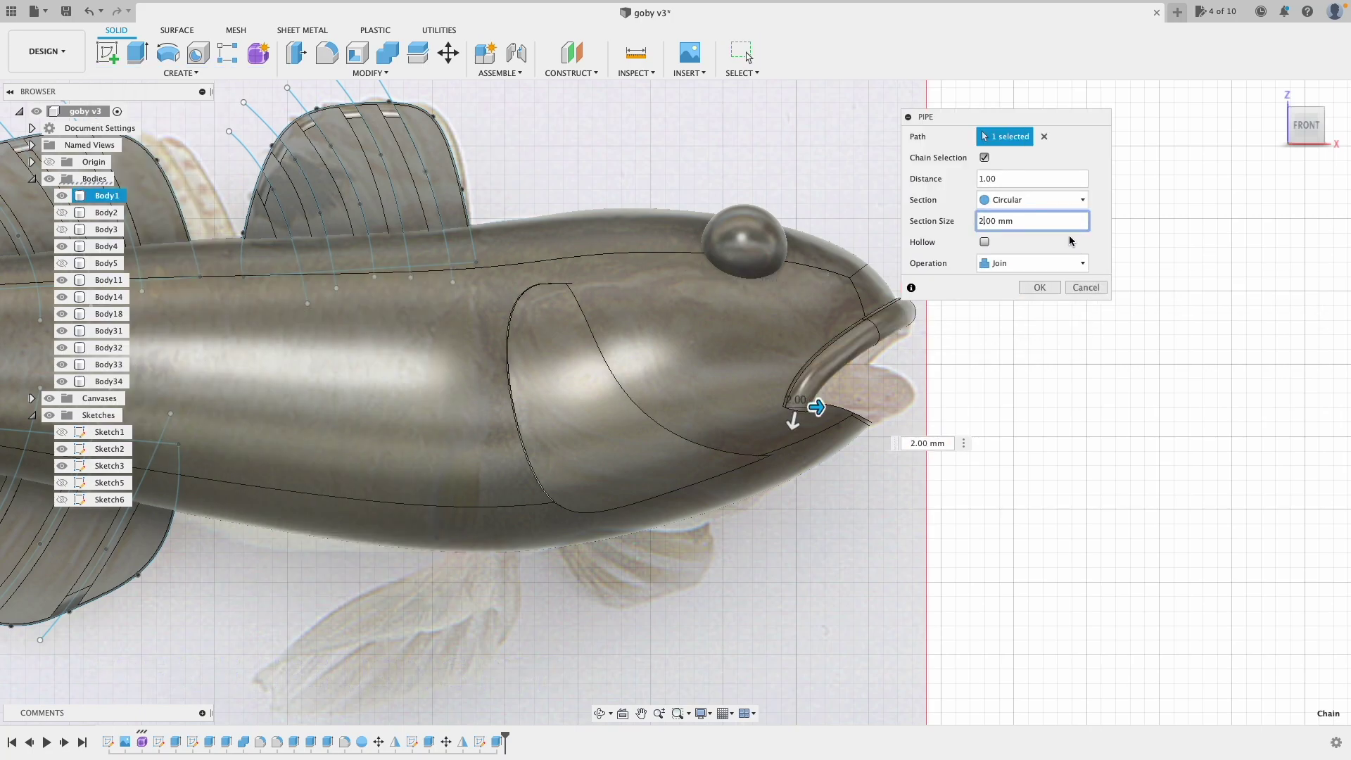
left_click(1042, 263)
left_click(1032, 330)
left_click(1039, 288)
Step: Create the lower lip as a new body with a circular 2 mm pipe along the mouth's lower edge
left_click(181, 73)
left_click(162, 357)
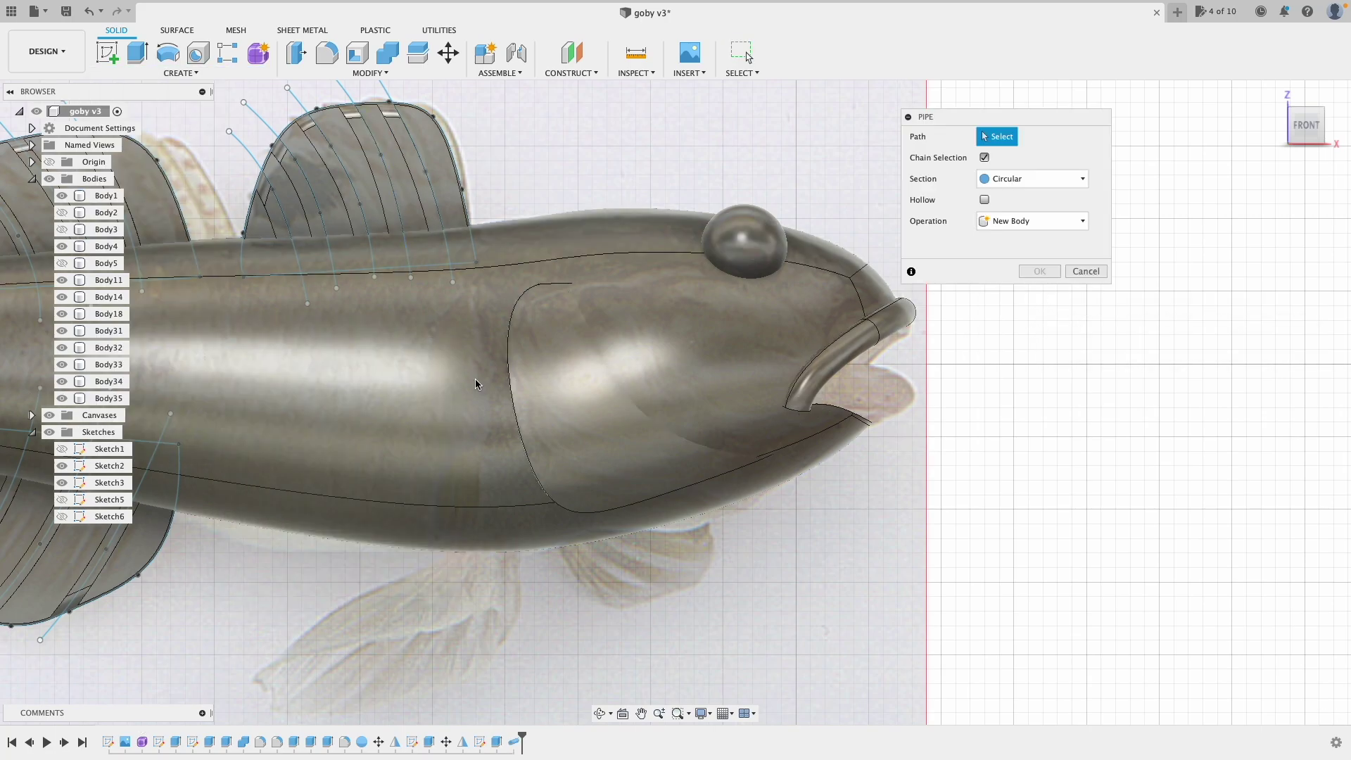
left_click(839, 410)
left_click(1056, 263)
left_click(1017, 329)
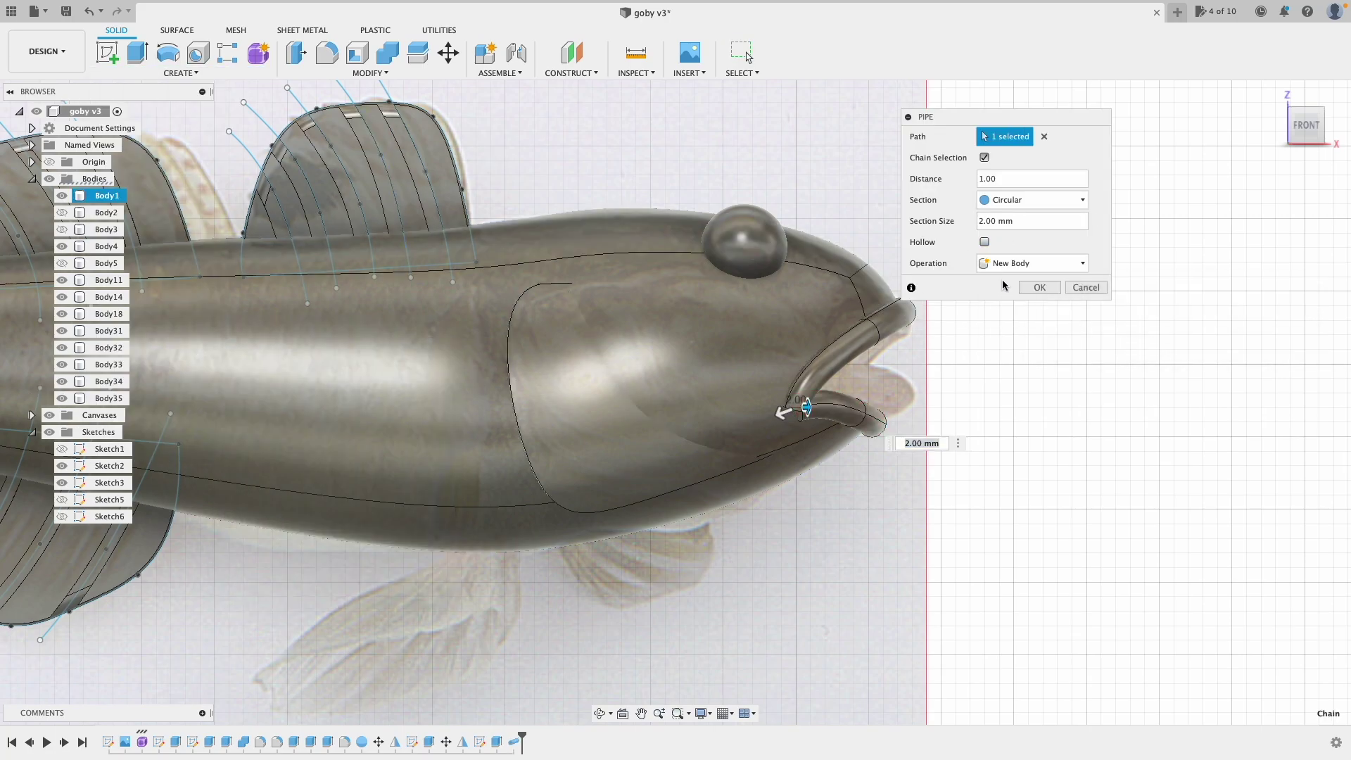
left_click(1041, 289)
Step: Hide the reference canvases and all sketches
left_click(1273, 96)
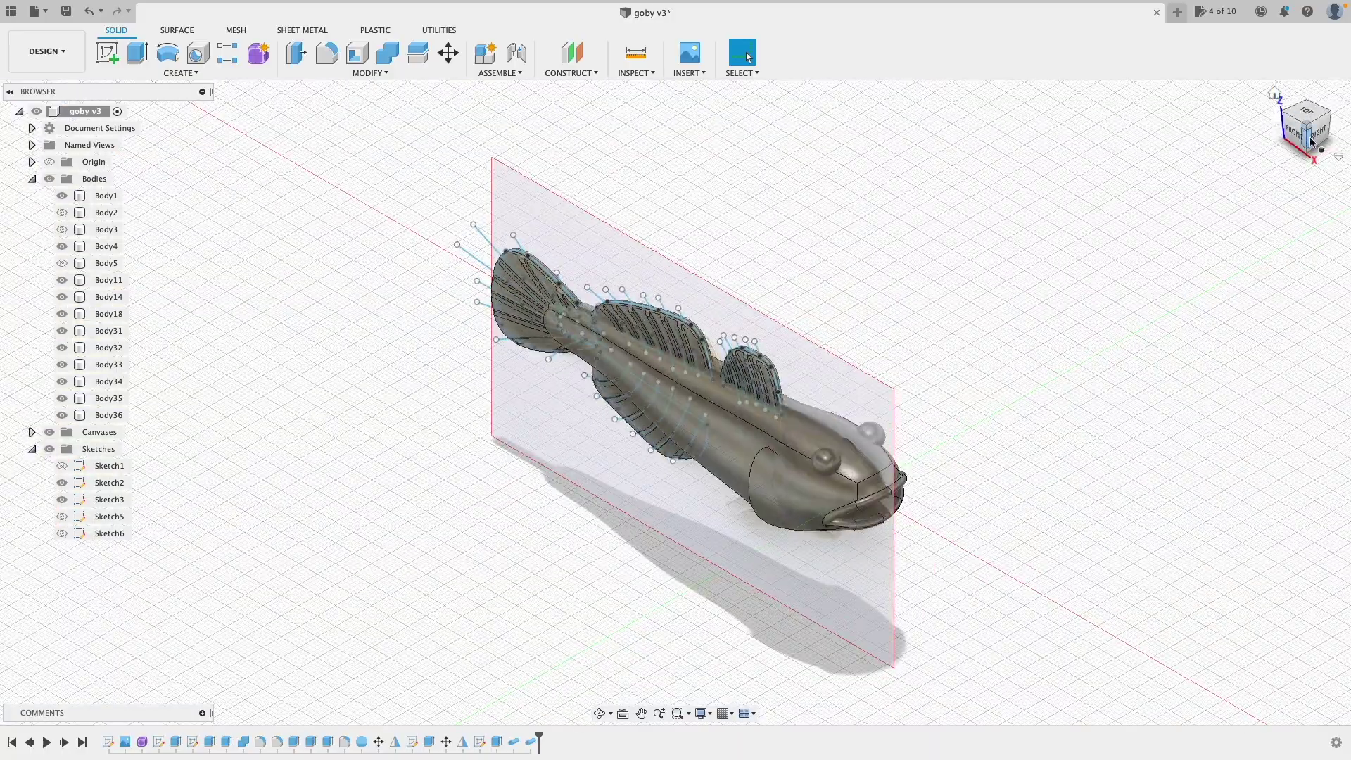
left_click_drag(1311, 136, 1293, 121)
left_click(1296, 130)
middle_click_drag(739, 386, 561, 377, "shift")
left_click(49, 432)
left_click(49, 449)
left_click(1306, 127)
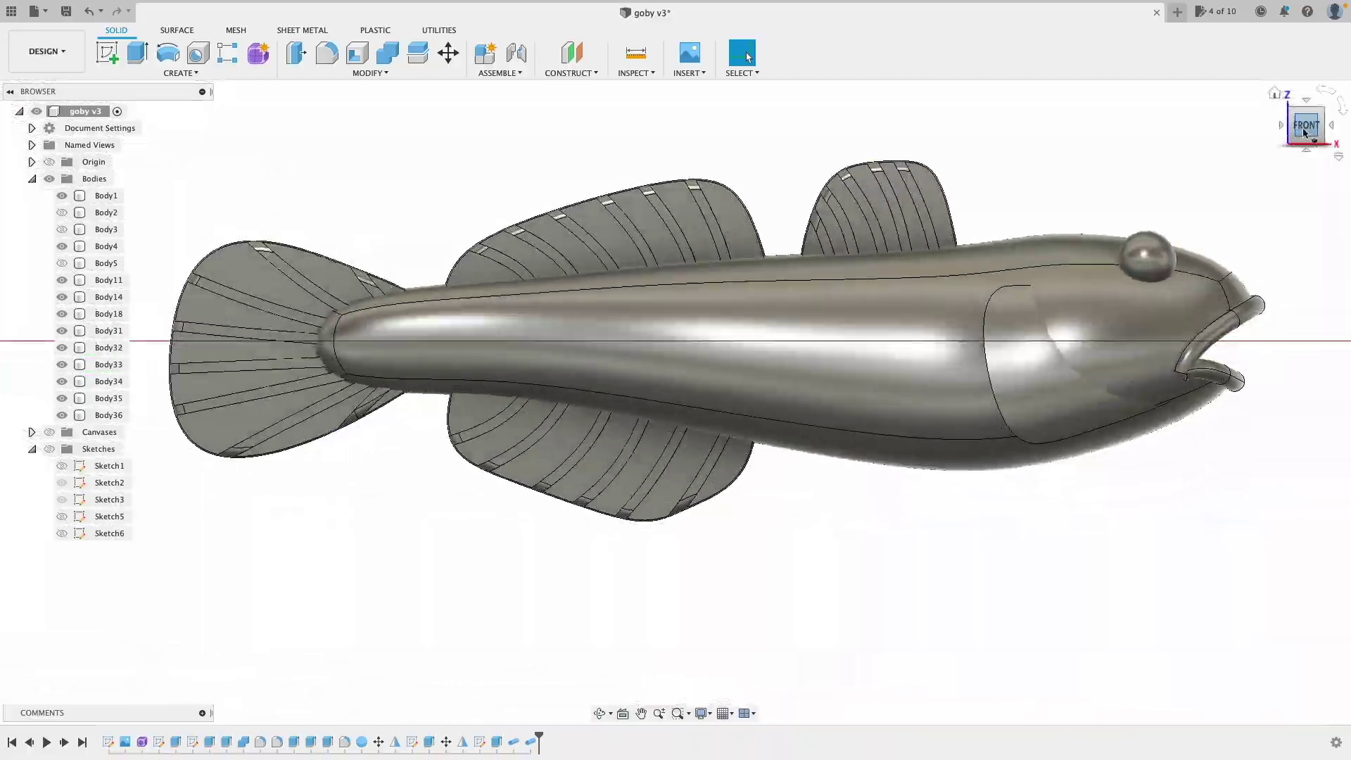
Step: Create a construction axis through the two flat end faces of the lip pipes at the mouth corner
left_click_drag(1303, 133, 1222, 126)
middle_click_drag(674, 401, 1085, 388, "shift")
scroll(979, 493, "up", 5)
left_click(1076, 458)
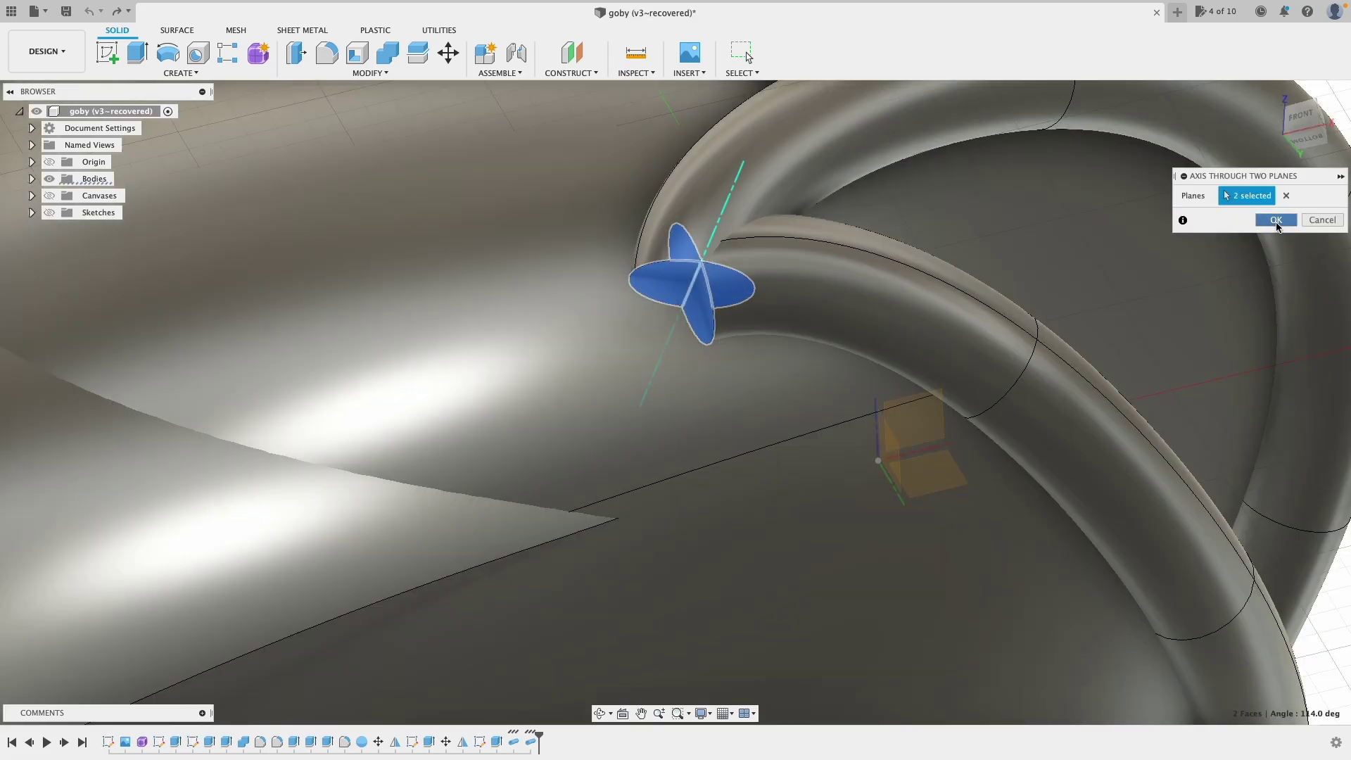
left_click(1276, 221)
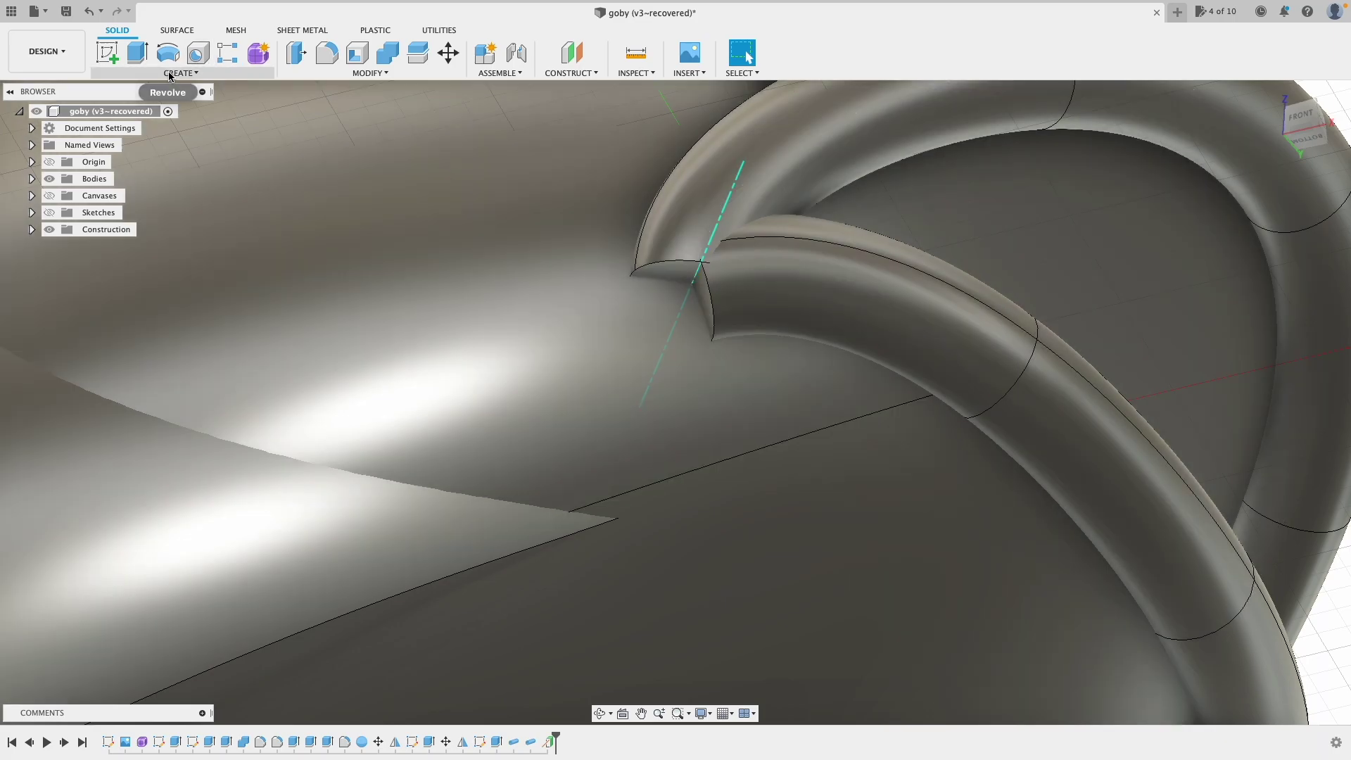
Step: Create a 2 mm diameter sphere as a new body at the mouth corner where the two lip pipes meet
left_click(178, 73)
left_click(133, 312)
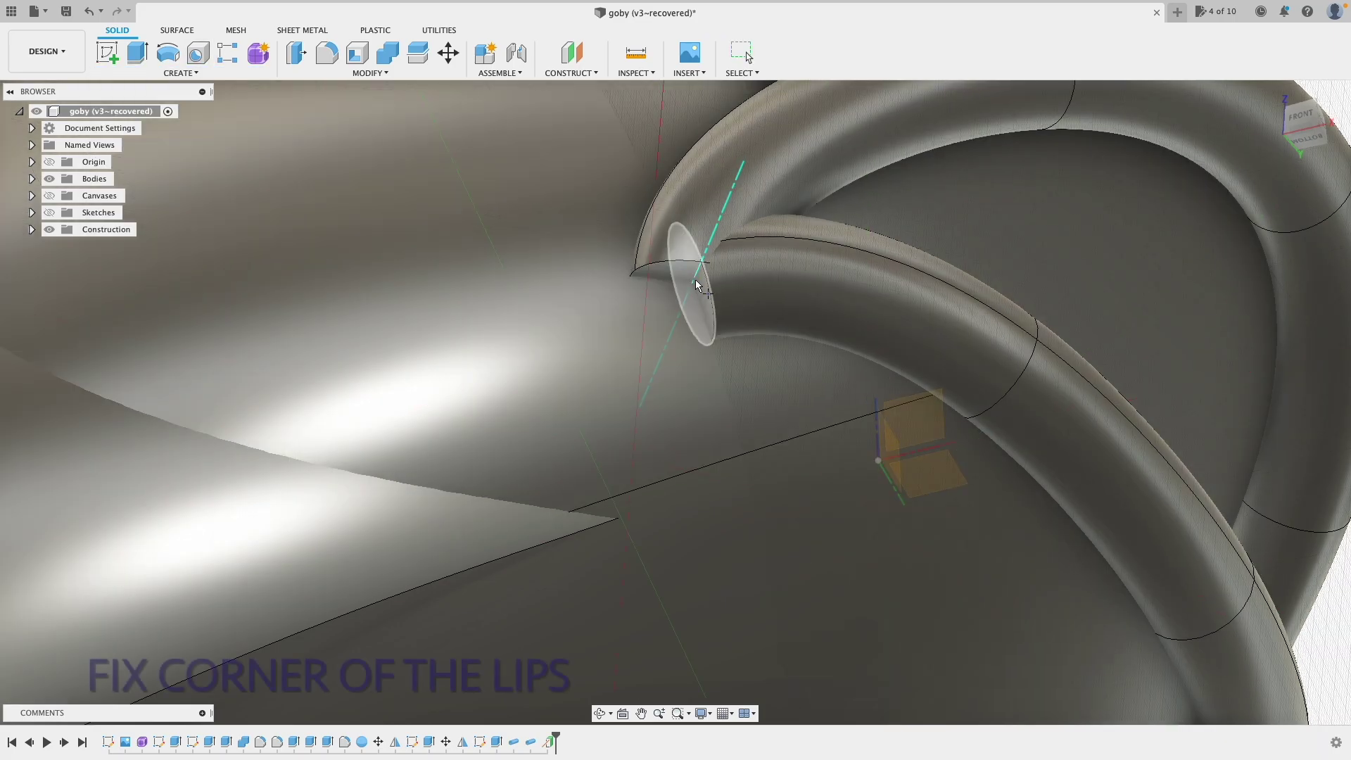
left_click(694, 281)
left_click(691, 282)
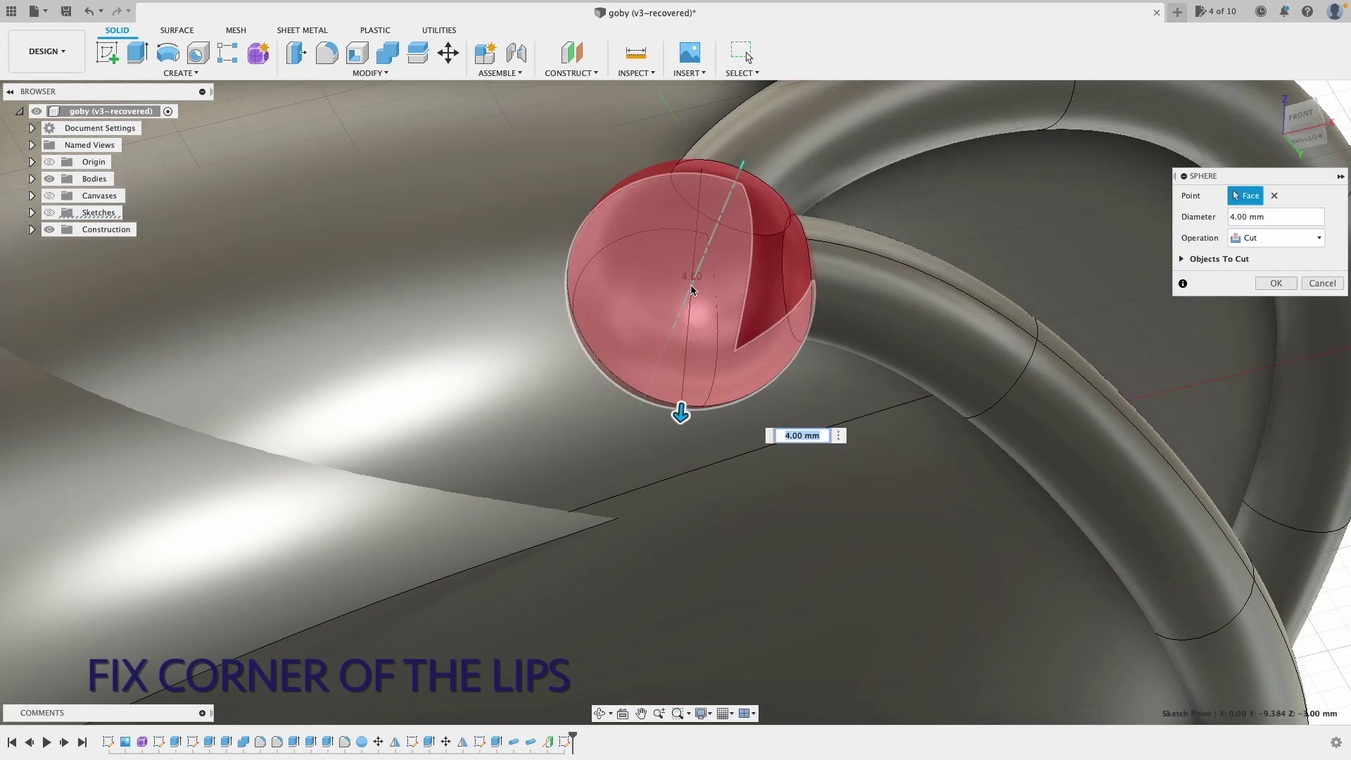
double_click(1235, 217)
type("2")
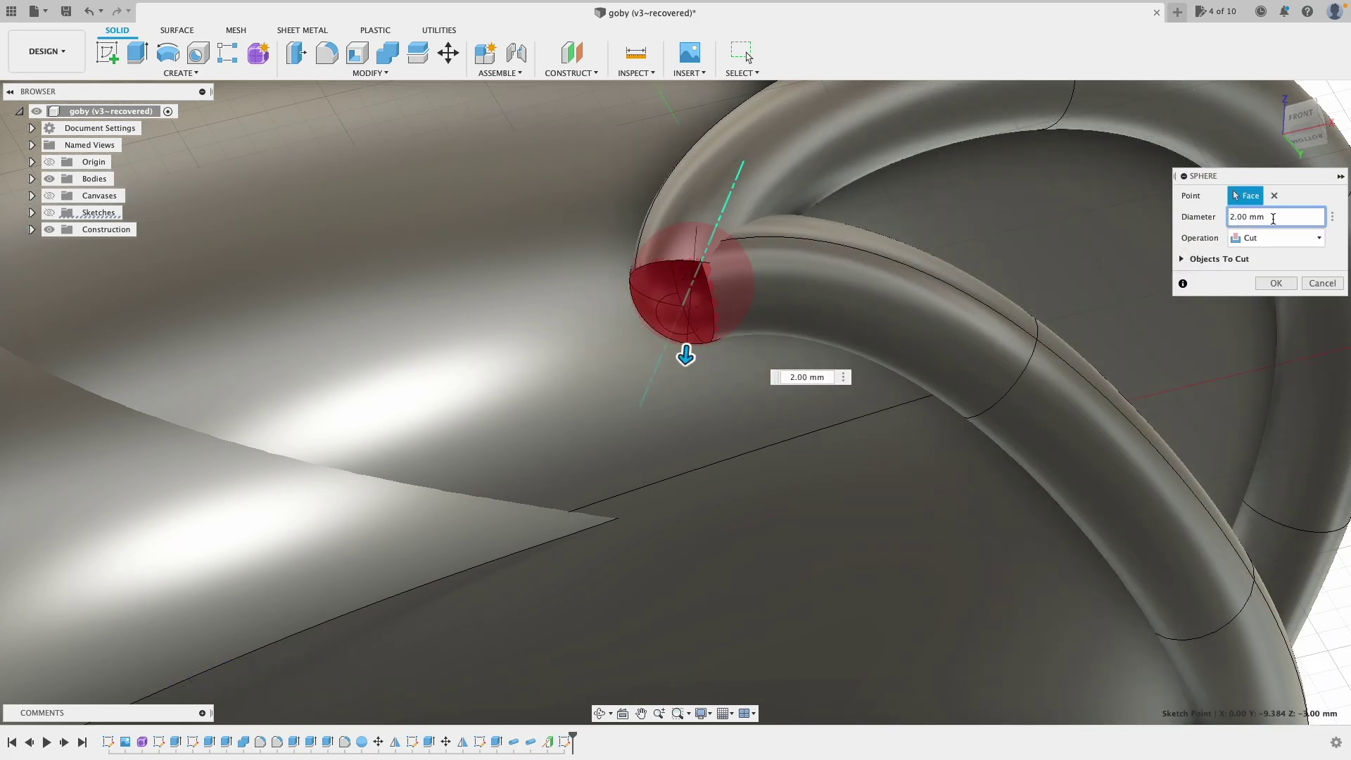
left_click(1291, 239)
left_click(1284, 299)
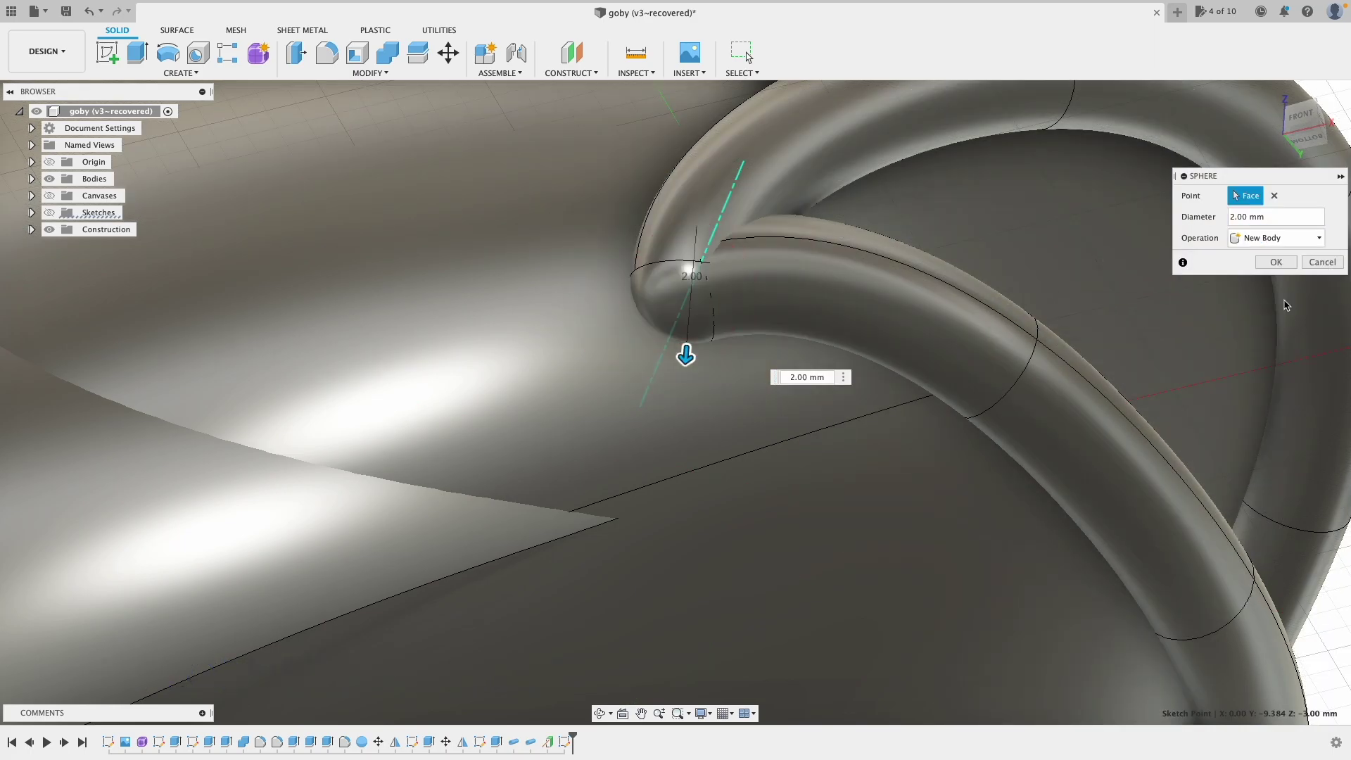
left_click(1276, 261)
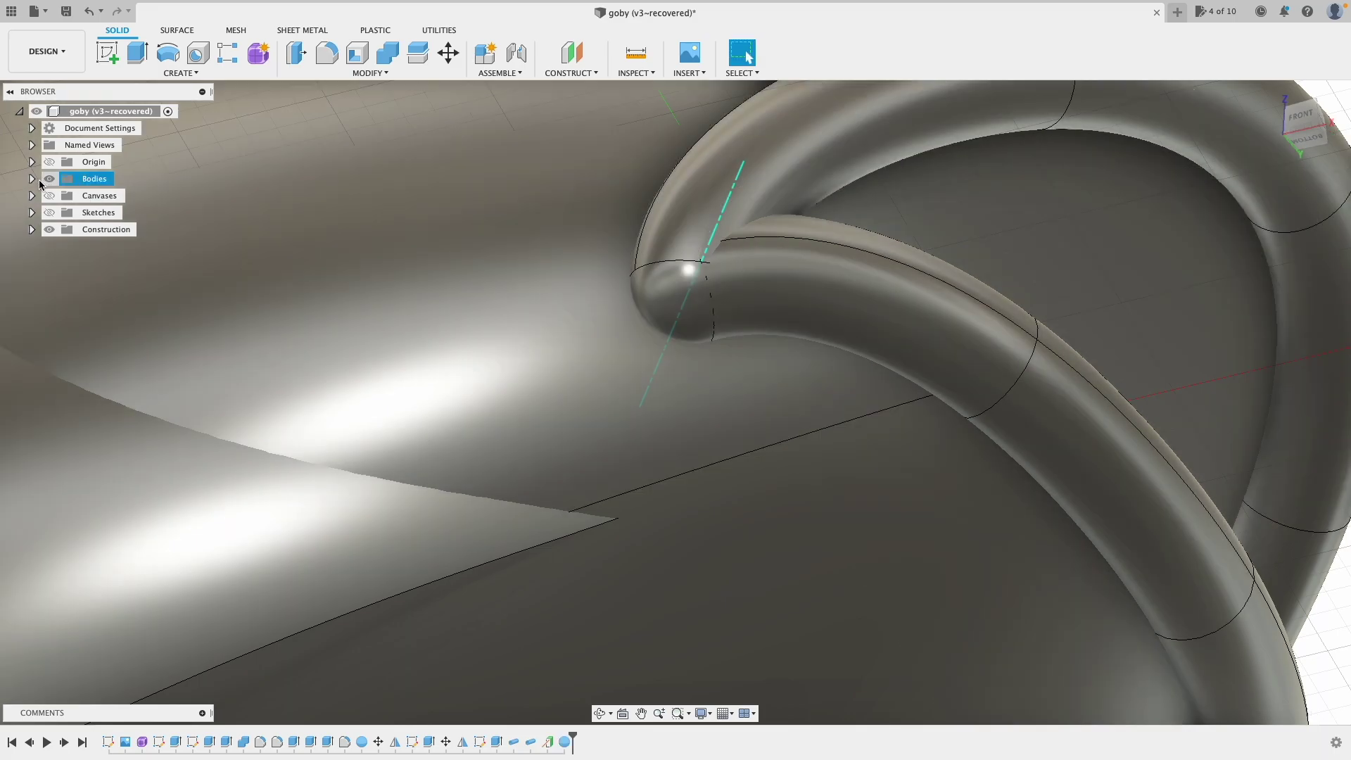
Step: Select the main fish body together with the lip-corner sphere body
left_click(32, 179)
left_click(105, 195)
left_click(109, 432, "super")
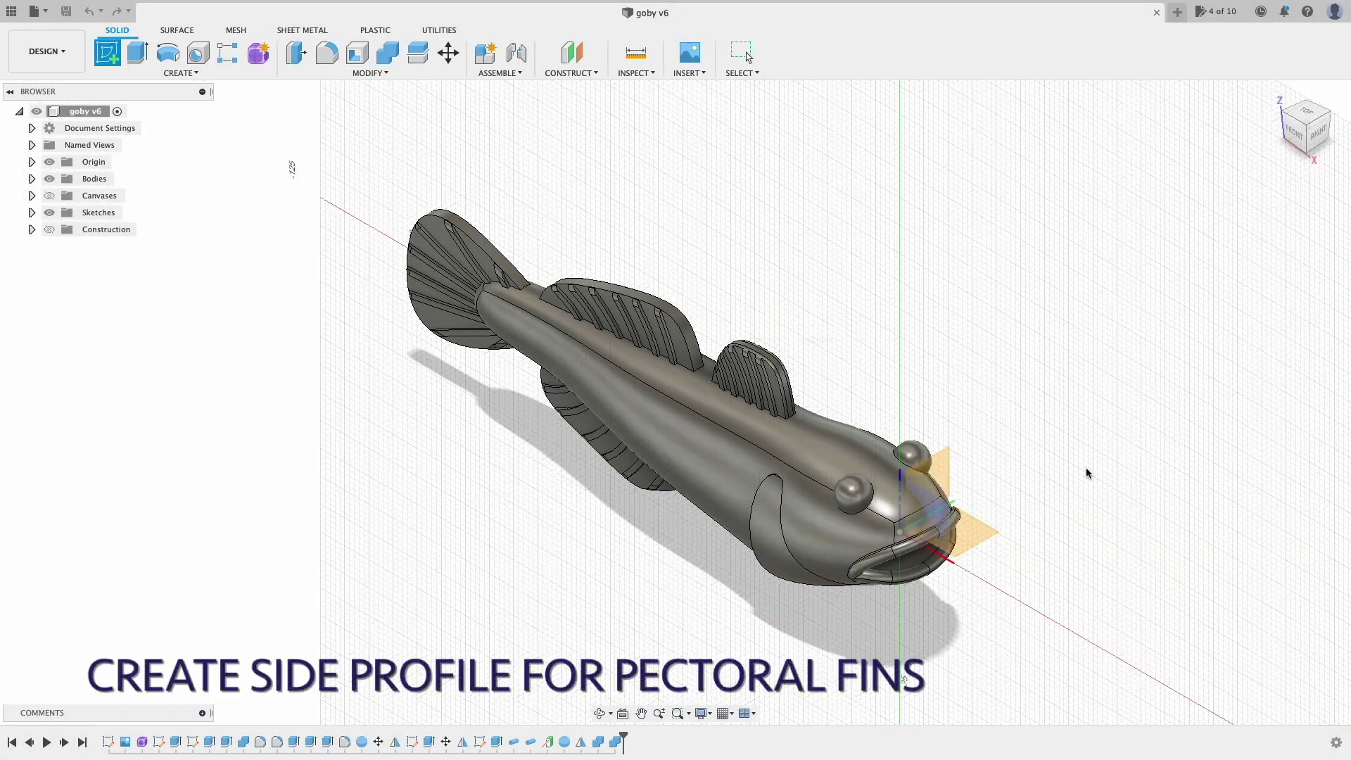
Step: Sketch a curved open spline on the XZ plane, from below the front dorsal fin down past the belly, as the pectoral fin's side profile
left_click(951, 506)
mouse_move(536, 591)
middle_mouse_down()
mouse_move(748, 531)
mouse_move(734, 545)
middle_mouse_up()
scroll(633, 443, "up", 3)
key("s")
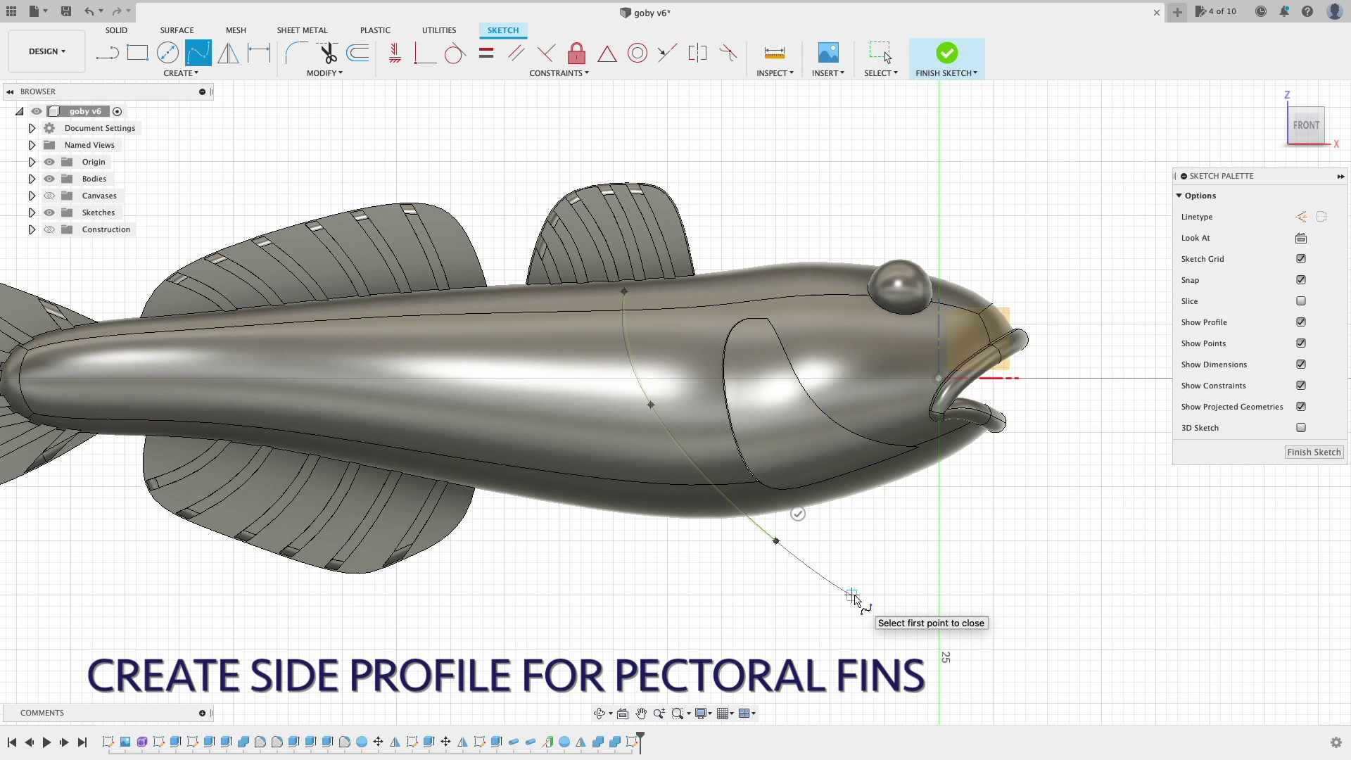
left_click(863, 595)
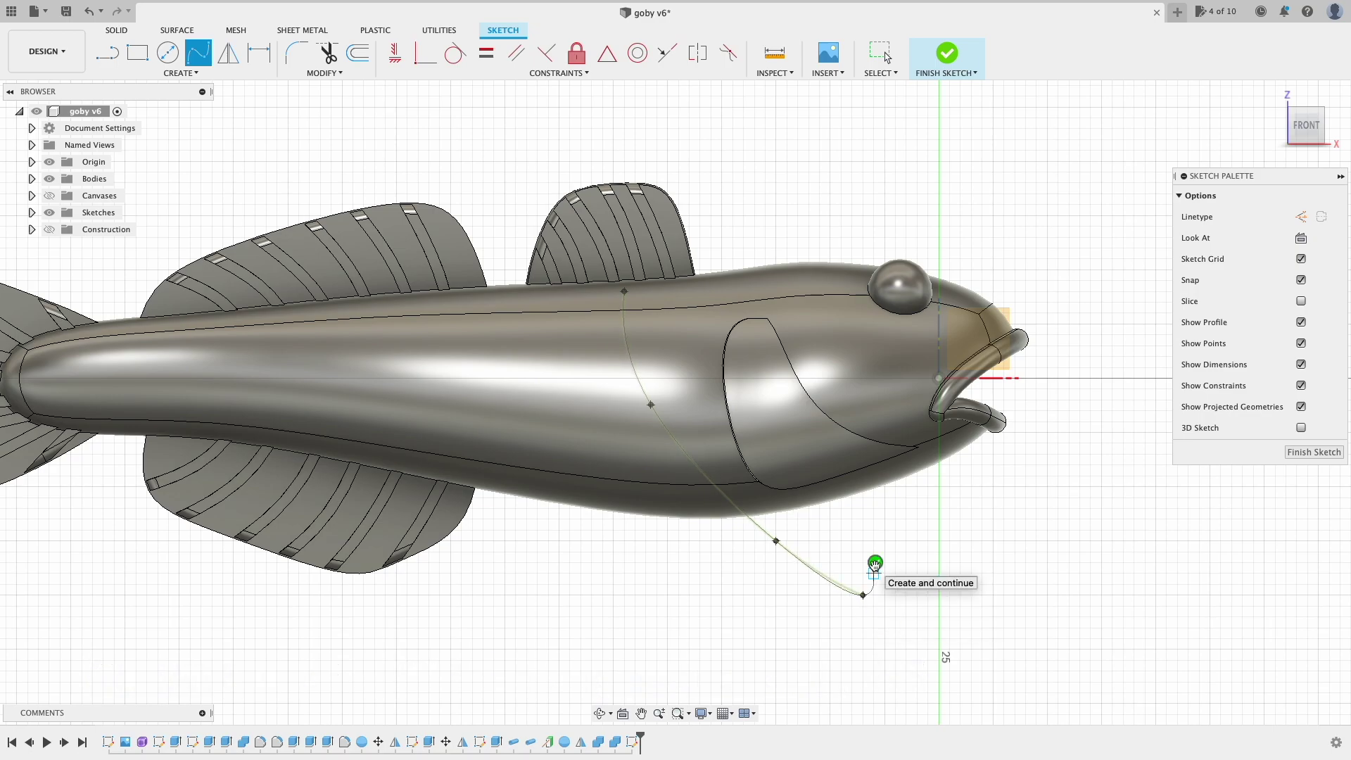
left_click(947, 54)
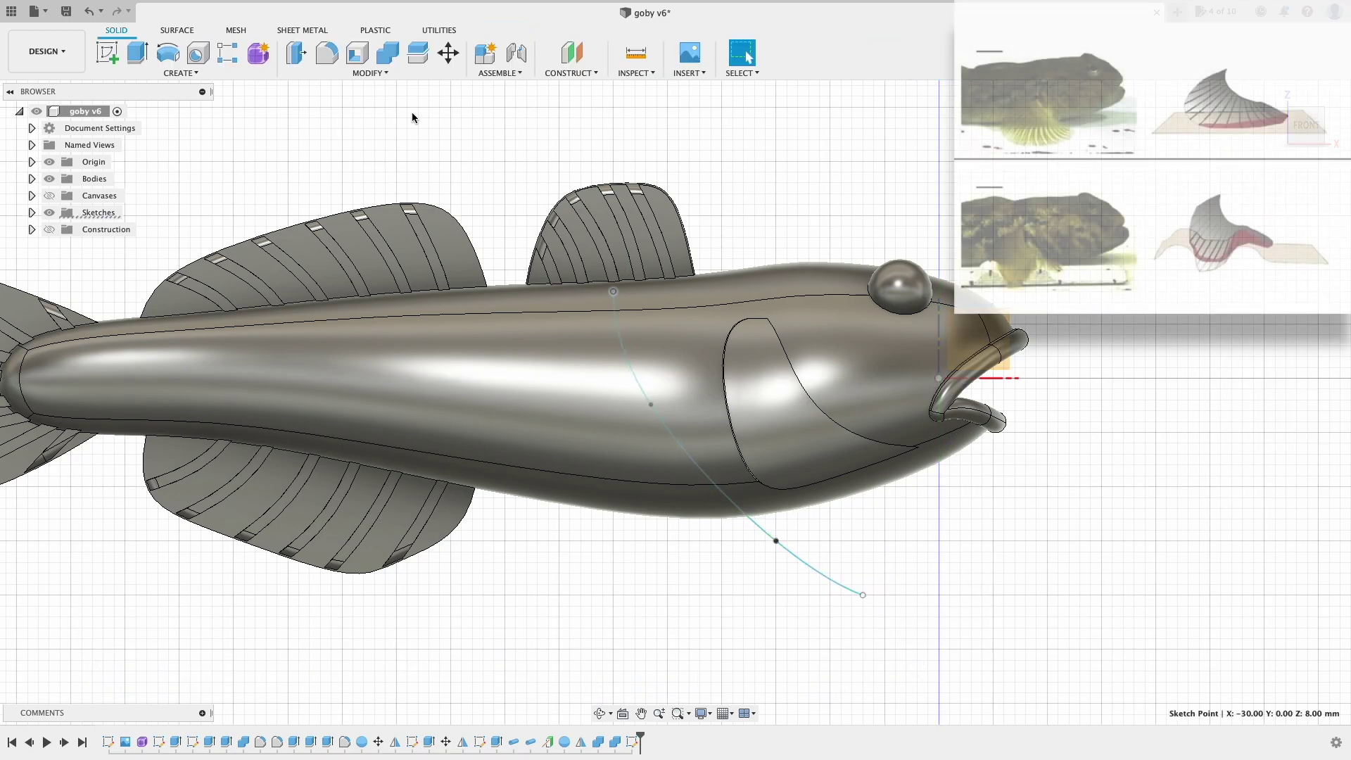
Step: Extrude the spline by -60 mm as a new surface body beside the fish
left_click(176, 31)
left_click(170, 61)
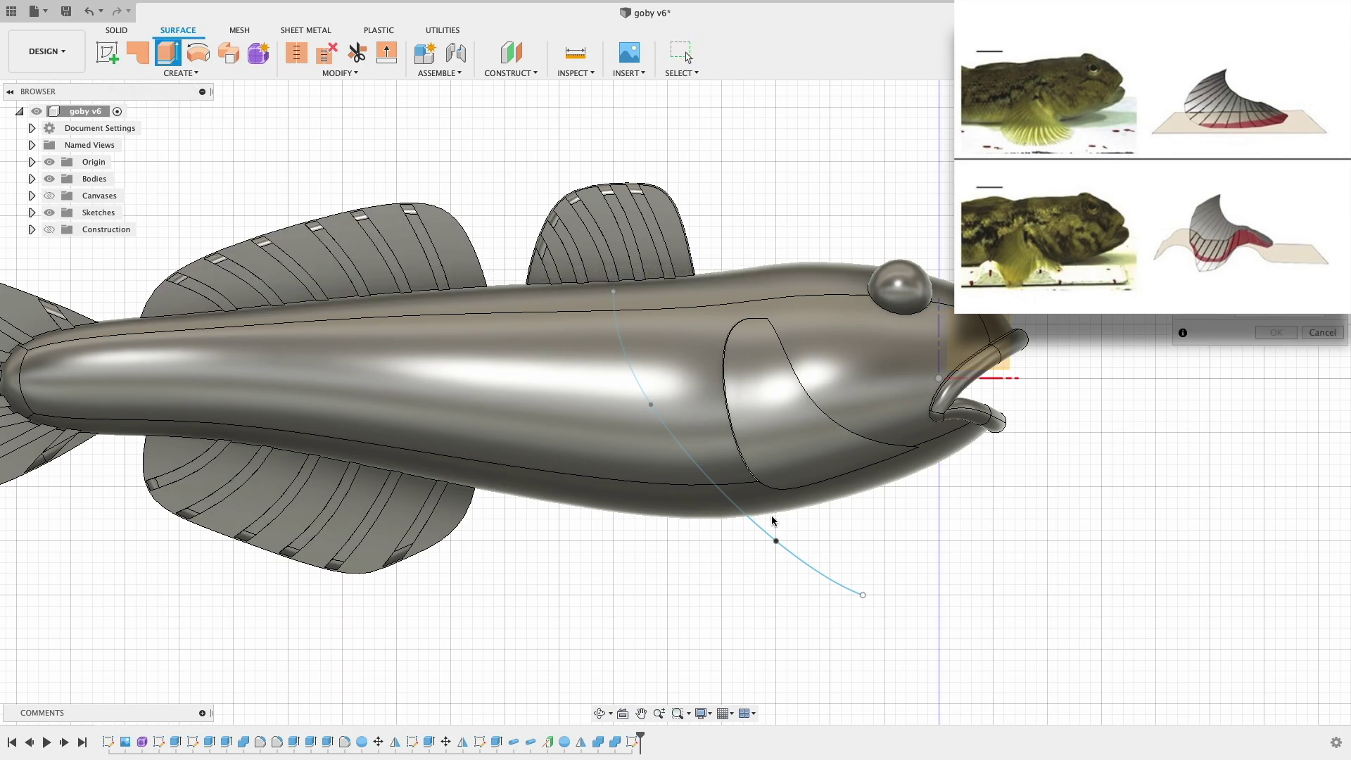
left_click(769, 529)
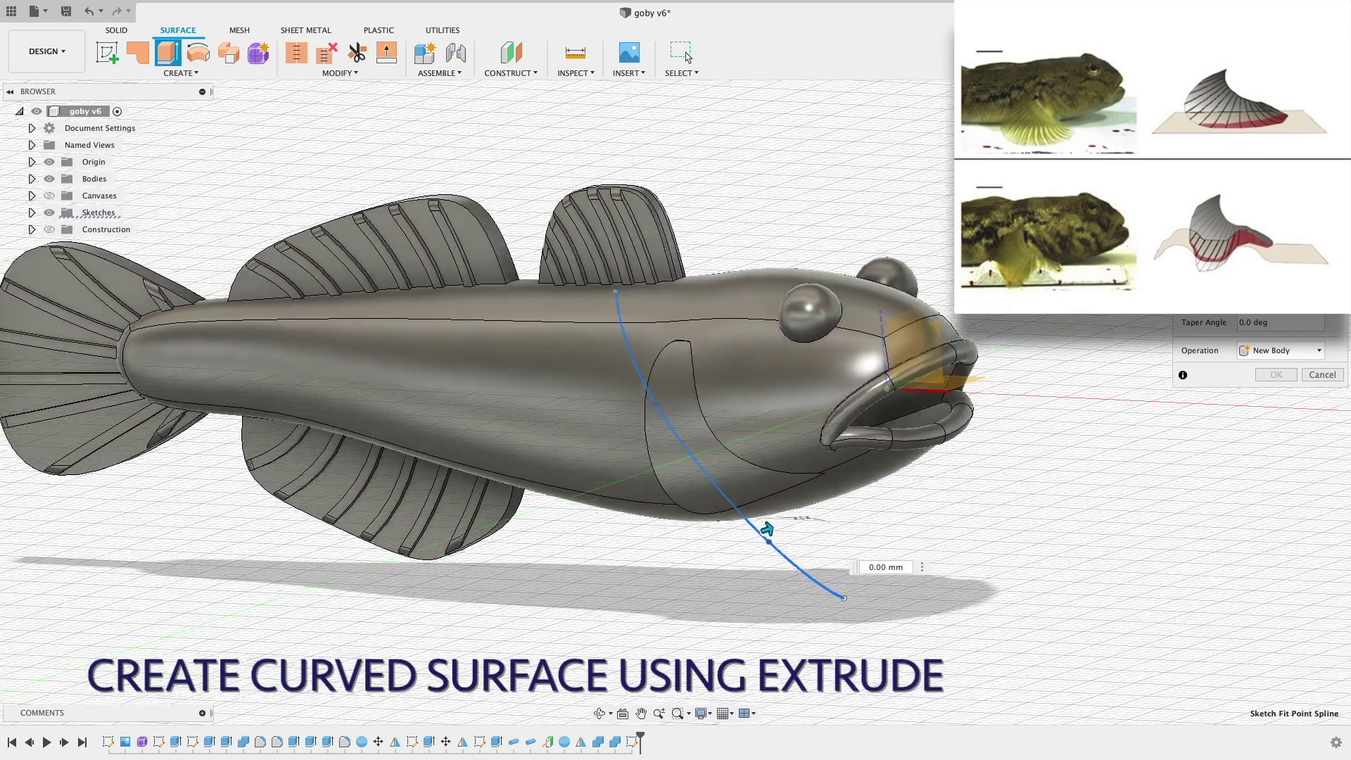
left_click_drag(769, 529, 381, 608)
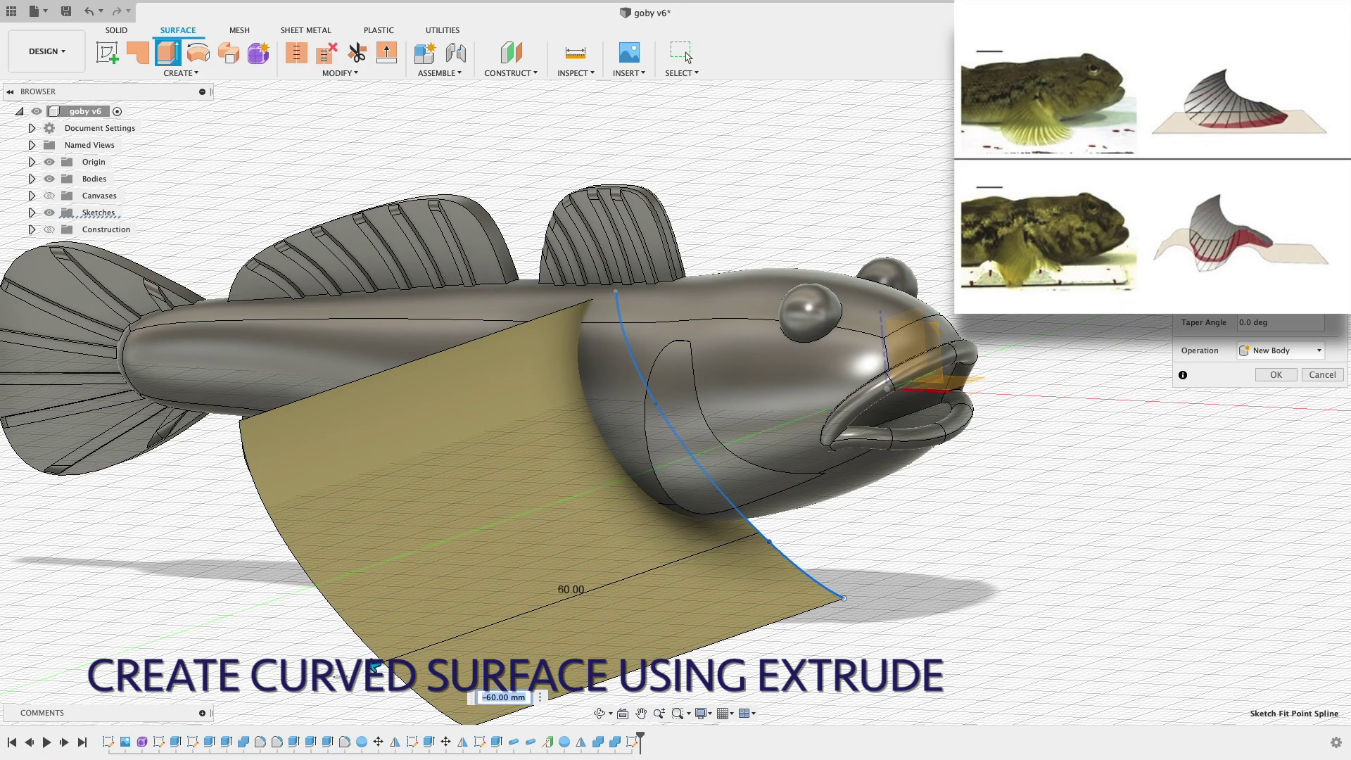
left_click(1277, 375)
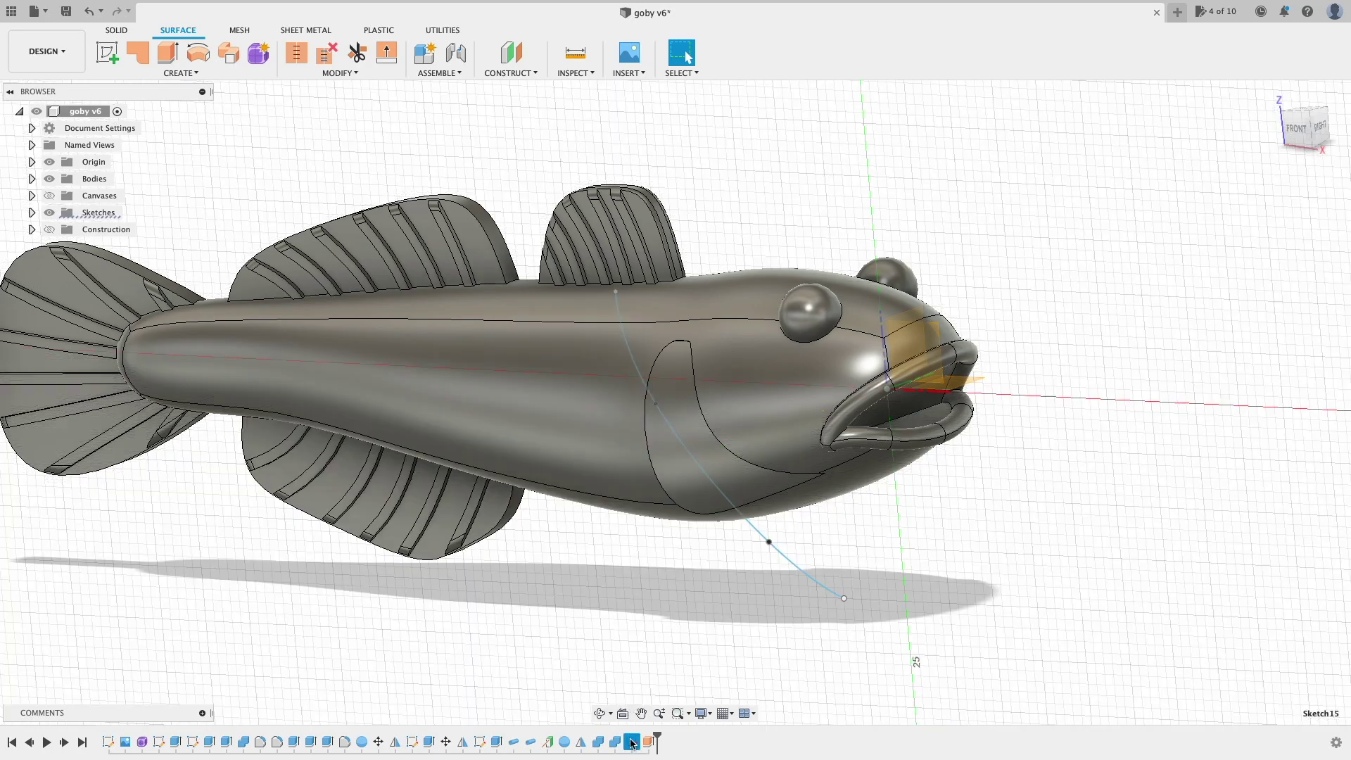
Step: Edit the fin profile sketch to add a straight diagonal line ahead of the spline, from above the back to below the mouth
double_click(632, 743)
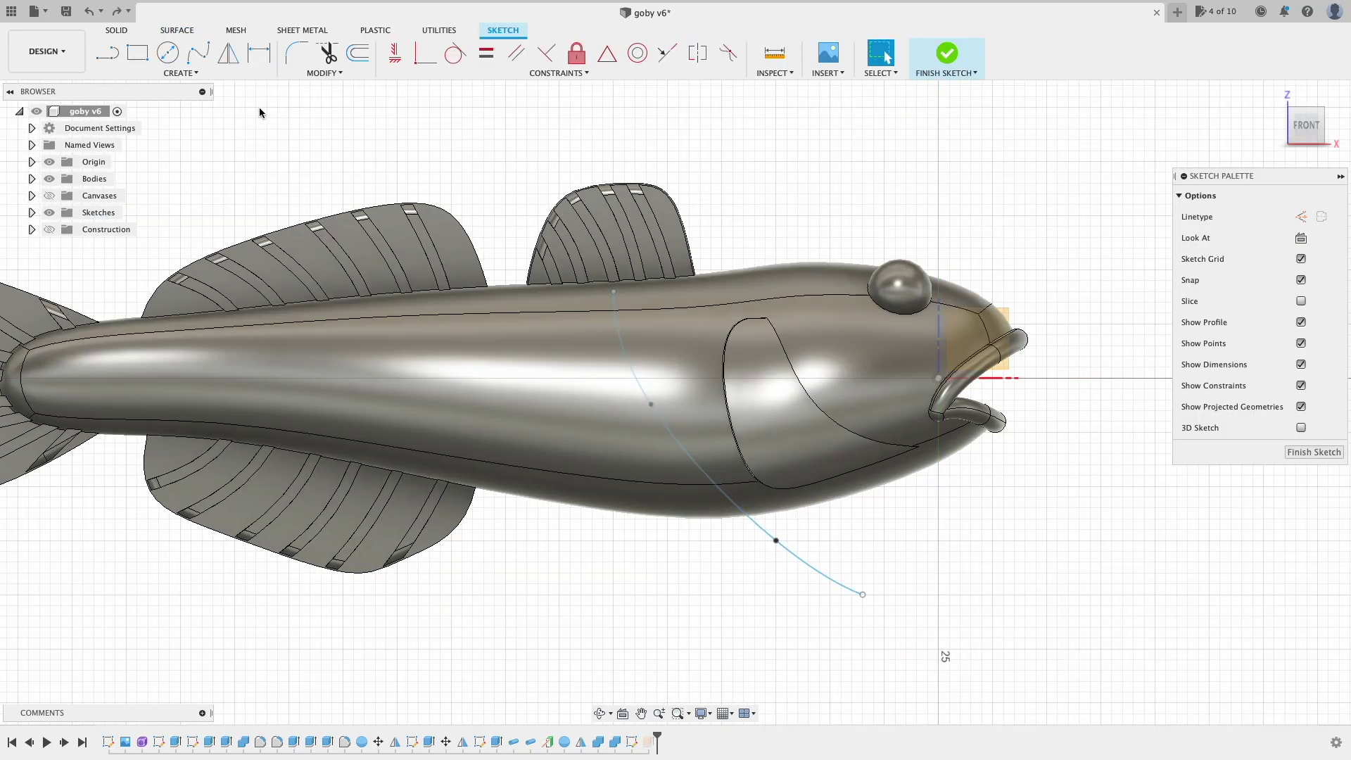
left_click(700, 204)
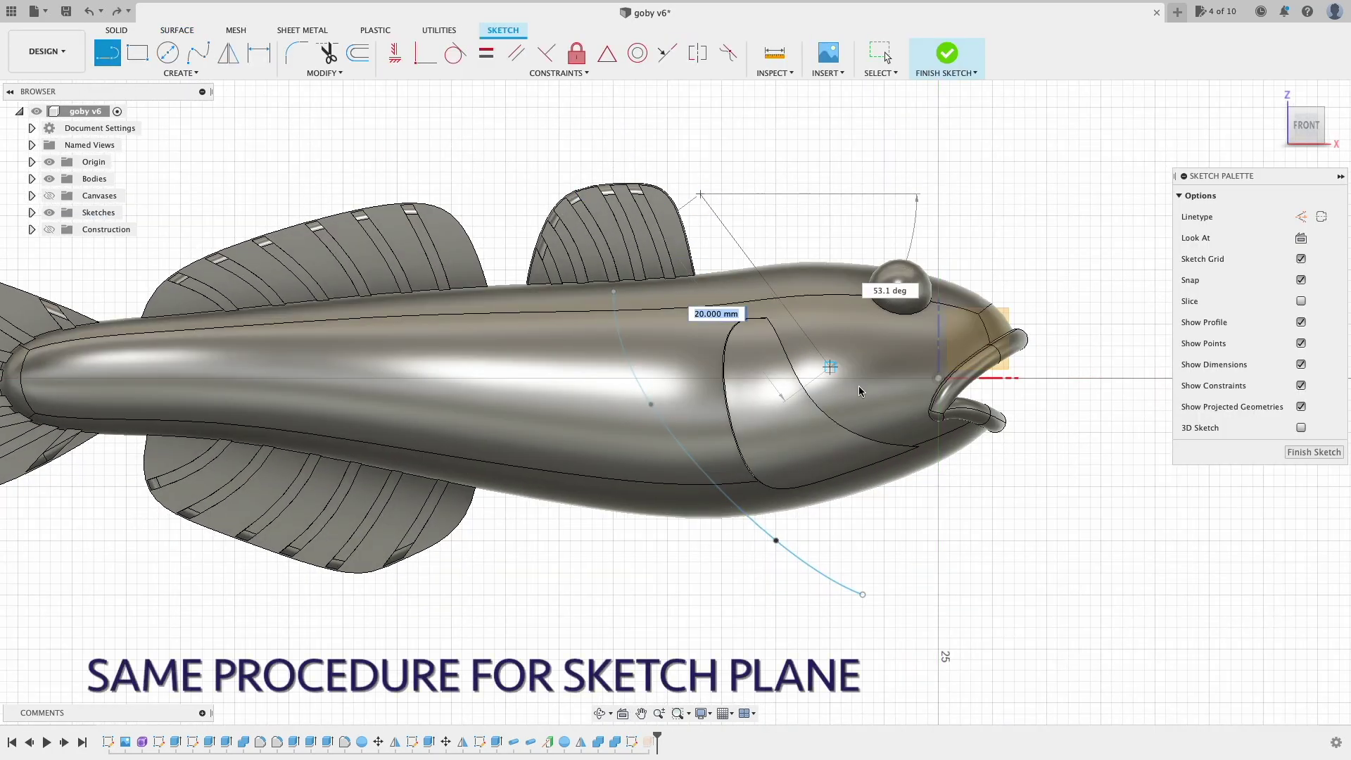
left_click(1030, 558)
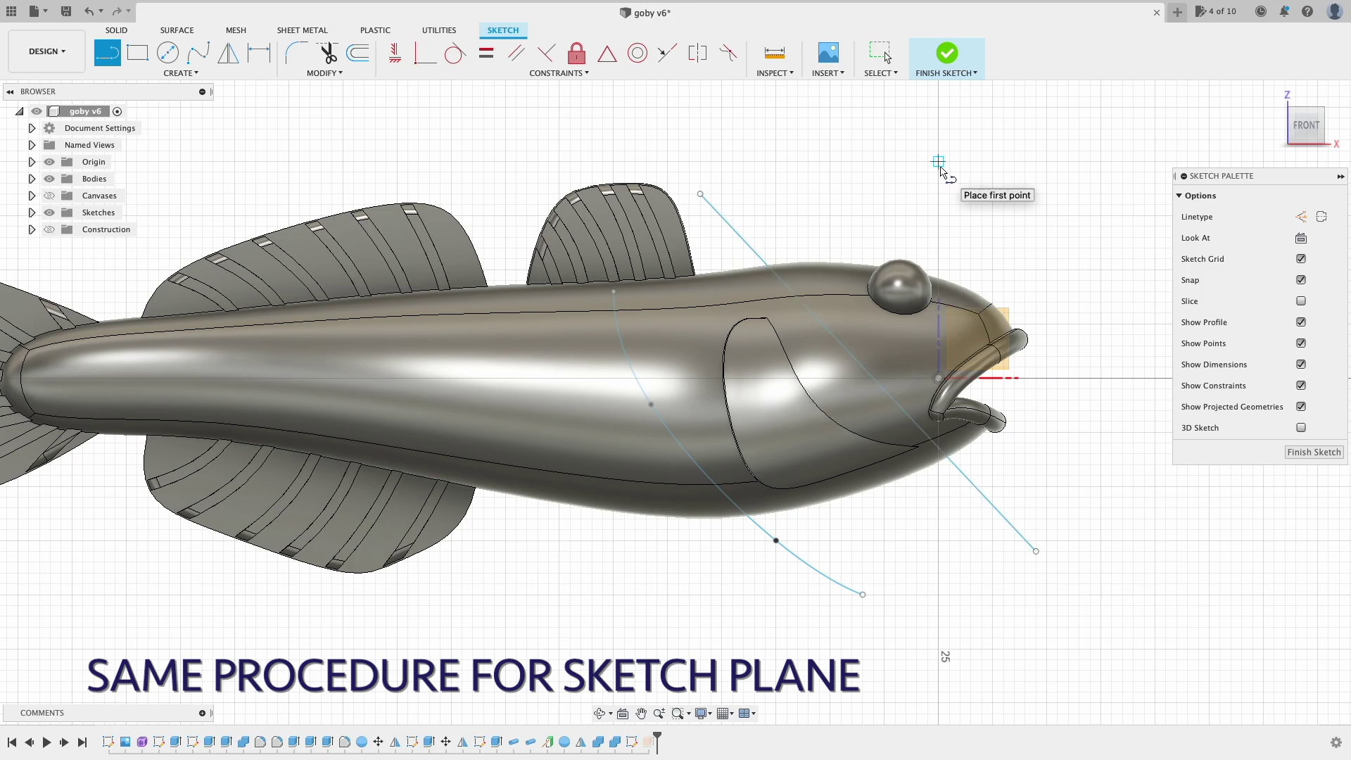
left_click(948, 57)
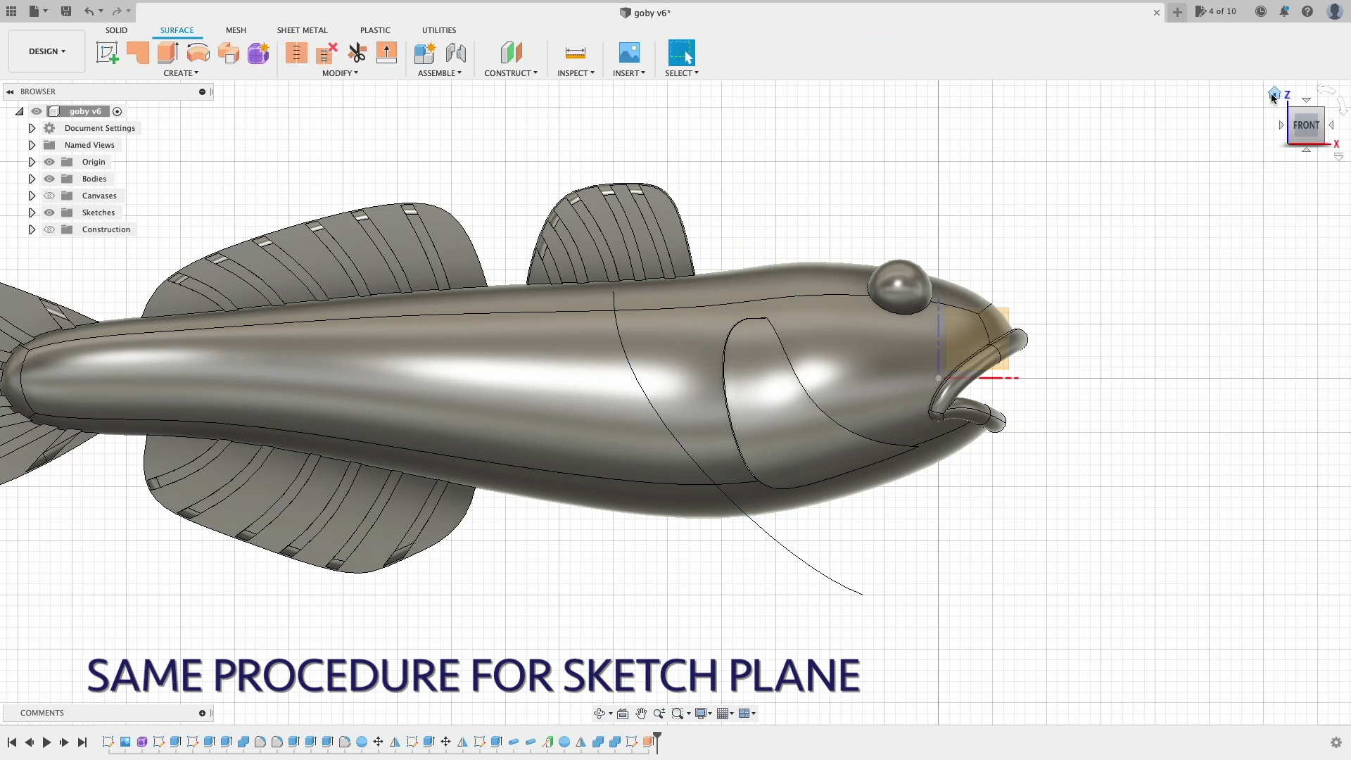
Step: Show the fin profile sketch and extrude its straight diagonal line by -60 mm as a new surface body
left_click(1274, 95)
left_click(32, 213)
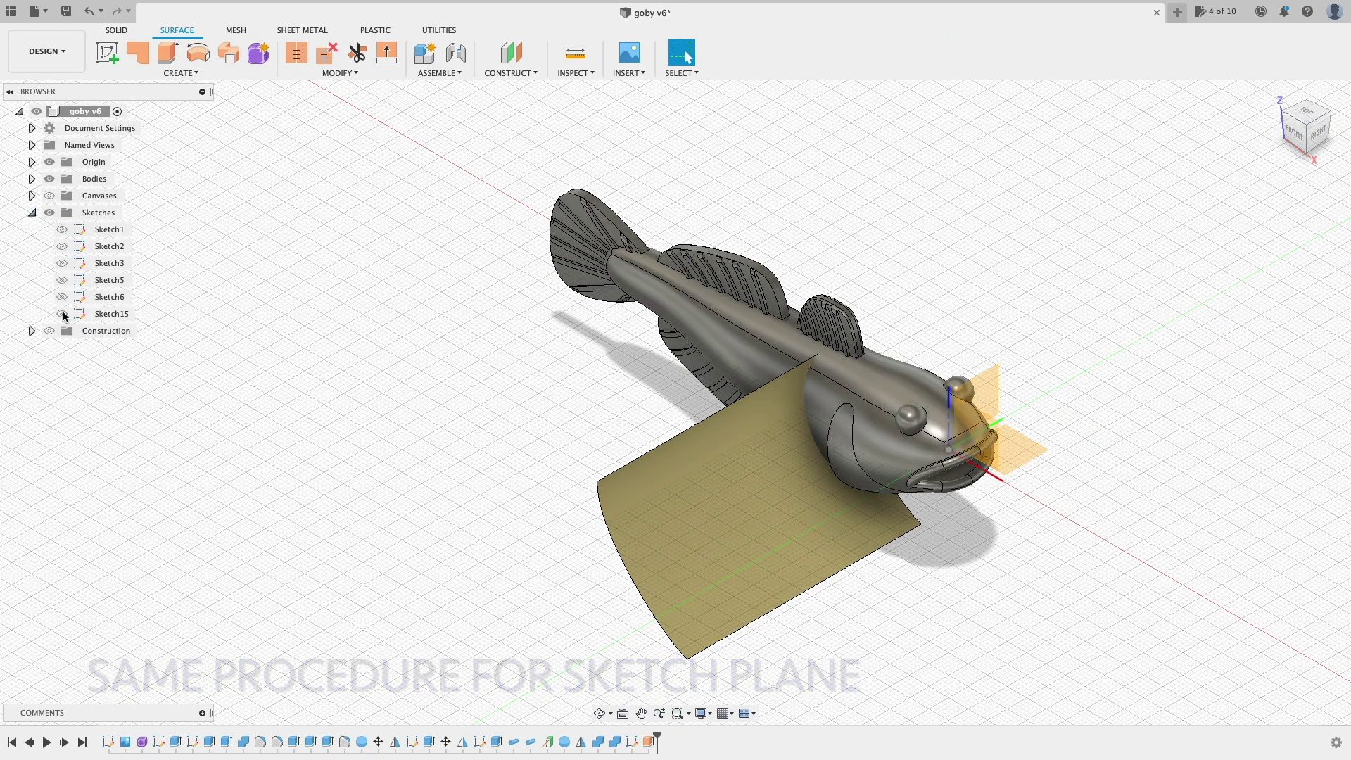
left_click(62, 314)
left_click(1295, 140)
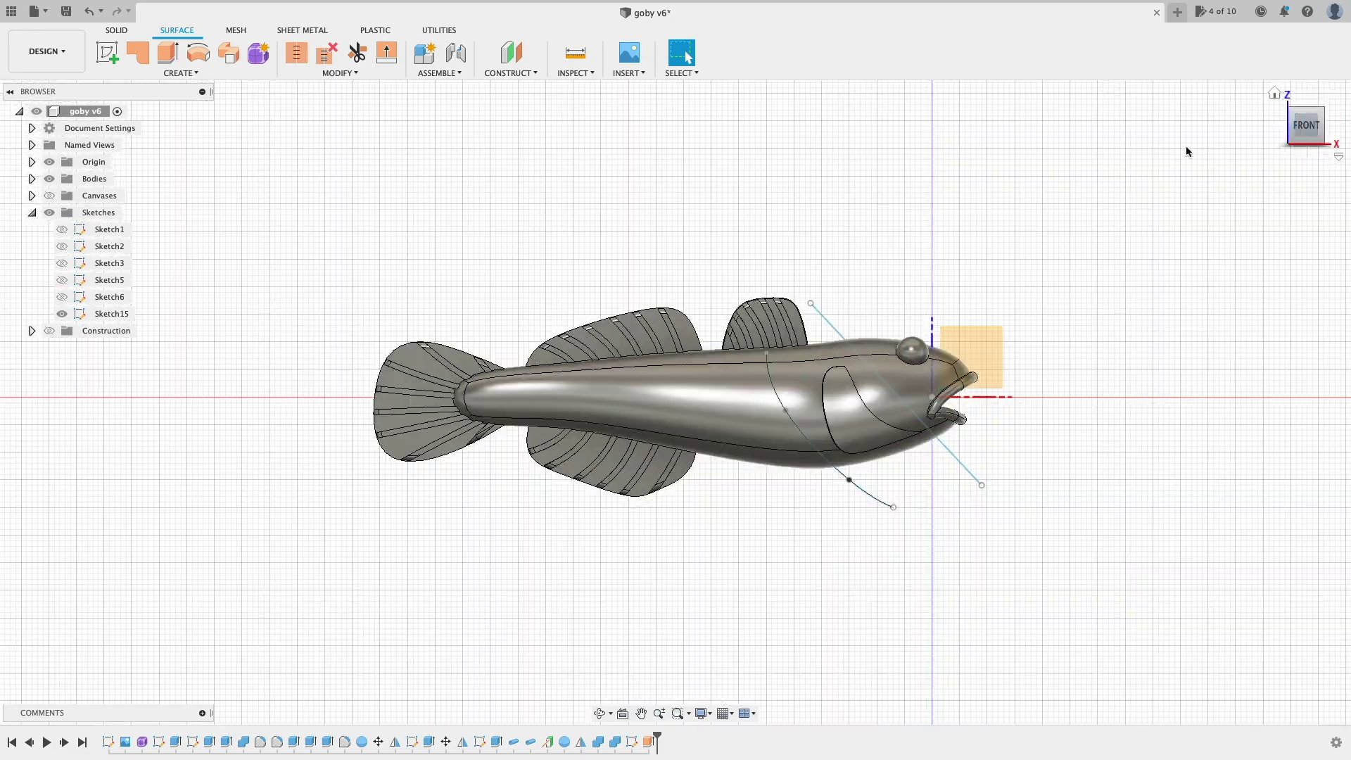
left_click(141, 55)
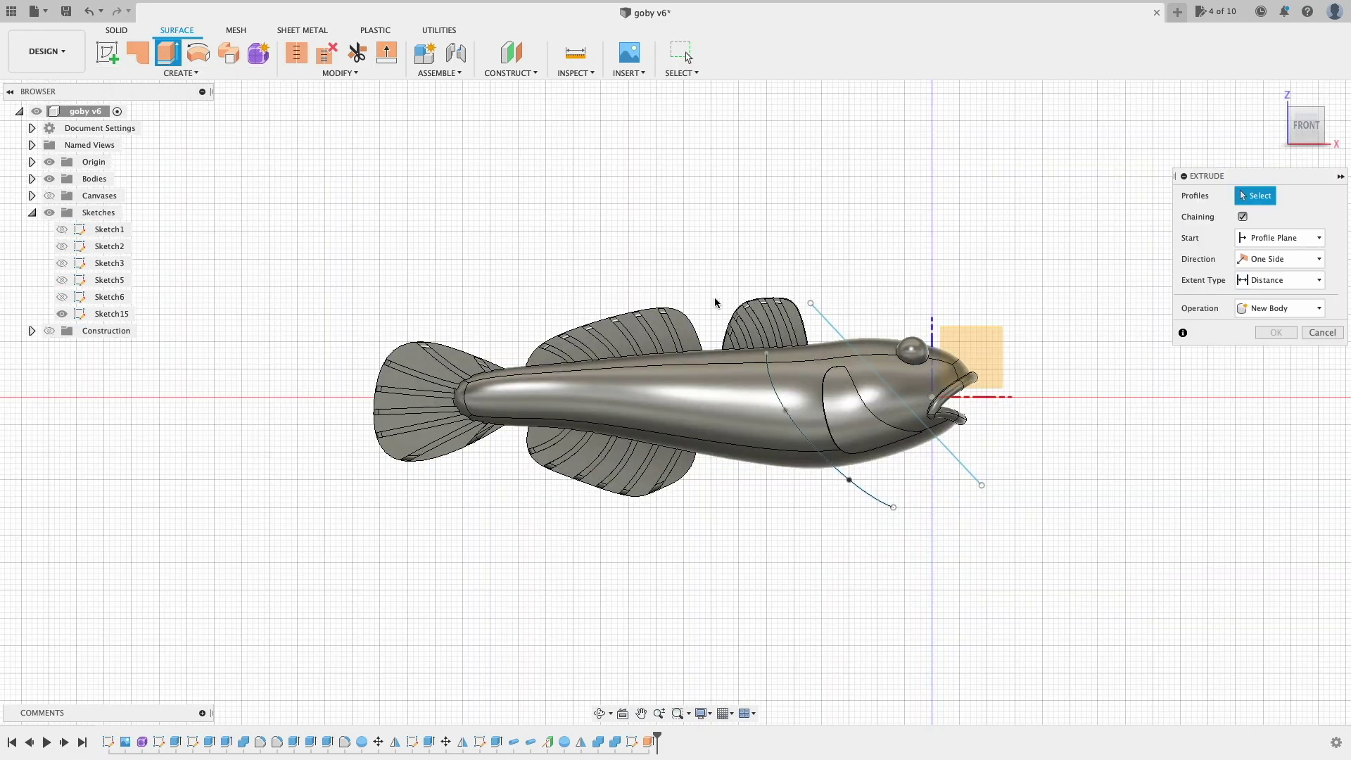
left_click(831, 324)
left_click_drag(1302, 135, 1266, 148)
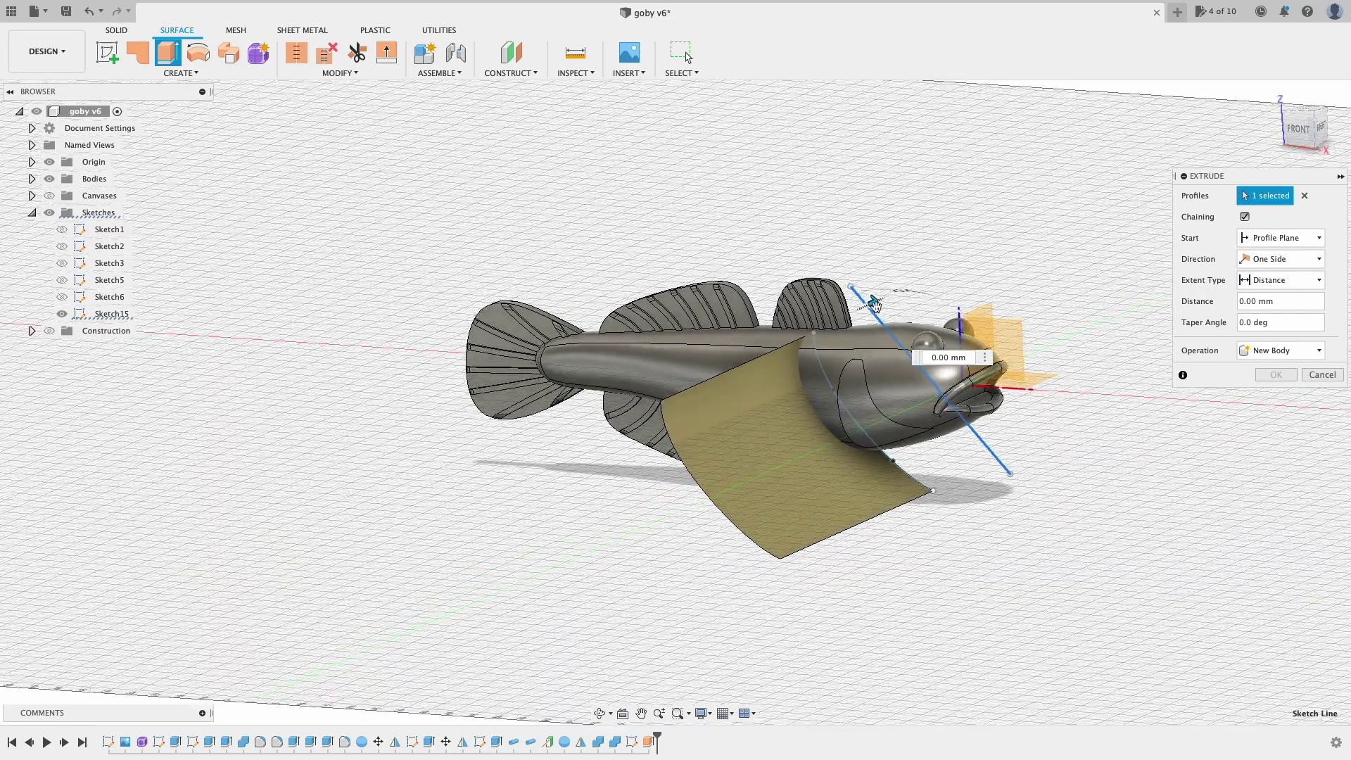
left_click_drag(871, 306, 708, 377)
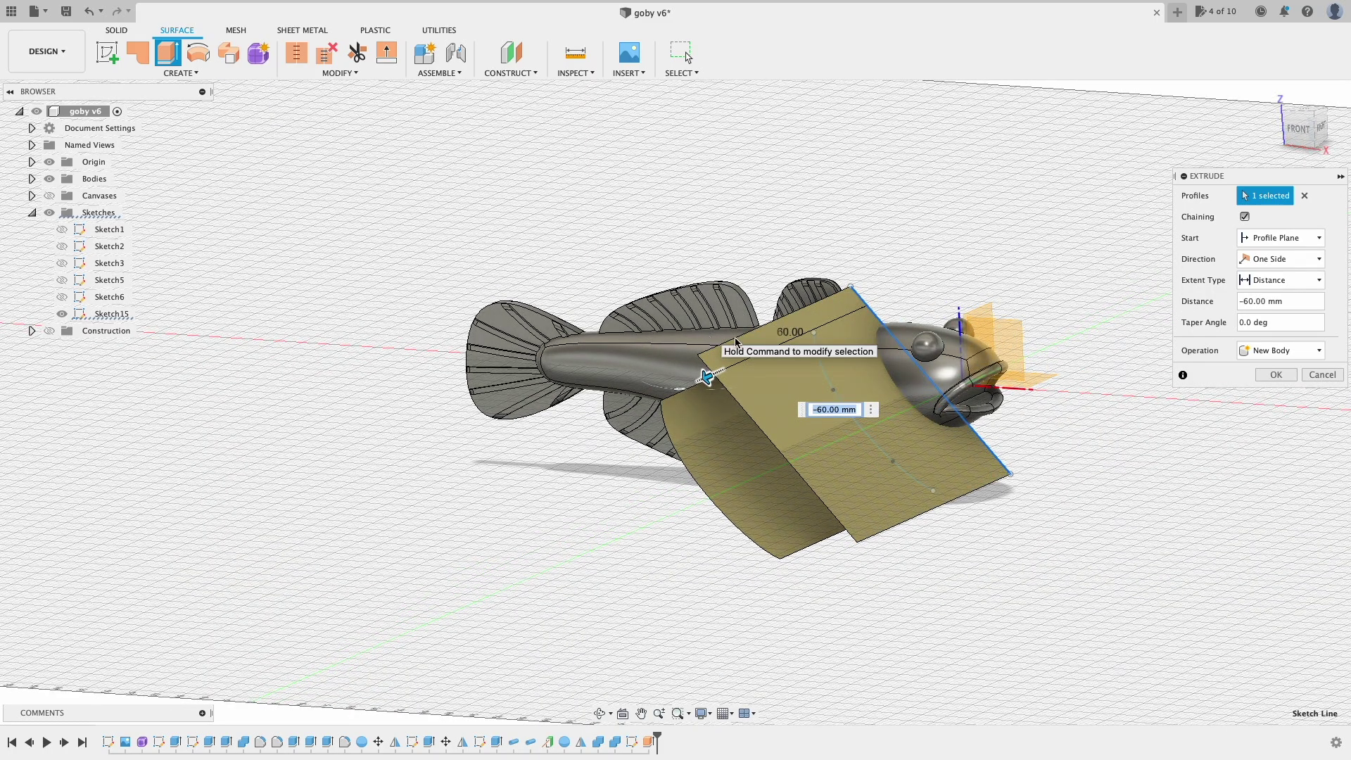
left_click(1276, 374)
Step: Start a new sketch on the flat extruded surface in front of the curved one
left_click(1323, 129)
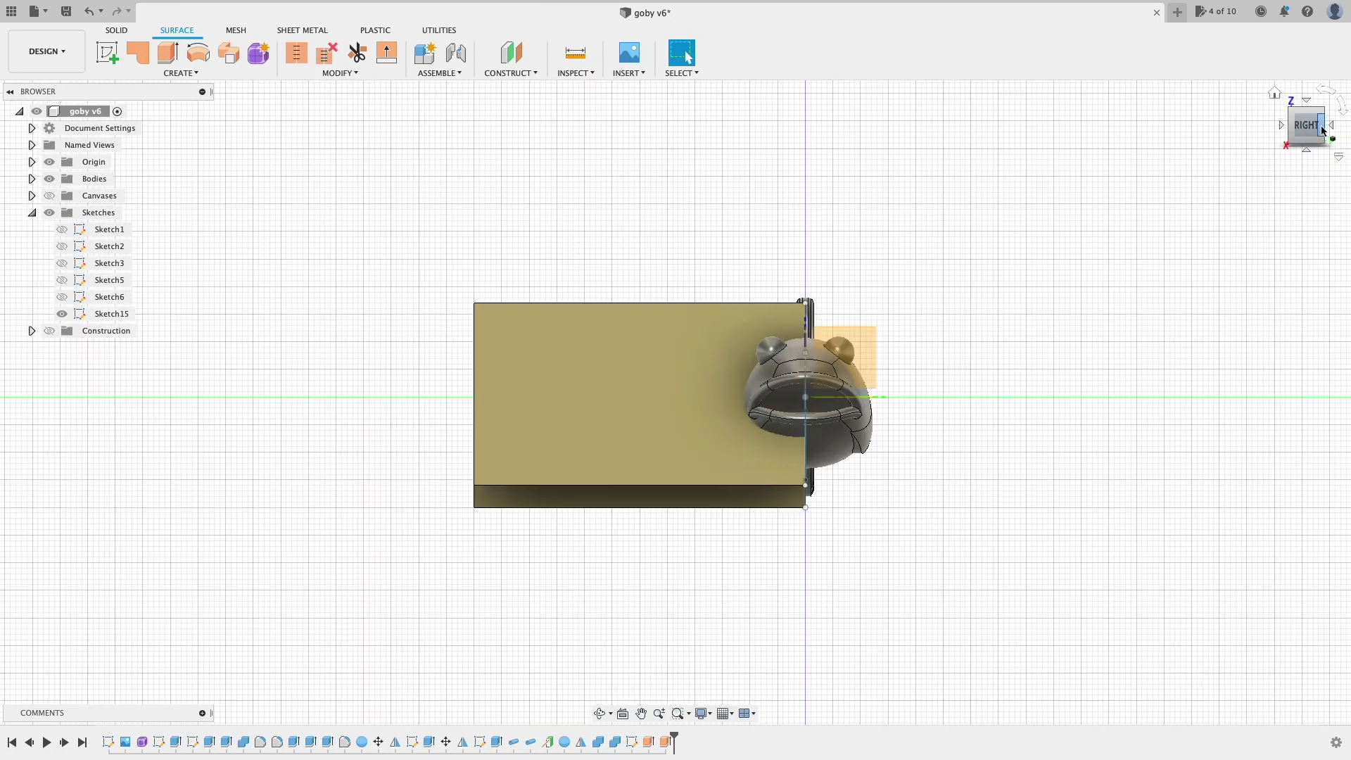
left_click(1276, 97)
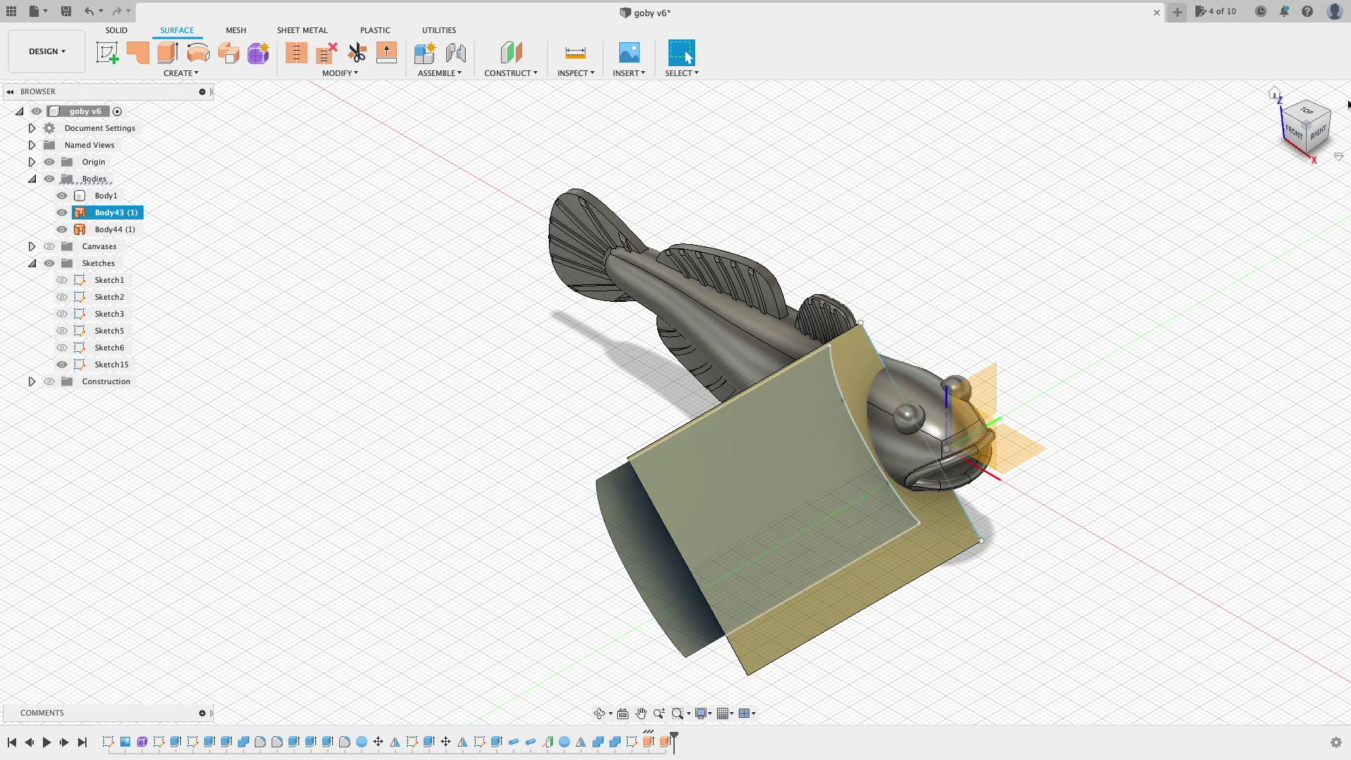
left_click(1319, 132)
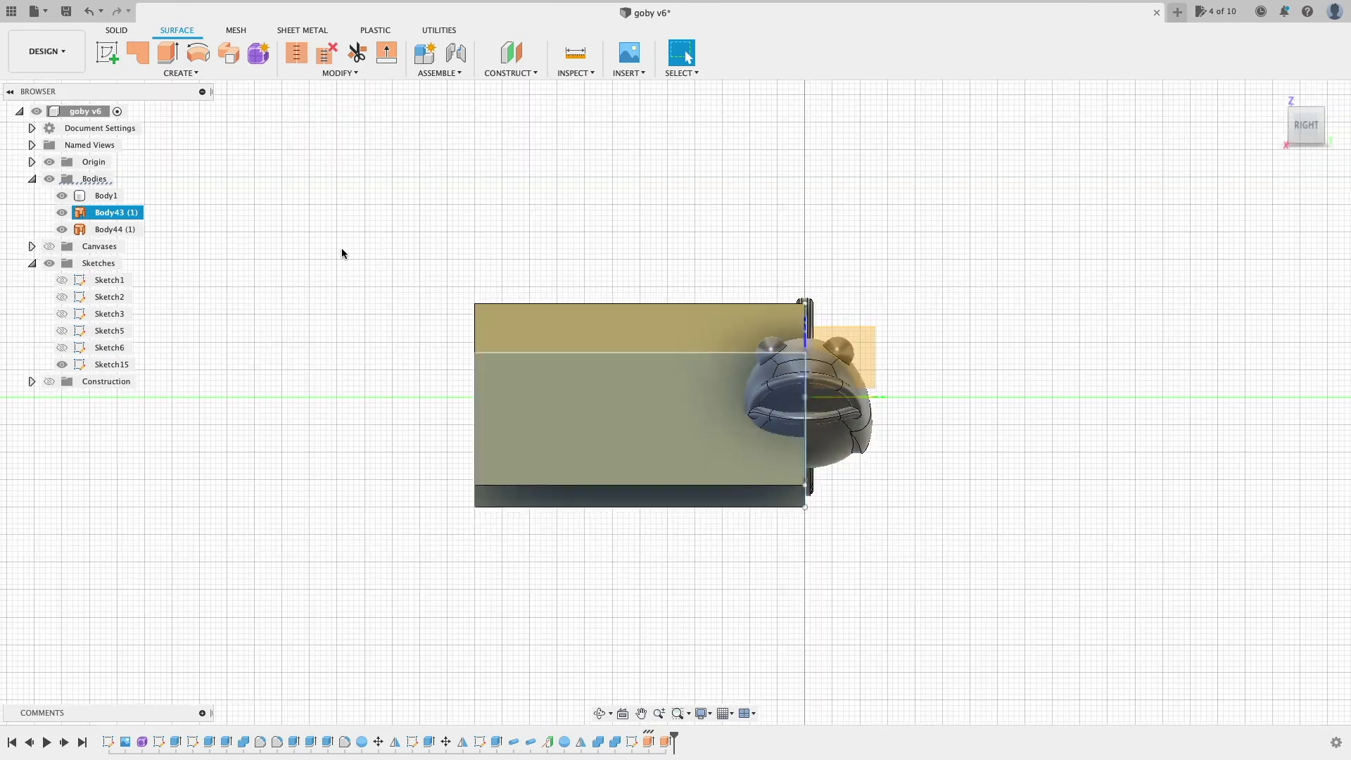
scroll(522, 347, "up", 3)
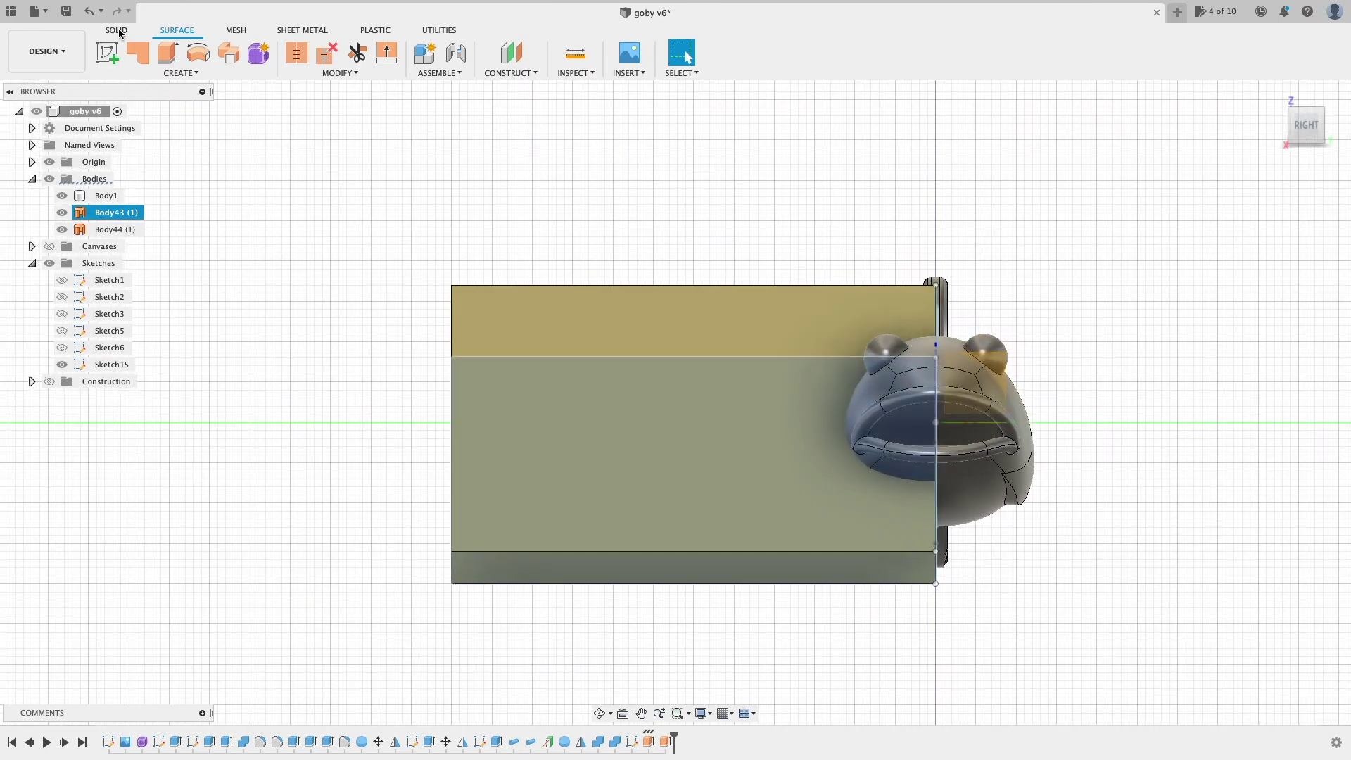
left_click(118, 30)
left_click(110, 57)
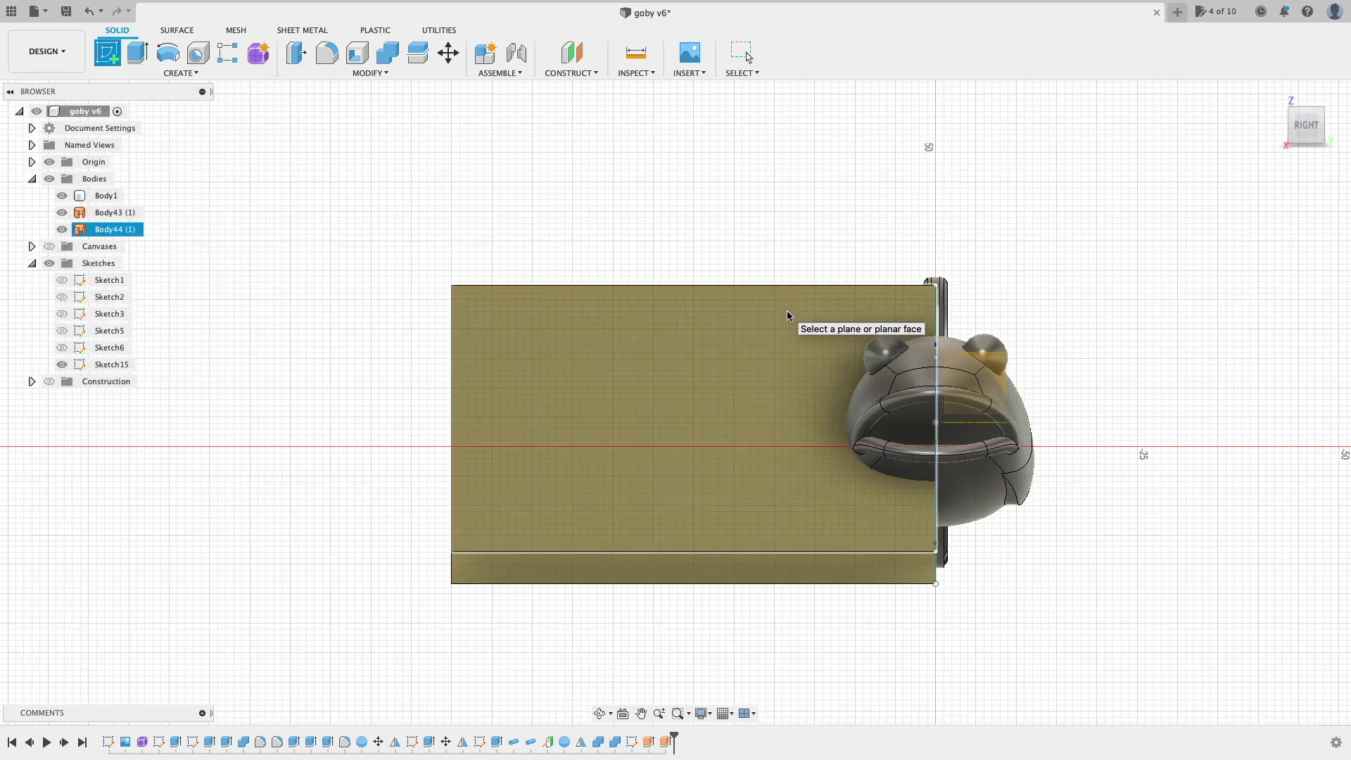
left_click(787, 311)
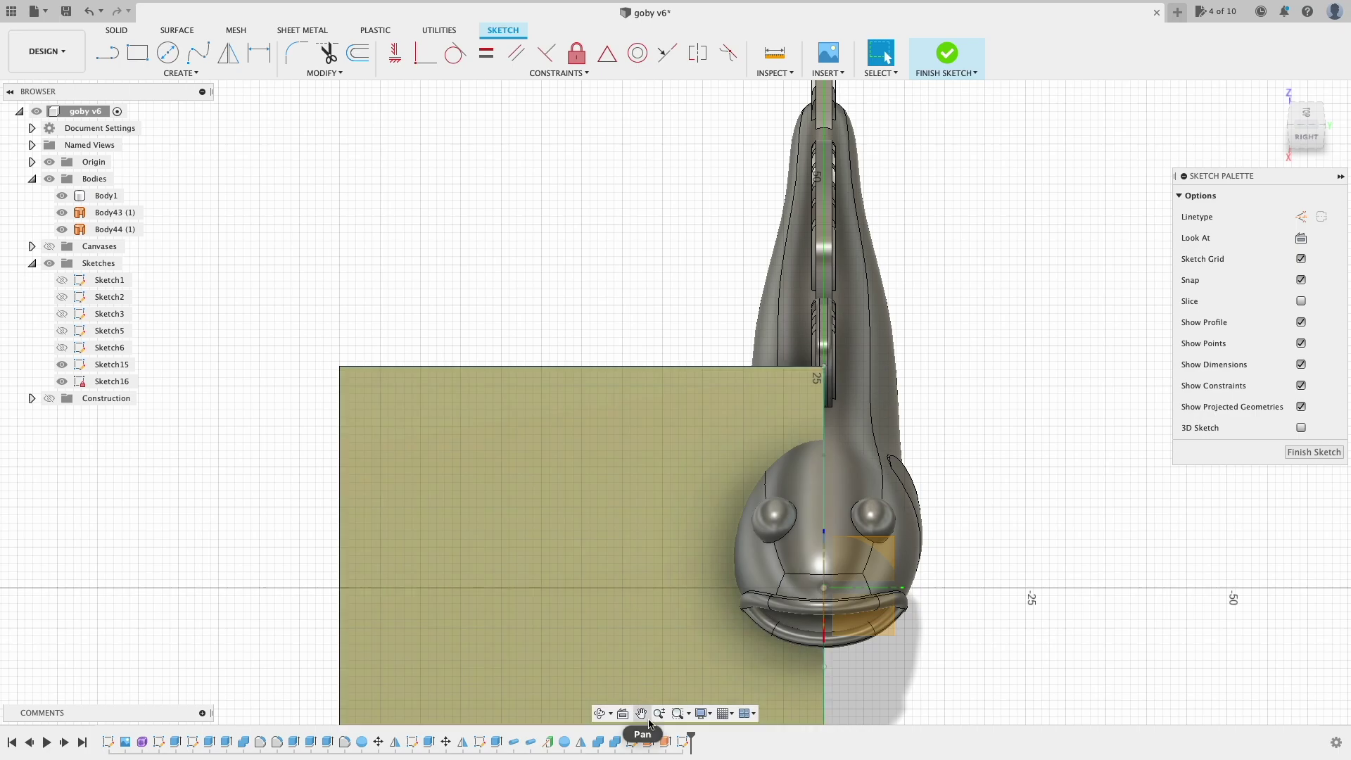
left_click(641, 714)
left_click_drag(623, 640, 625, 414)
key("Escape")
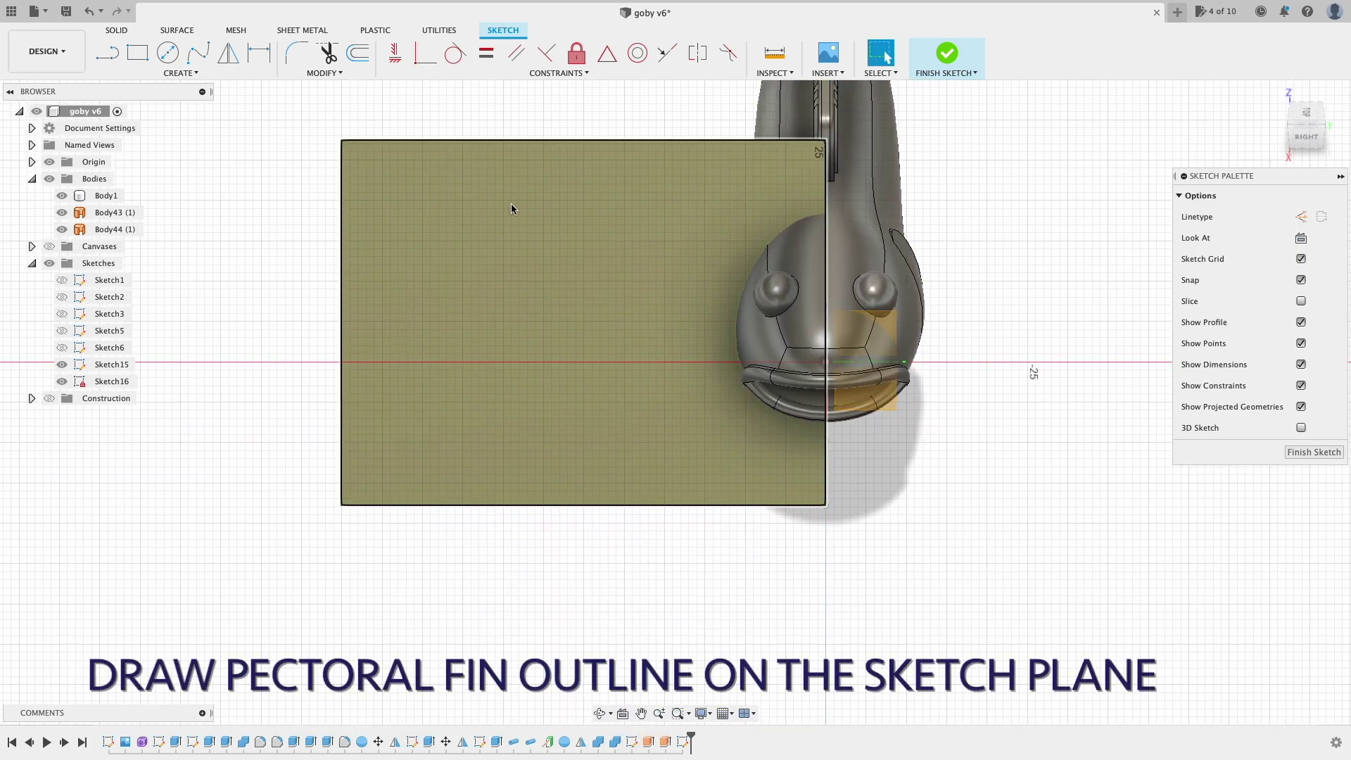
Step: Draw a rounded pectoral fin outline with a fit point spline that starts and ends on the fish's head
left_click(198, 52)
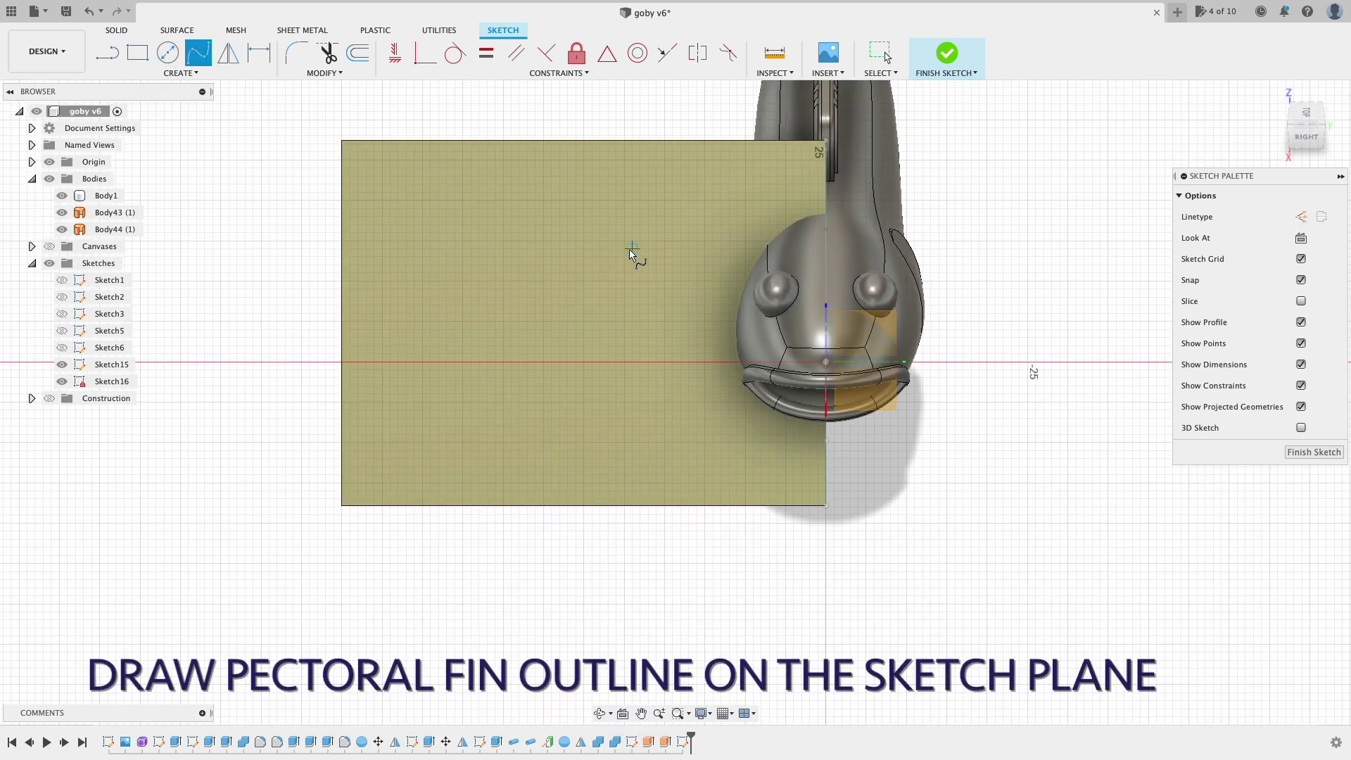
left_click(786, 249)
left_click(673, 216)
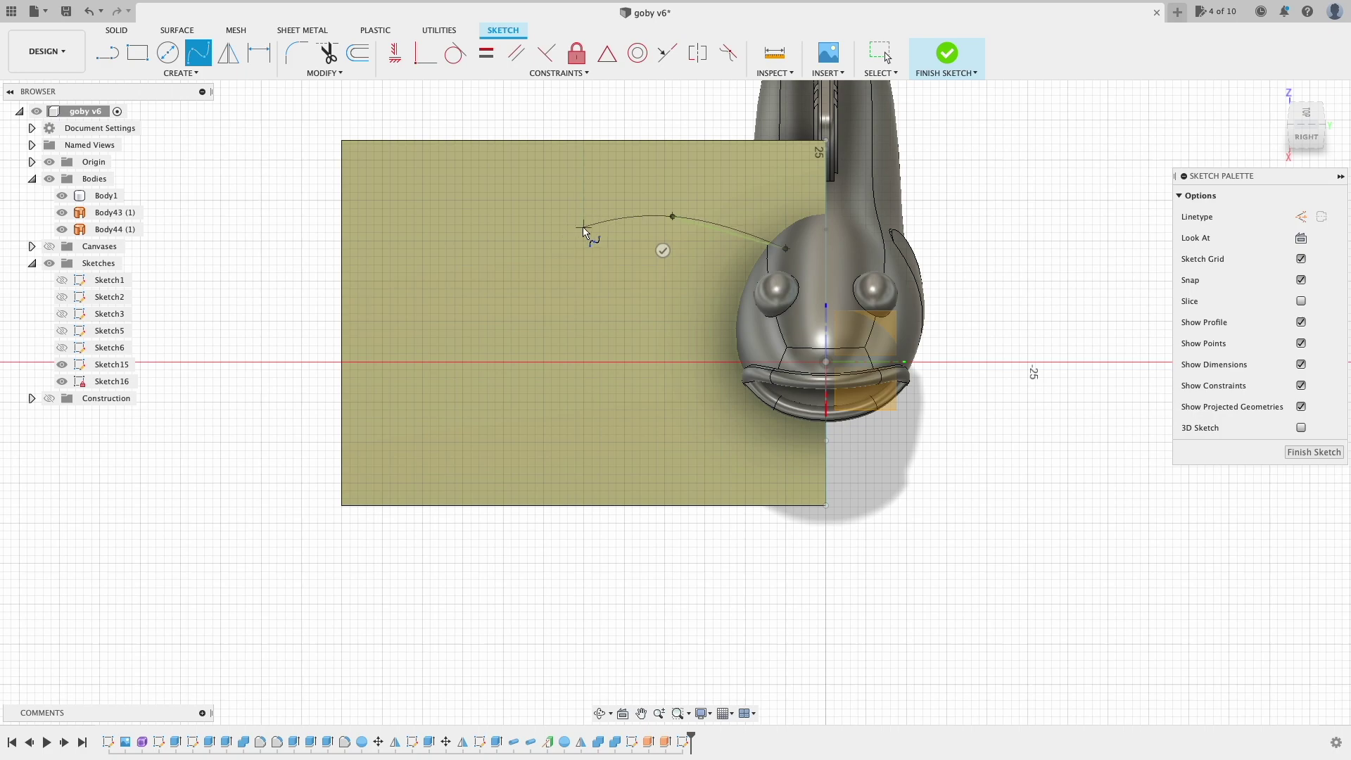
left_click(552, 322)
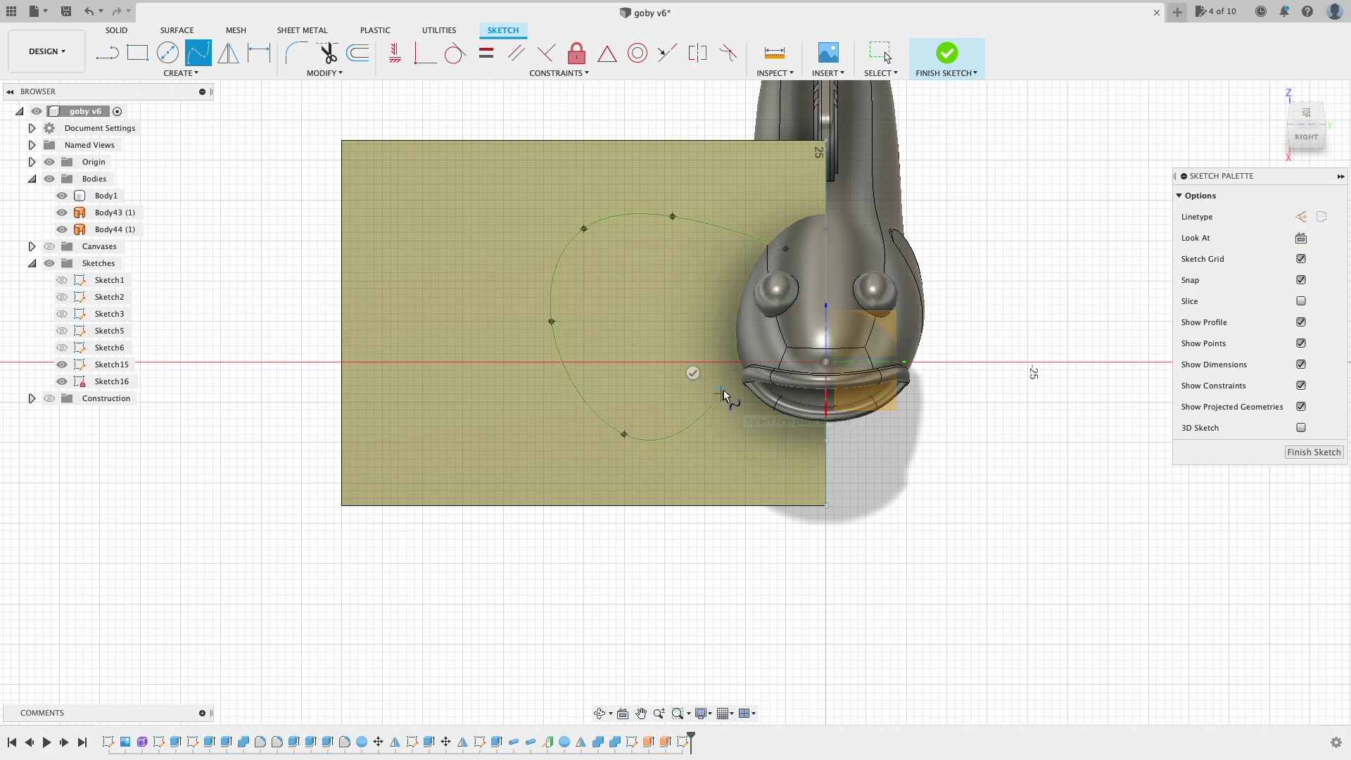
left_click(777, 329)
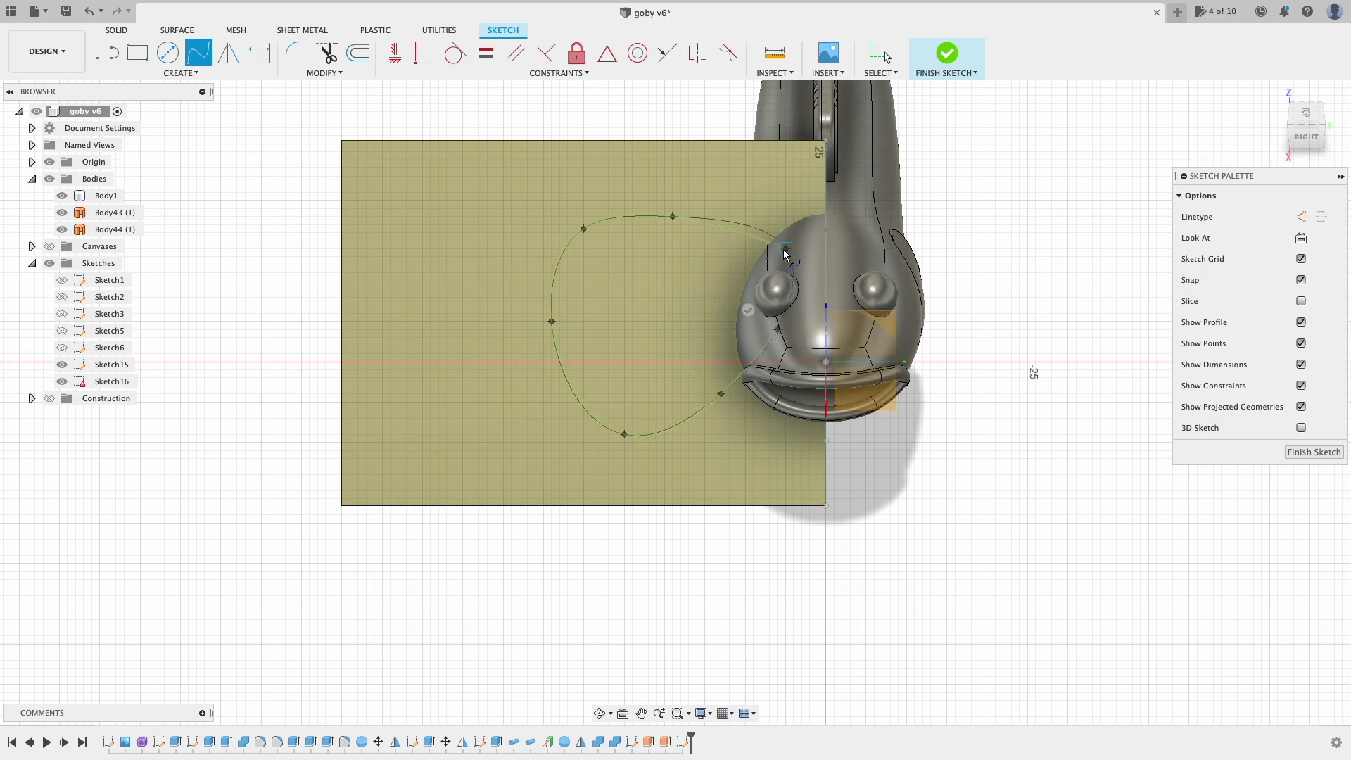
left_click(785, 251)
left_click(748, 310)
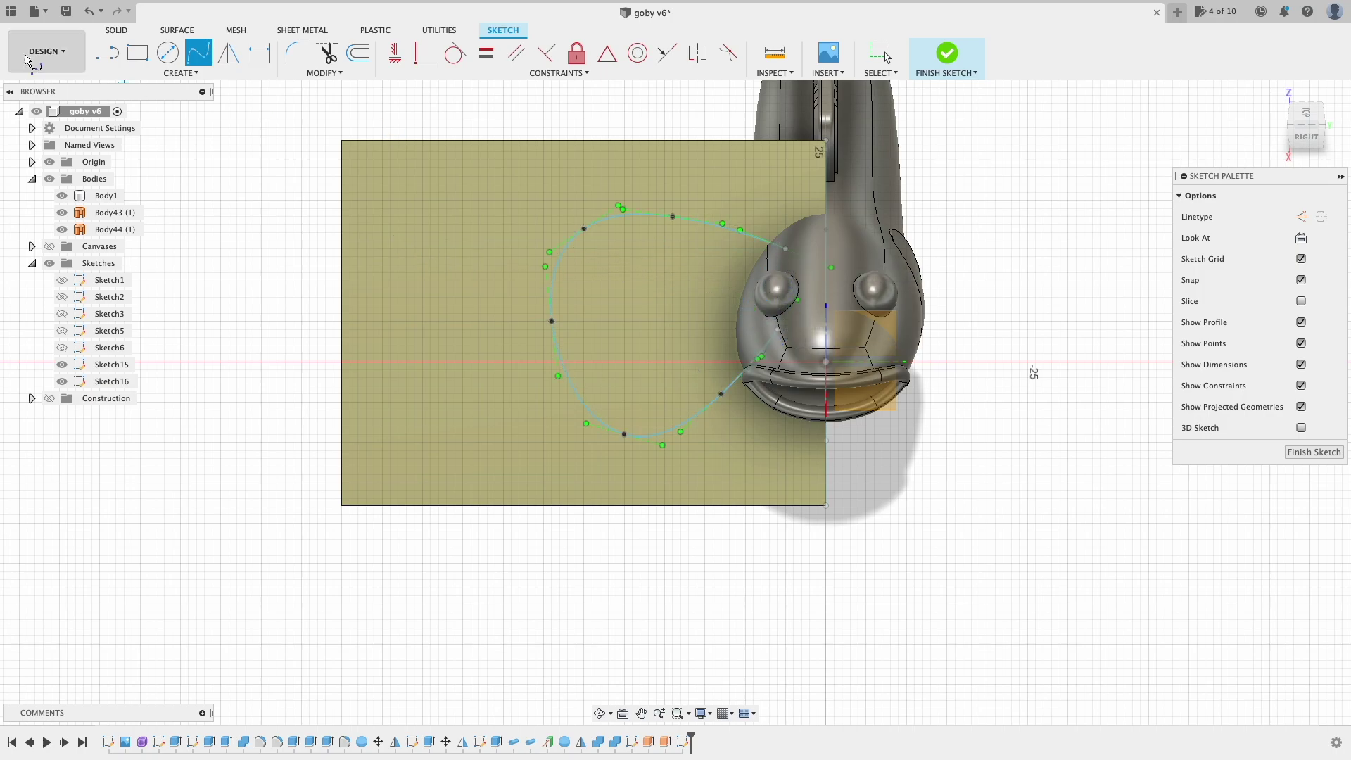
Step: Close the pectoral fin outline with a straight line joining its two ends on the fish's head
key("l")
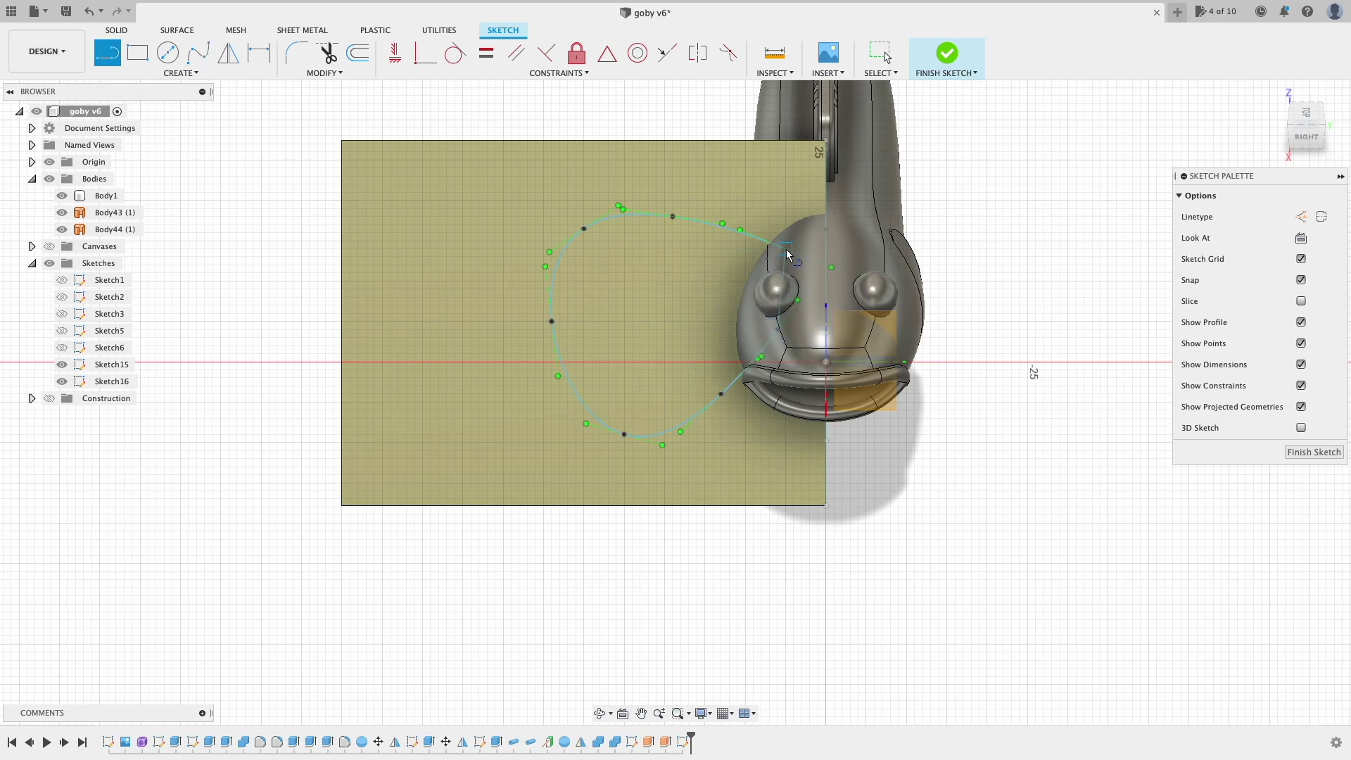
key("Escape")
Step: Draw six curved fit point splines as spines fanning from the head past the fin outline's outer edge, and finish the sketch
left_click(200, 53)
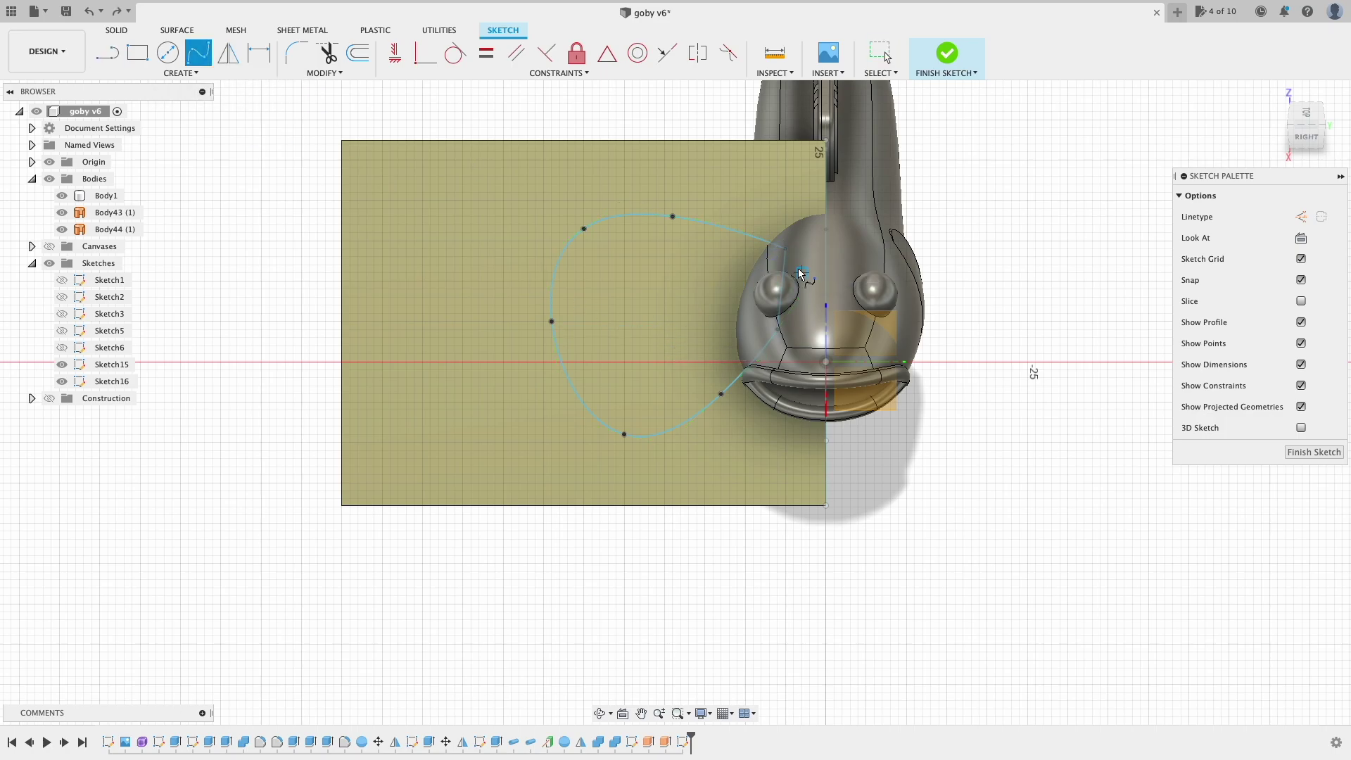
scroll(801, 267, "up", 3)
left_click(659, 236)
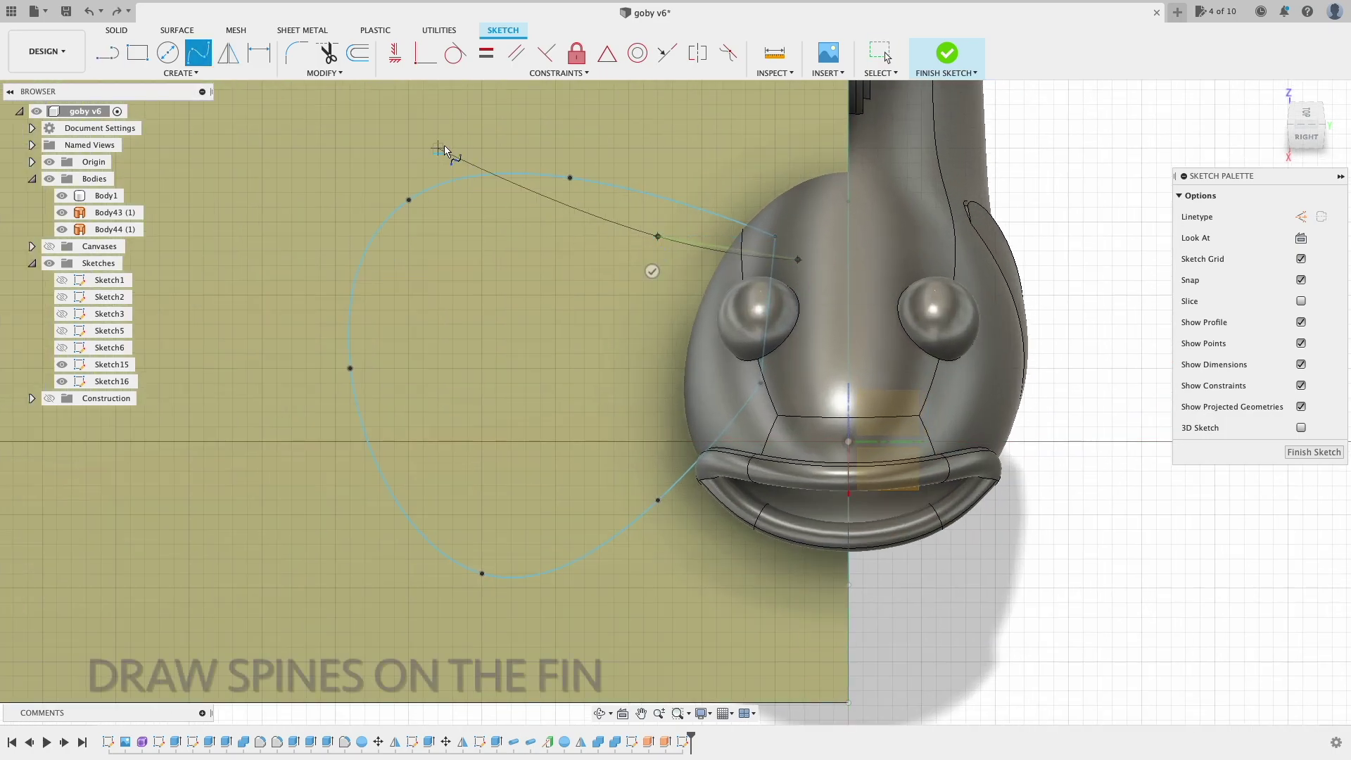
left_click(584, 266)
double_click(331, 182)
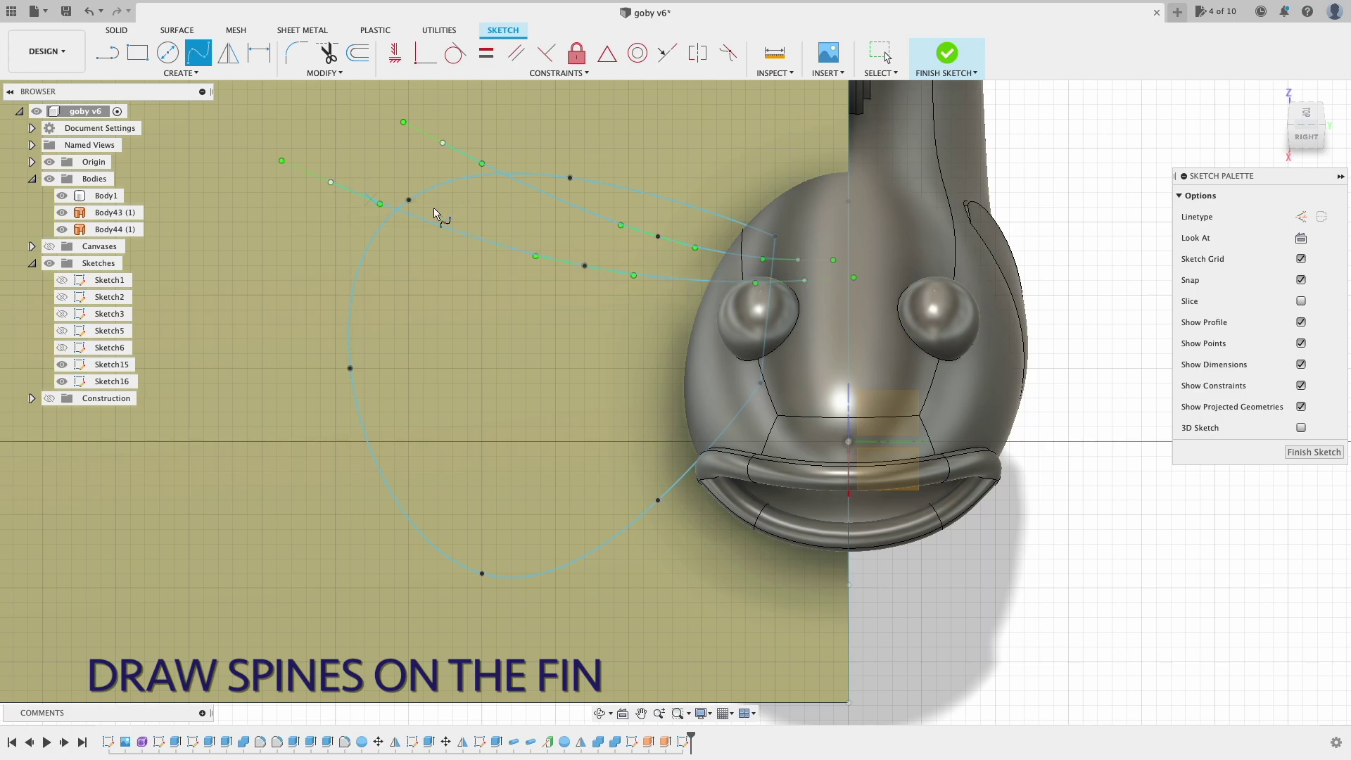
left_click(532, 310)
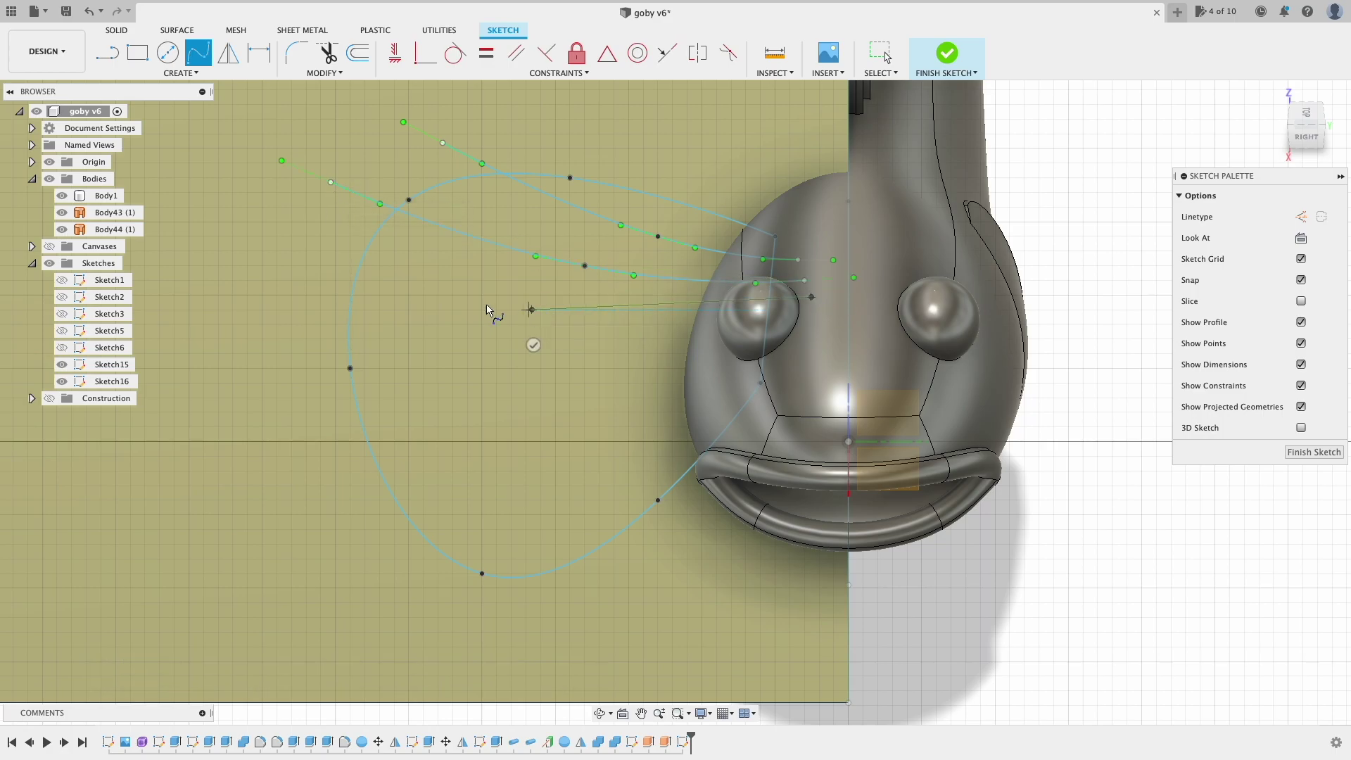
double_click(265, 347)
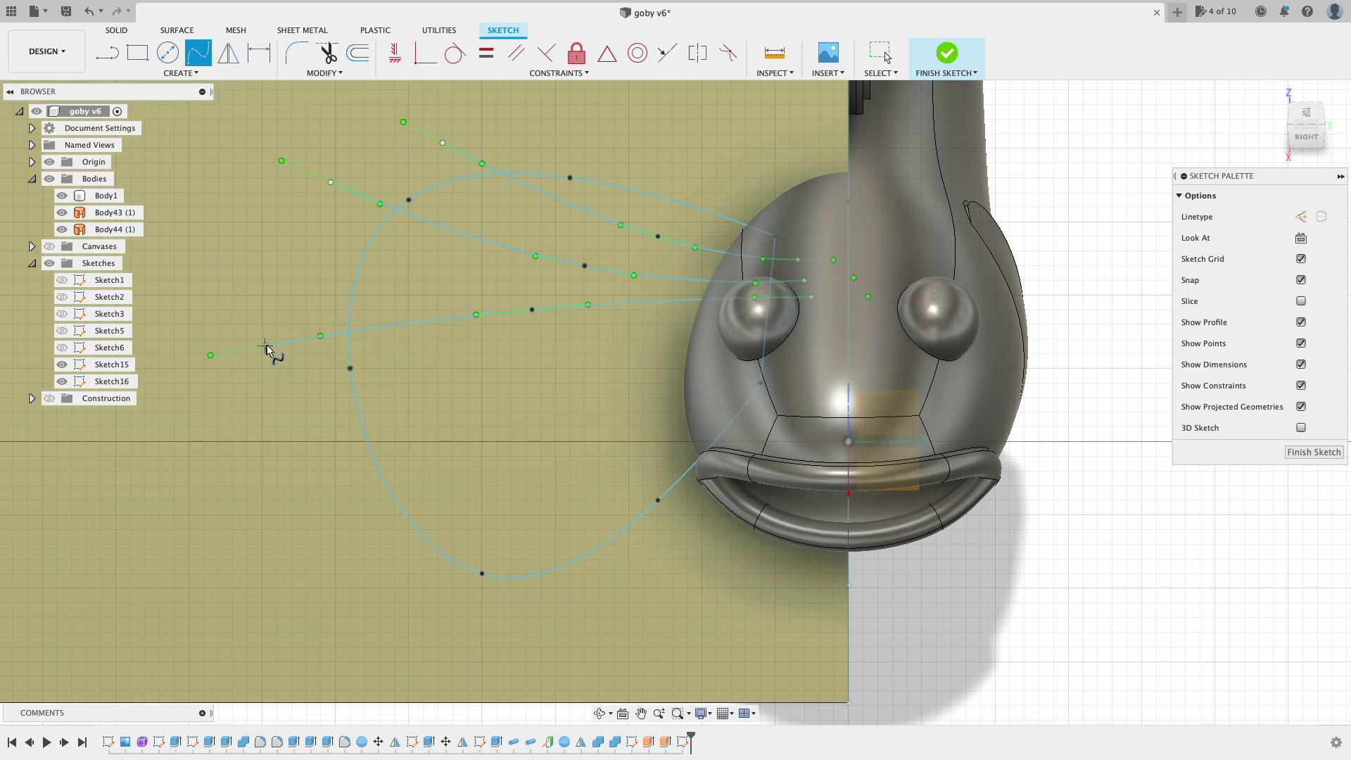
left_click(548, 344)
double_click(277, 456)
left_click(811, 337)
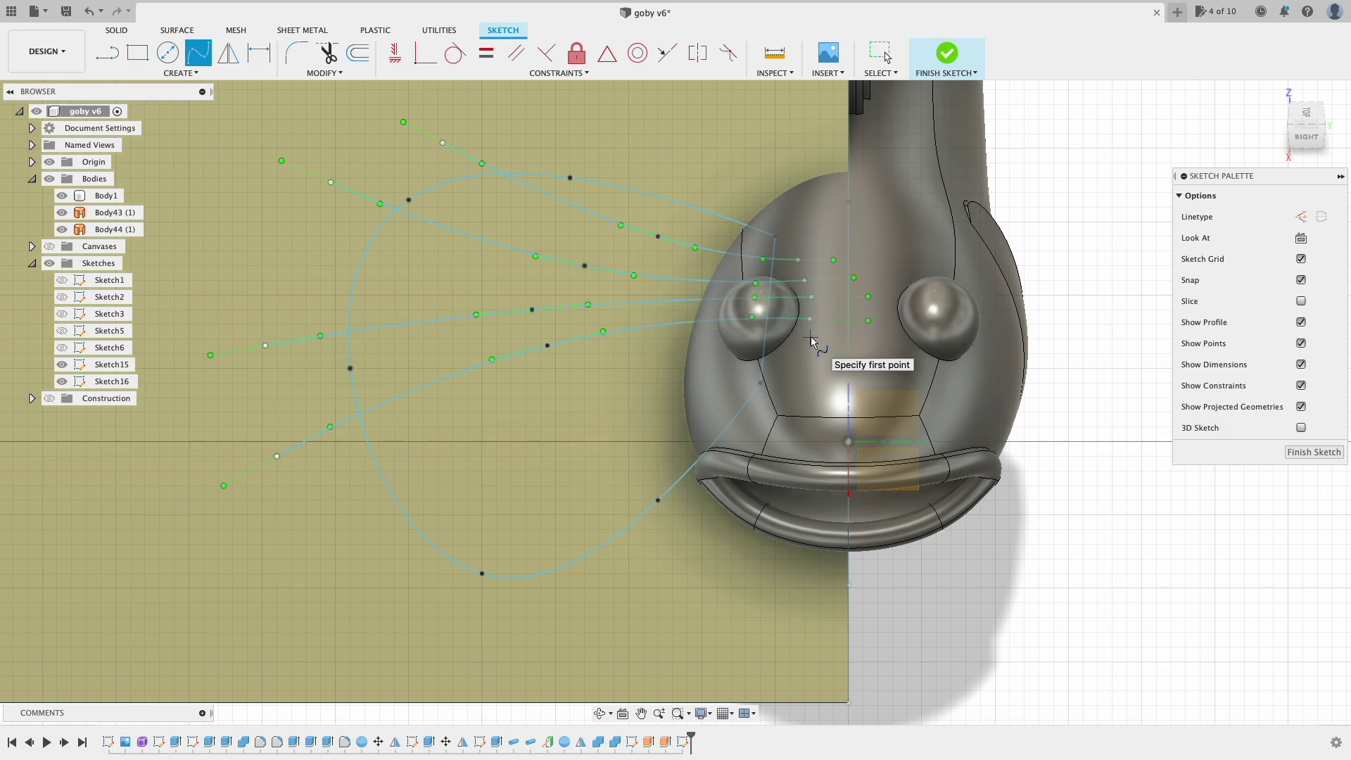
left_click(497, 426)
double_click(331, 587)
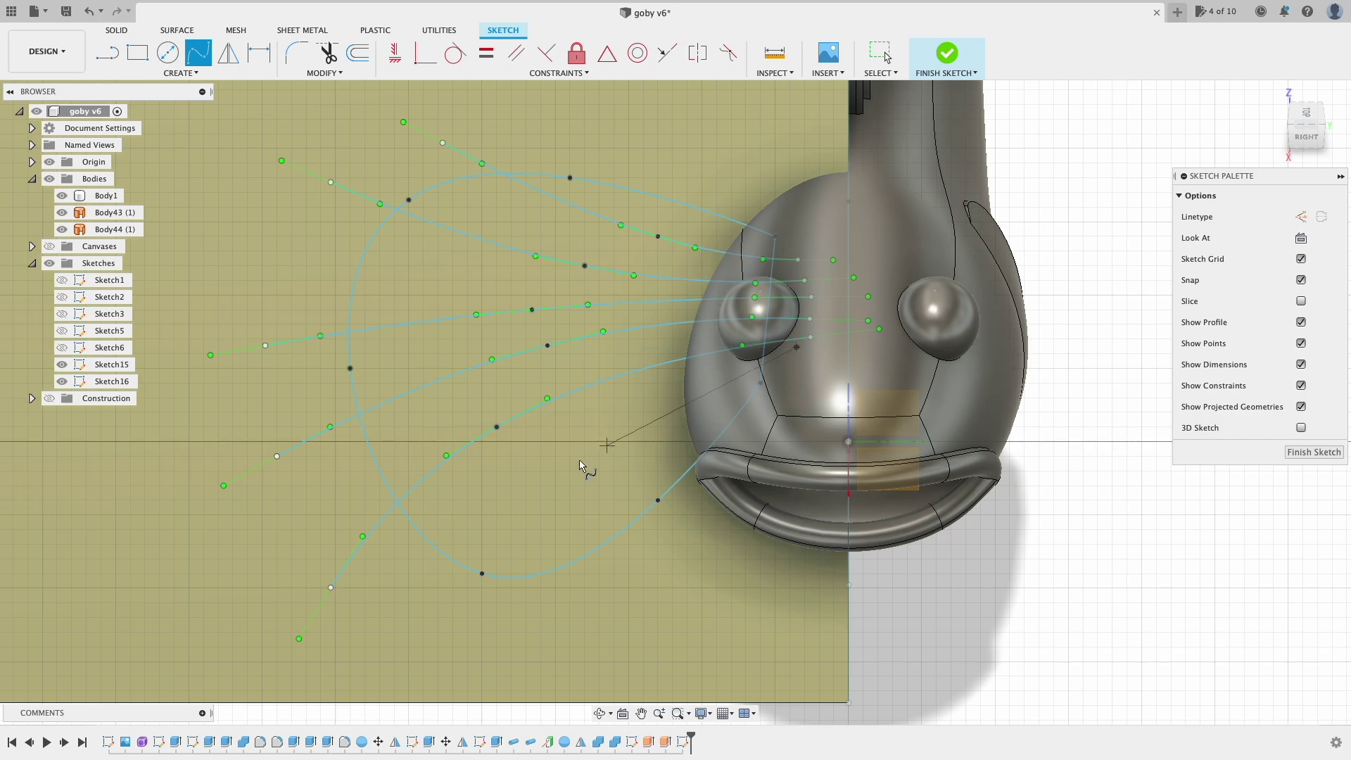
double_click(449, 638)
left_click(947, 53)
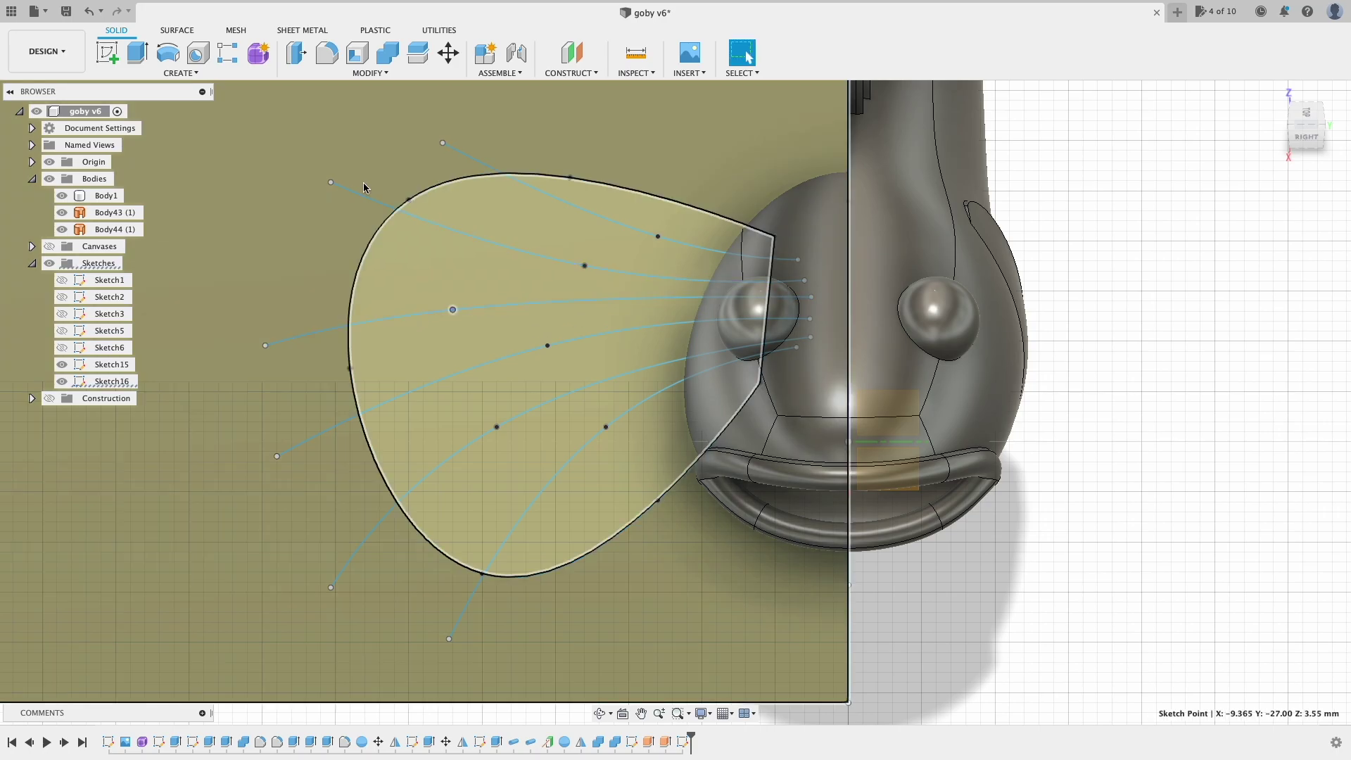
Step: Reshape the two uppermost fin spines by moving their middle fit points outward and shifting the second spine's outer end
left_click_drag(331, 183, 306, 193)
left_click_drag(584, 266, 552, 266)
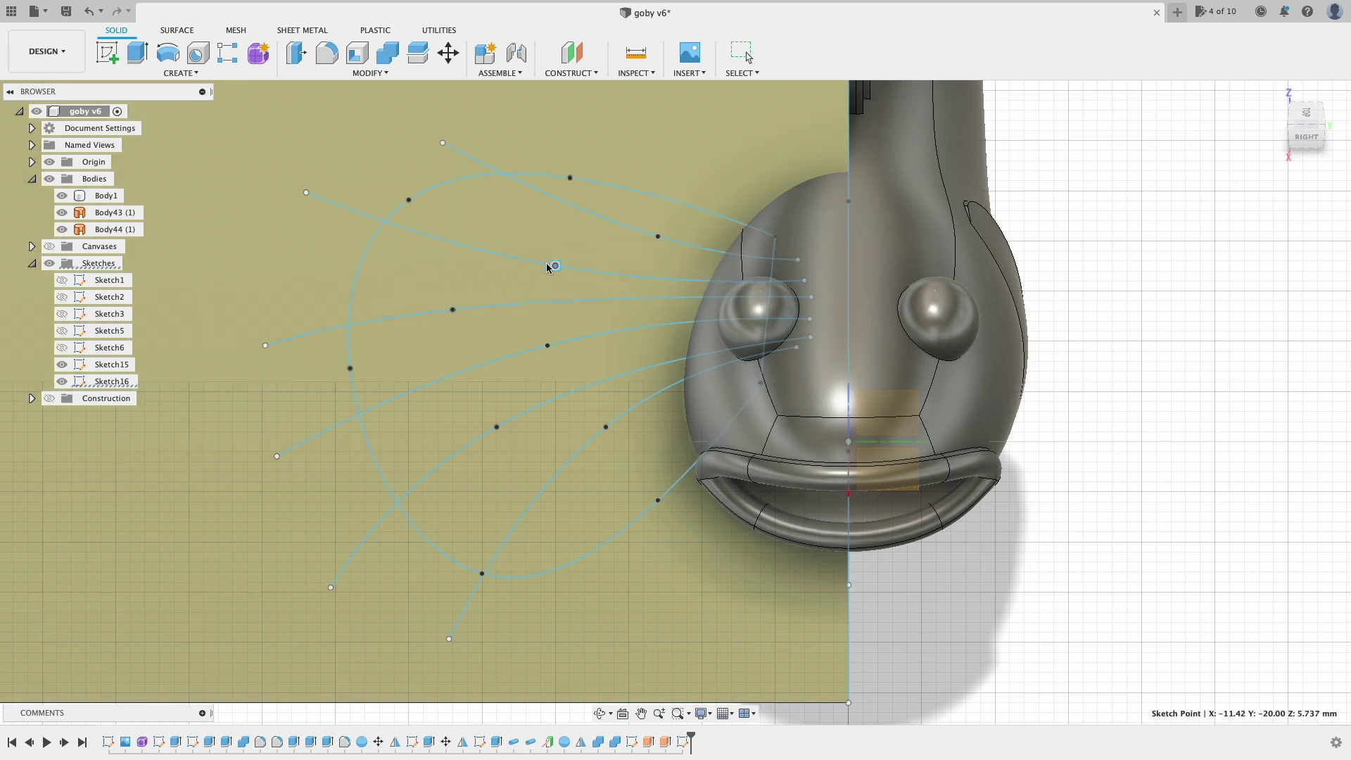
left_click_drag(658, 237, 588, 230)
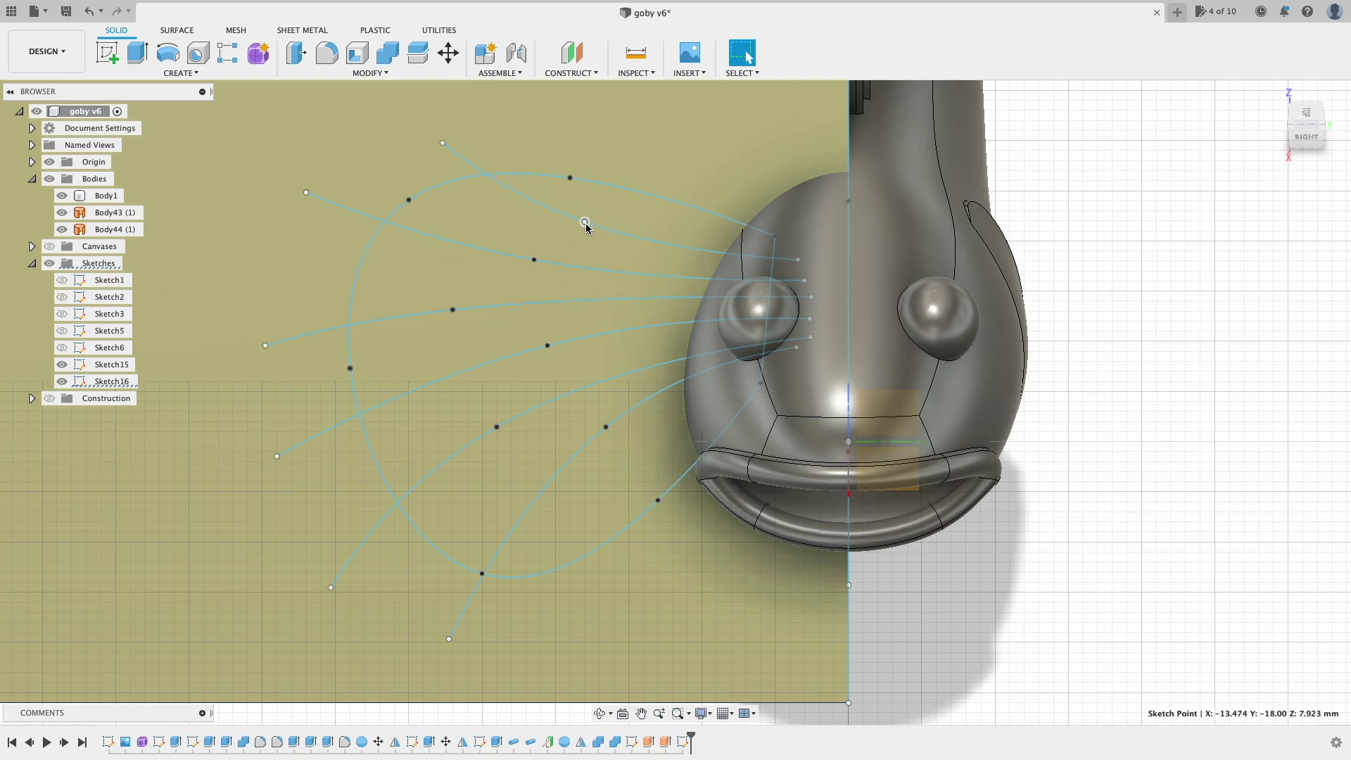
Step: Thicken the curved surface behind the flat one by 2 mm to one side as a new body
key("e")
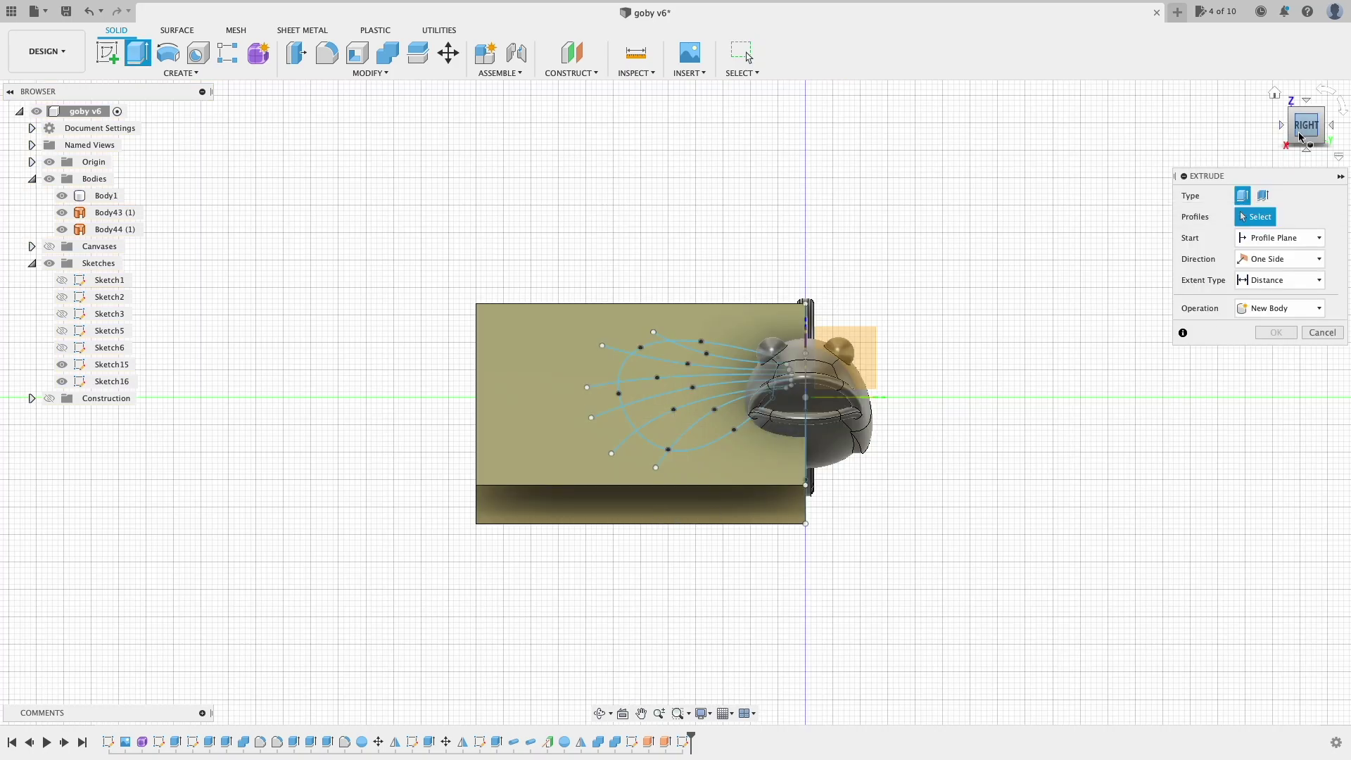
left_click_drag(1299, 137, 1342, 129)
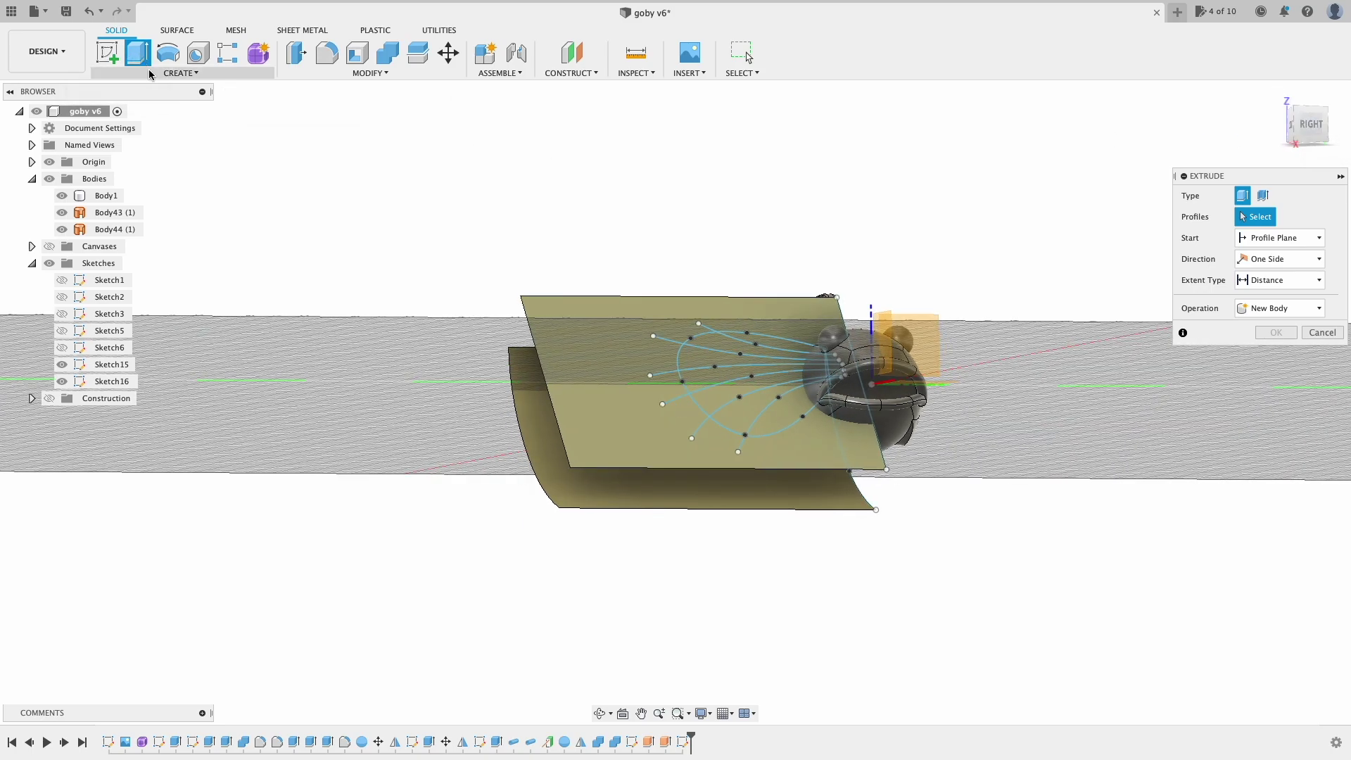
left_click(180, 72)
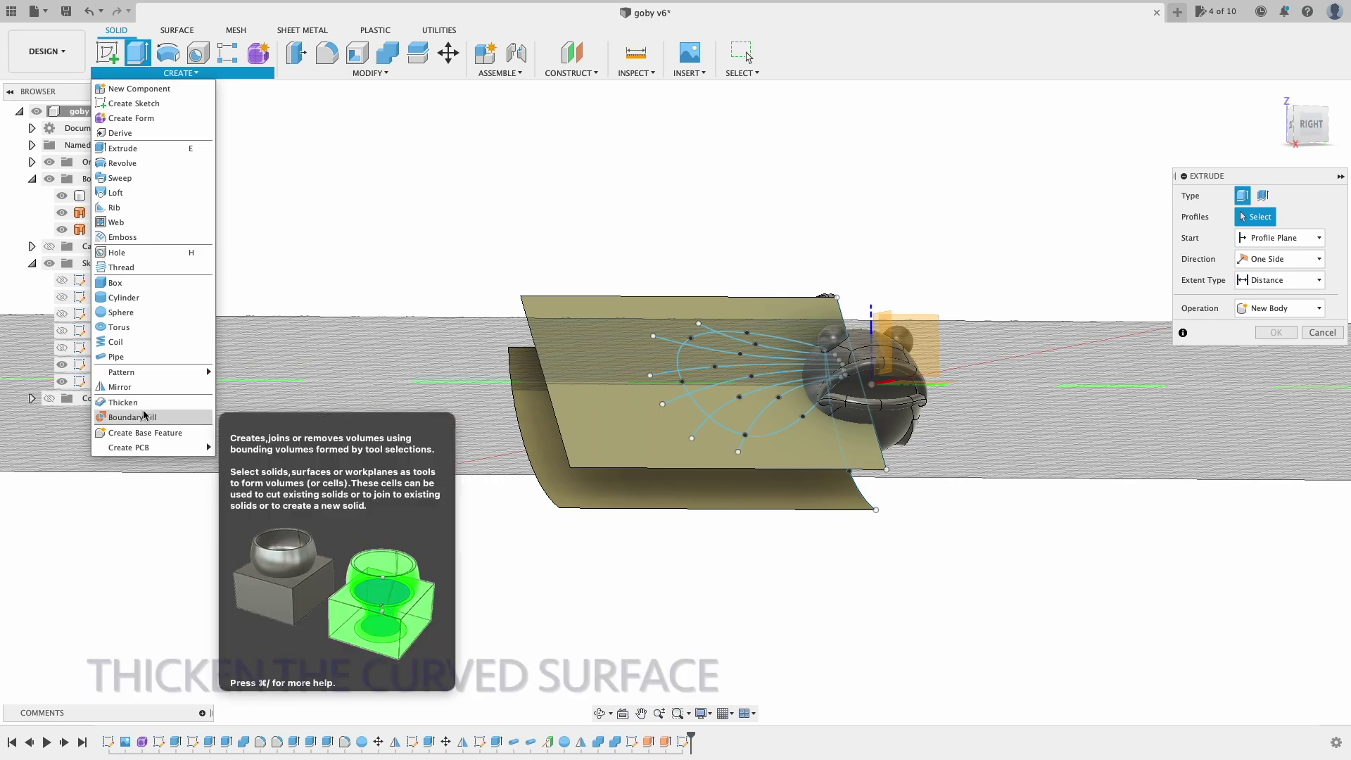
left_click(147, 402)
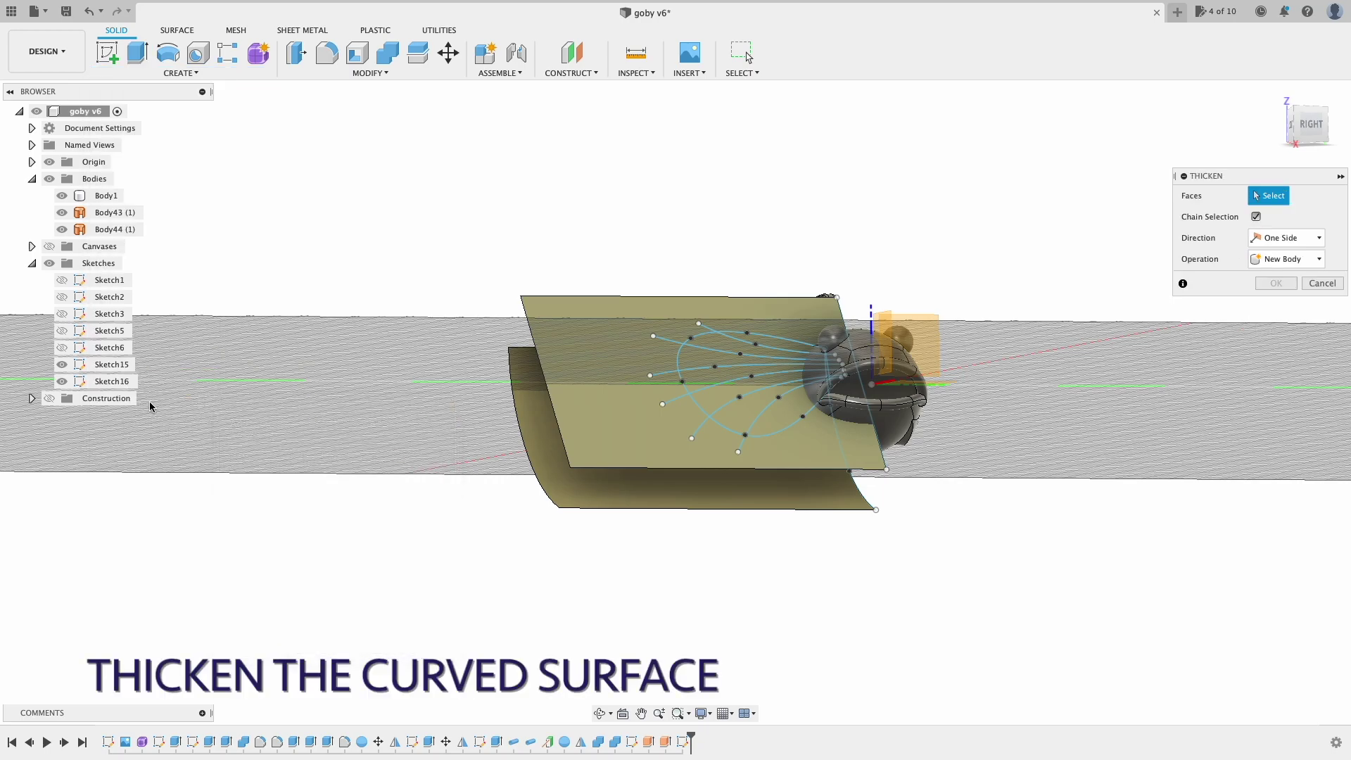
left_click(552, 440)
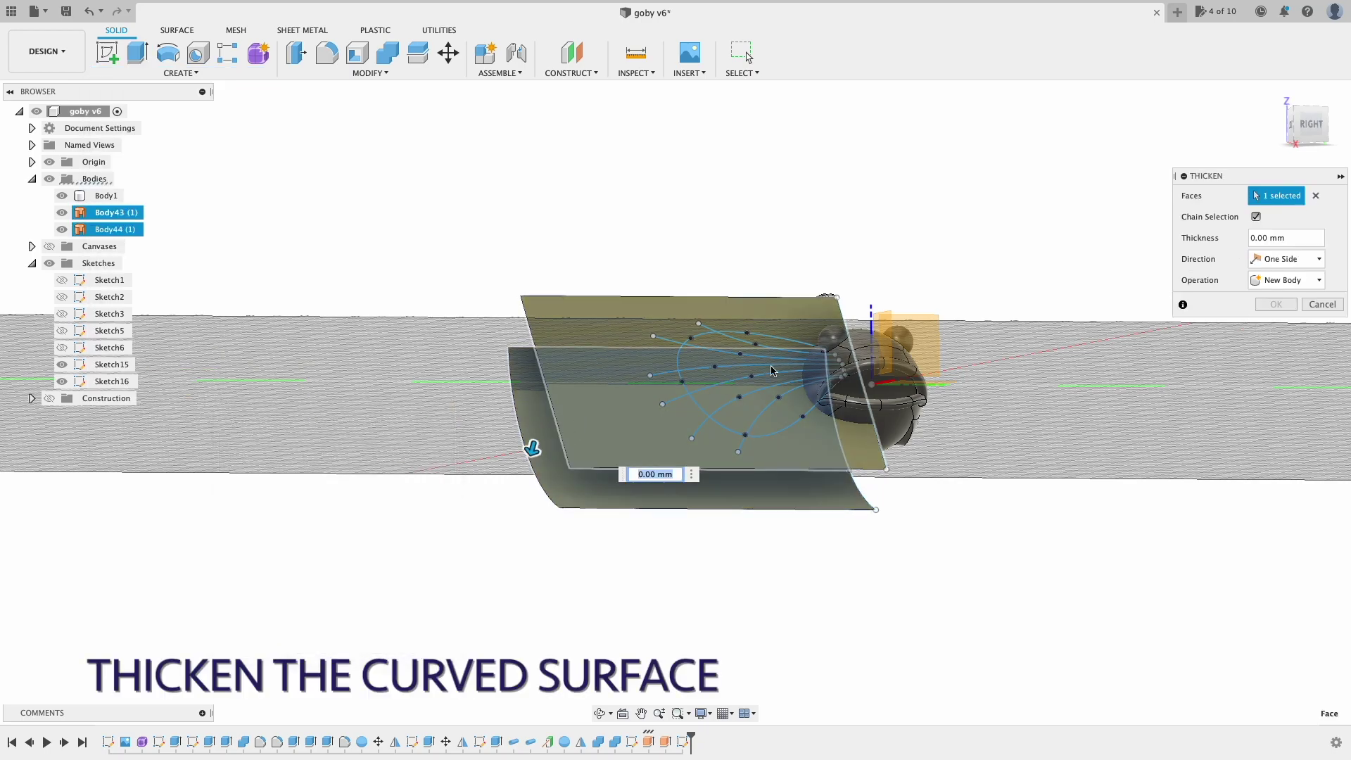
left_click(1295, 126)
left_click(1293, 129)
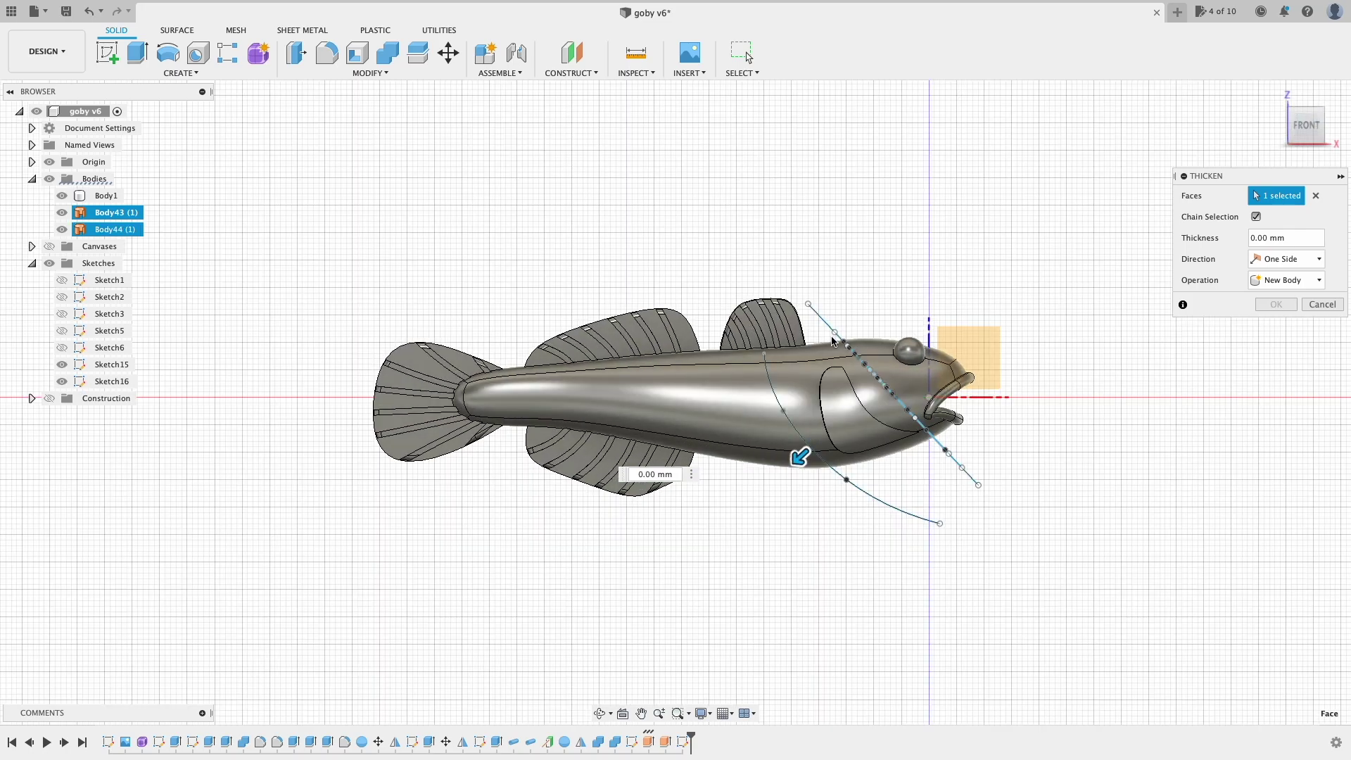
left_click_drag(802, 457, 820, 468)
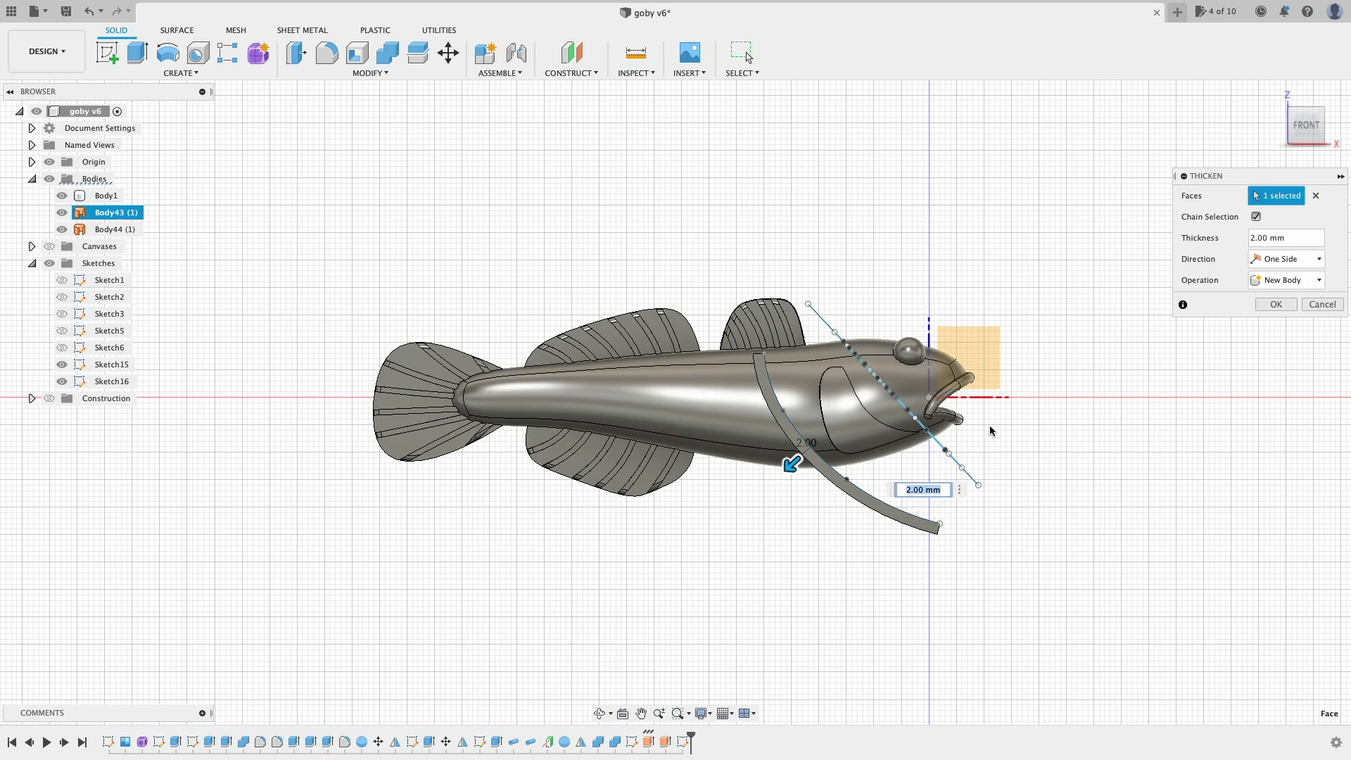
left_click(1275, 304)
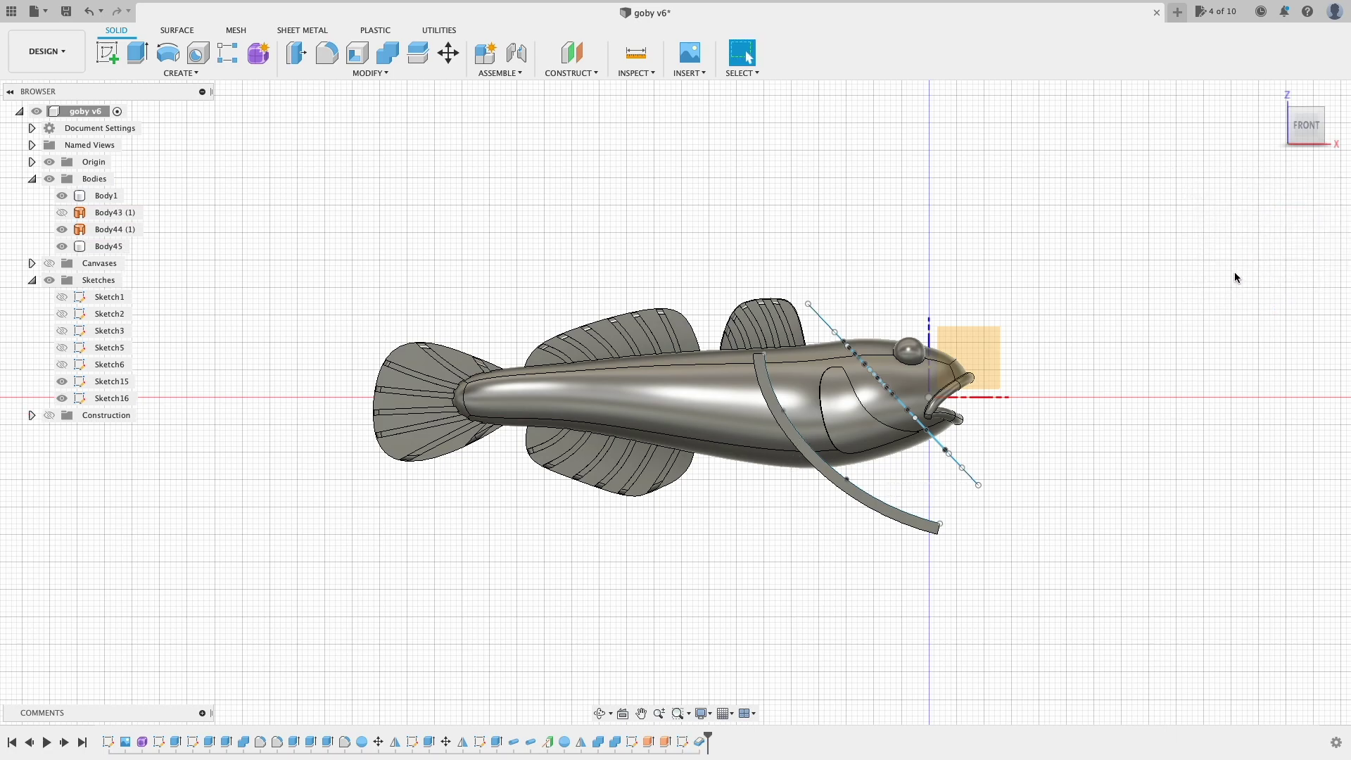
Step: Start another sketch on the flat surface that carries the pectoral fin outline
mouse_move(1306, 138)
left_click_drag(1305, 137, 1277, 143)
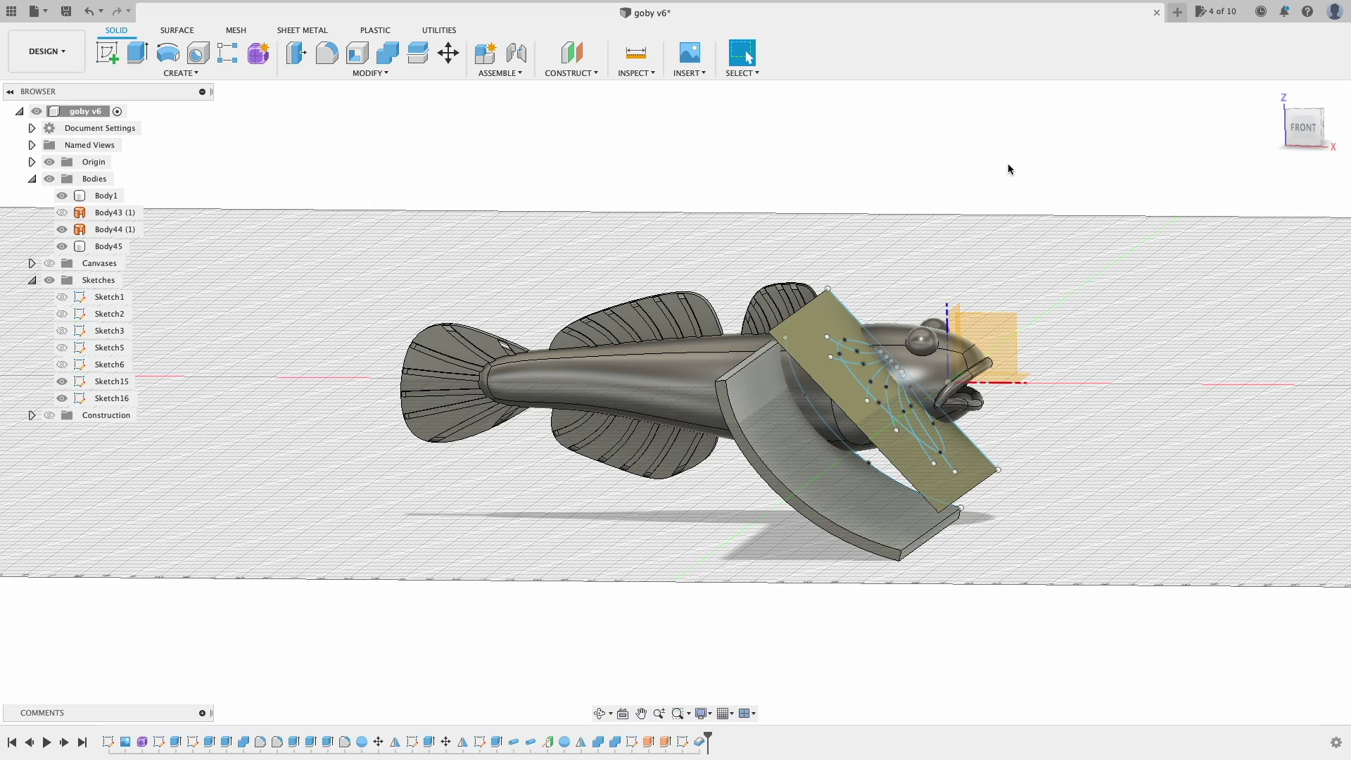
left_click(107, 53)
left_click(806, 339)
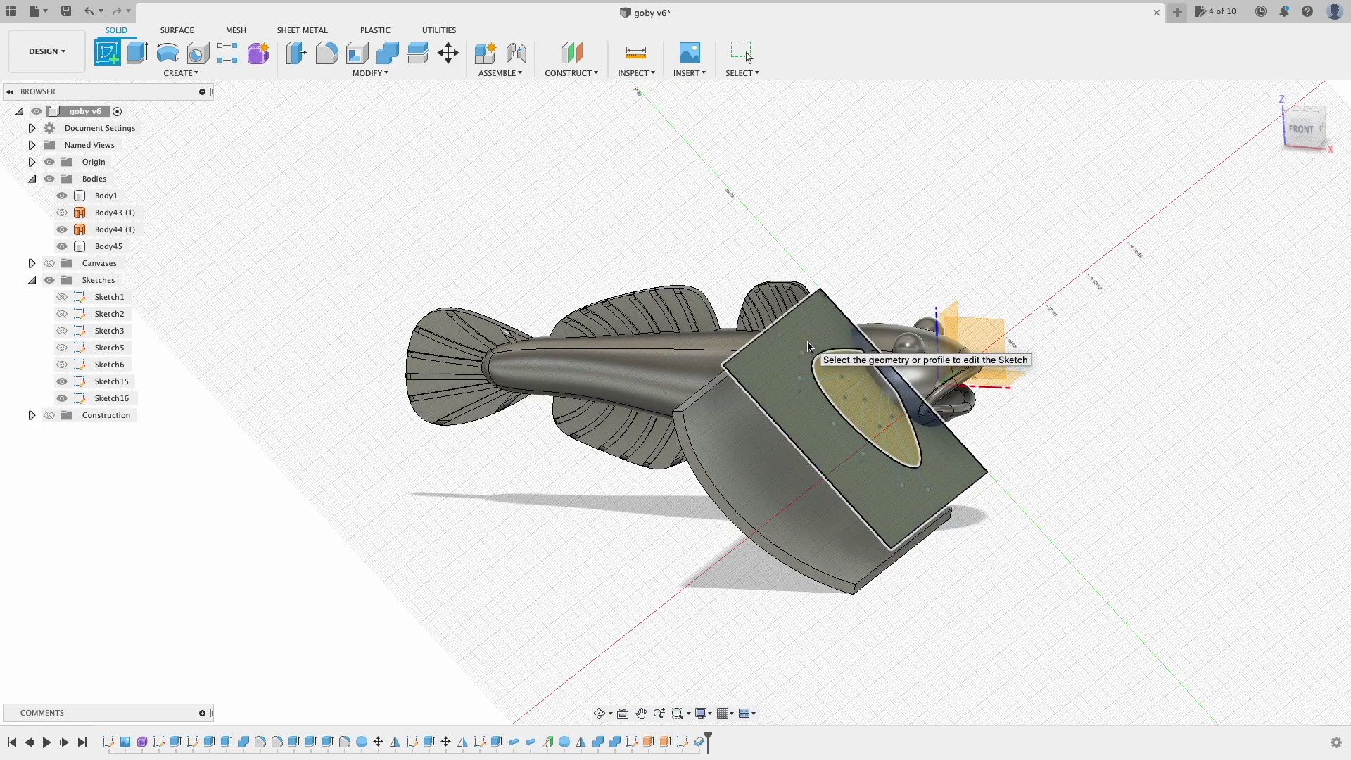
left_click(1293, 136)
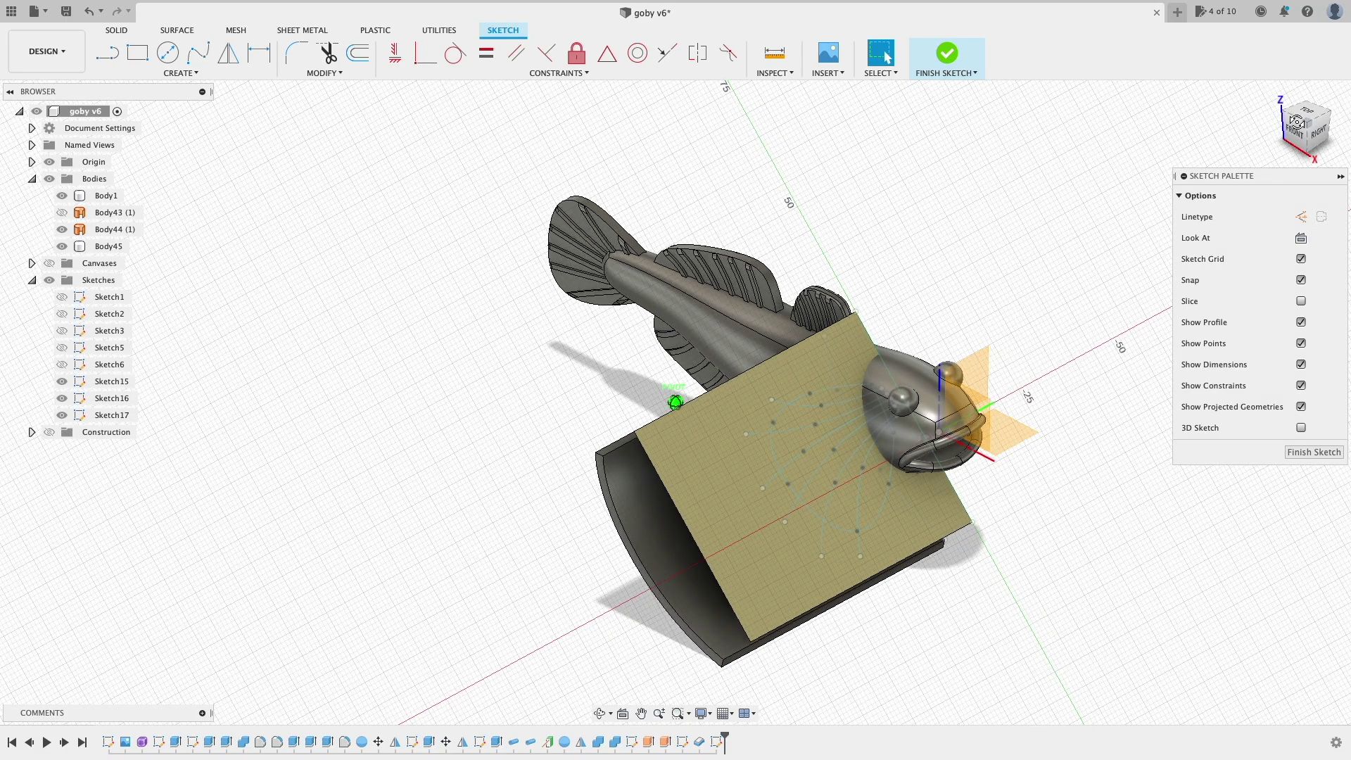
Step: Start Project To Surface, hide the thickened body, show the original curved surface and select it as the target face
left_click(179, 73)
mouse_move(164, 297)
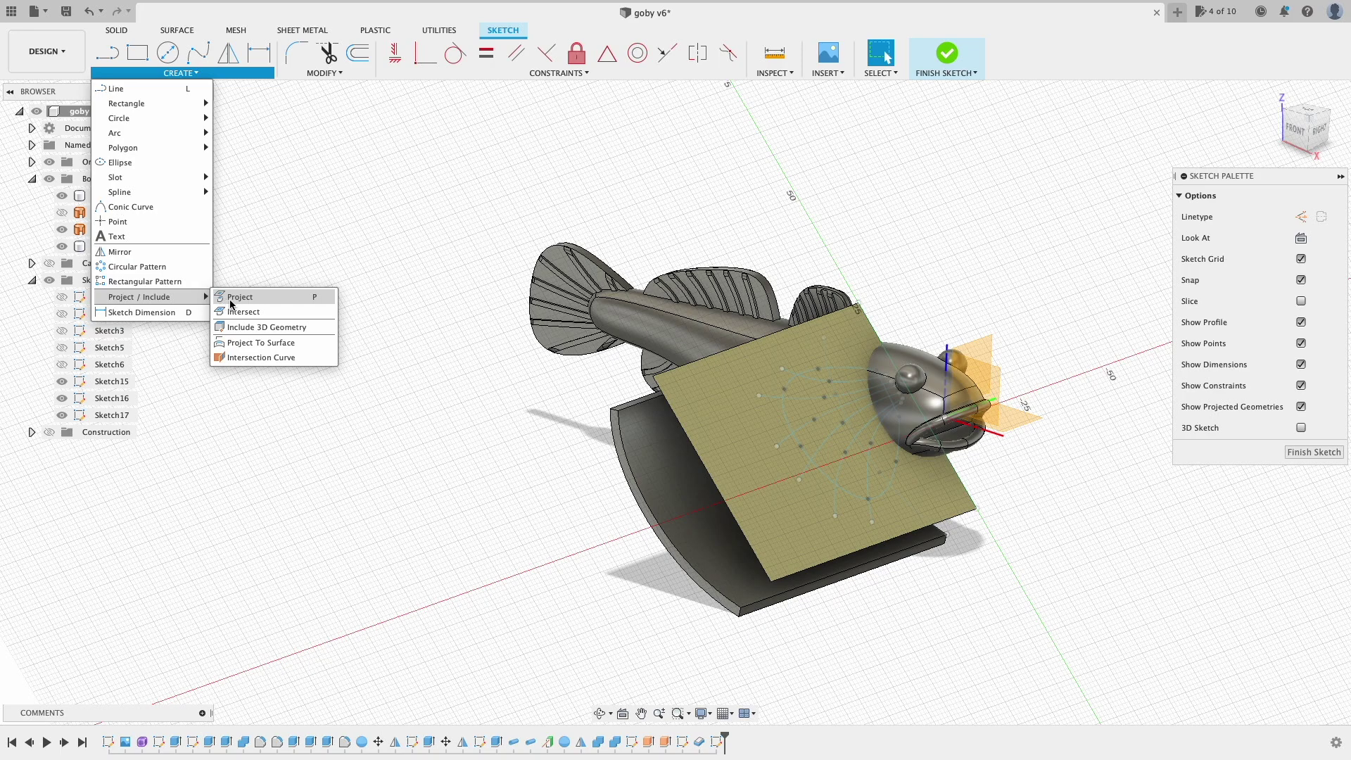
left_click(262, 342)
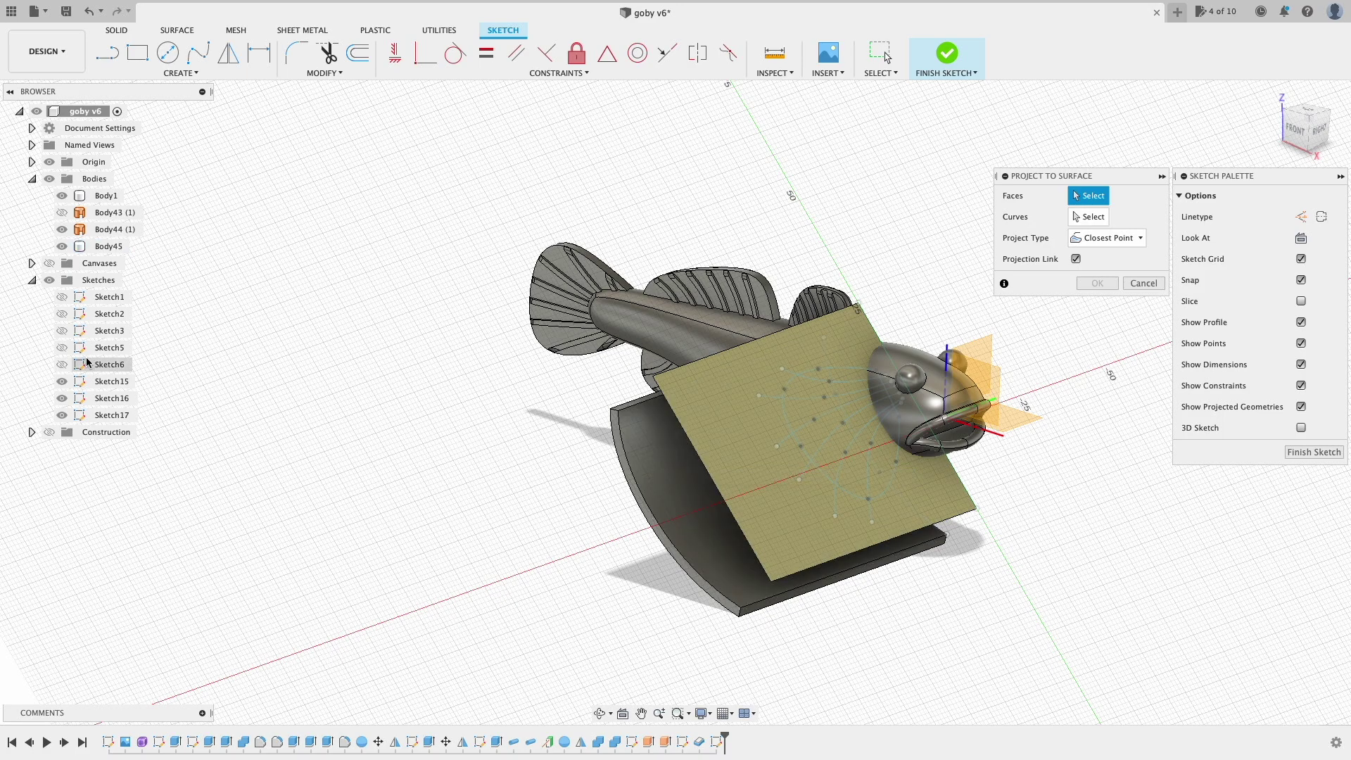
left_click(62, 246)
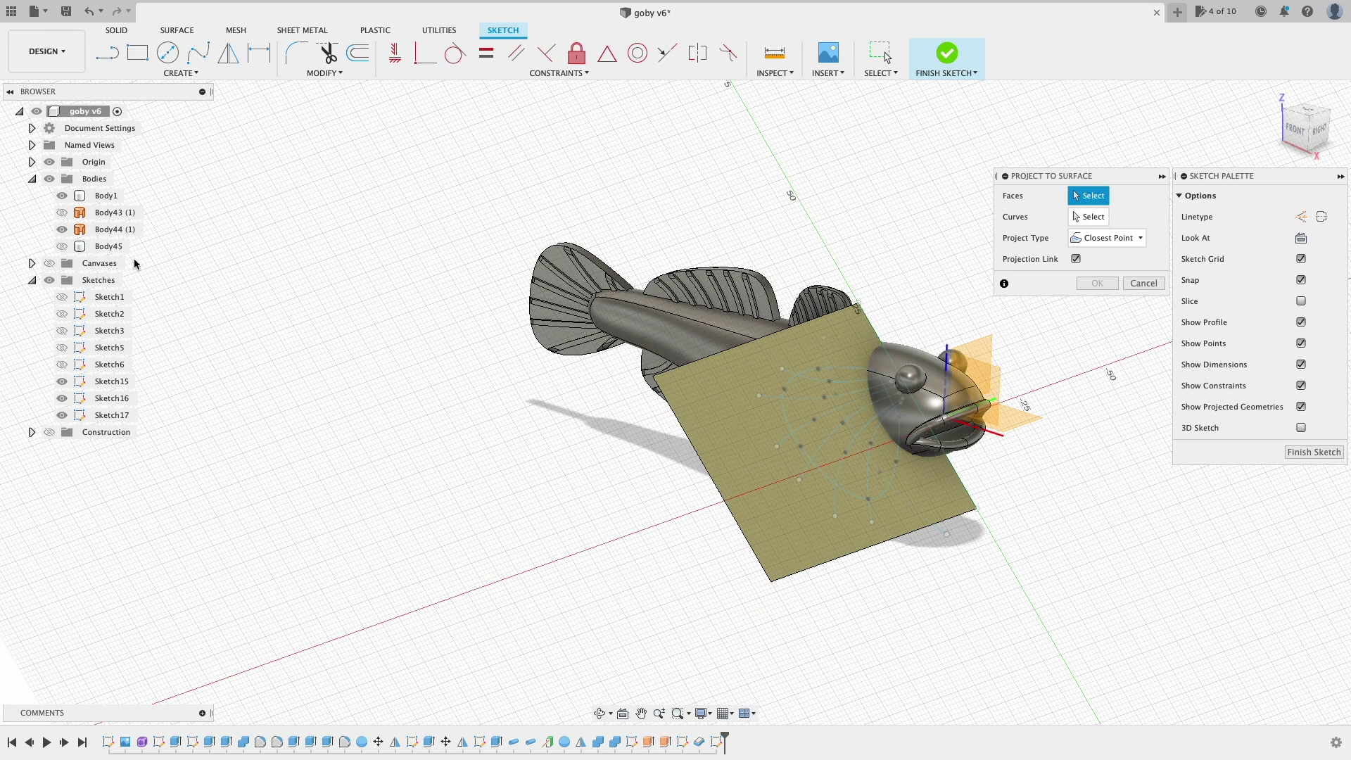
left_click(61, 215)
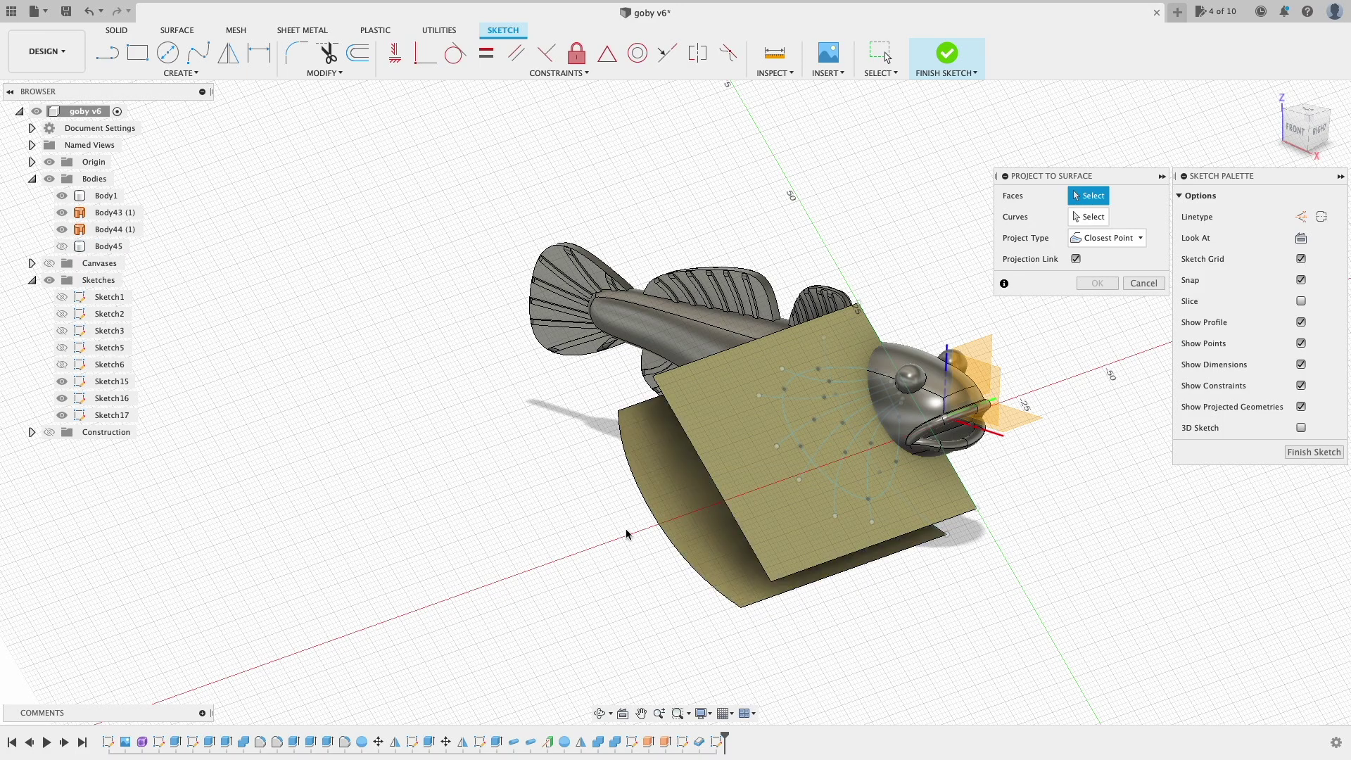
left_click(665, 487)
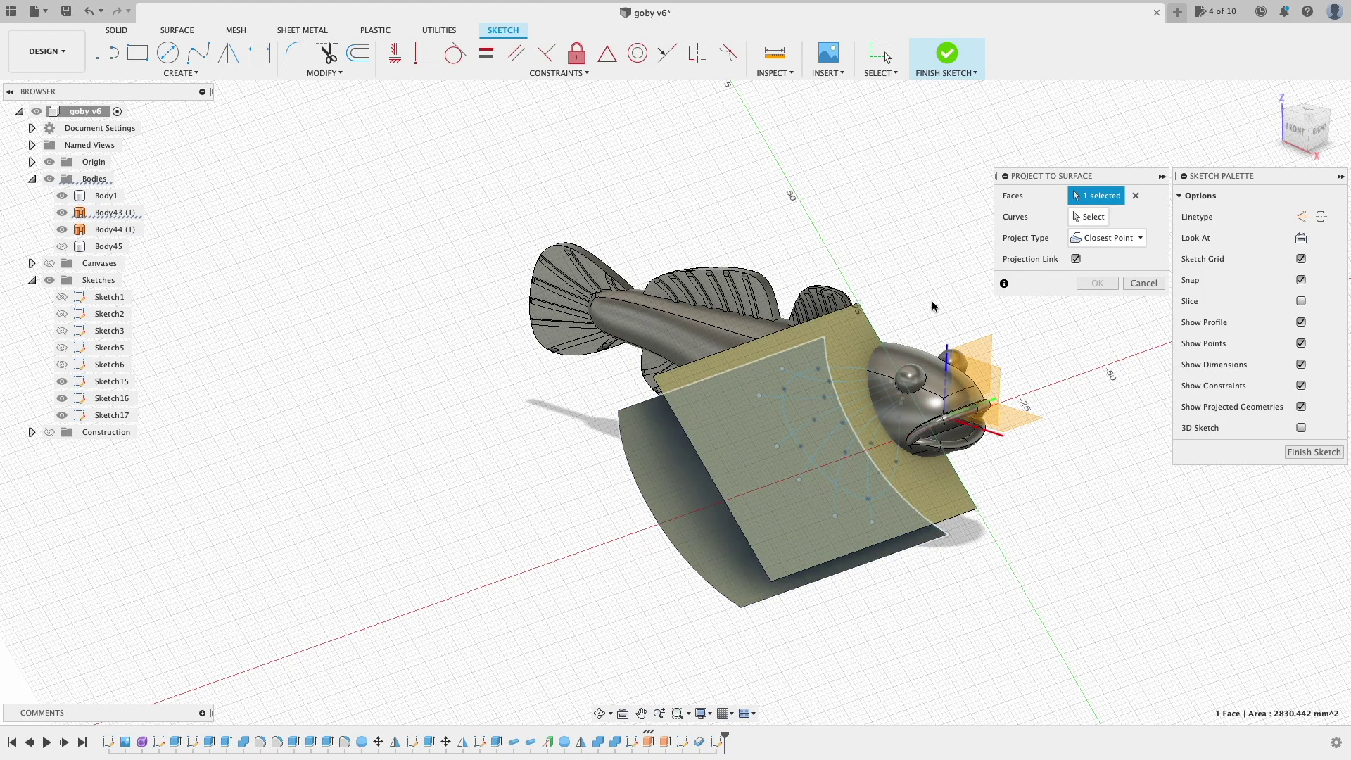
Step: Project the six fin spine splines onto the curved surface with the Closest Point type
left_click(1090, 218)
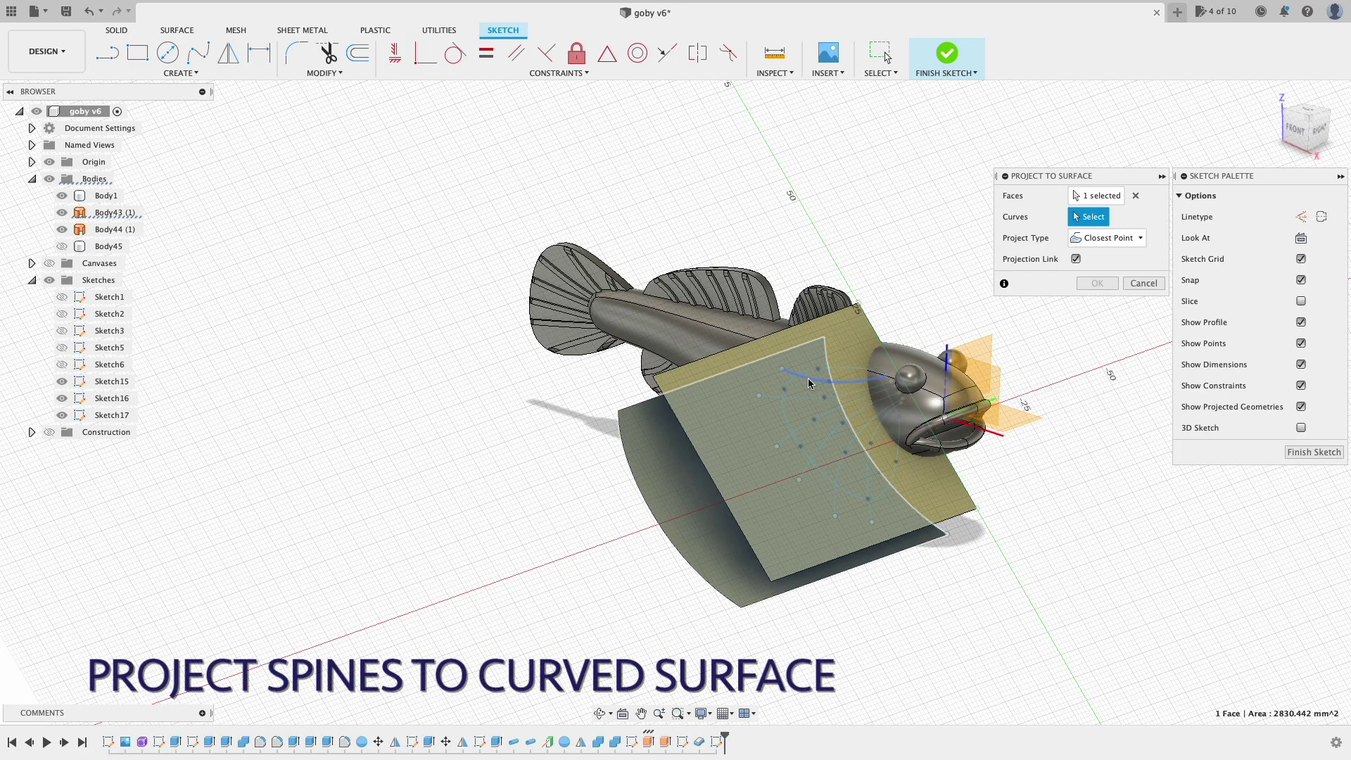
left_click(808, 399)
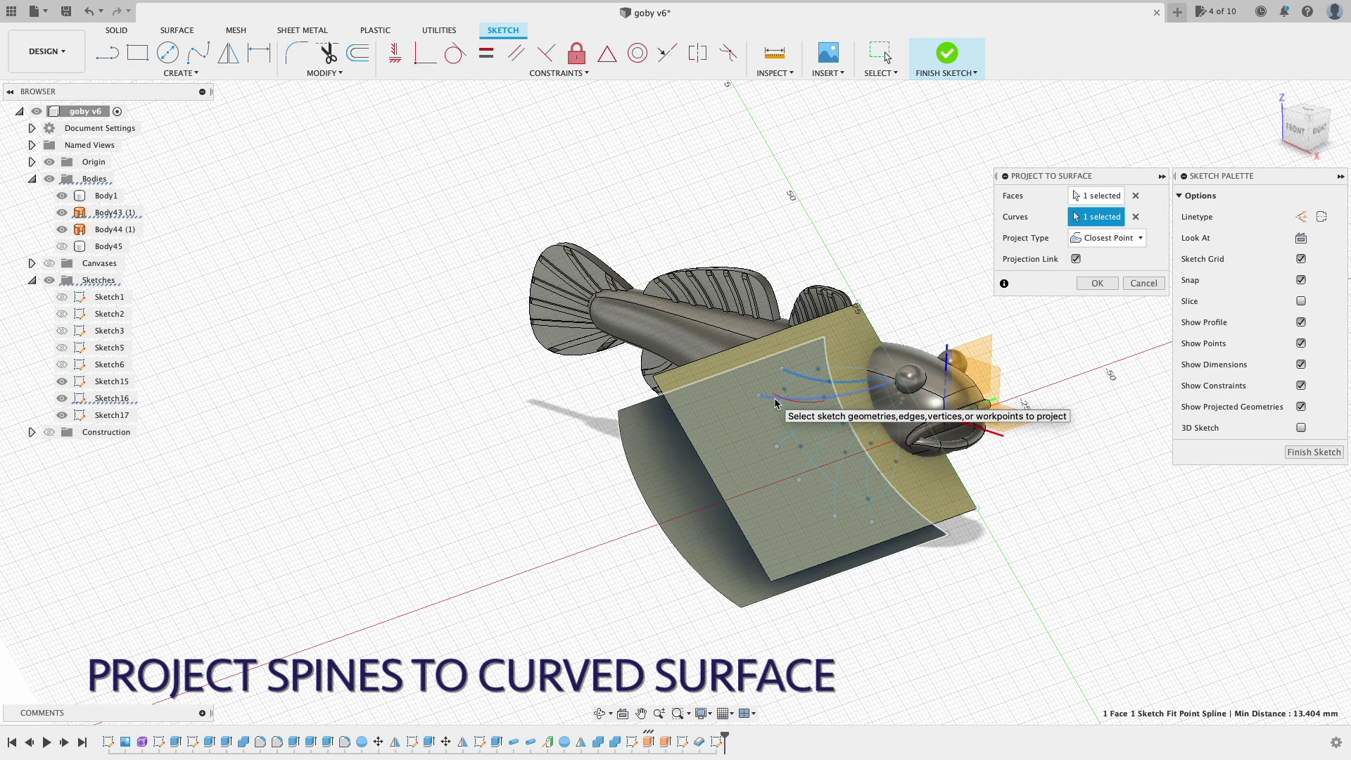
left_click(785, 434)
left_click(795, 450)
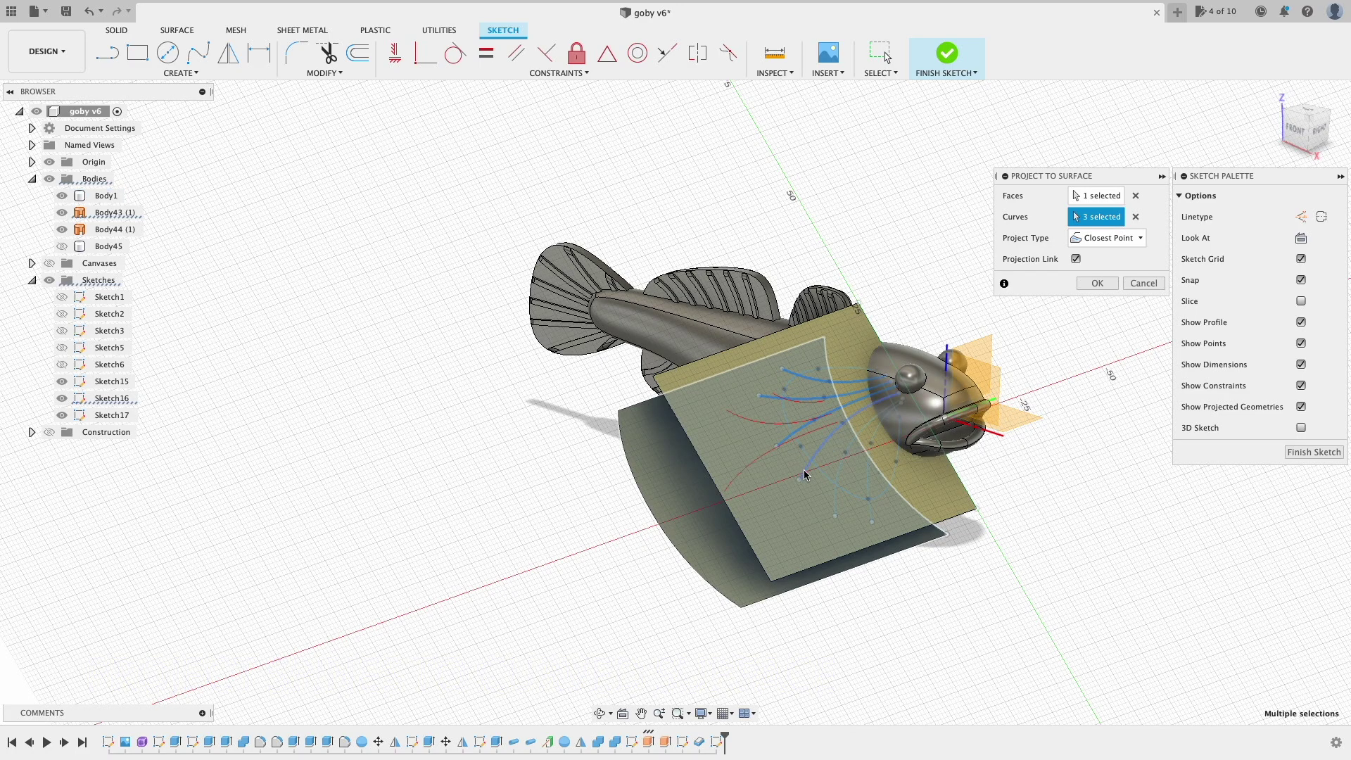
left_click(804, 474)
left_click(836, 506)
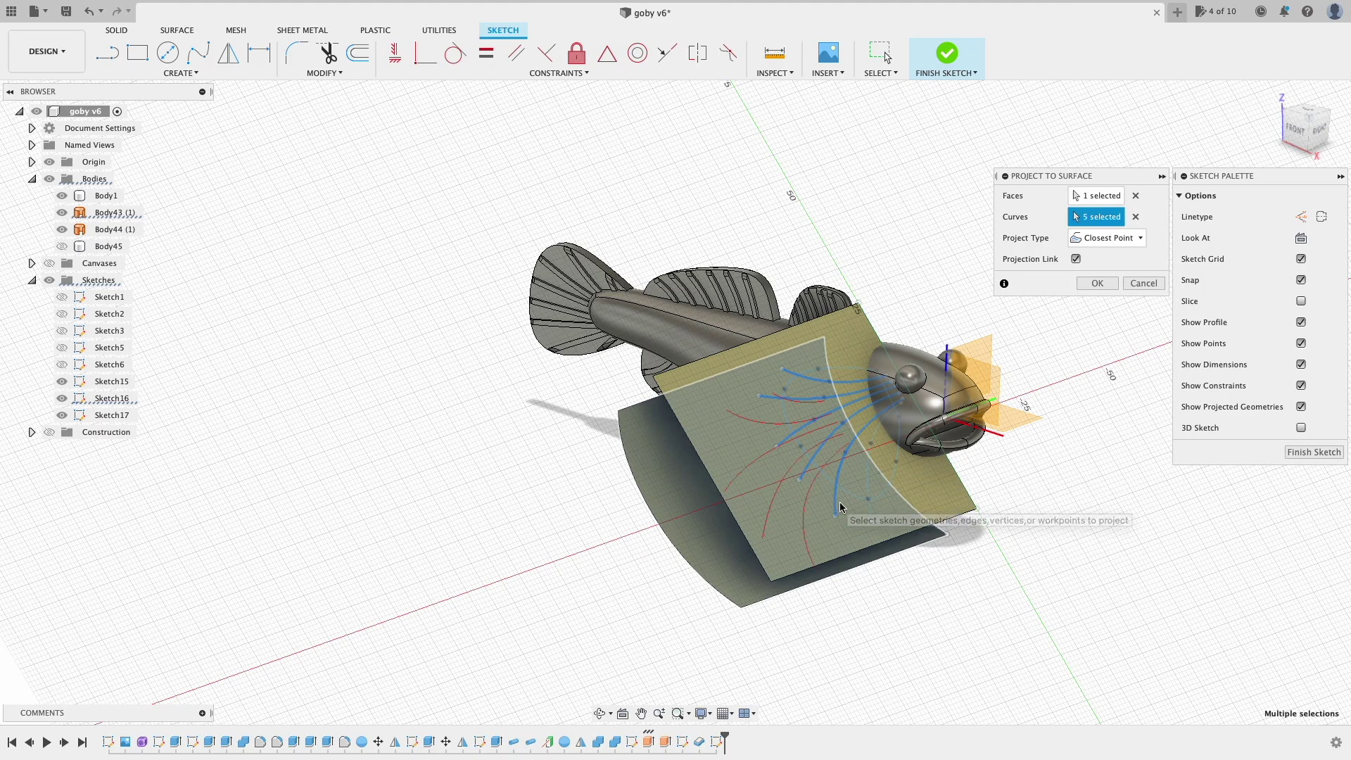
left_click(872, 515)
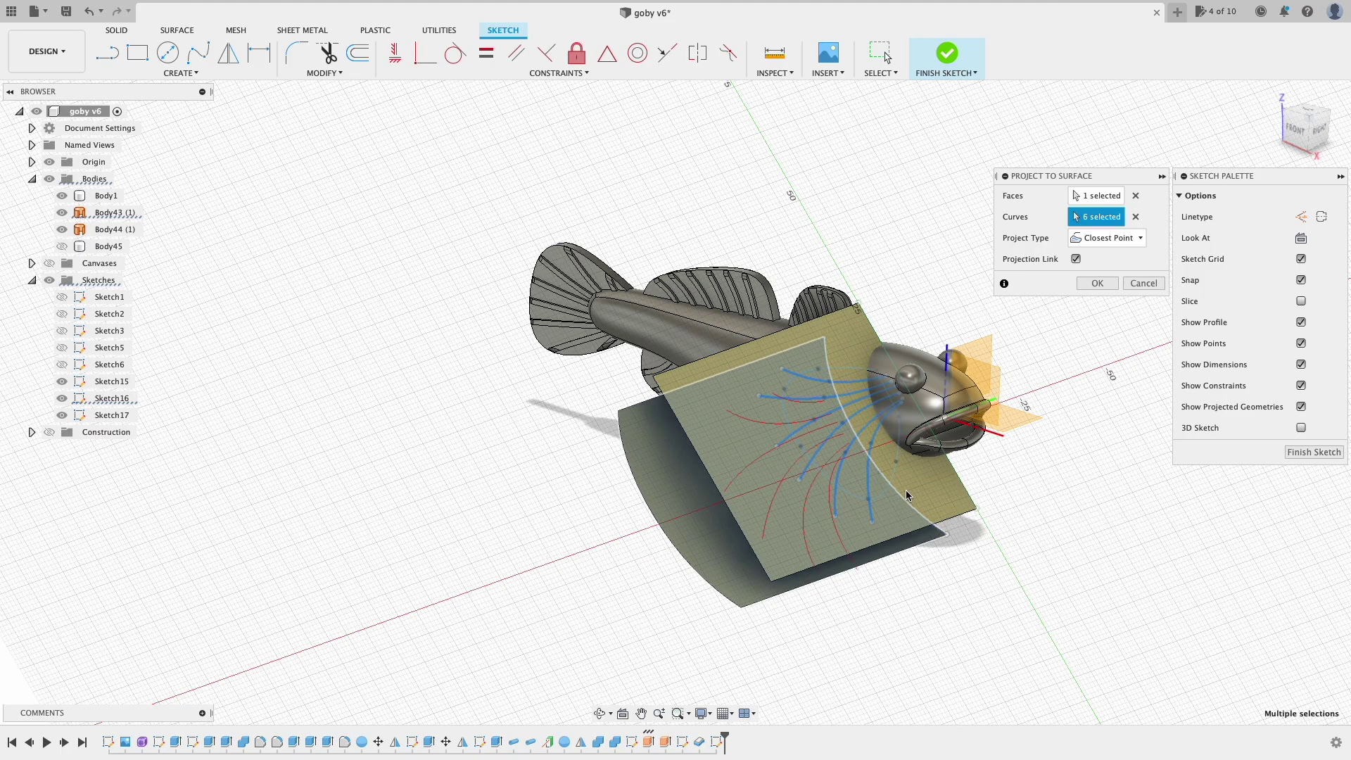
left_click(1096, 284)
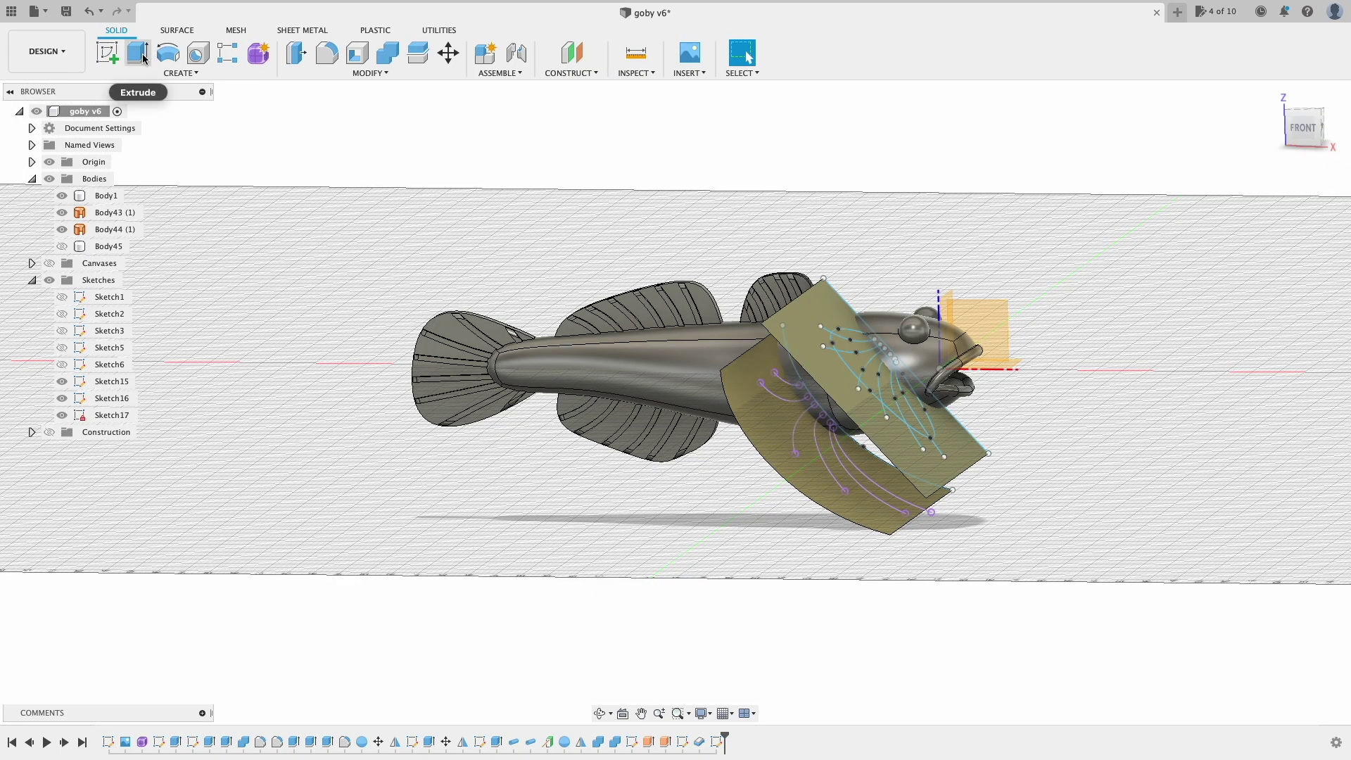
Step: Thin-extrude the uppermost projected spine spline by -1 mm with a 1 mm wall on Side 1, using the Join operation
left_click(138, 53)
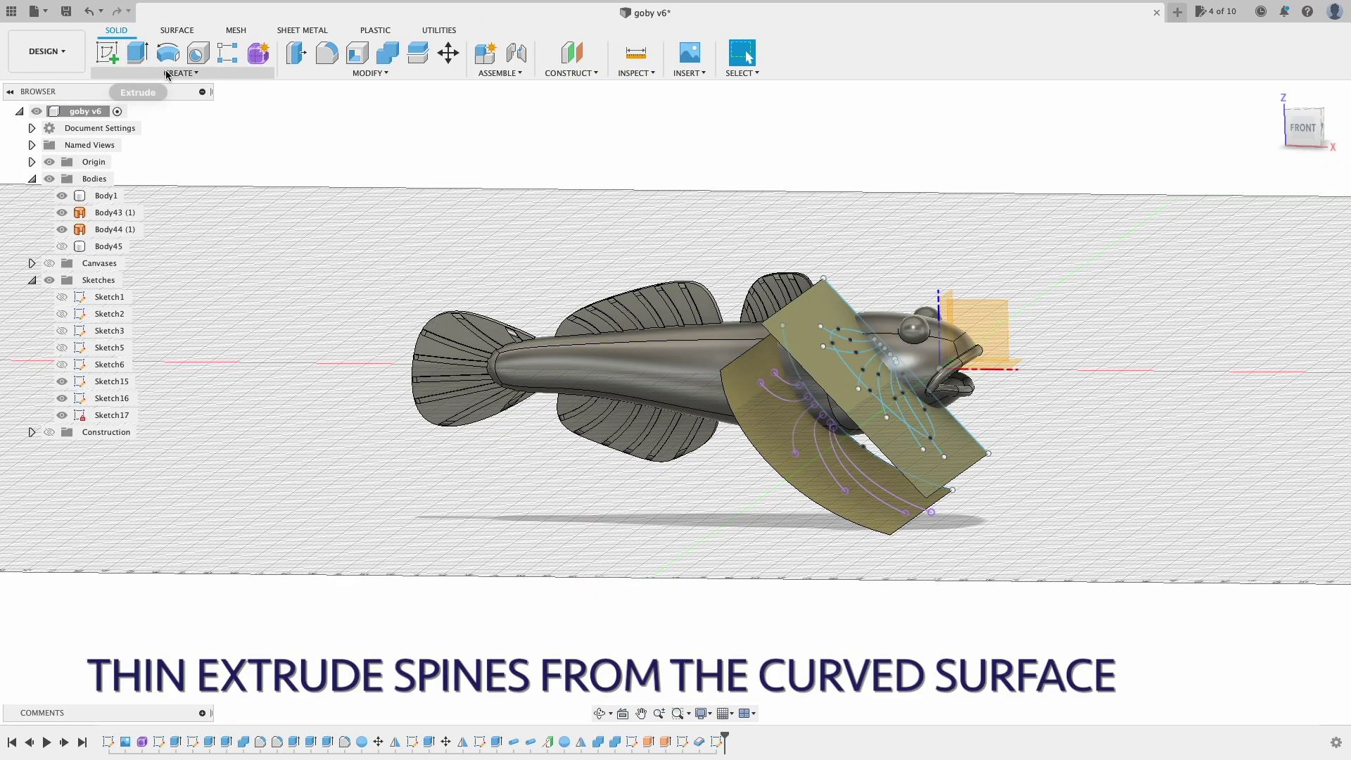
left_click(1263, 195)
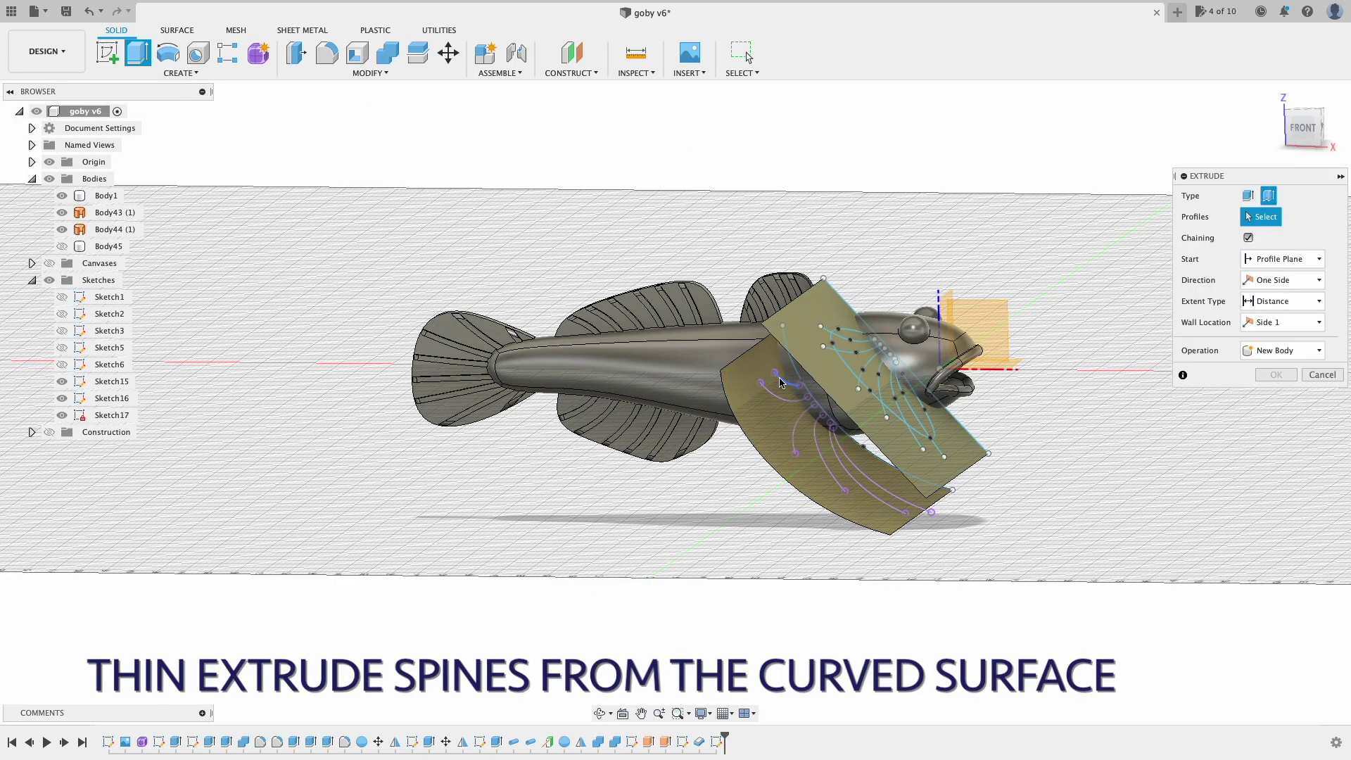
left_click(780, 382)
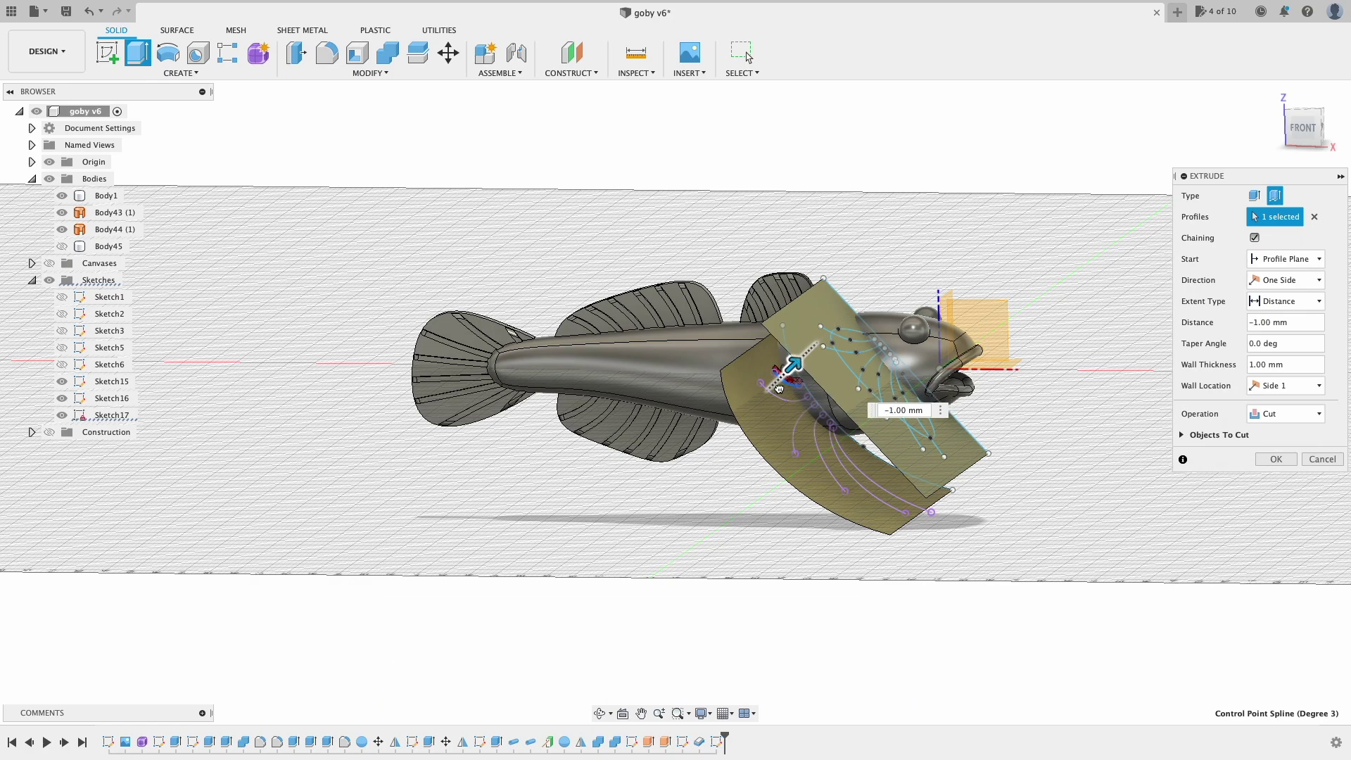
left_click(1302, 413)
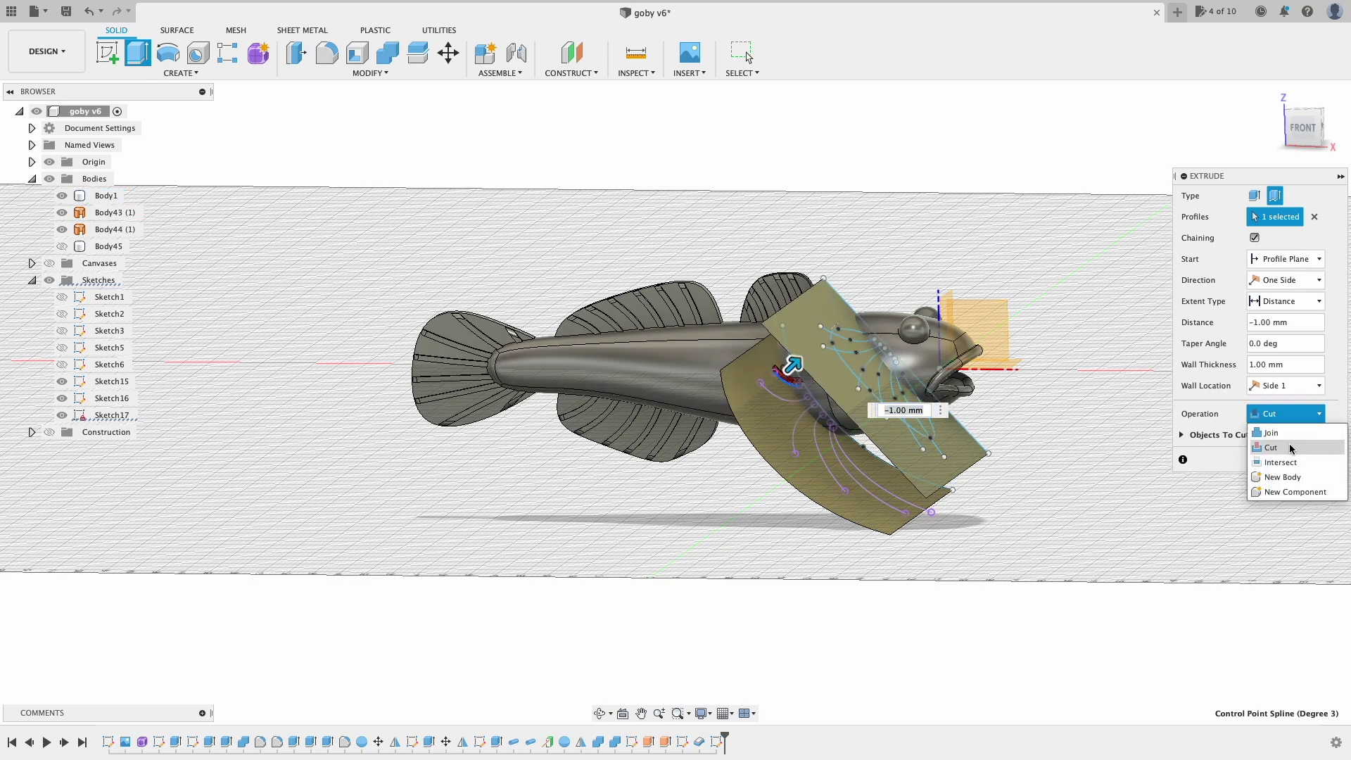
left_click(1276, 433)
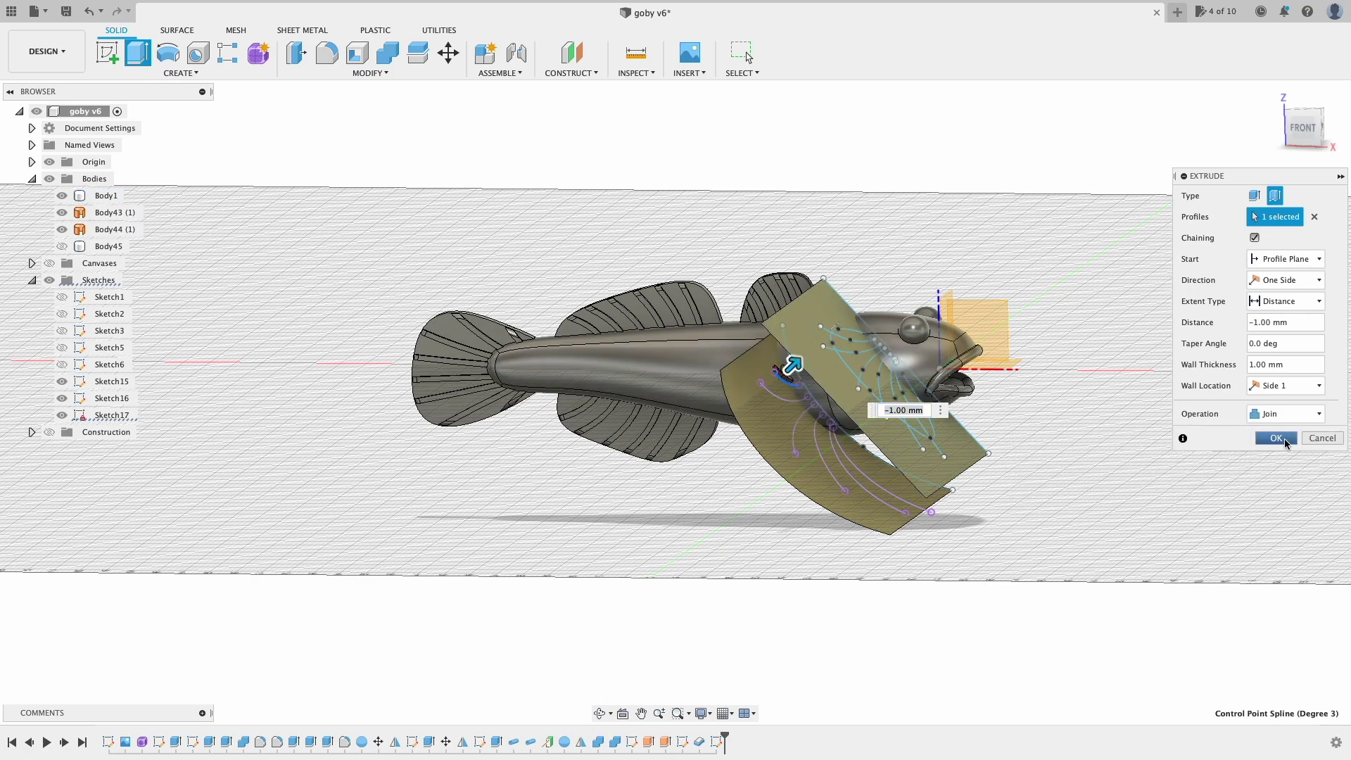
left_click(1276, 438)
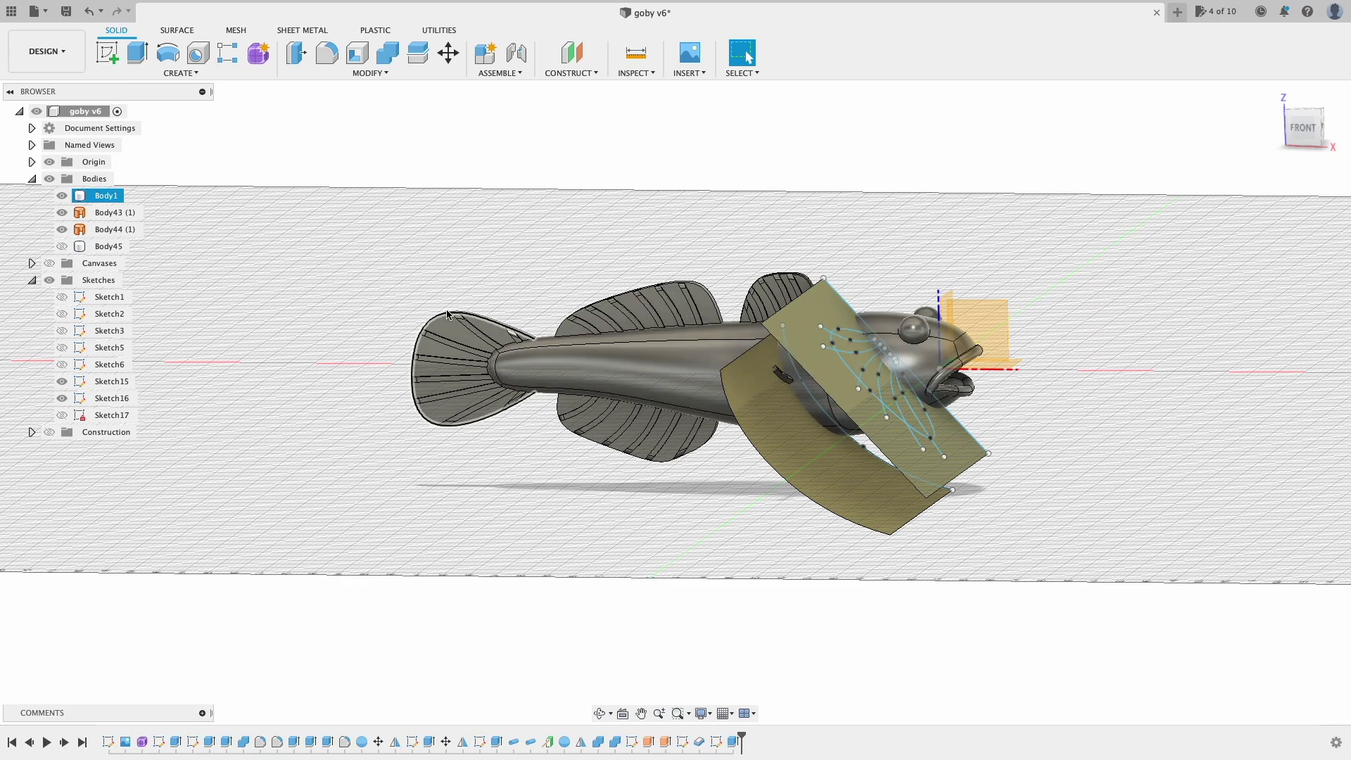
Step: Hide the fish body and show the thickened curved body behind the projected spines
key("ctrl+z")
left_click(62, 196)
left_click(62, 246)
Step: Thin-extrude the second and third projected spine splines on the thickened curved body with a 1 mm wall
key("e")
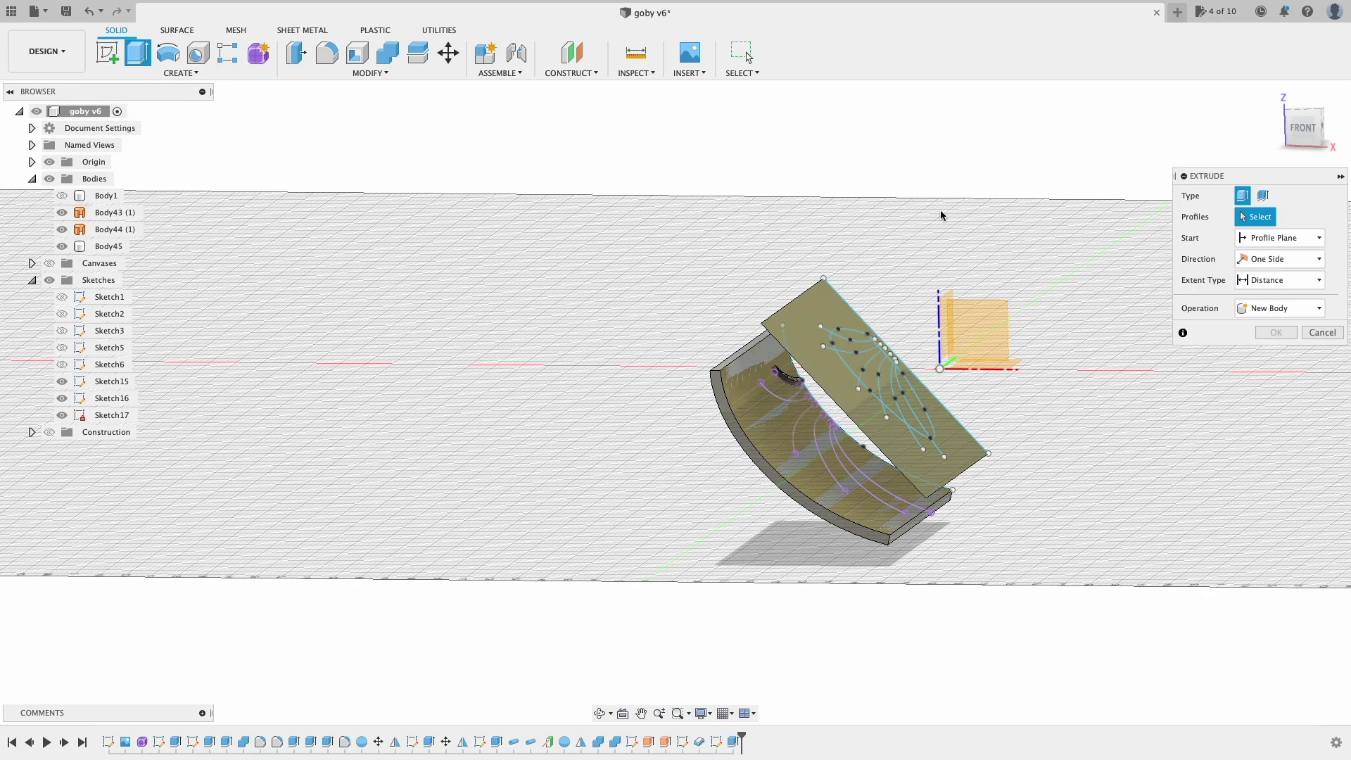
left_click(1274, 196)
left_click(784, 395)
left_click_drag(787, 384, 803, 422)
left_click(1276, 459)
key("e")
left_click(1275, 196)
left_click(798, 426)
left_click(1276, 459)
Step: Thin-extrude the fourth and fifth projected spine splines with a 1 mm wall, giving the fifth a distance of -2 mm
key("e")
left_click(824, 467)
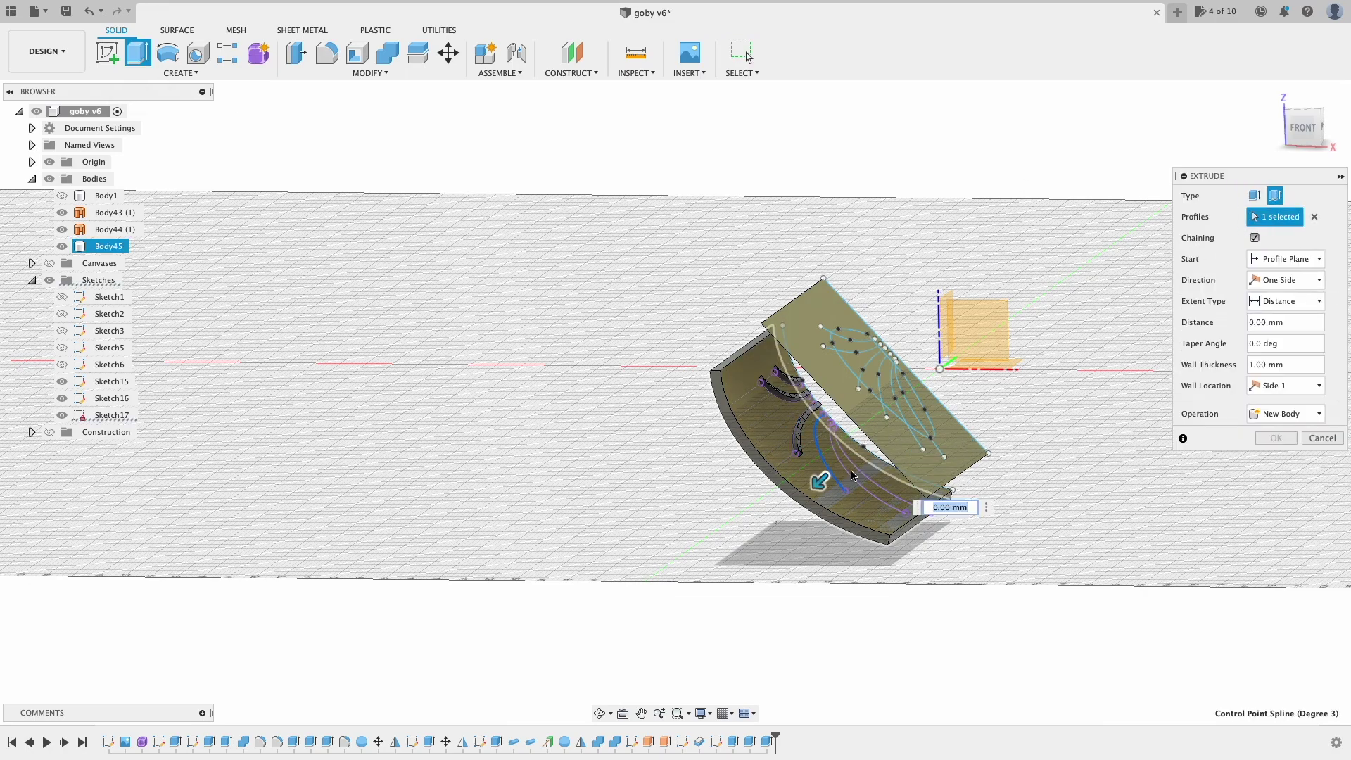
key("Return")
left_click(138, 53)
left_click(1275, 196)
left_click(880, 497)
left_click_drag(893, 483, 880, 498)
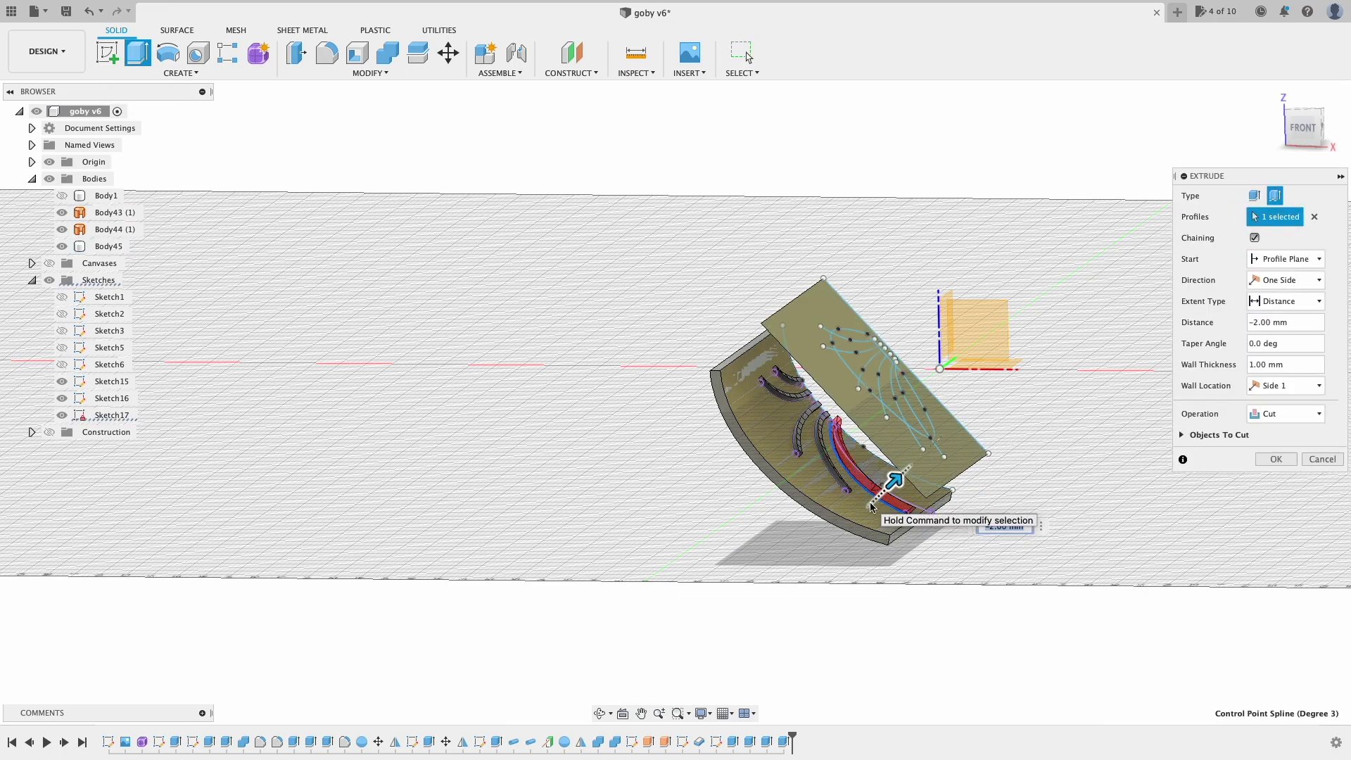
left_click(1276, 459)
double_click(801, 742)
key("Return")
Step: Thin-extrude the last projected spine spline and join it to the thickened curved body
key("e")
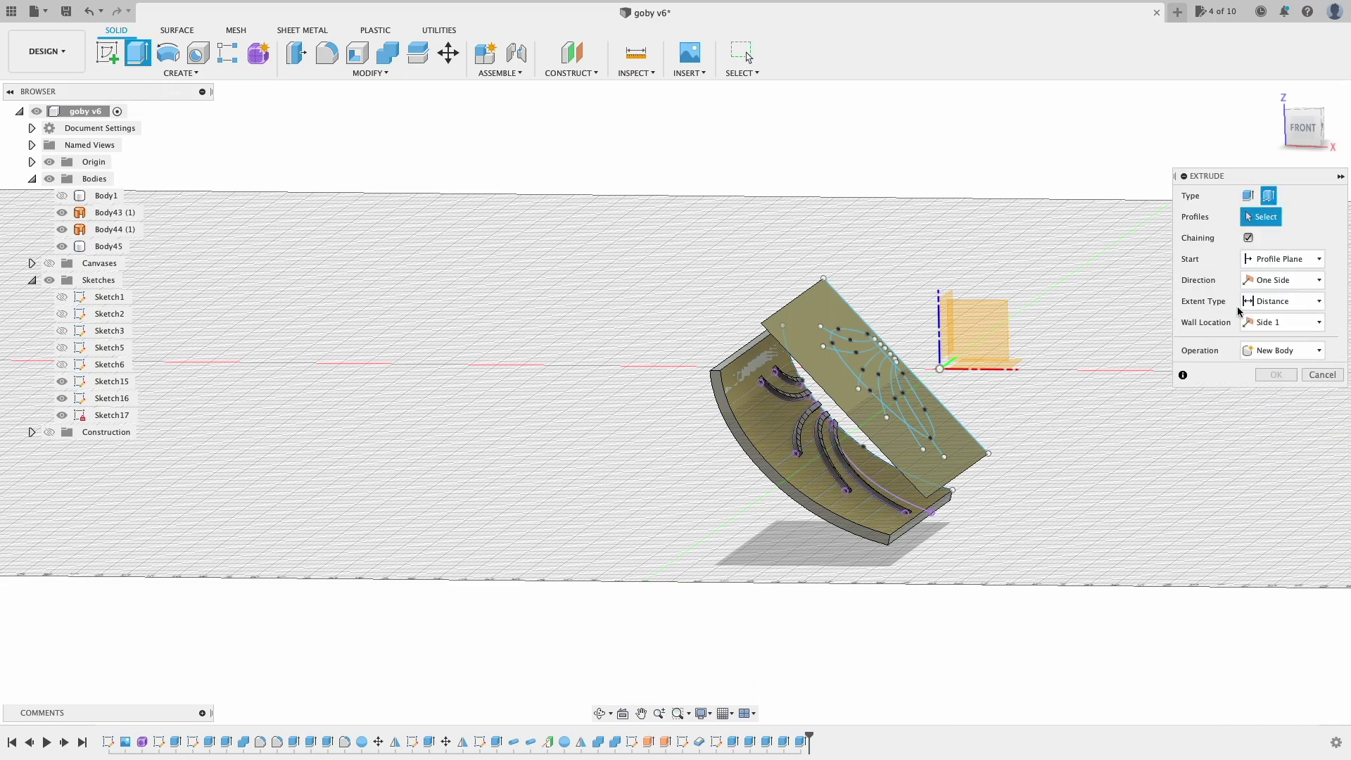
left_click(901, 501)
left_click(1291, 417)
left_click(1273, 446)
key("Return")
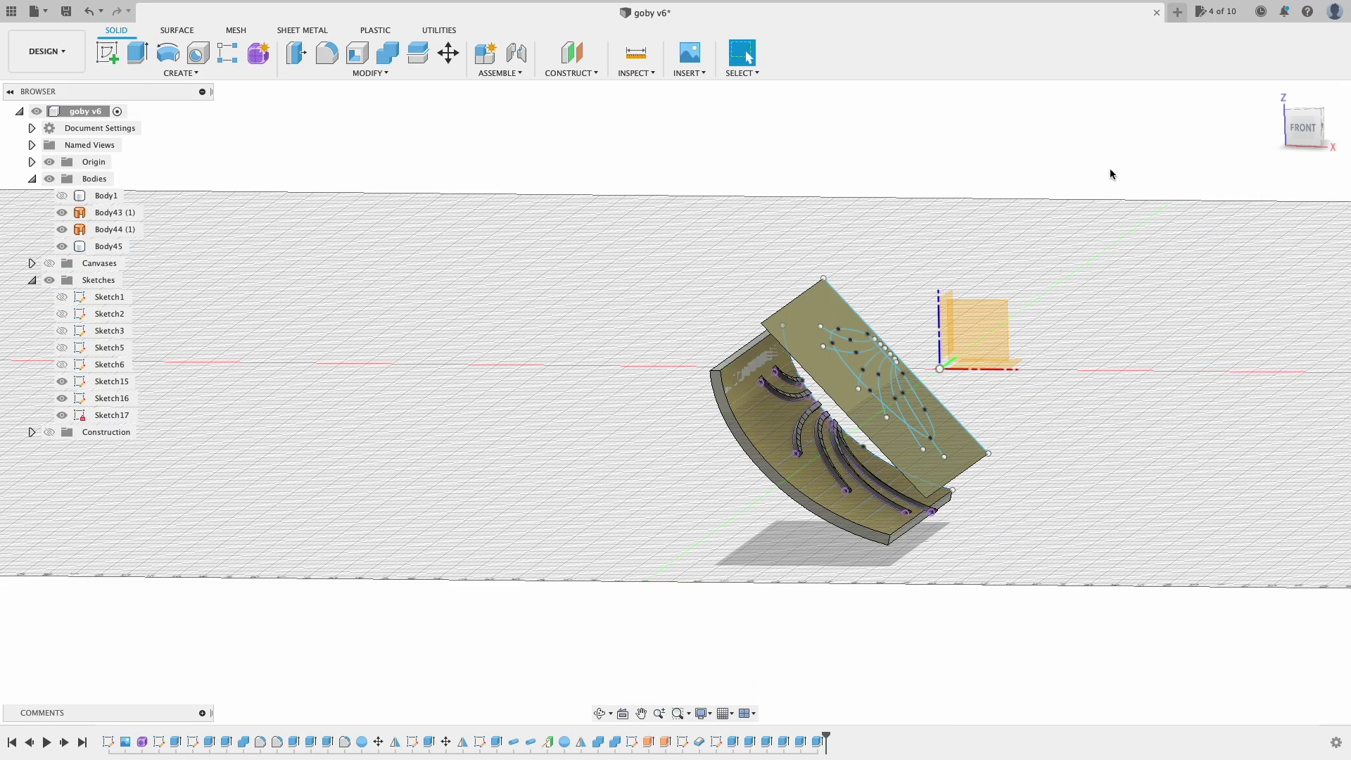
Step: Hide the flat surface and pick all seven profiles inside the pectoral fin outline for an extrusion
left_click(62, 229)
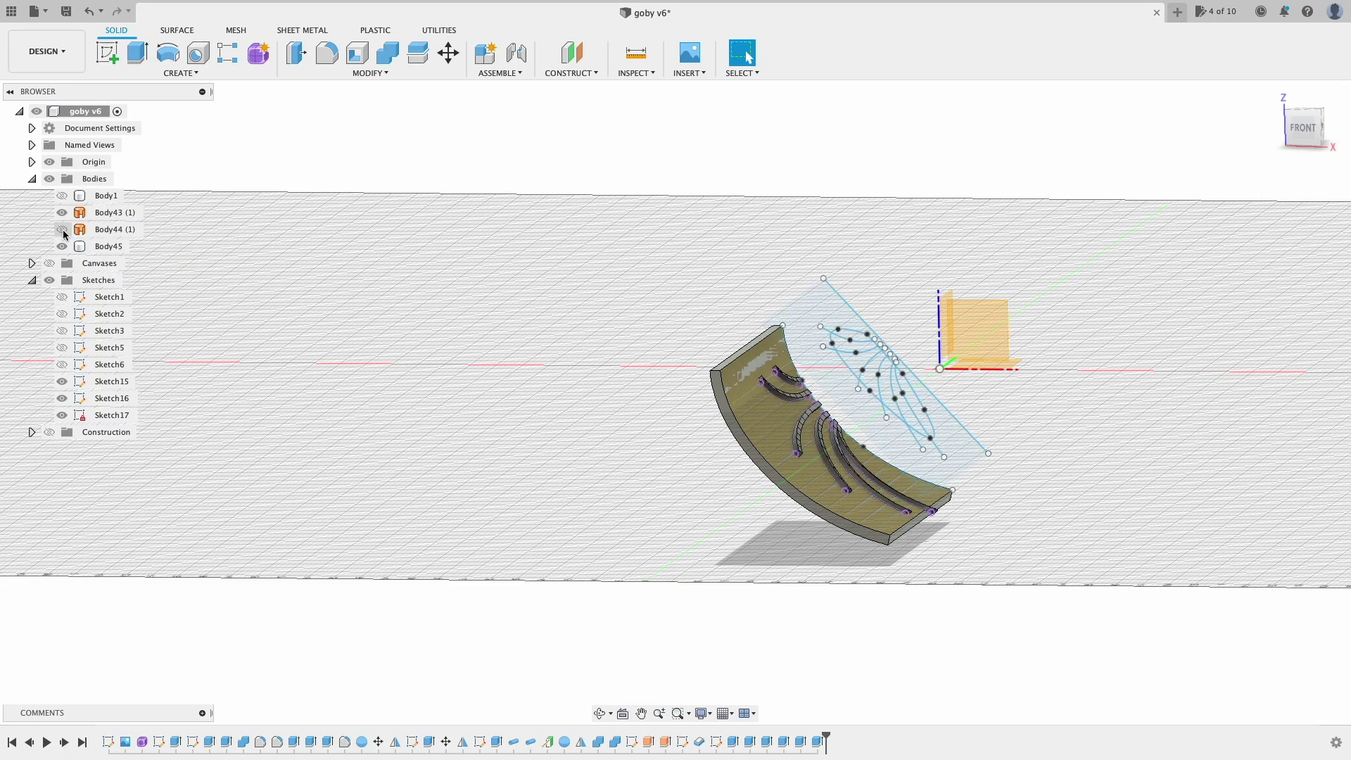
left_click(137, 53)
left_click(853, 336)
left_click(854, 347)
left_click(858, 360)
left_click(870, 375)
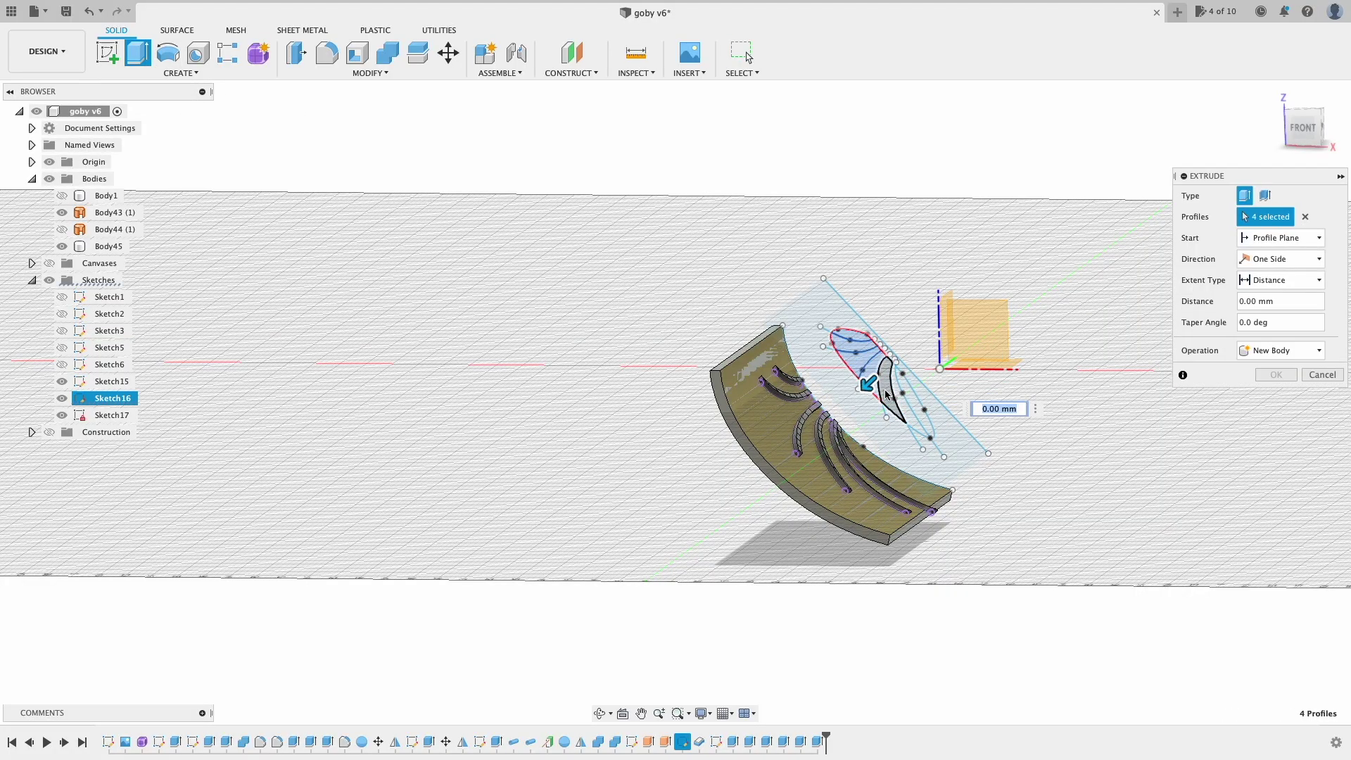
left_click(885, 389)
left_click(901, 404)
left_click(915, 408)
left_click_drag(1303, 131, 1258, 146)
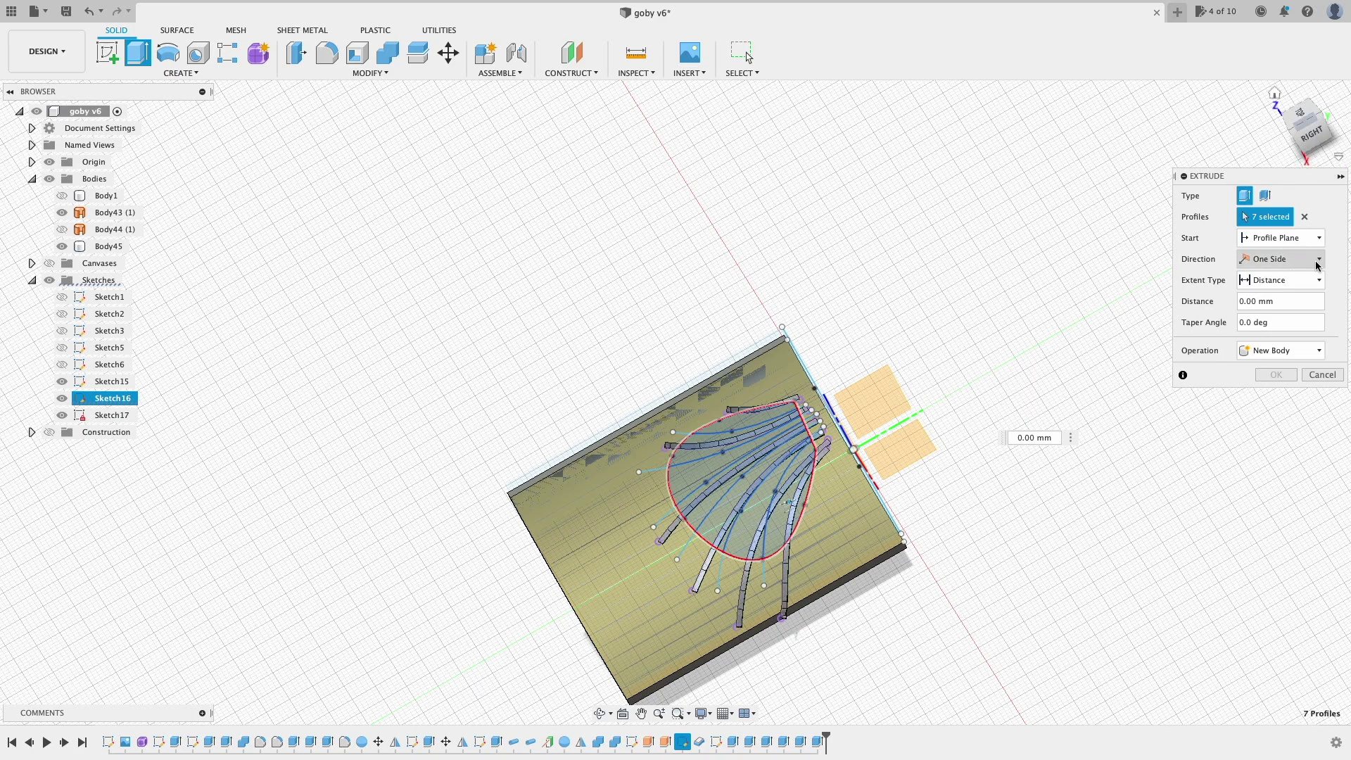
Step: Trim the spined curved body to the fin outline with a symmetric extrusion through All, using the Intersect operation
left_click(1281, 259)
left_click(1277, 300)
left_click(1280, 280)
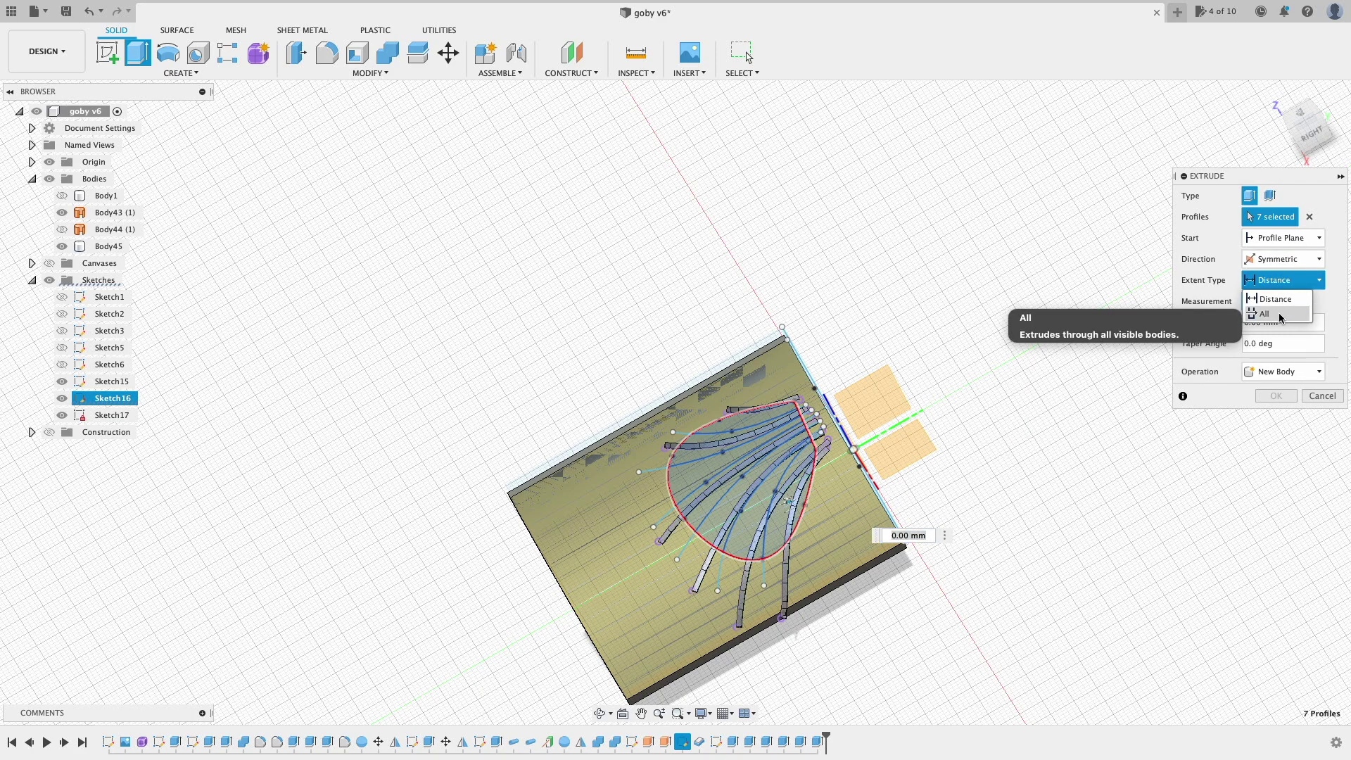
left_click(1278, 313)
left_click(1306, 330)
left_click(1276, 378)
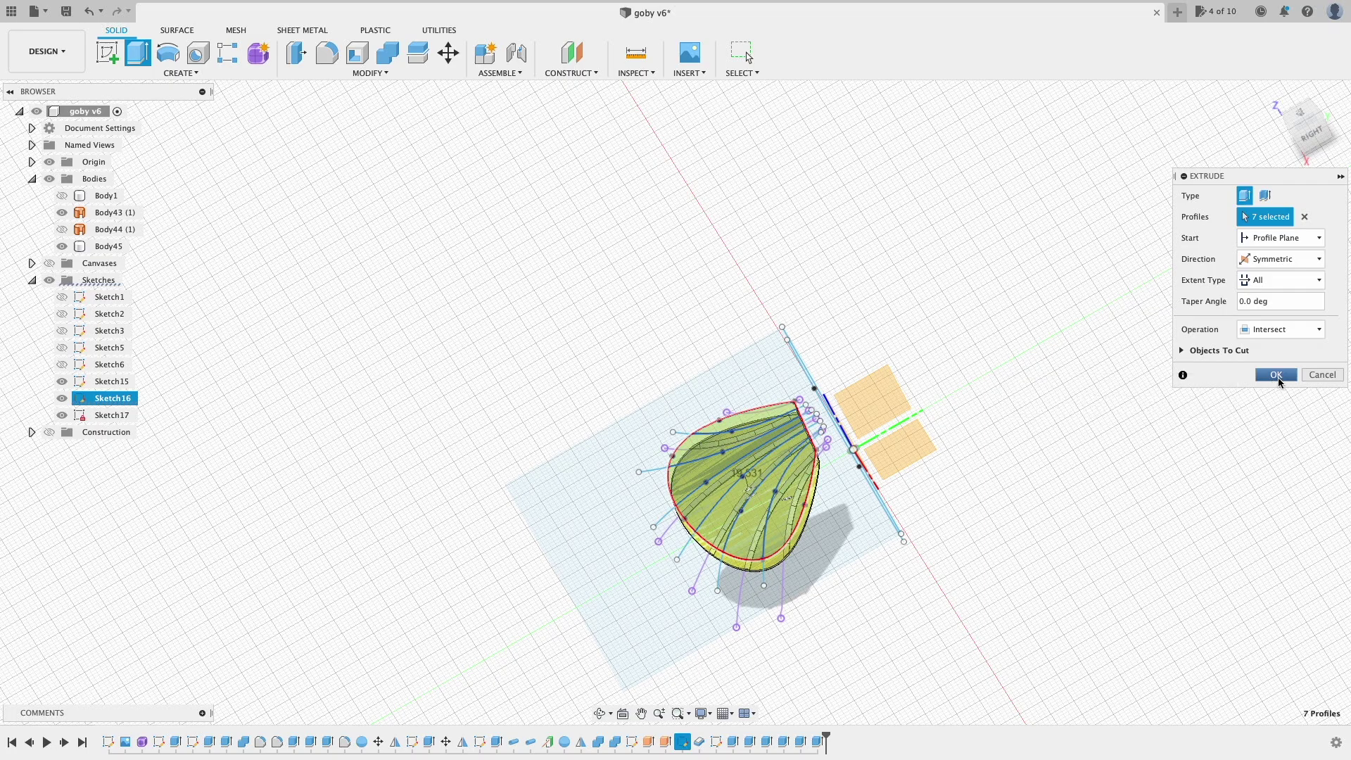
left_click(1275, 376)
Step: Show the fish body with the finished fin and hide the curved surface, origin and sketches
left_click(1305, 126)
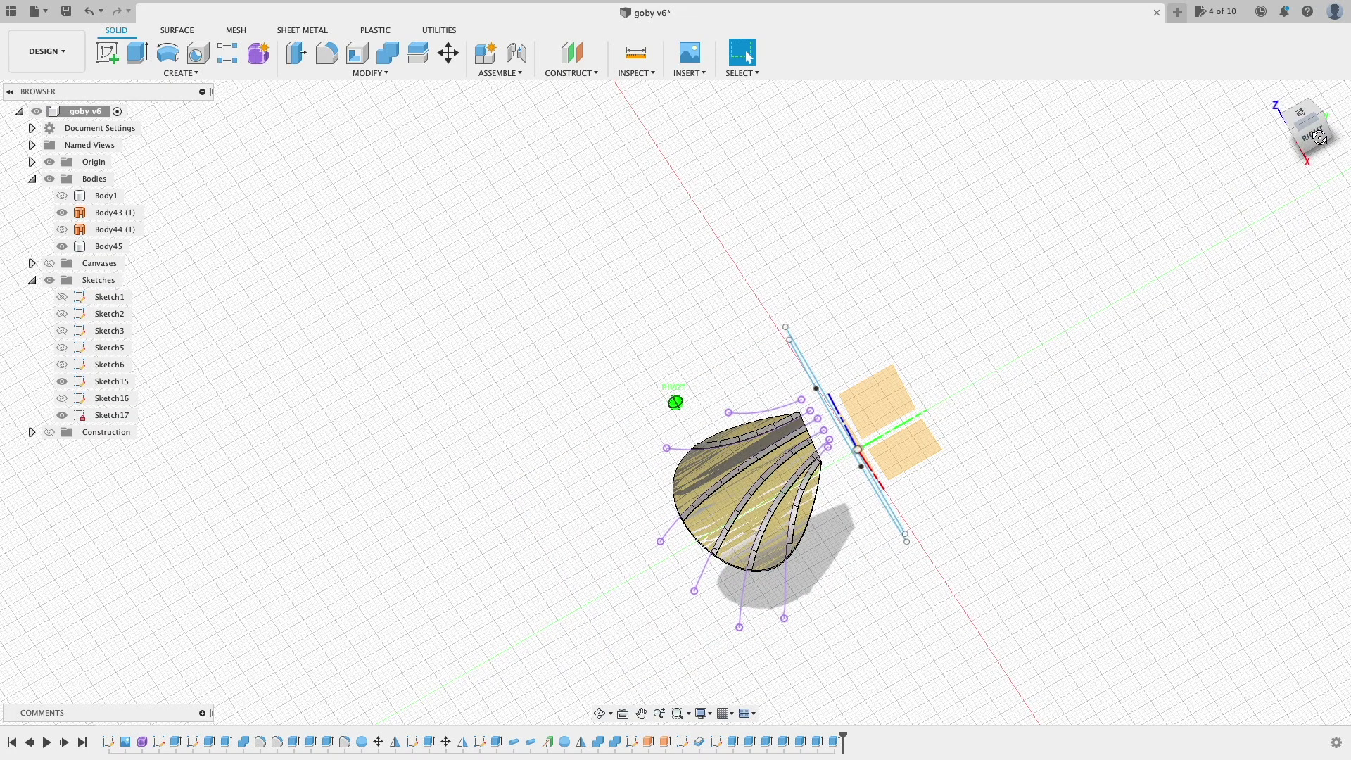
middle_click_drag(676, 402, 677, 400, "shift")
left_click(62, 196)
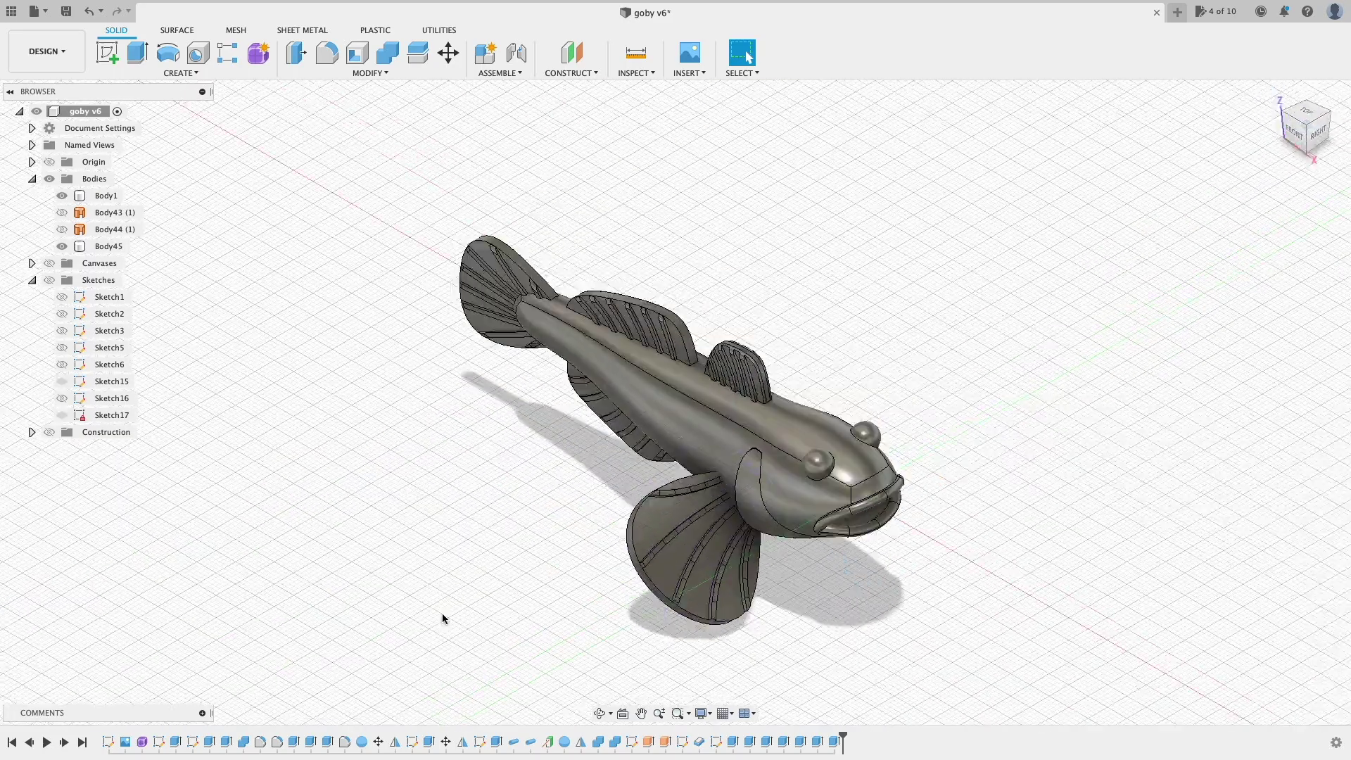
Step: Move the pectoral fin about -0.77 mm in X and 3.34 mm in Z, and rotate it slightly about the Y axis
left_click(448, 53)
left_click(109, 247)
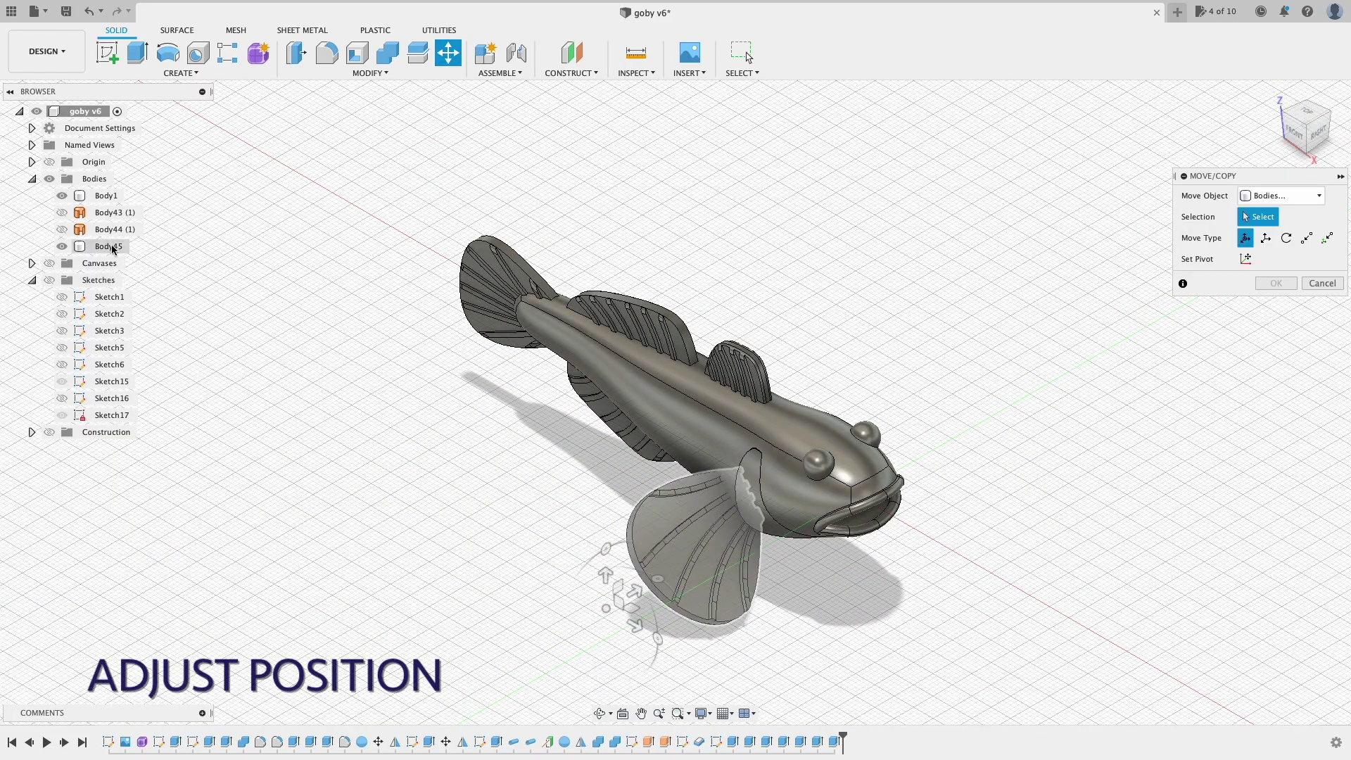
left_click(1295, 132)
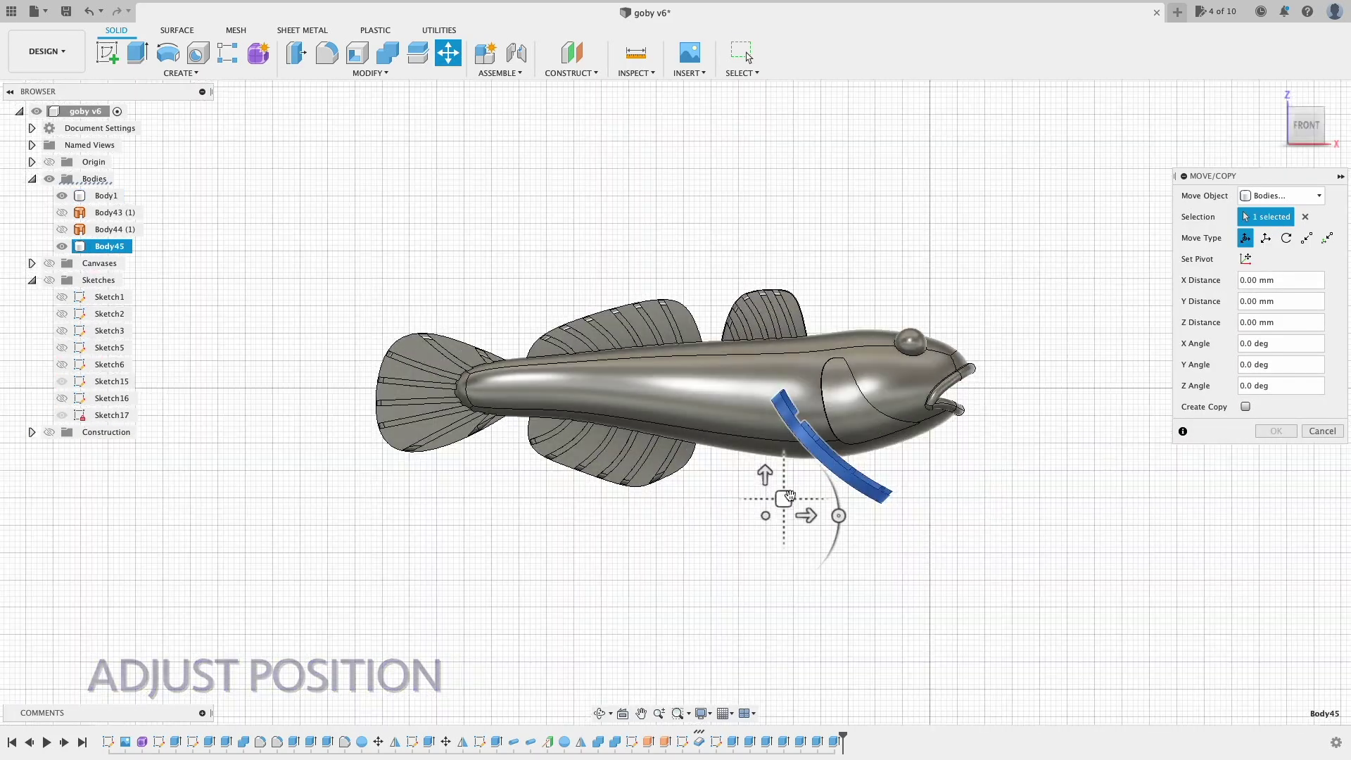
left_click_drag(784, 499, 781, 489)
left_click_drag(781, 488, 775, 483)
left_click_drag(775, 483, 779, 480)
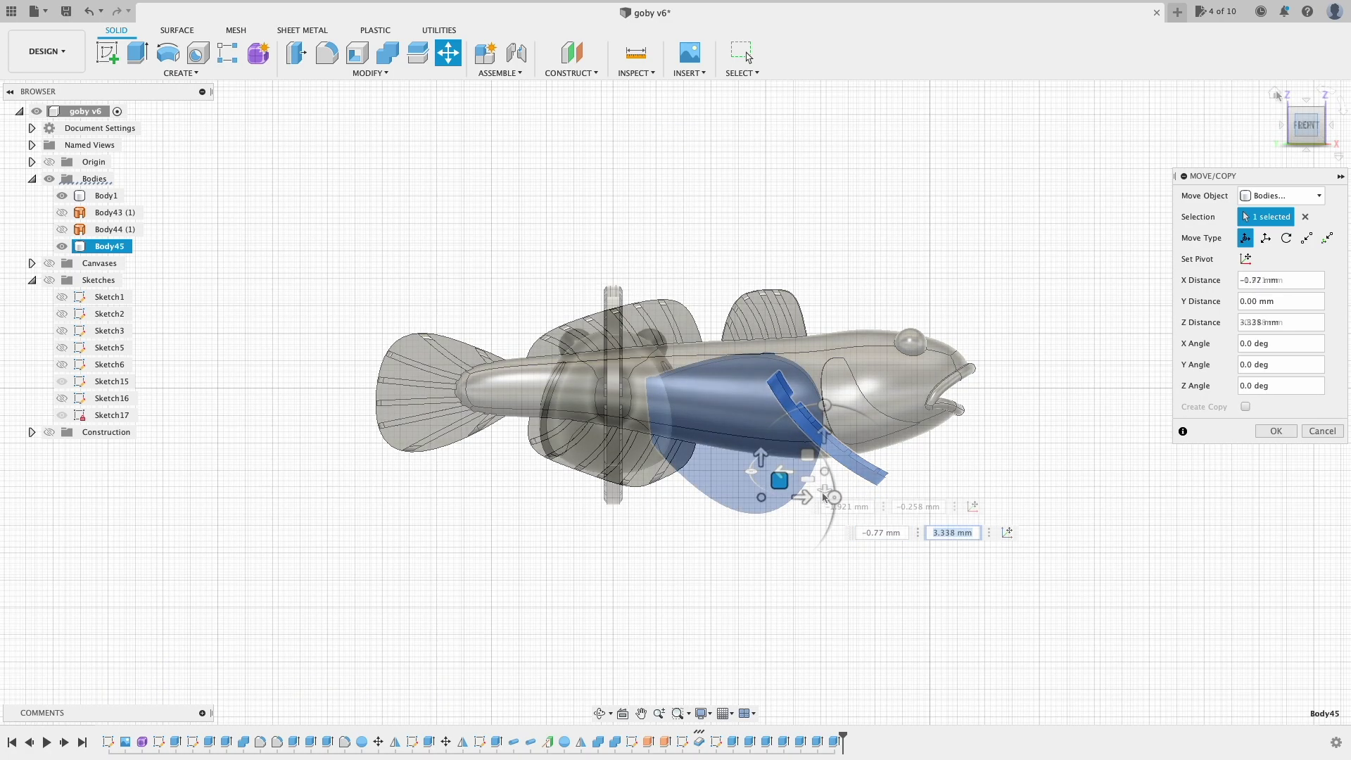
left_click_drag(835, 498, 831, 511)
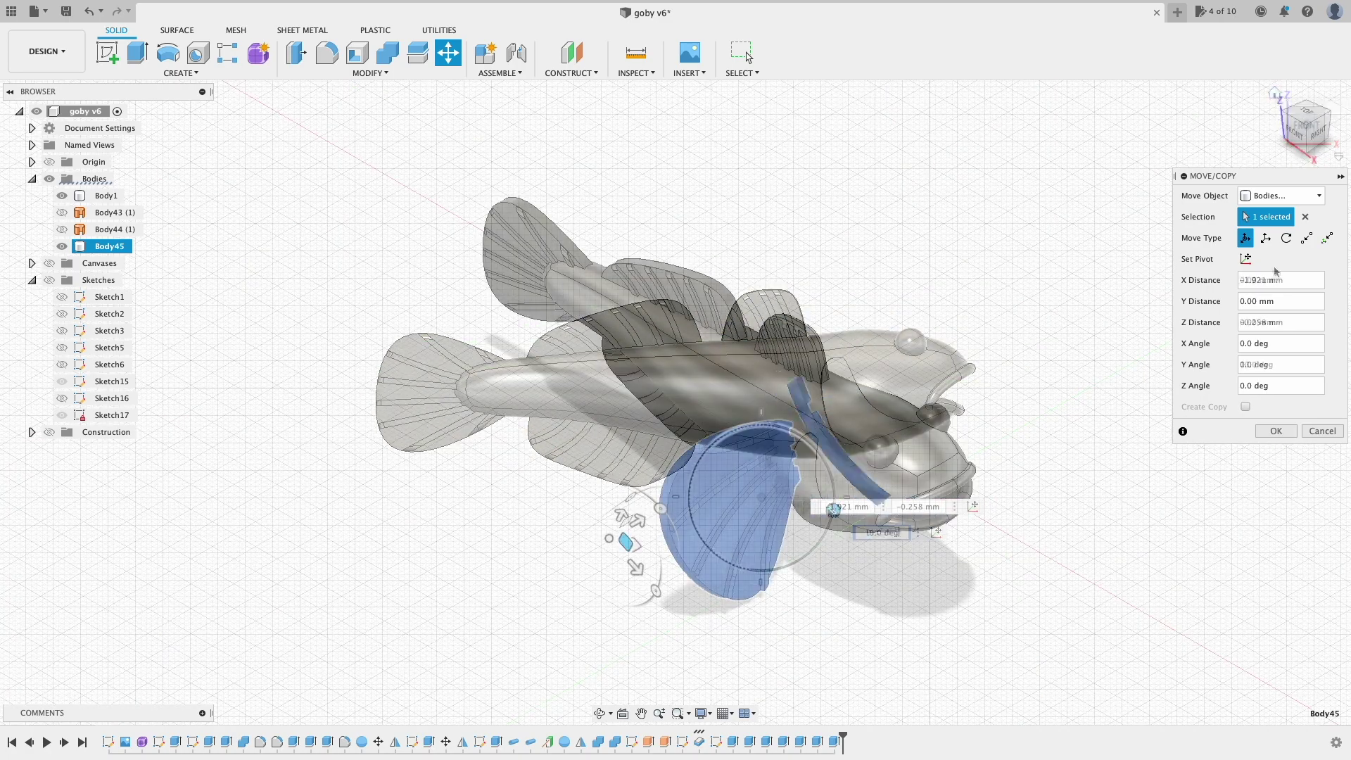
left_click(1276, 430)
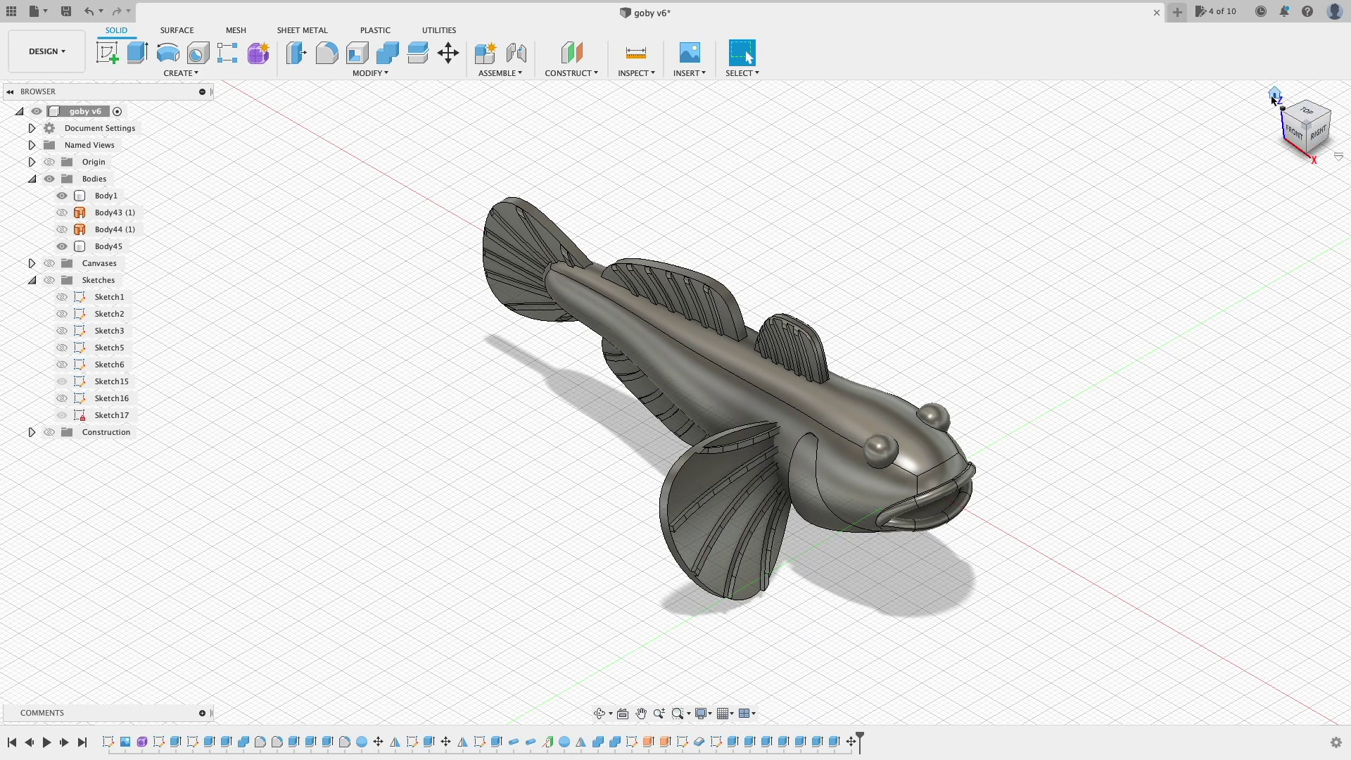
Step: Place a sphere on the YZ plane at Y -7, Z -3 near the fin's root, with the New Body operation
left_click(1292, 145)
left_click(1289, 127)
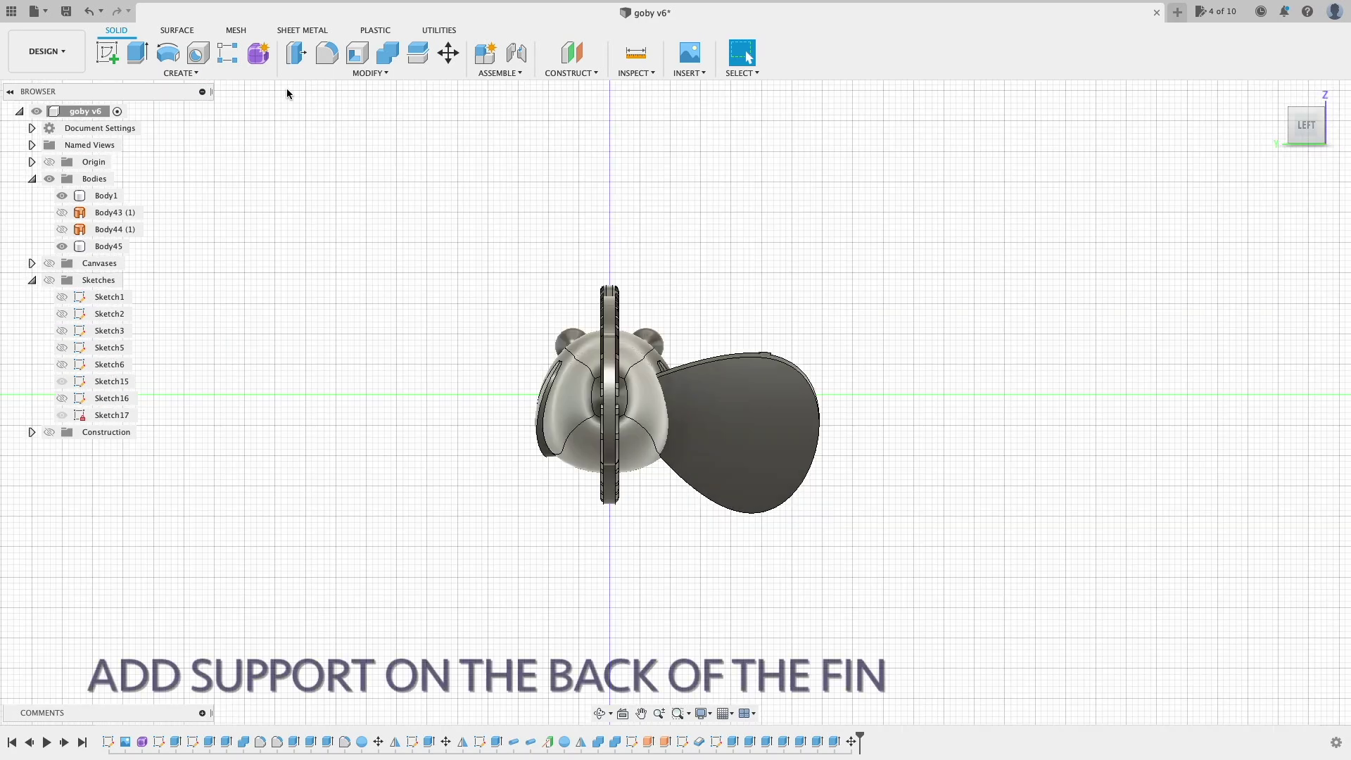
left_click(181, 73)
left_click(131, 328)
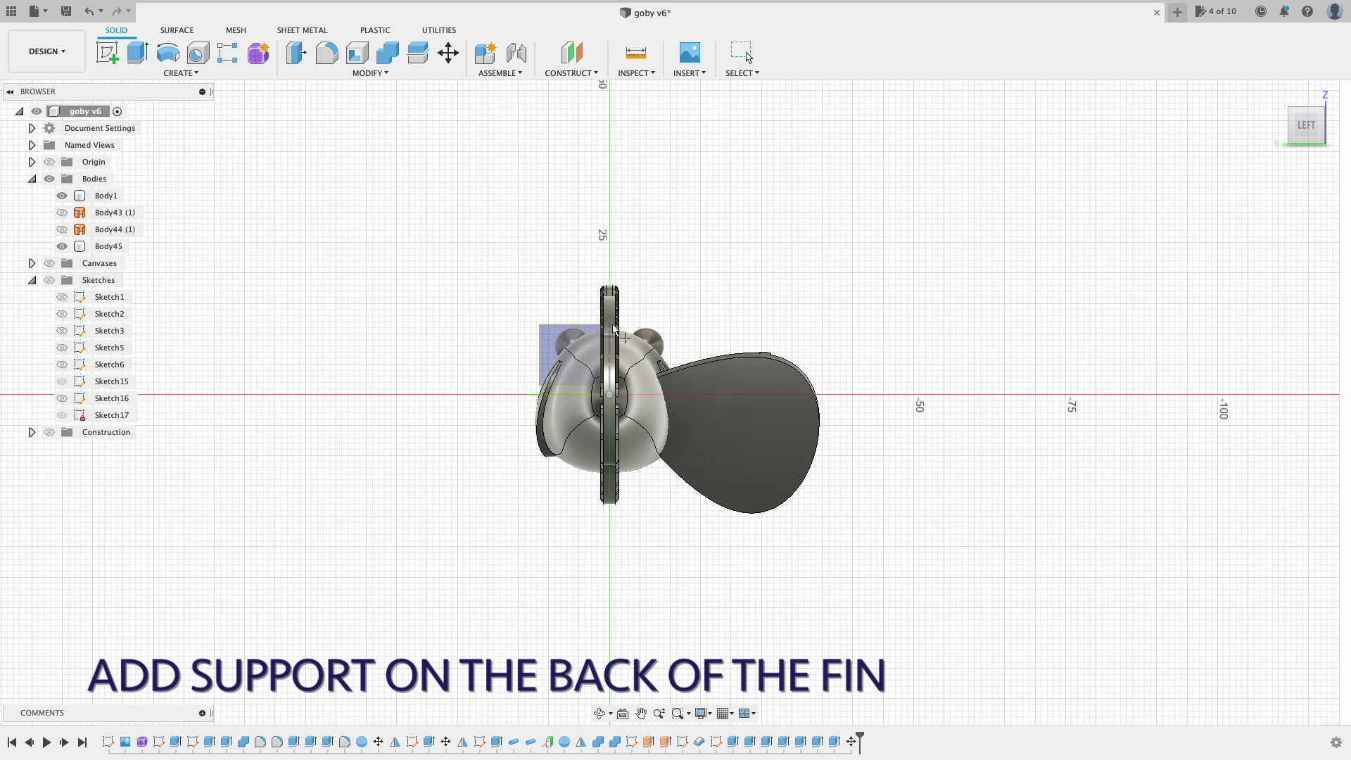
left_click(670, 400)
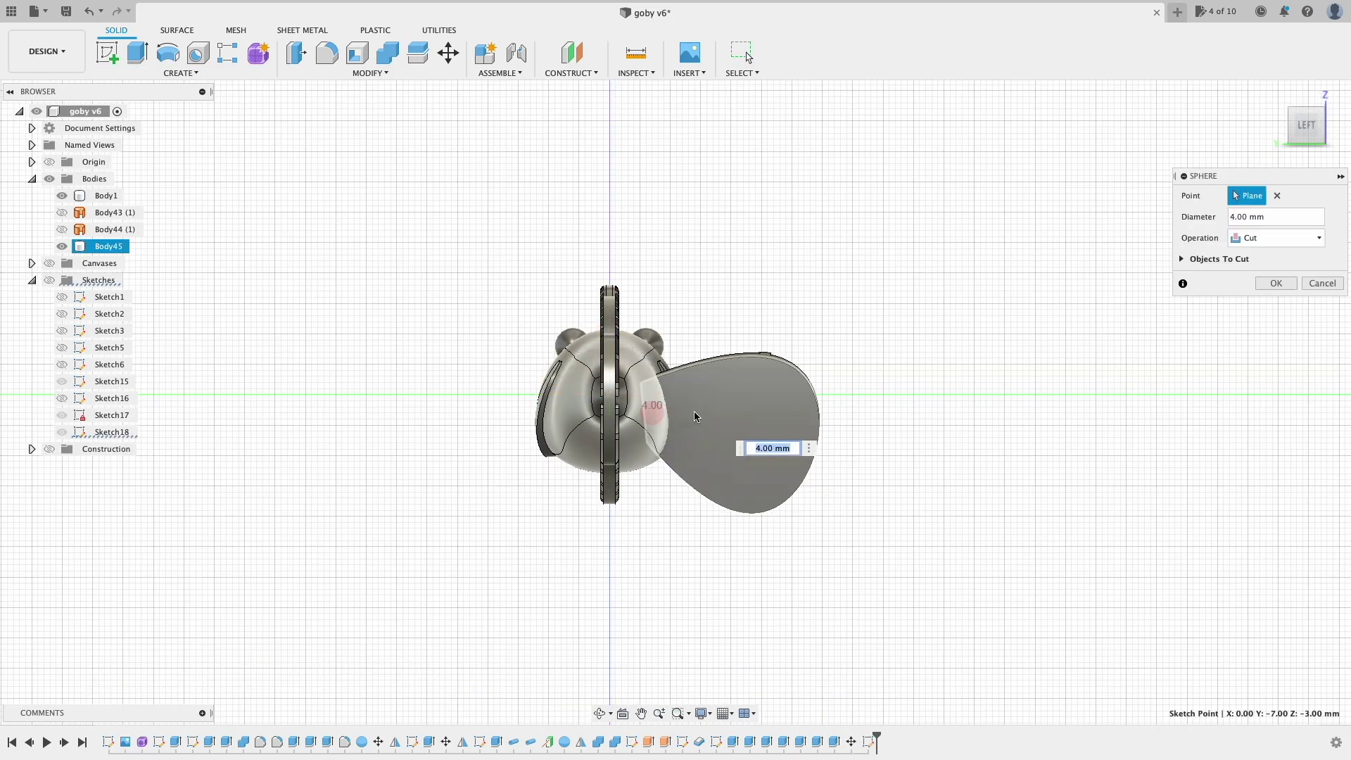
left_click(1257, 236)
left_click(1260, 299)
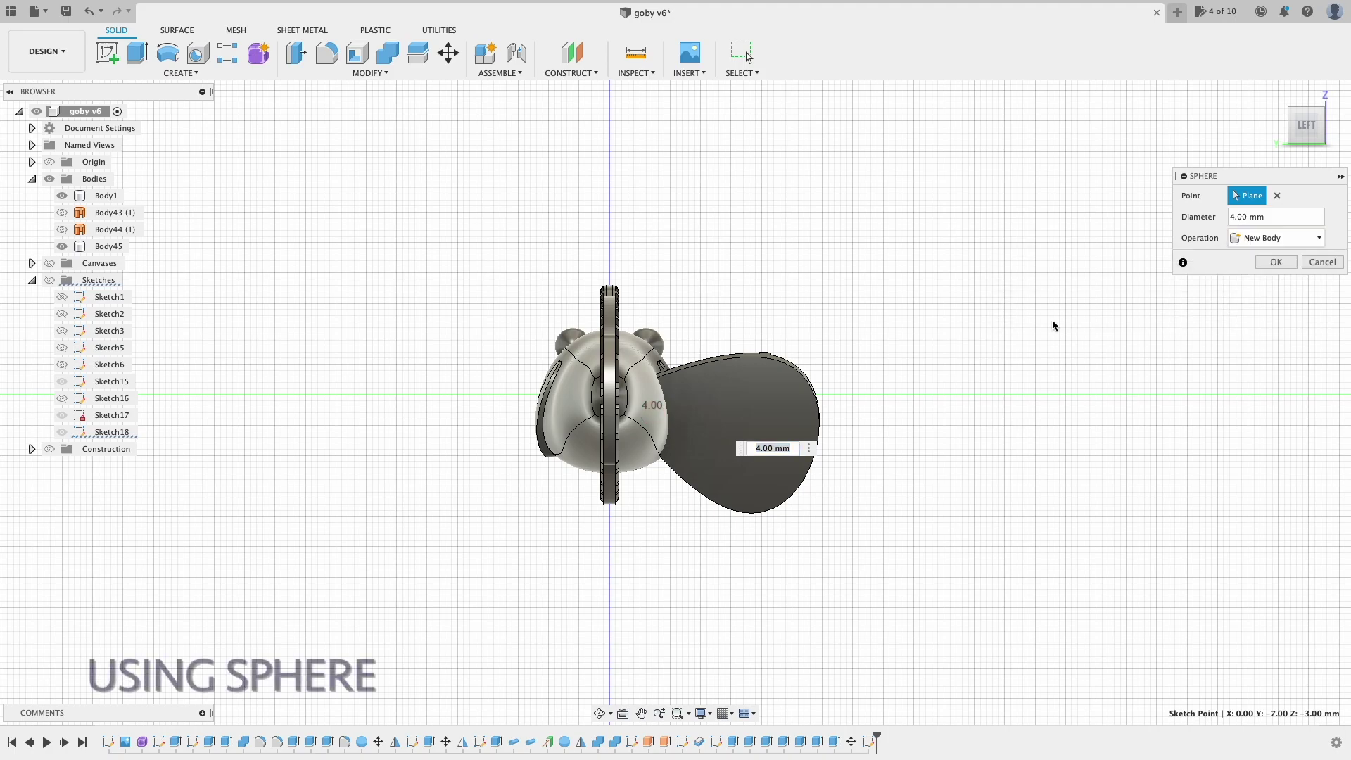
Step: Hide the fish body and create the sphere with a 6 mm diameter
left_click(62, 196)
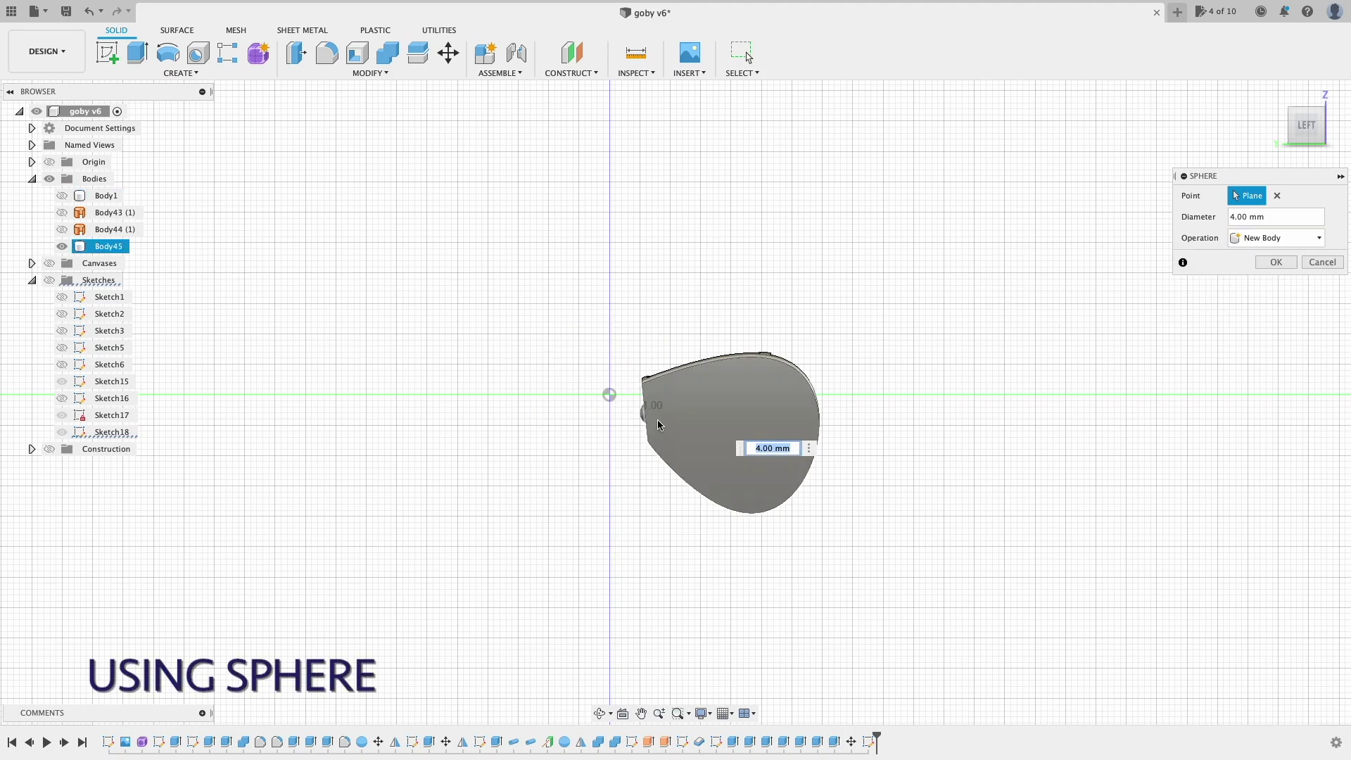
left_click(1235, 217)
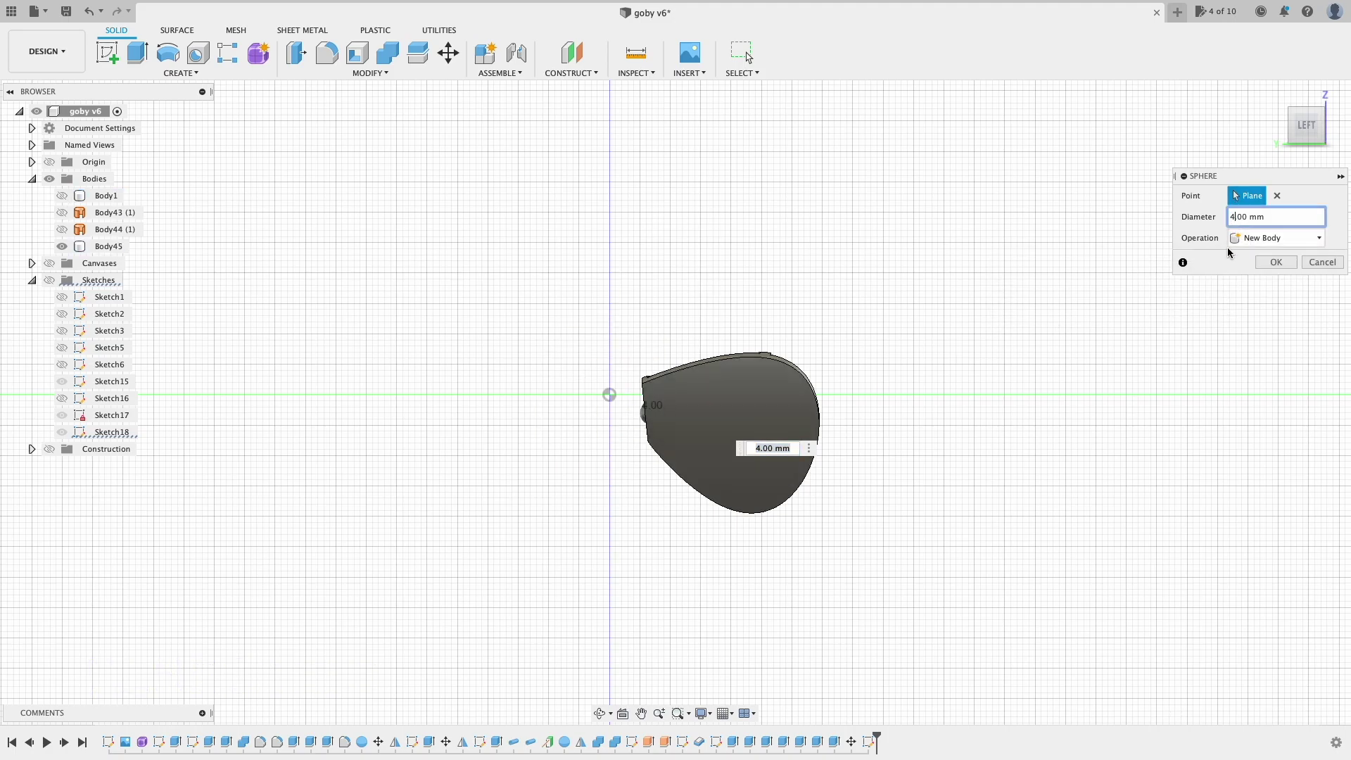
key("BackSpace")
type("6")
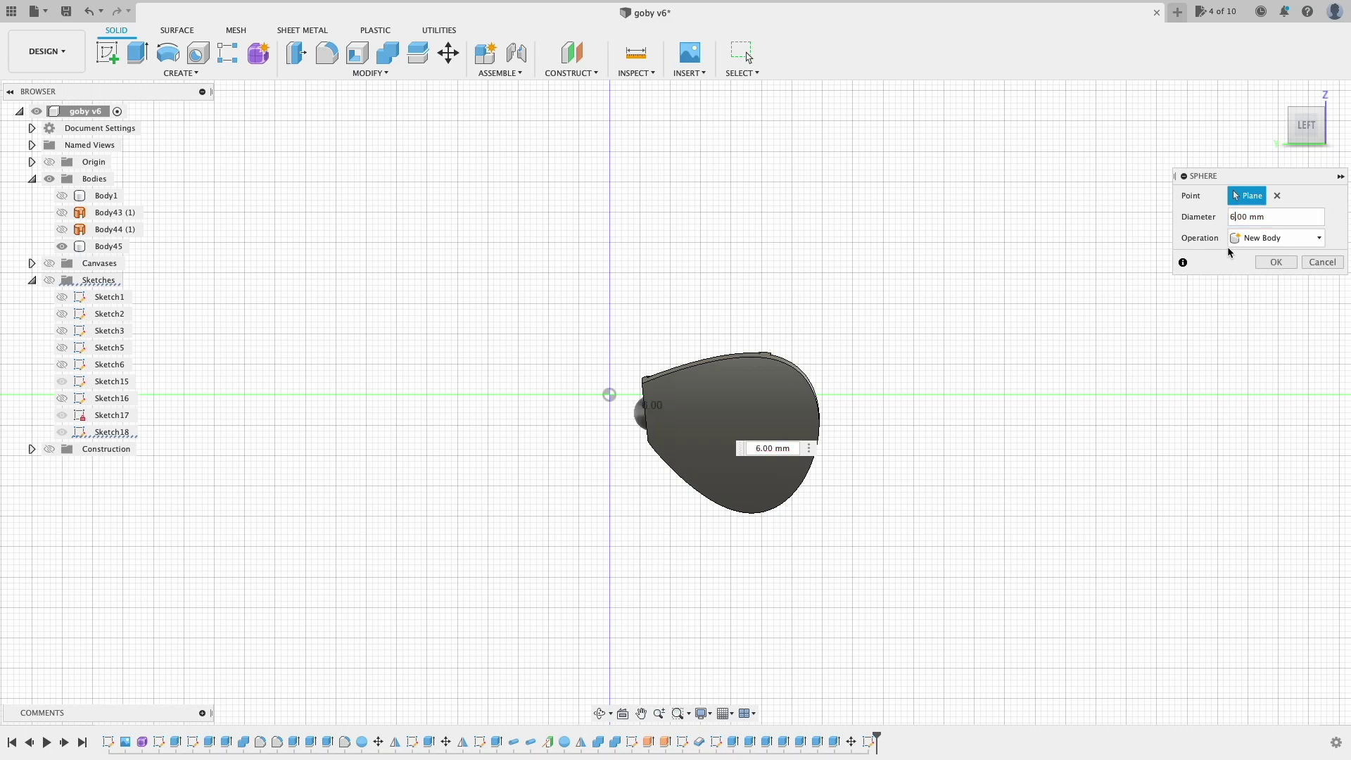
left_click(1267, 264)
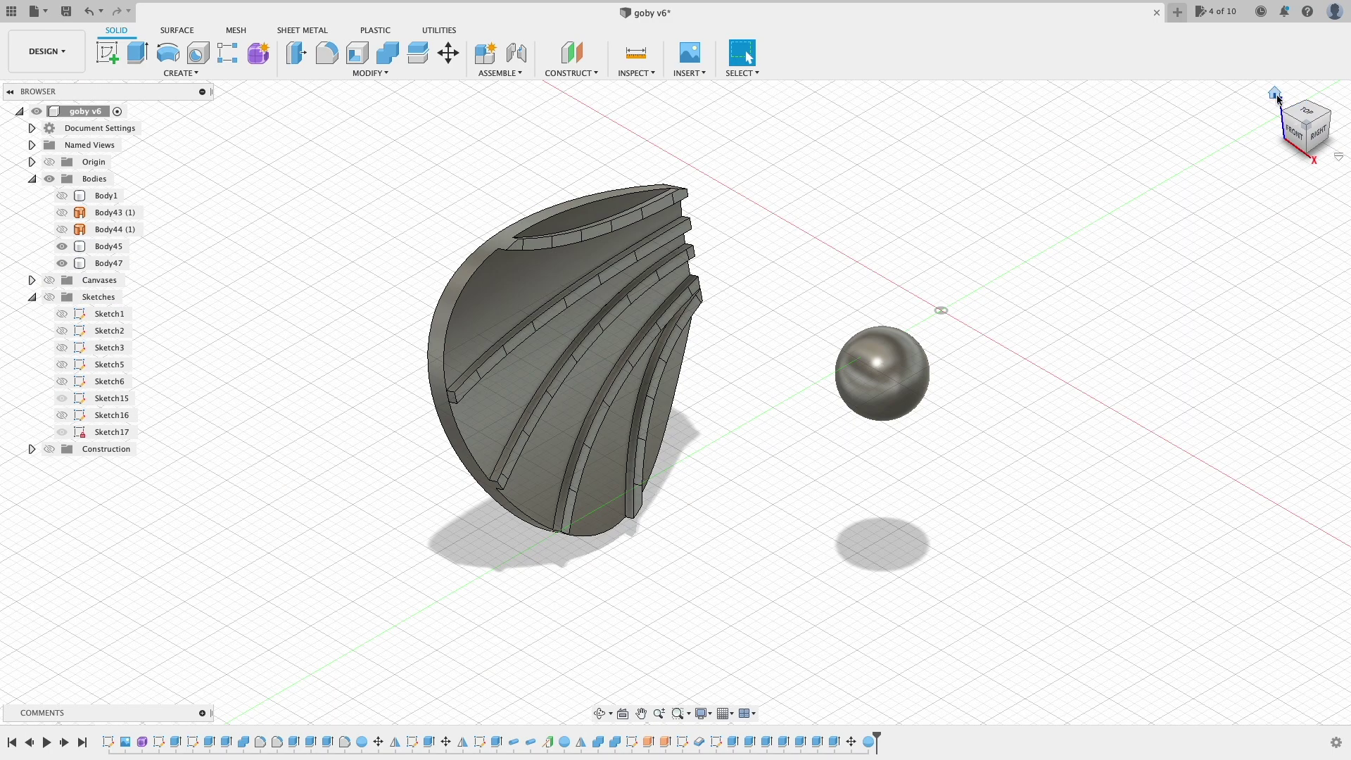
Step: Scale the sphere non-uniformly about the gill plate's upper vertex, stretching it in Y by a factor of about 2.171
left_click(370, 72)
left_click(314, 167)
left_click(881, 373)
left_click(1278, 238)
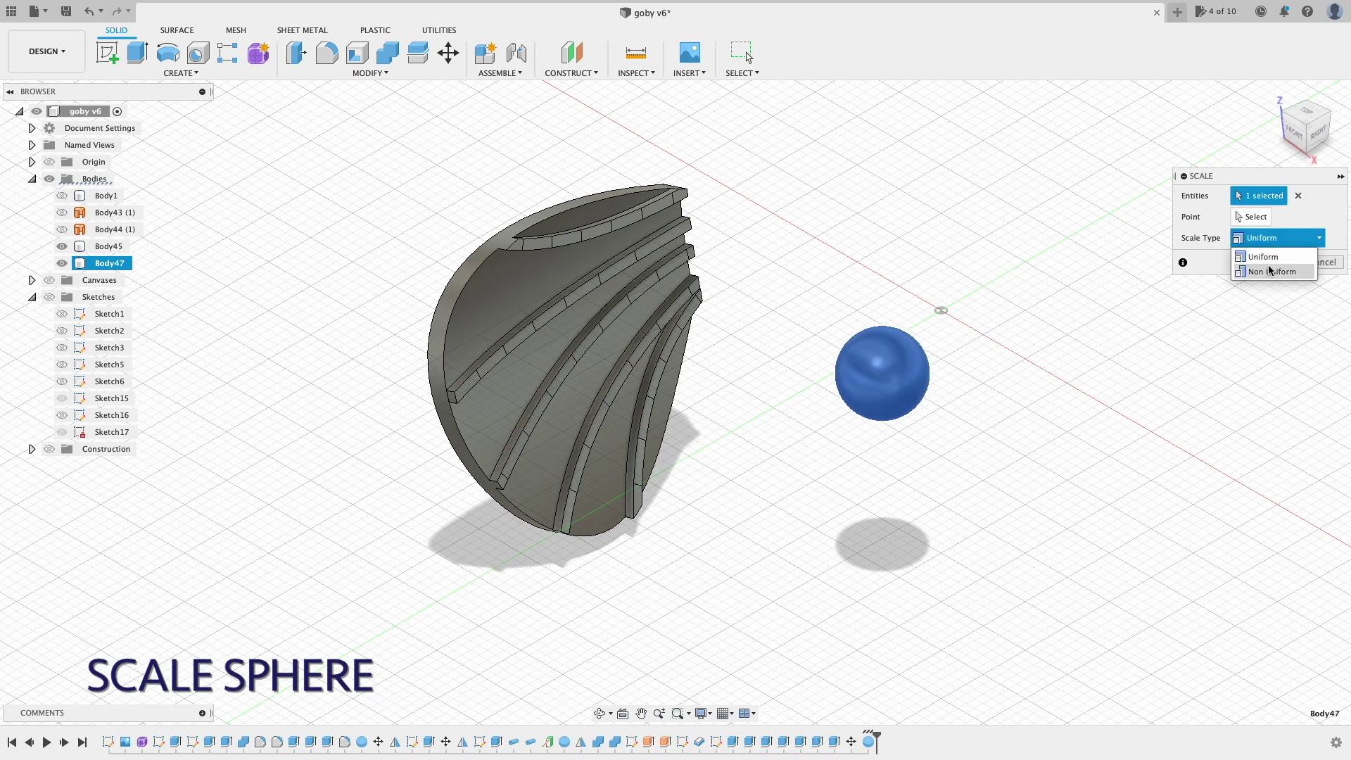
left_click(1267, 254)
left_click(62, 196)
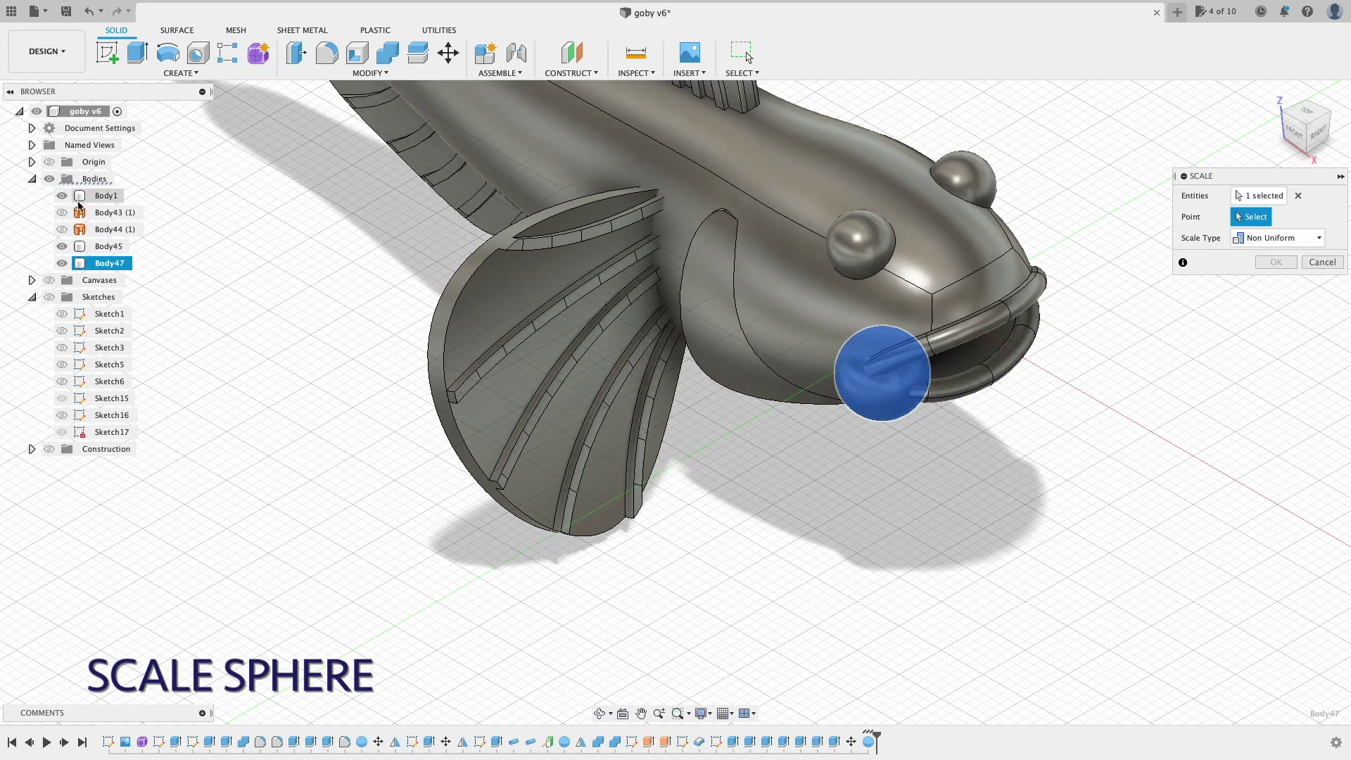
left_click(725, 211)
left_click_drag(753, 202, 861, 157)
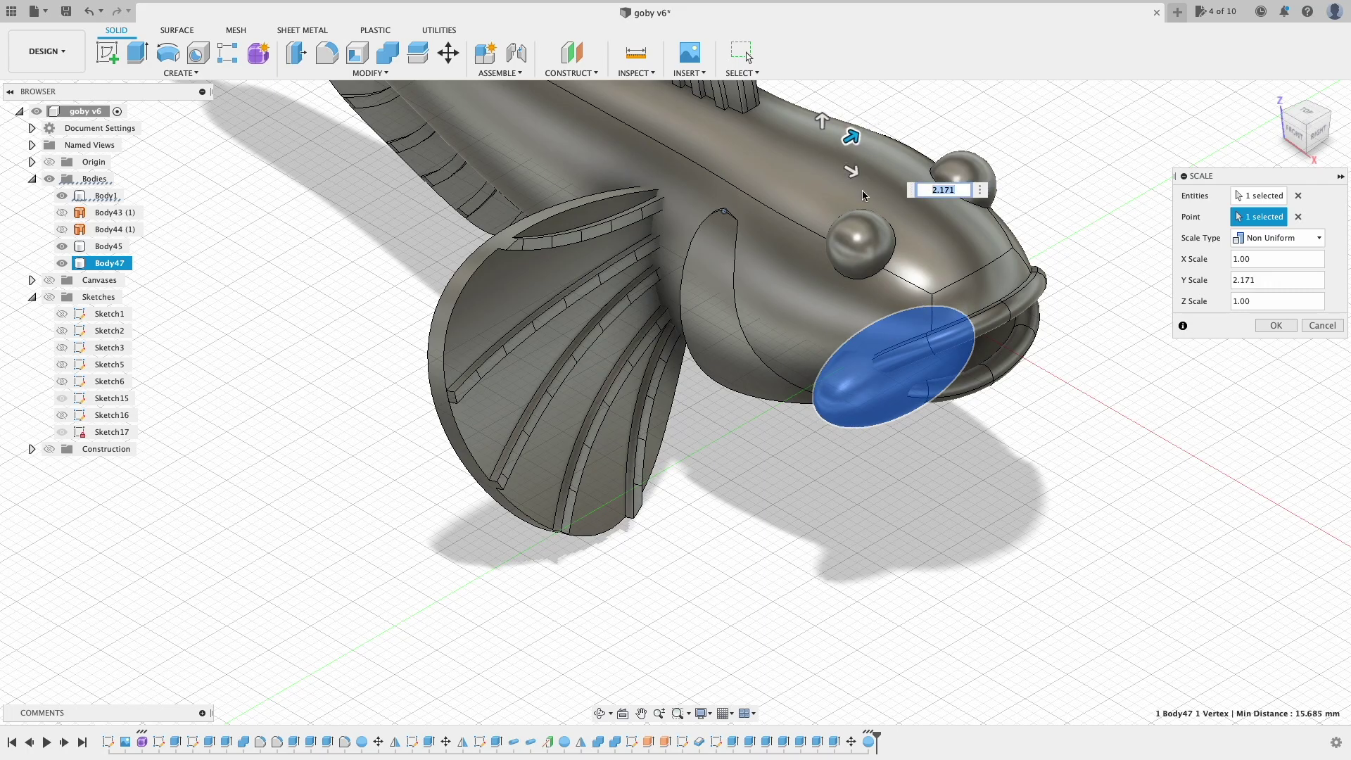
Step: Stretch the sphere in Z by a factor of about 1.308 and apply the scaling
left_click(1315, 136)
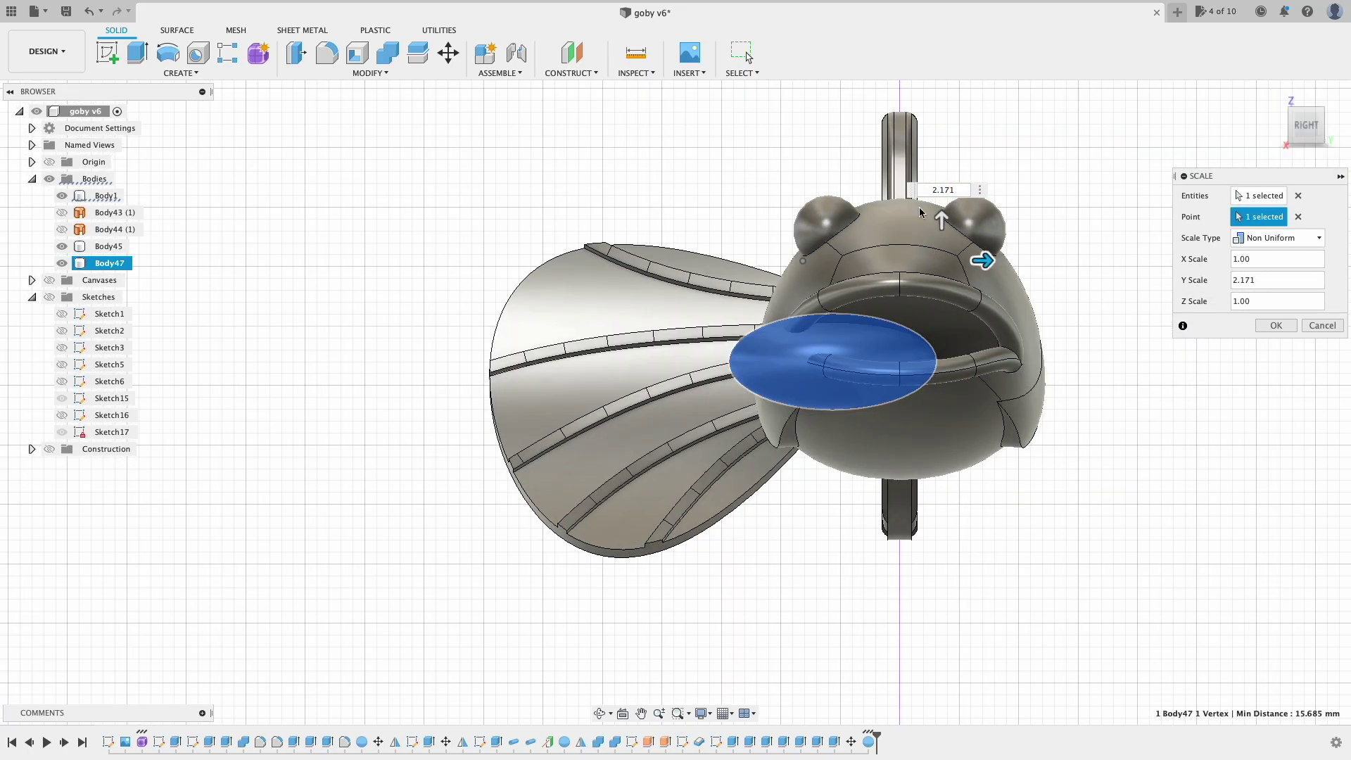
left_click_drag(982, 260, 1057, 268)
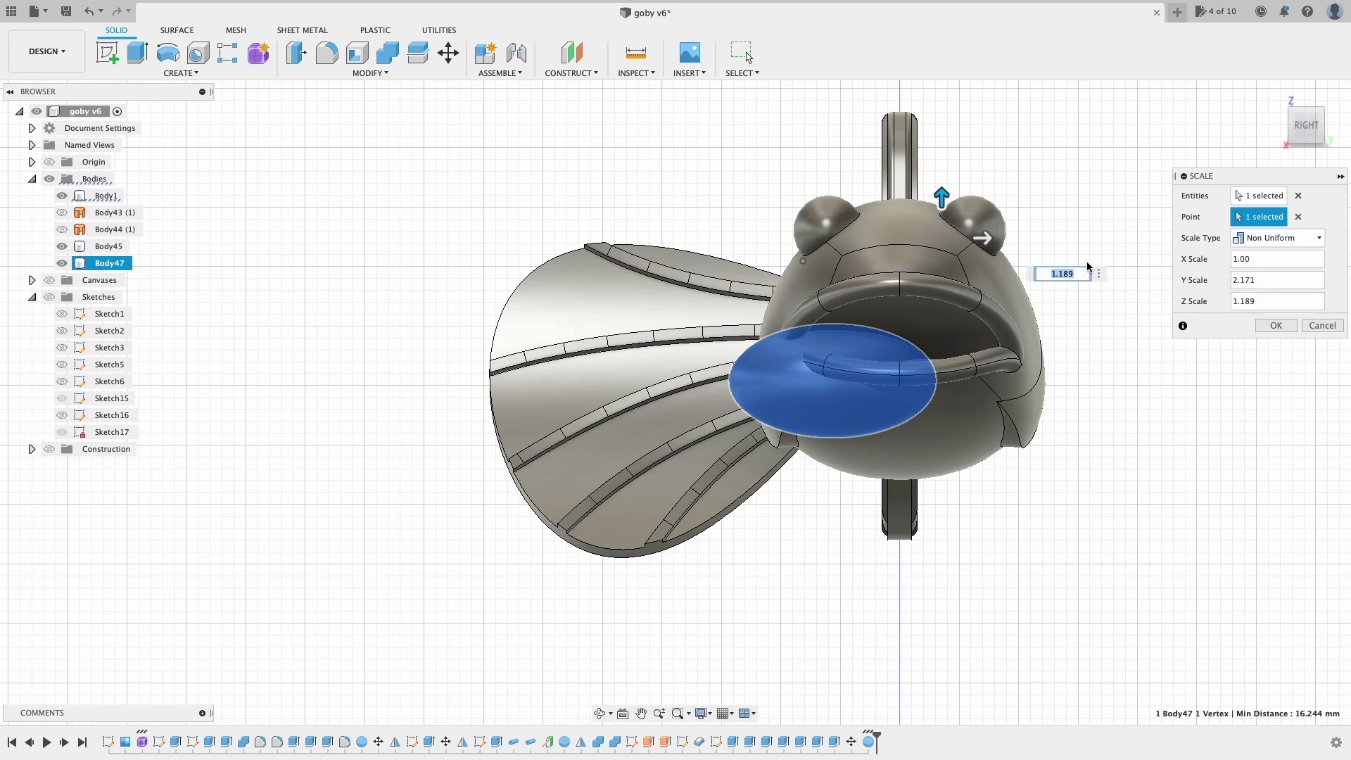
left_click_drag(943, 197, 946, 183)
left_click(1274, 325)
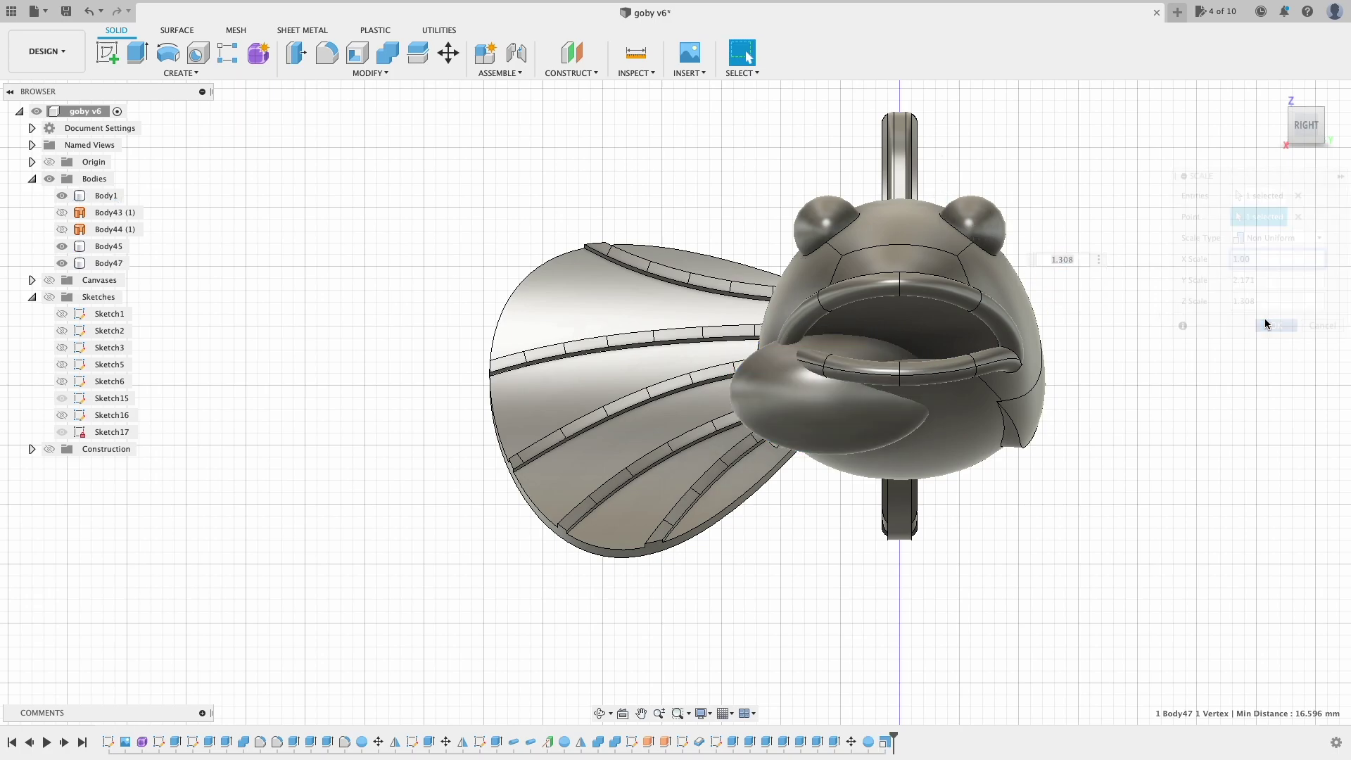
Step: Move the scaled sphere about -26 mm in X and slightly down in Z so it sits at the pectoral fin's root
left_click(448, 53)
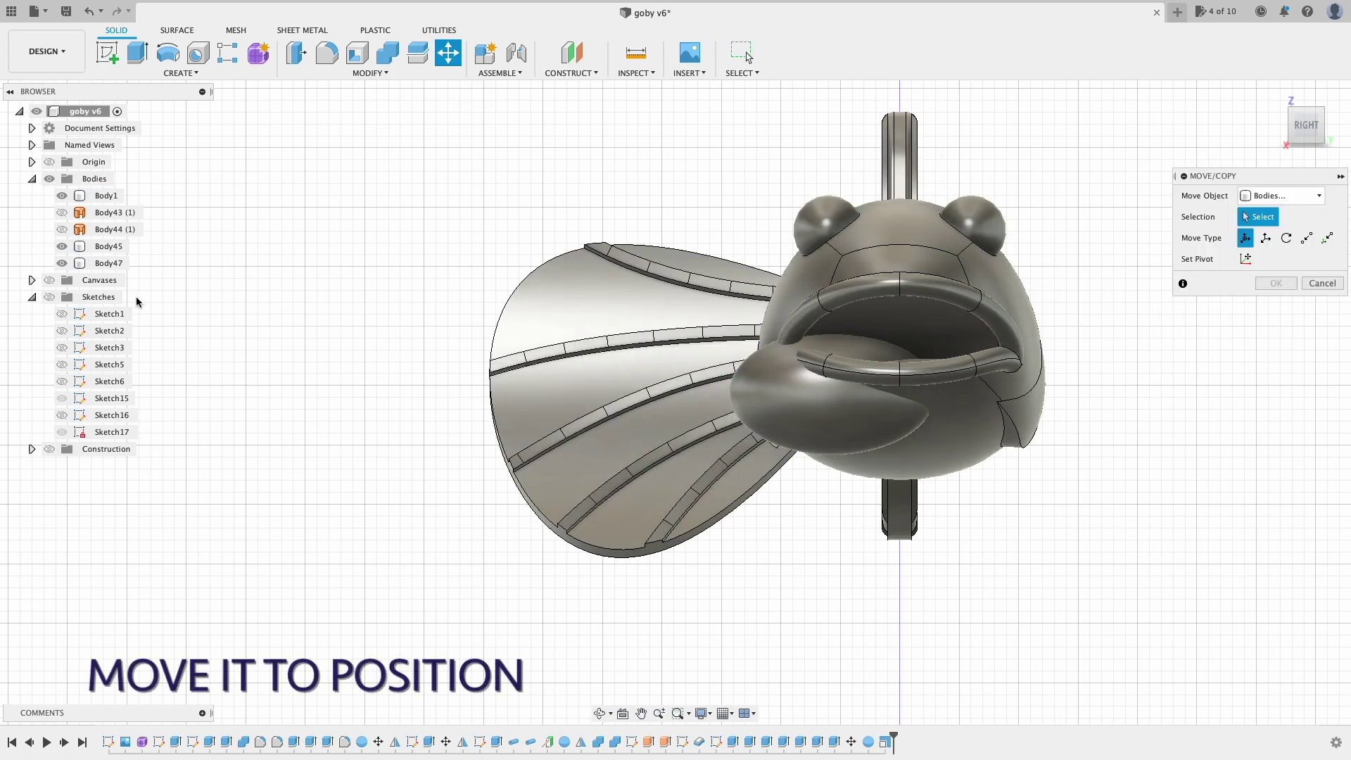
left_click(748, 399)
mouse_move(729, 415)
left_mouse_down()
mouse_move(729, 376)
mouse_move(736, 405)
left_mouse_up()
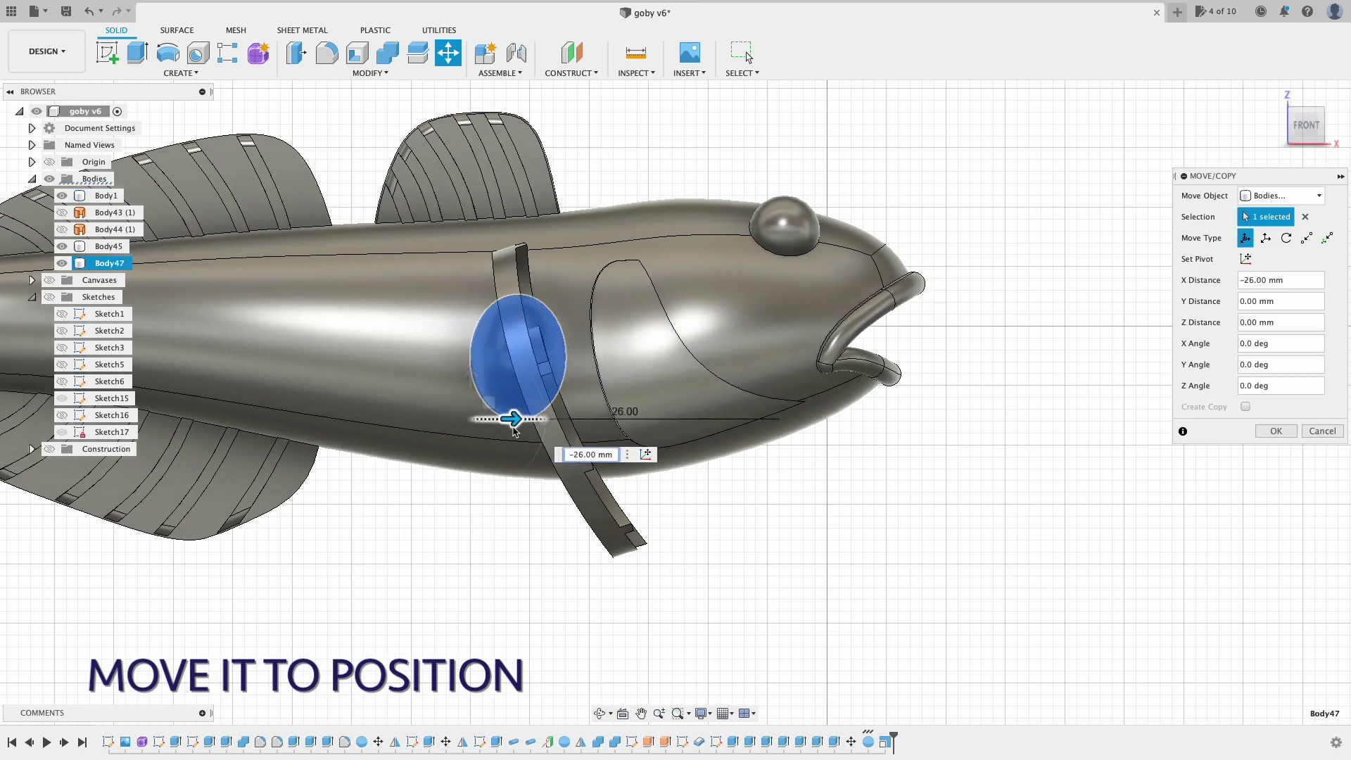
left_click_drag(543, 422, 485, 401)
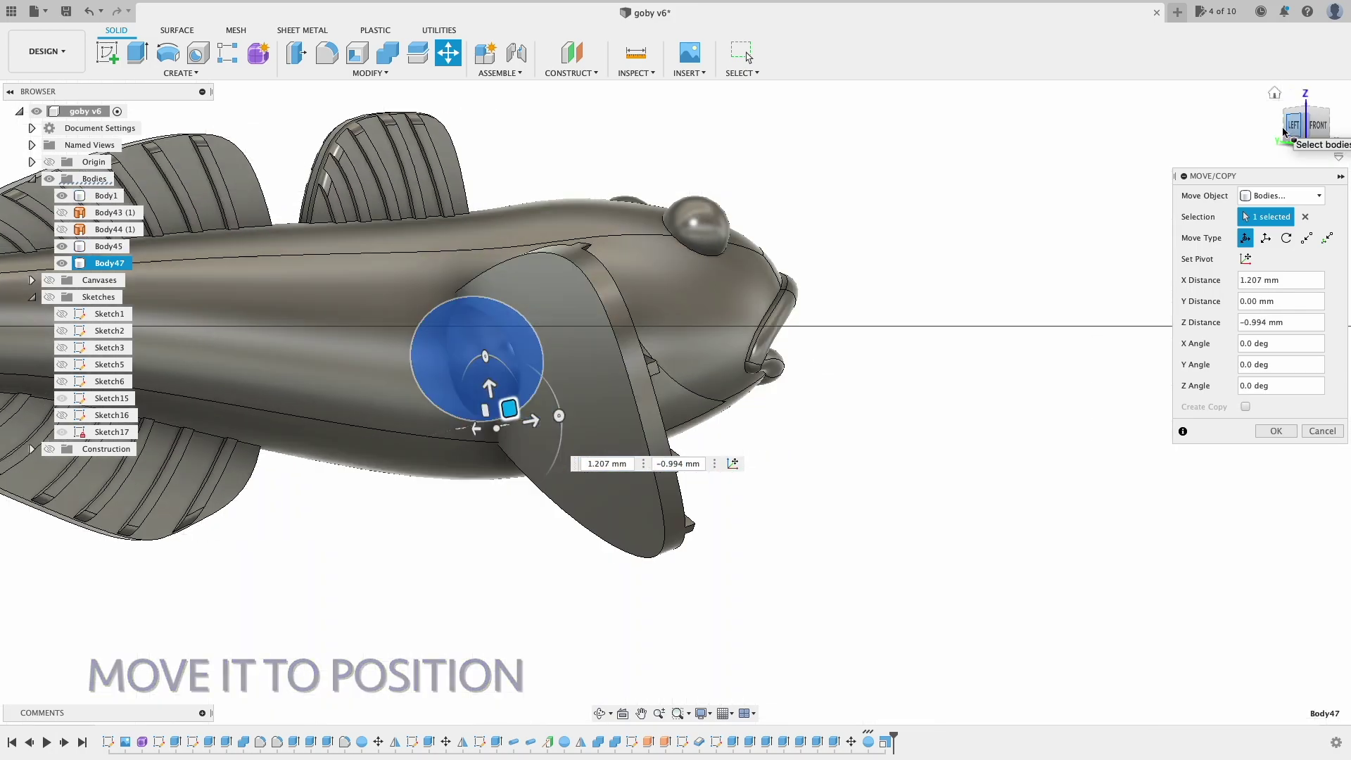
mouse_move(1306, 124)
left_mouse_down()
mouse_move(1295, 127)
mouse_move(1316, 129)
left_mouse_up()
left_click(1318, 130)
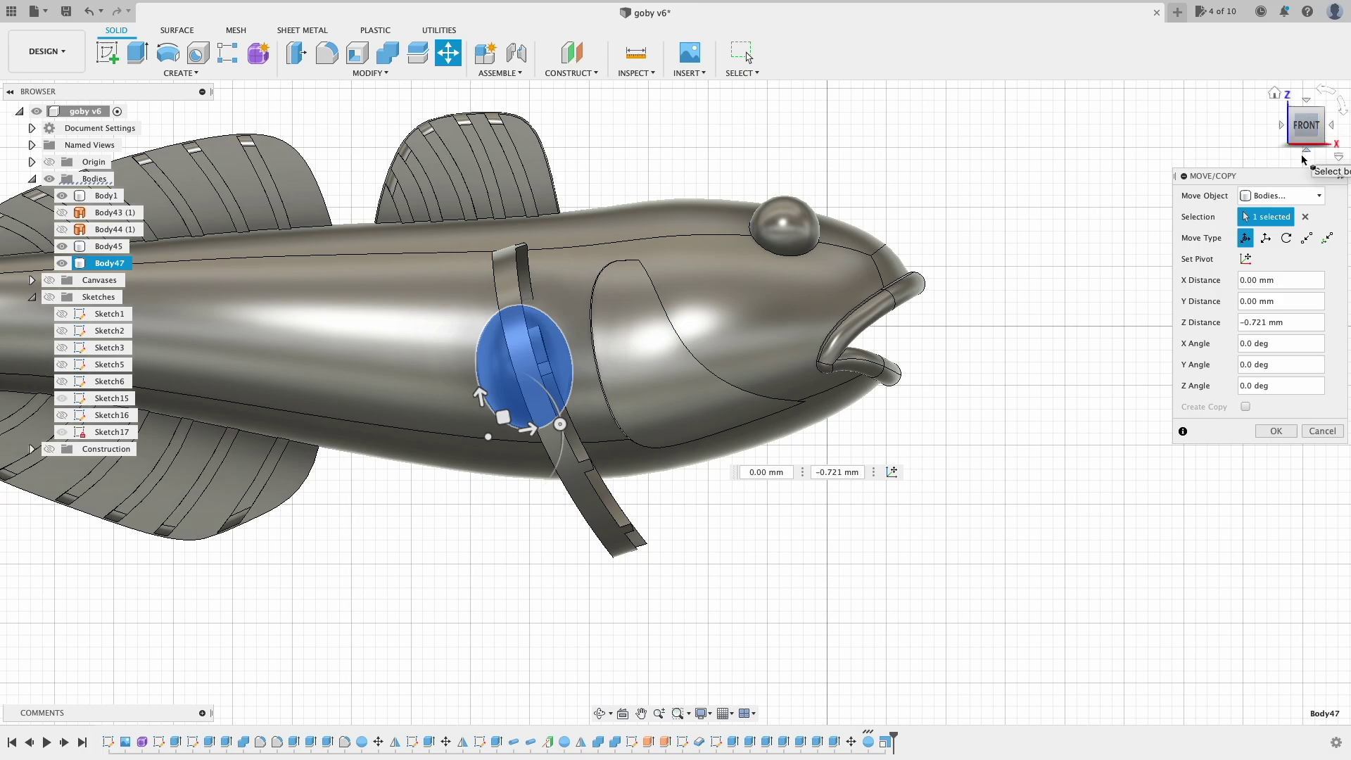
left_click(1276, 432)
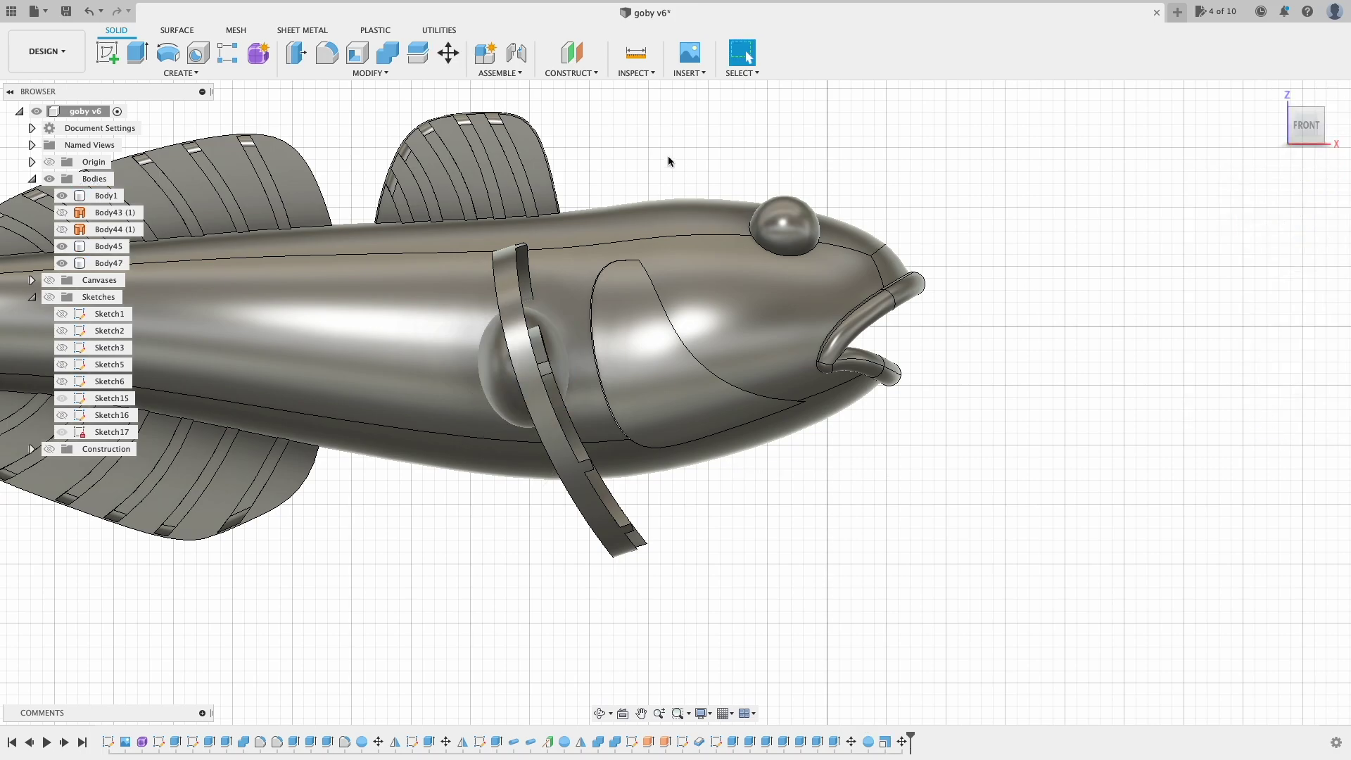
Step: Split only the scaled sphere, using the smooth rear face of the pectoral fin as the splitting tool
left_click(418, 52)
left_click(513, 363)
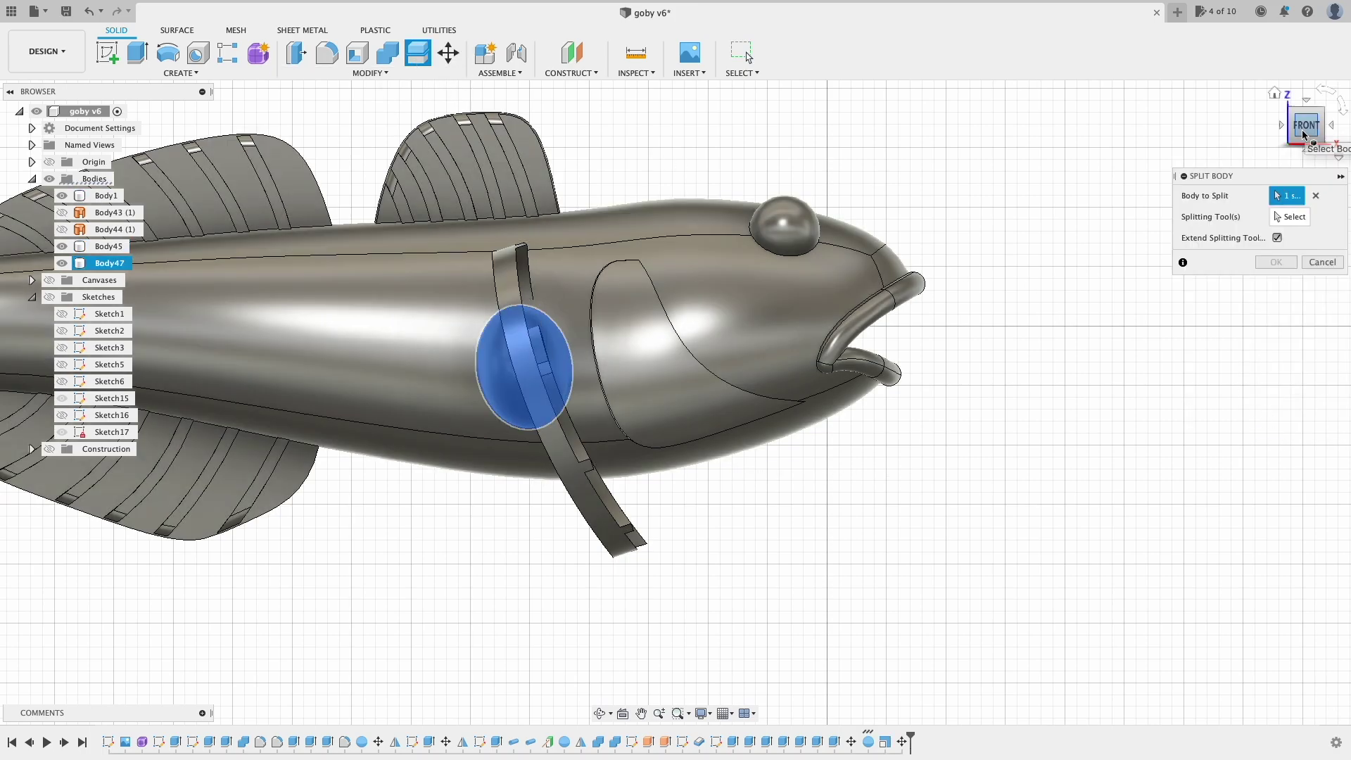
left_click_drag(1306, 121, 1321, 129)
left_click(581, 482)
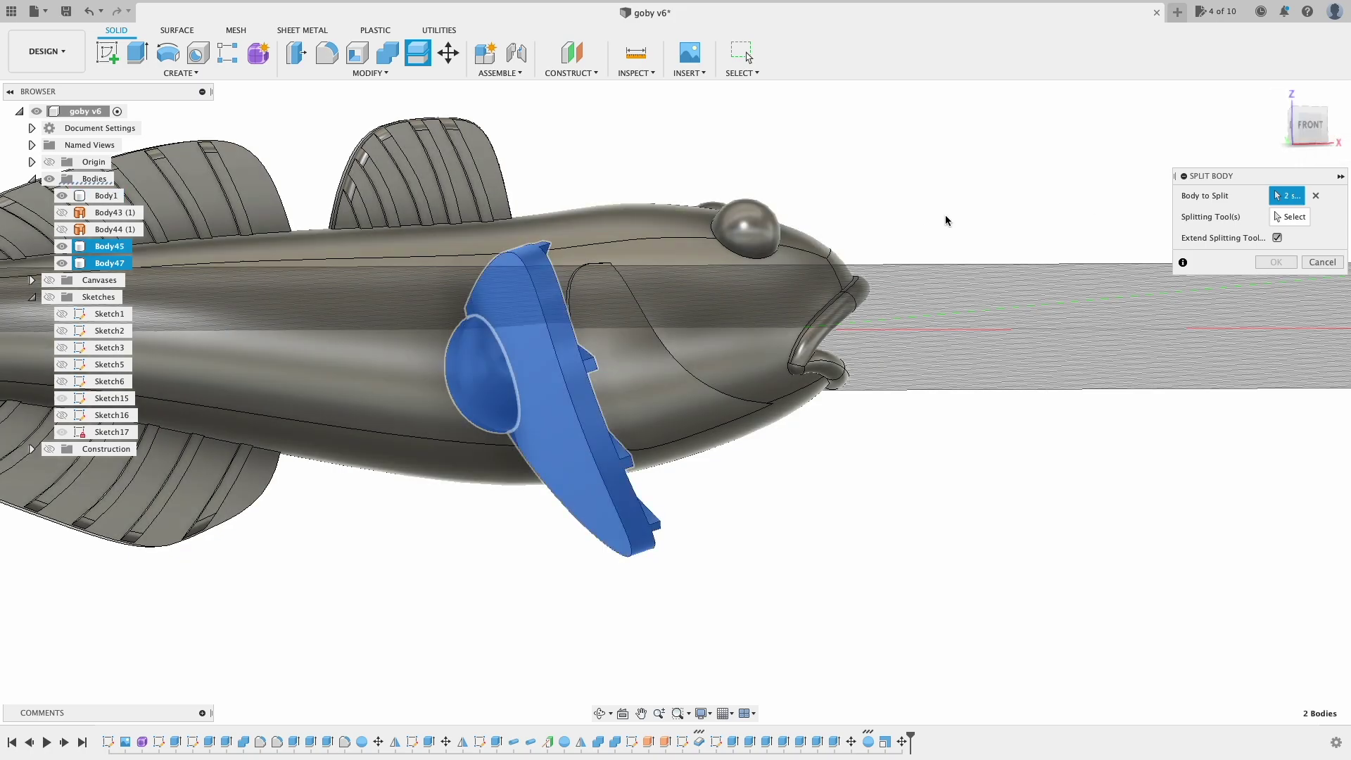
left_click(1297, 201)
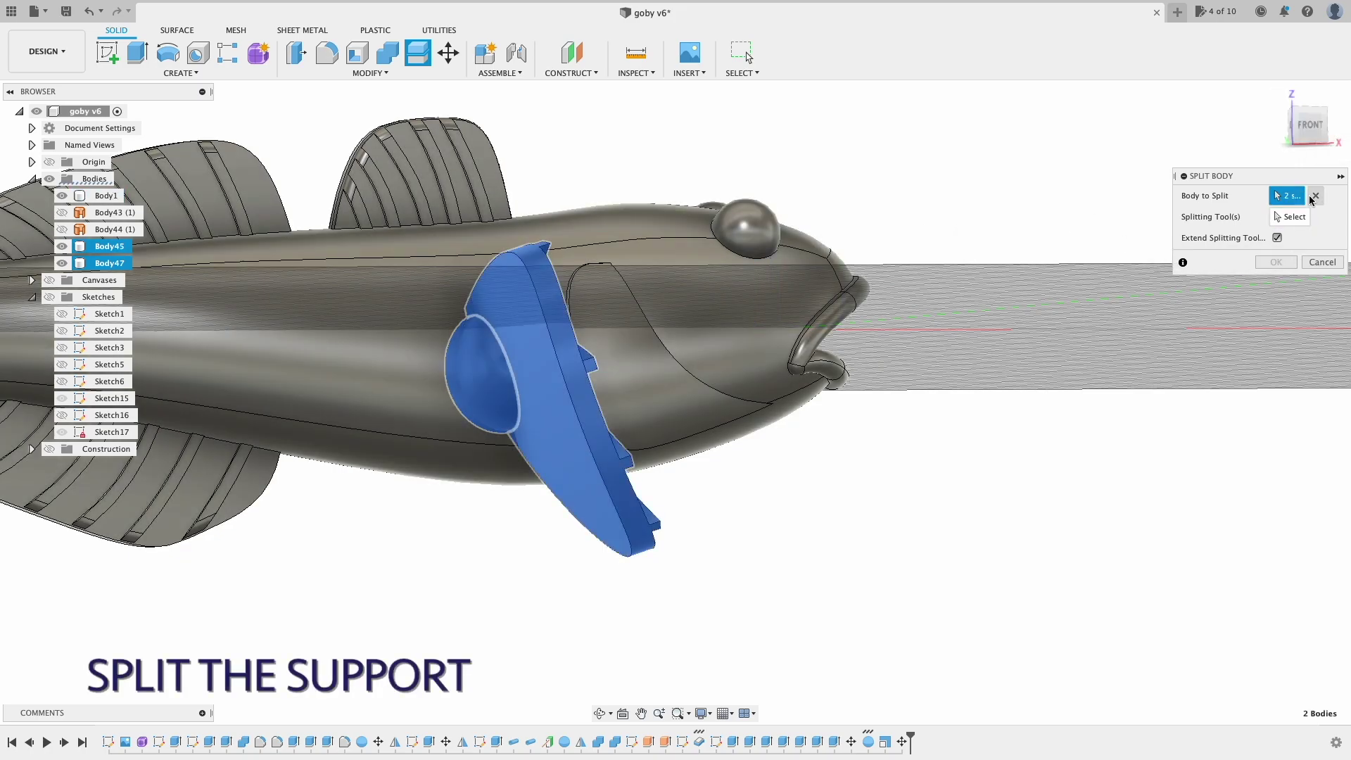
left_click(561, 462)
left_click(1281, 221)
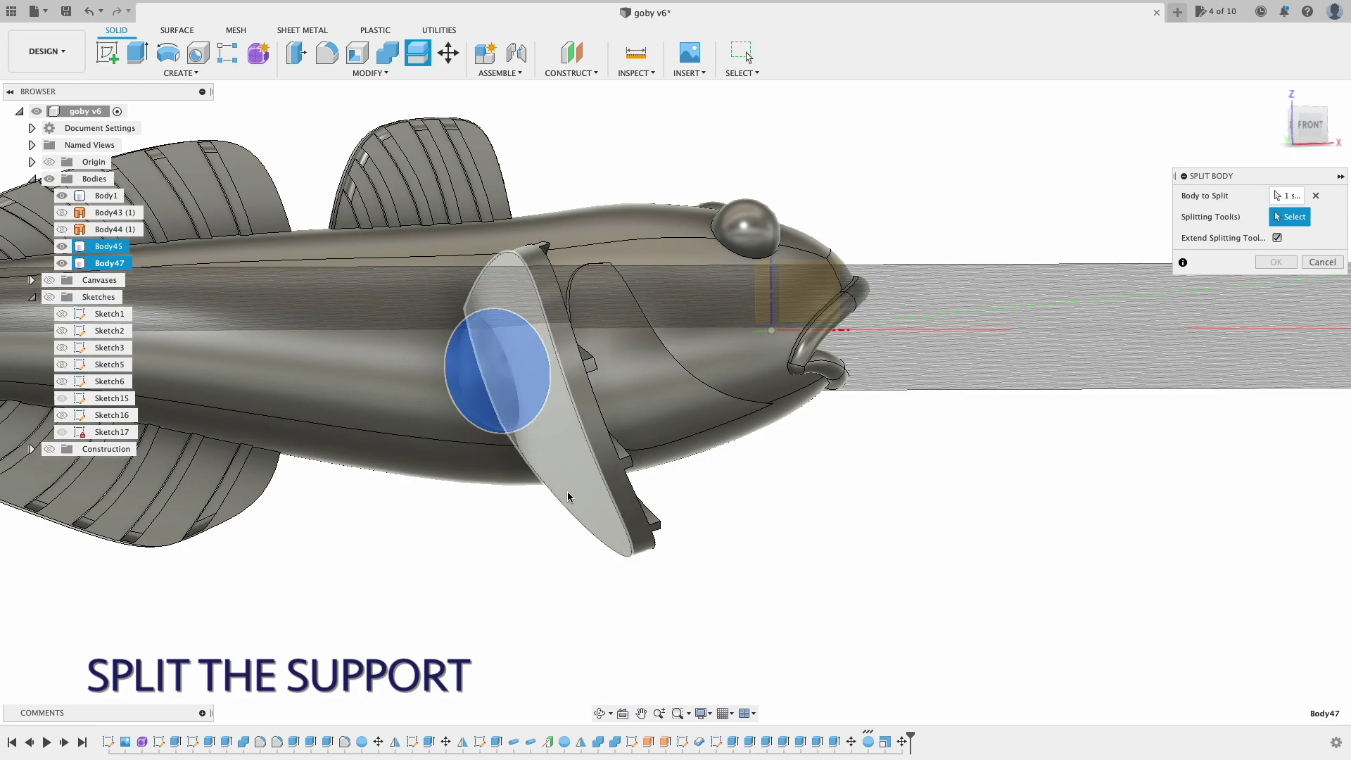
left_click(567, 458)
left_click(1270, 262)
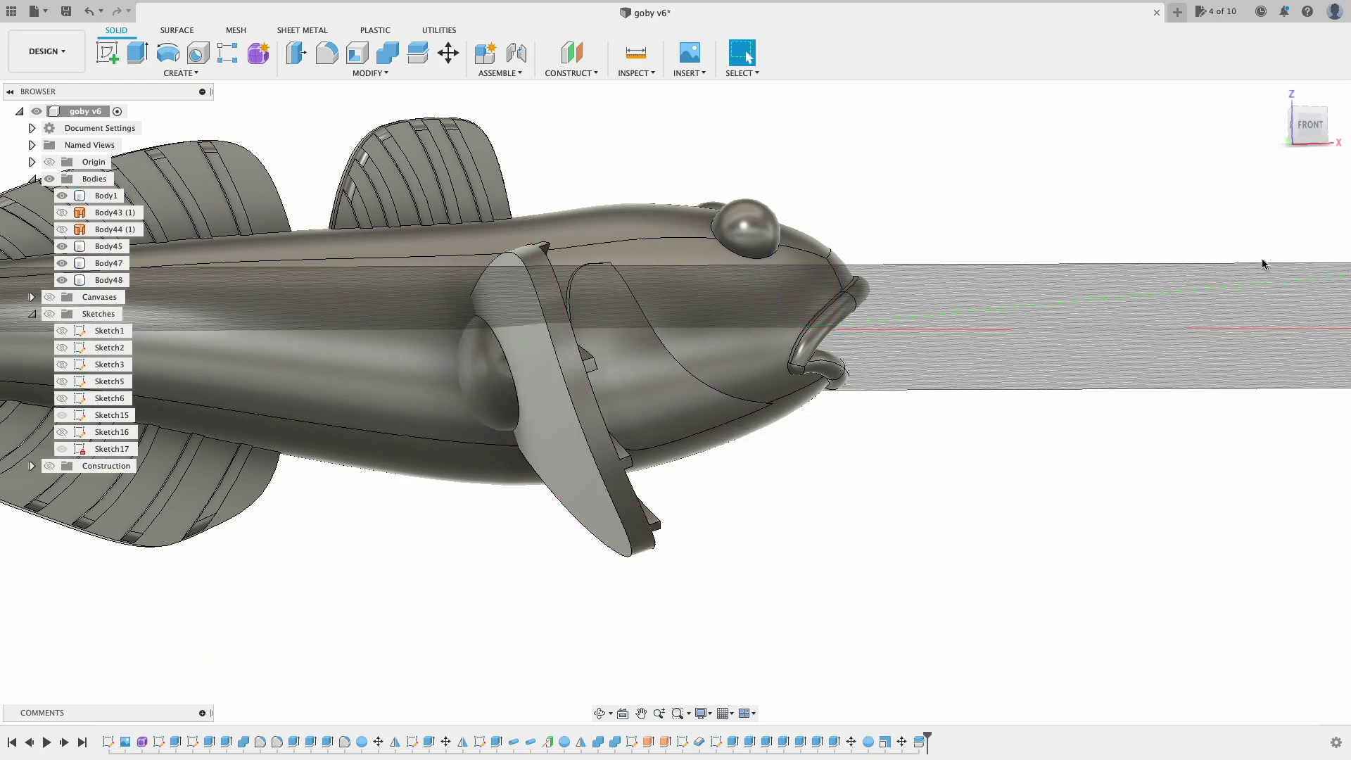
Step: Remove the split-off piece of the sphere on the ribbed side of the pectoral fin
left_click(98, 263)
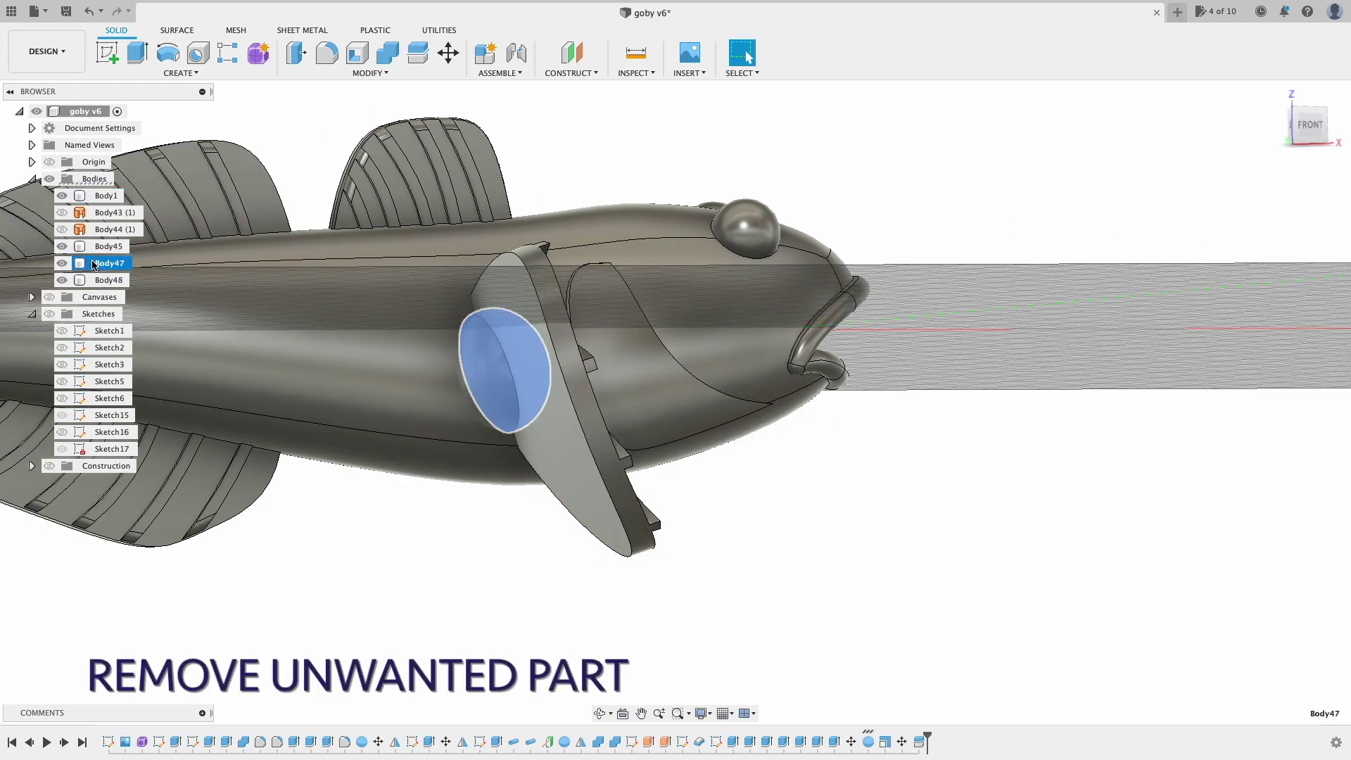
right_click(93, 265)
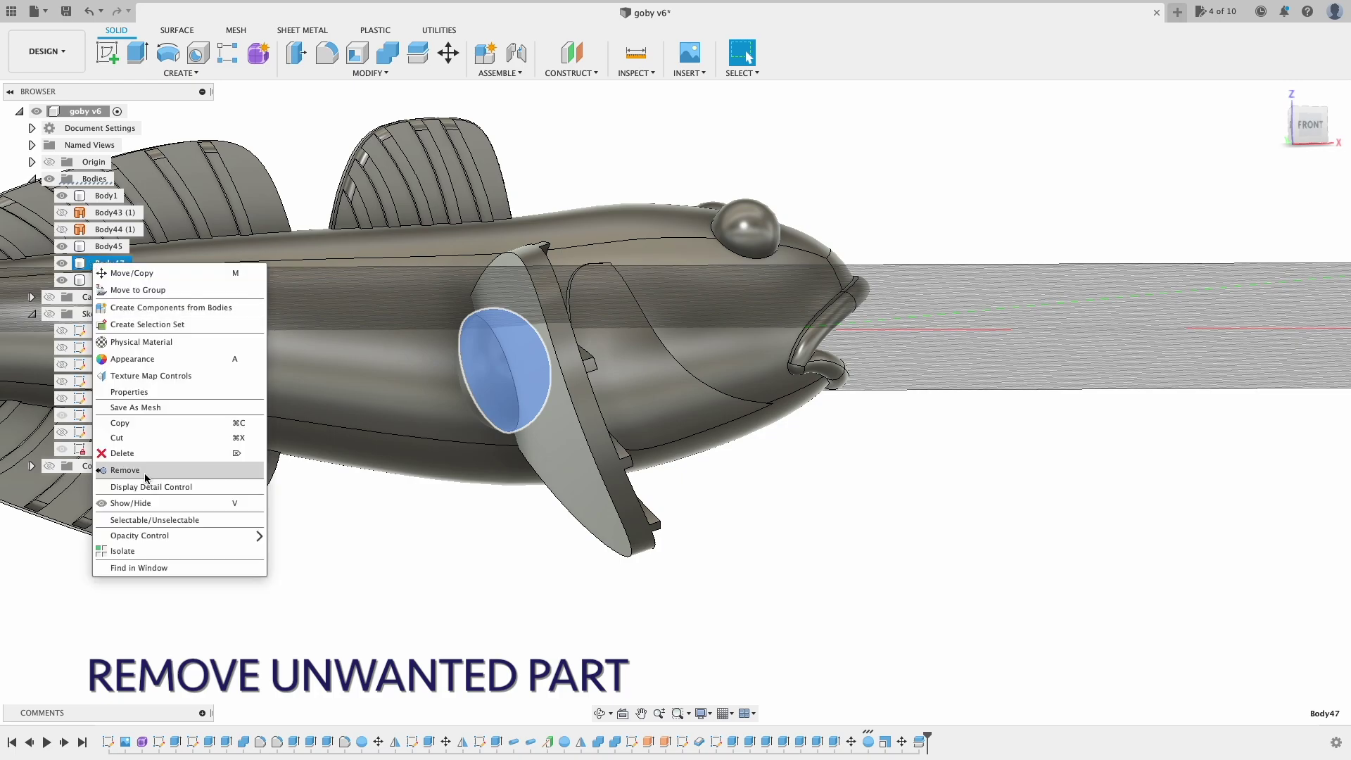
left_click(142, 473)
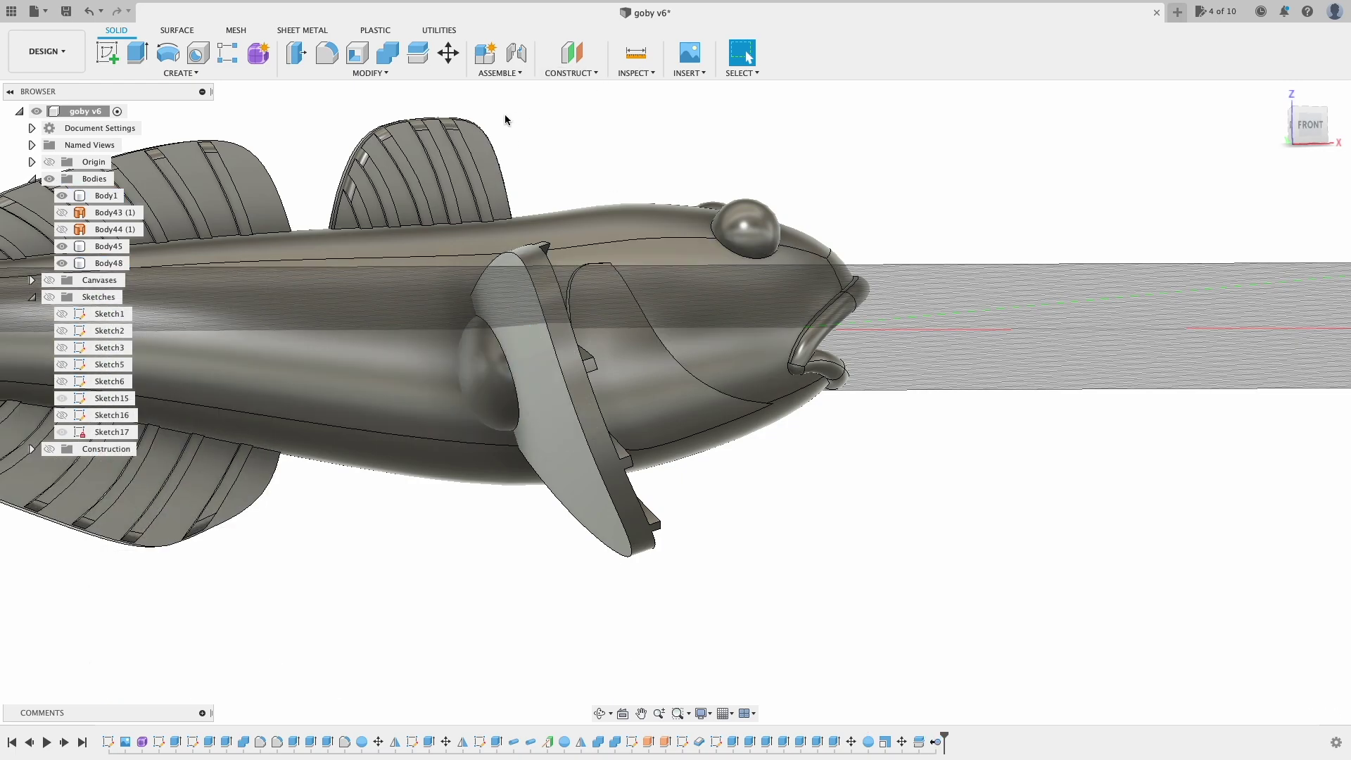
Step: Combine the remaining sphere piece and the pectoral fin into one body with the Join operation
left_click(387, 53)
left_click(493, 380)
left_click(578, 373)
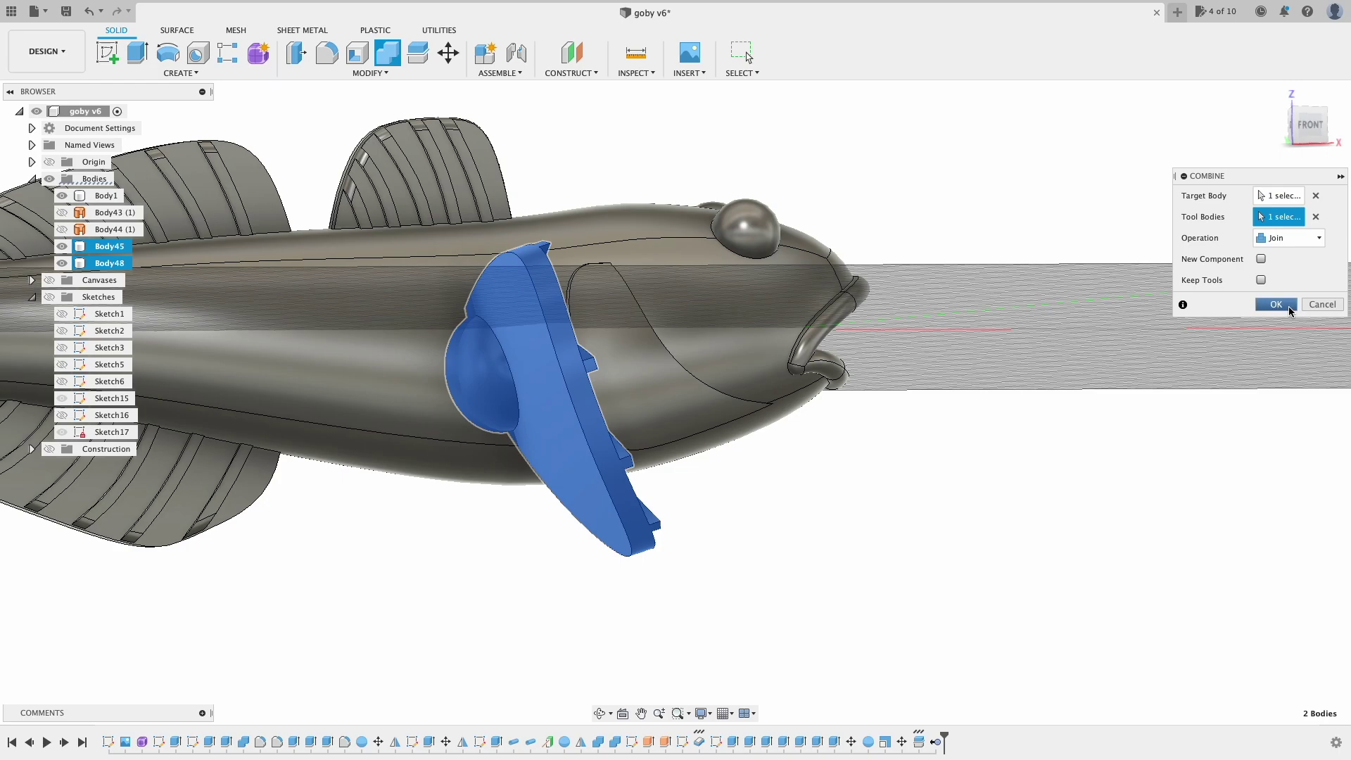
left_click(1276, 304)
Step: Examine the joined fin and its support from several sides, first with the fish body hidden and then with it shown
left_click(62, 196)
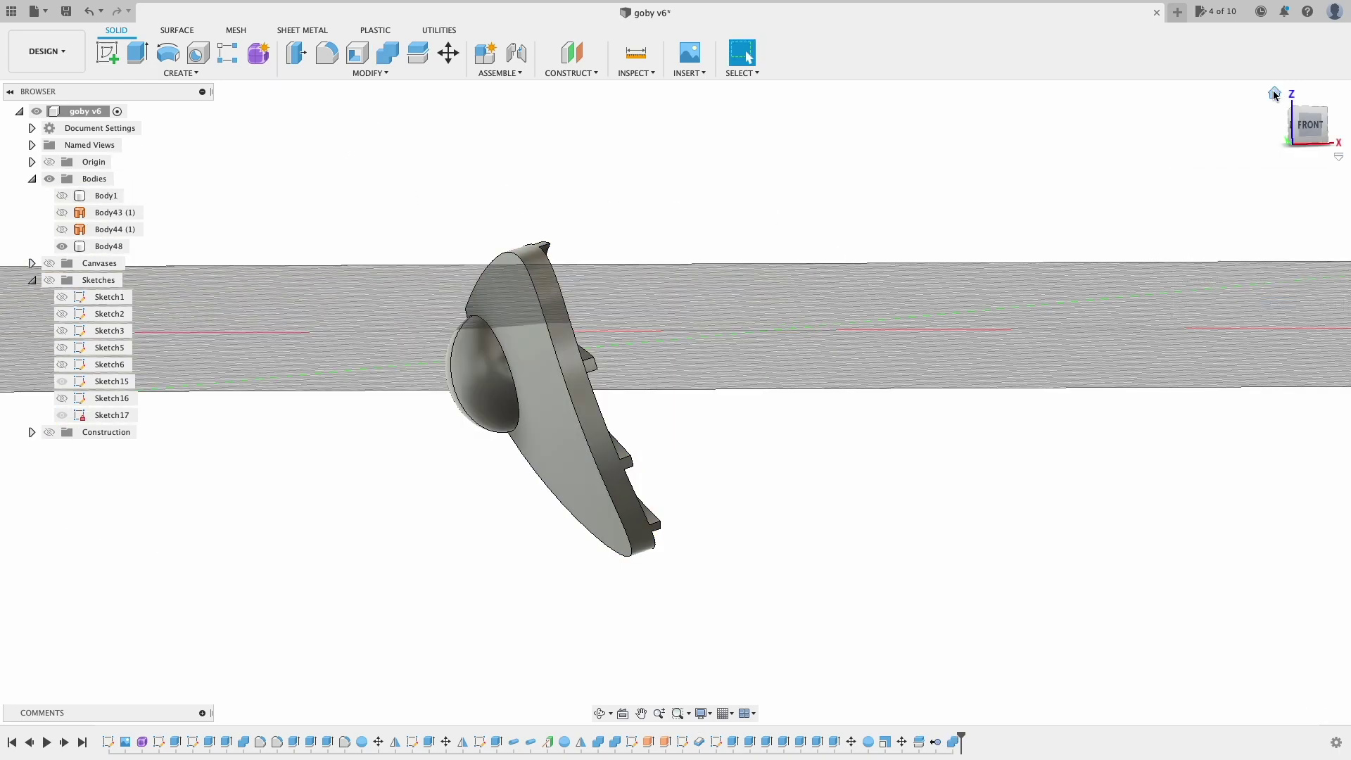
left_click(1275, 95)
left_click(59, 199)
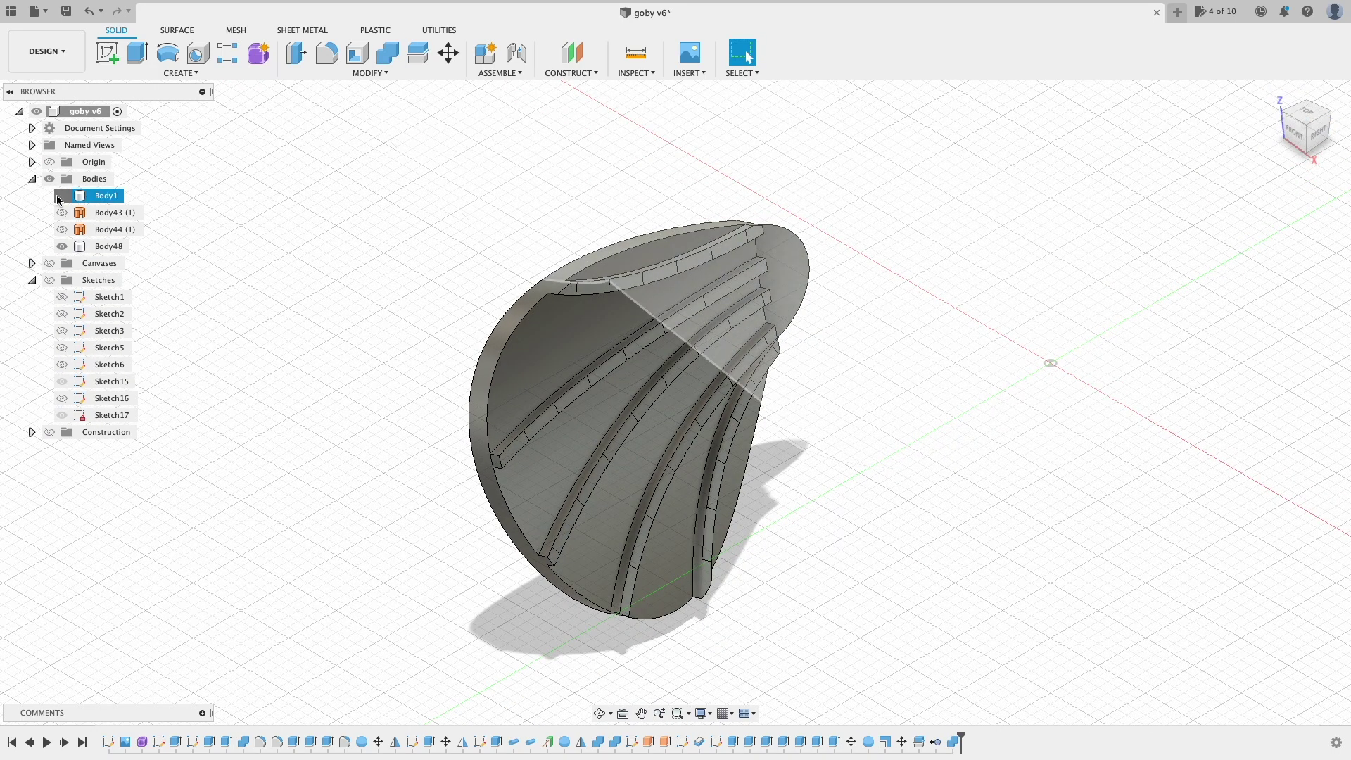
left_click(62, 196)
left_click(1297, 127)
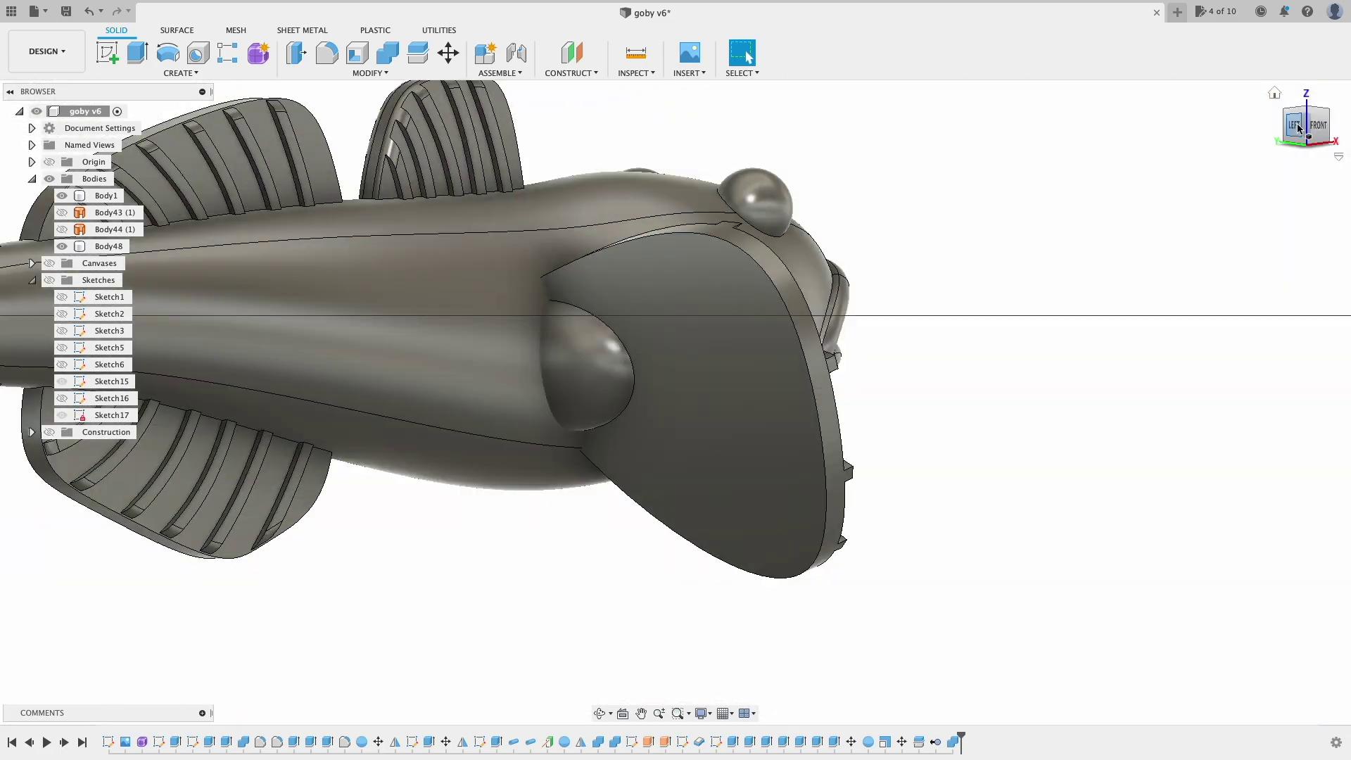
left_click(1298, 126)
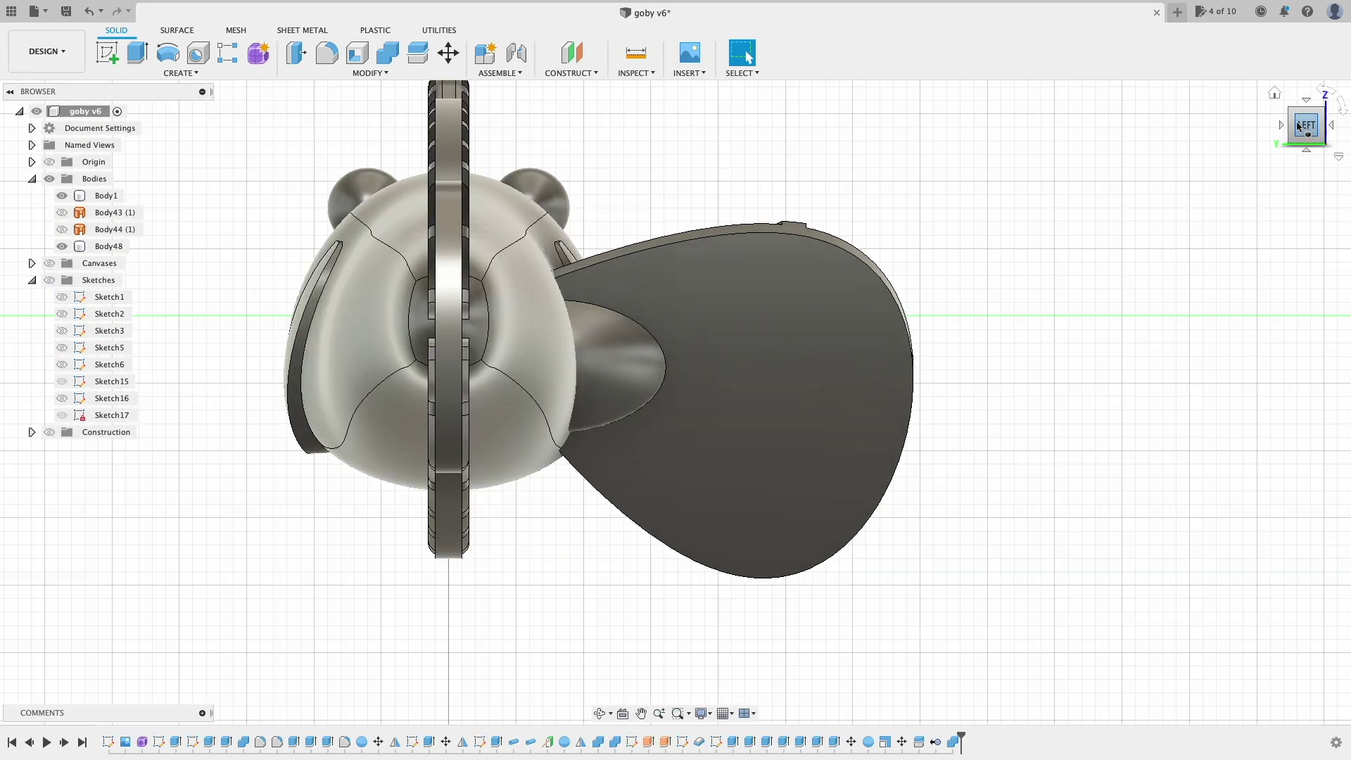
left_click(1326, 128)
left_click(1275, 95)
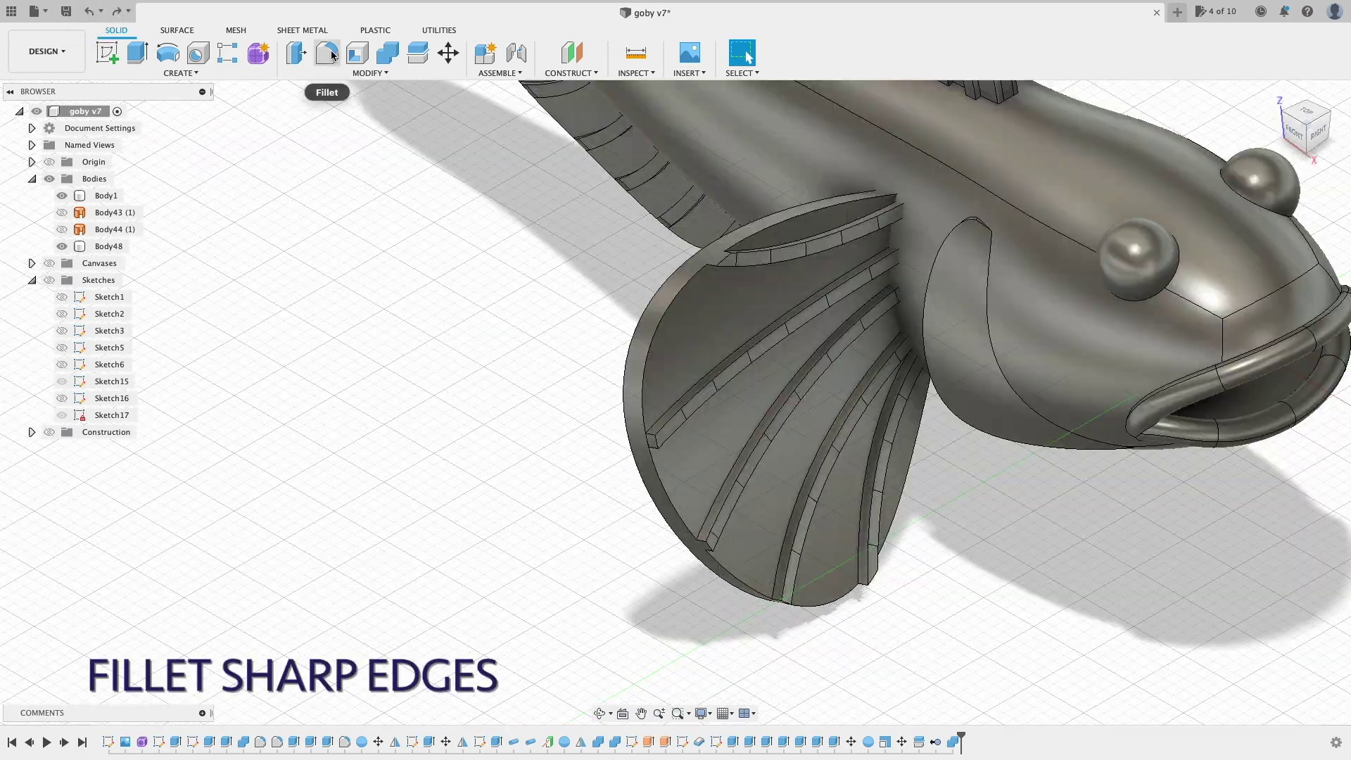
Step: Fillet the sharp edges of the pectoral fin
left_click(327, 53)
left_click(633, 443)
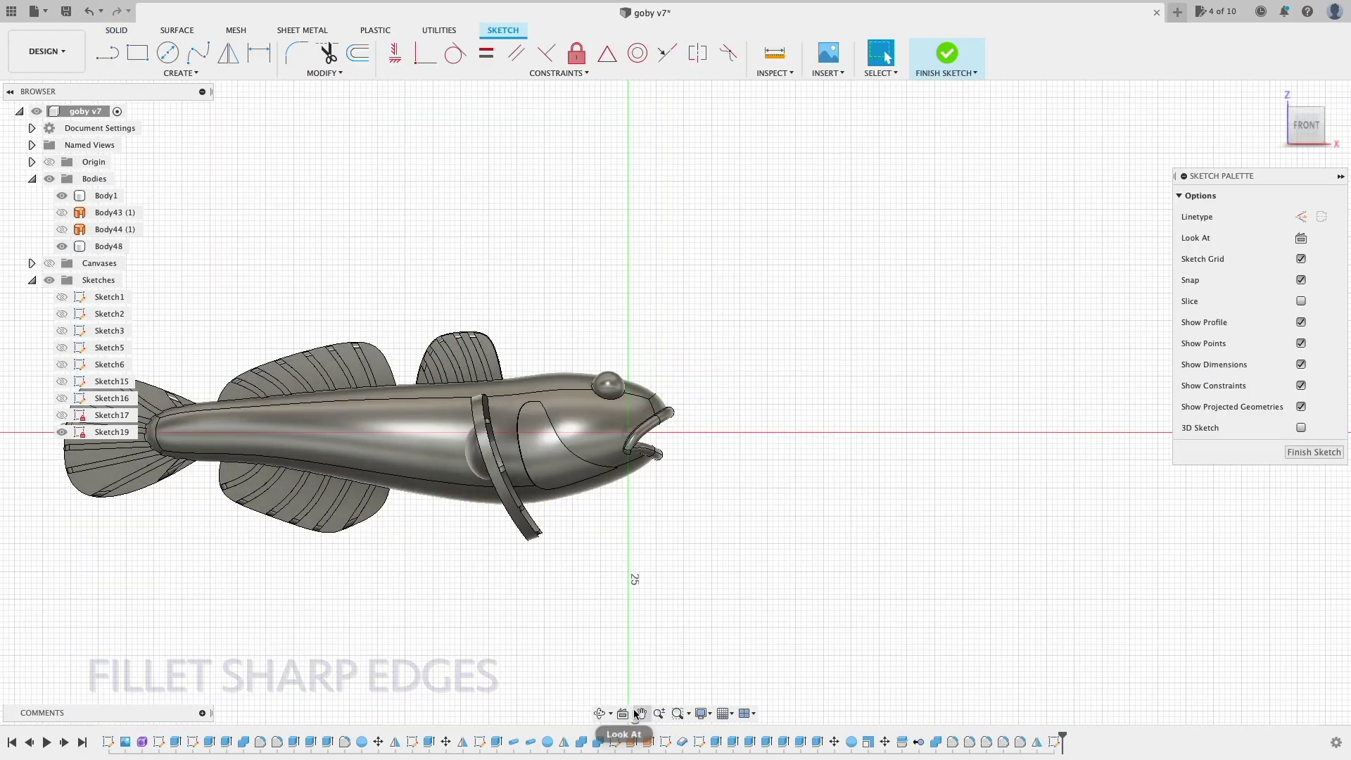
Step: Sketch a vertical revolve axis through the pectoral fin and, behind it, a closed slanted profile starting with a line about 12.8 mm long
left_click(635, 714)
key("l")
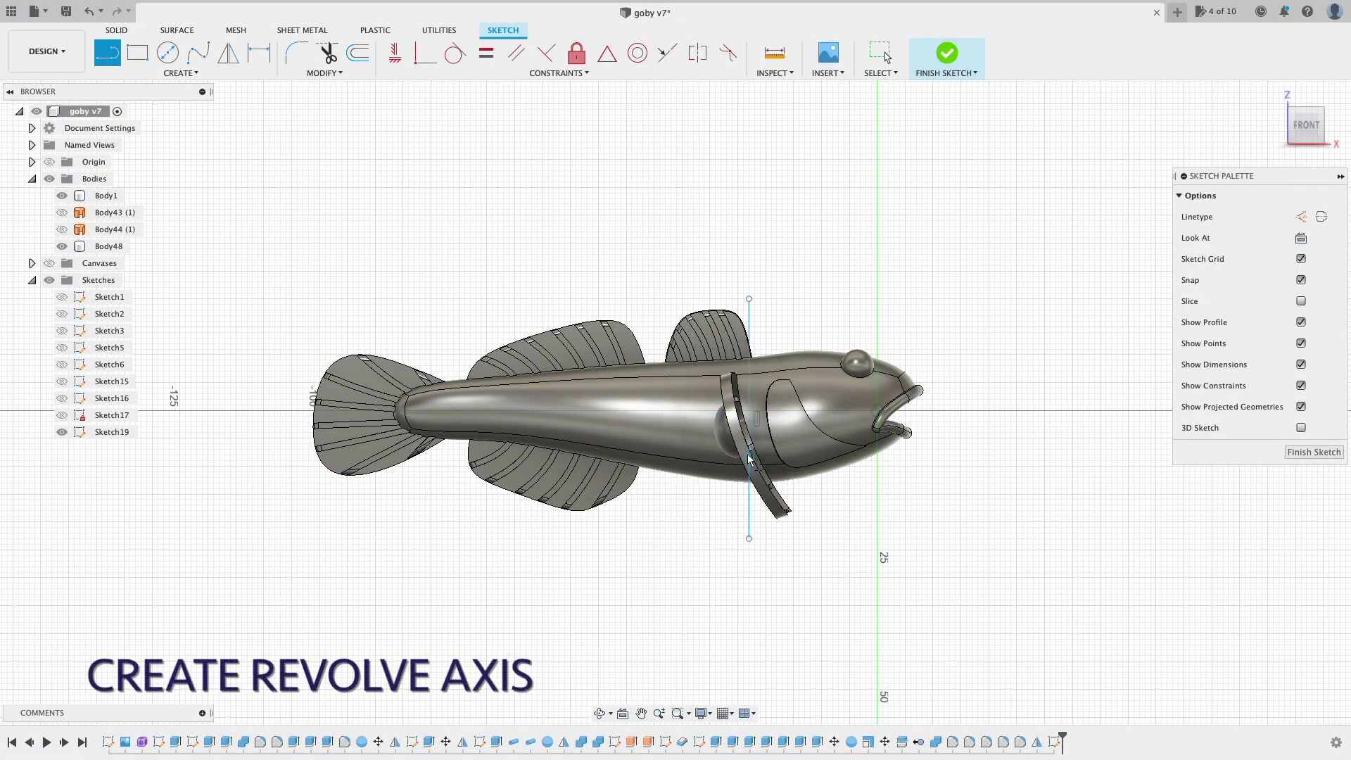
left_click(704, 449)
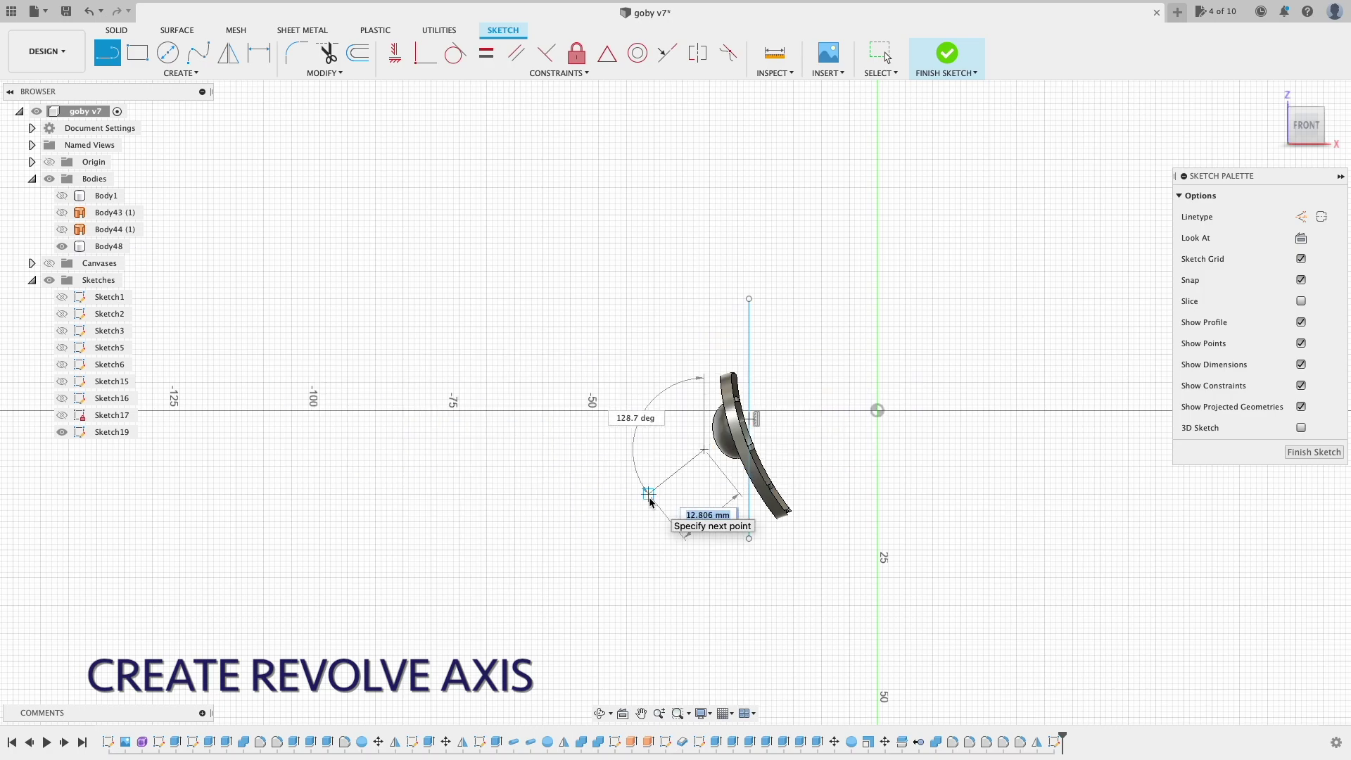
left_click(648, 494)
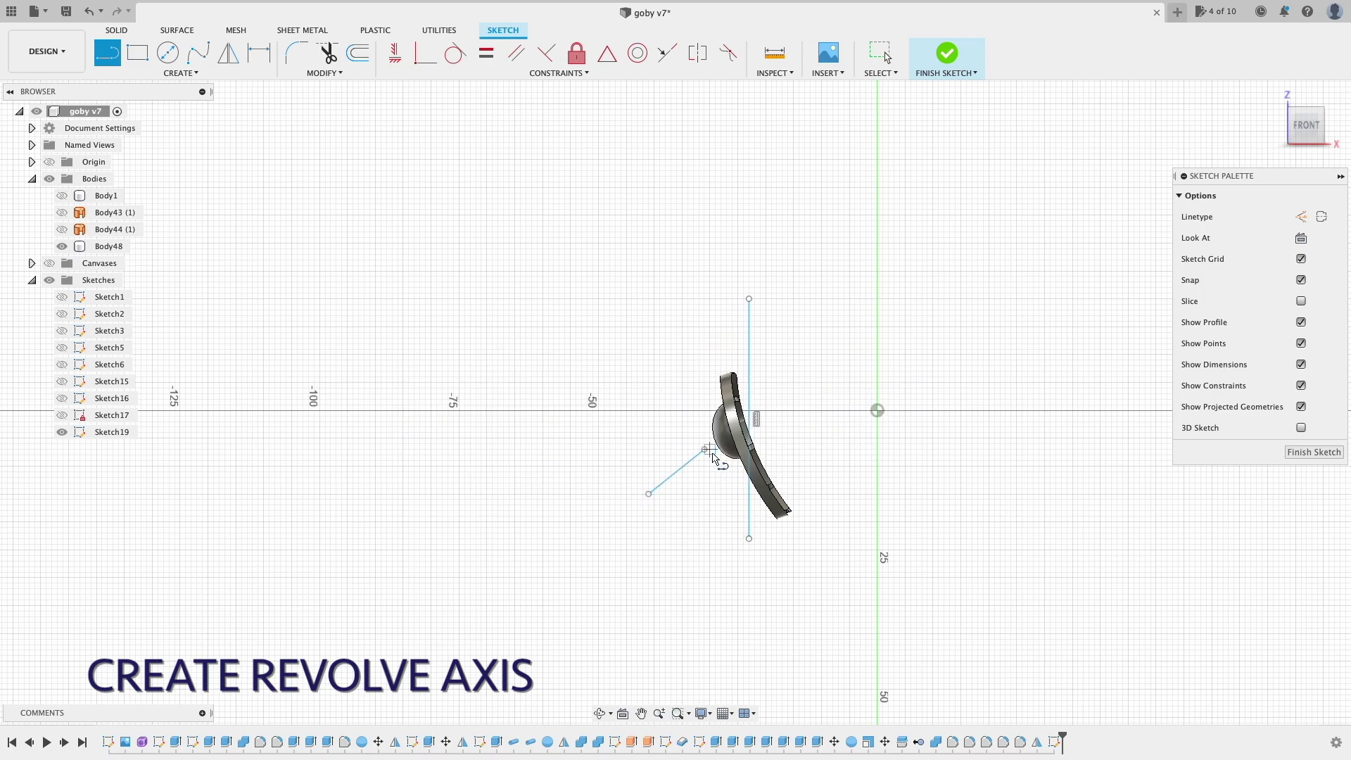
left_click(689, 494)
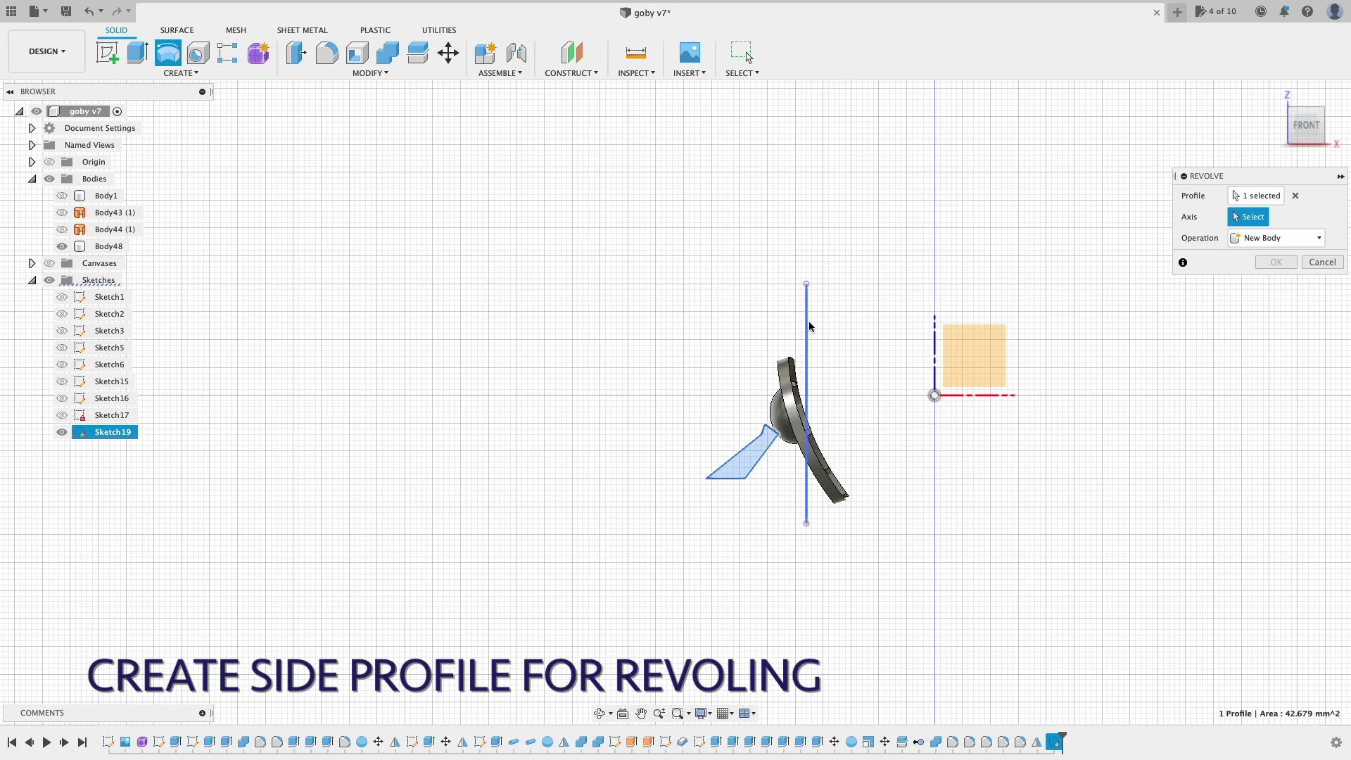
Step: Revolve the slanted profile 360 degrees around the vertical axis line with the New Body operation
left_click(1210, 290)
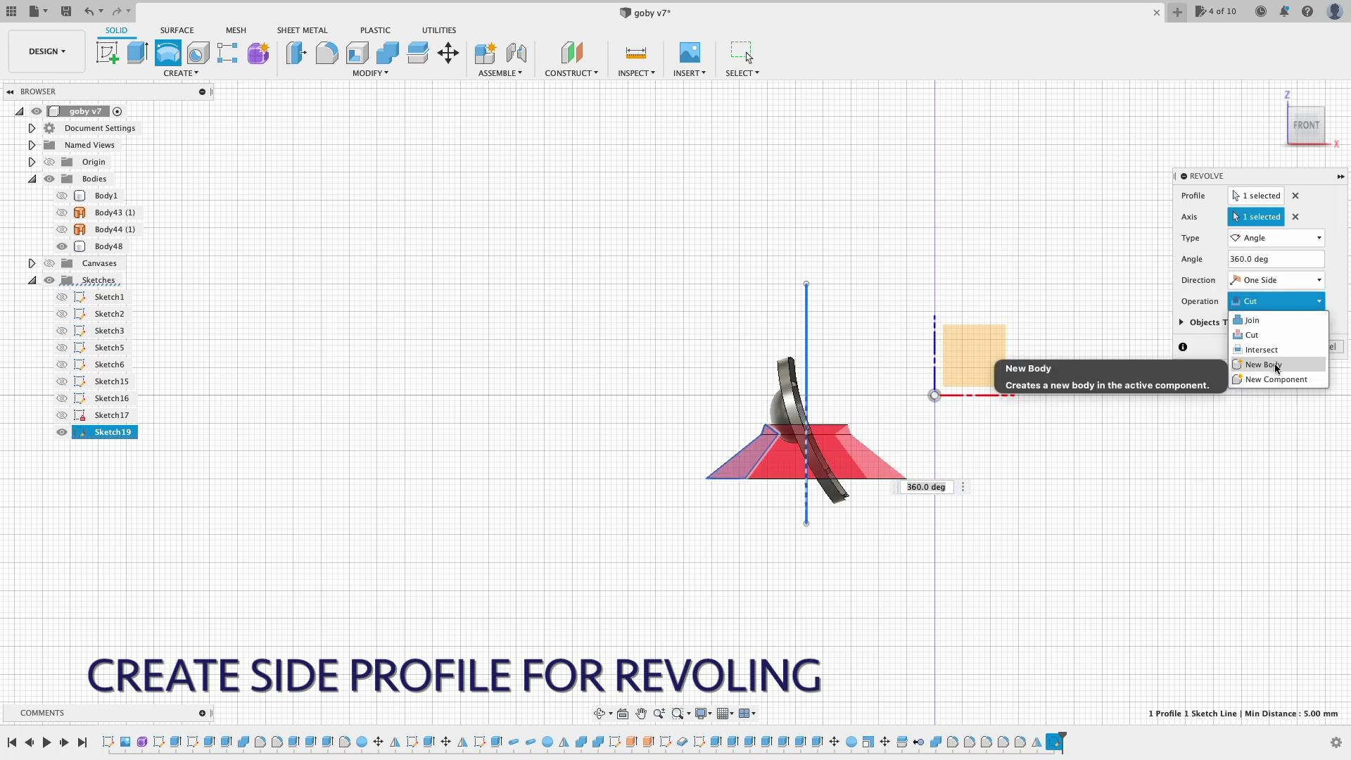
left_click(1197, 364)
key("Return")
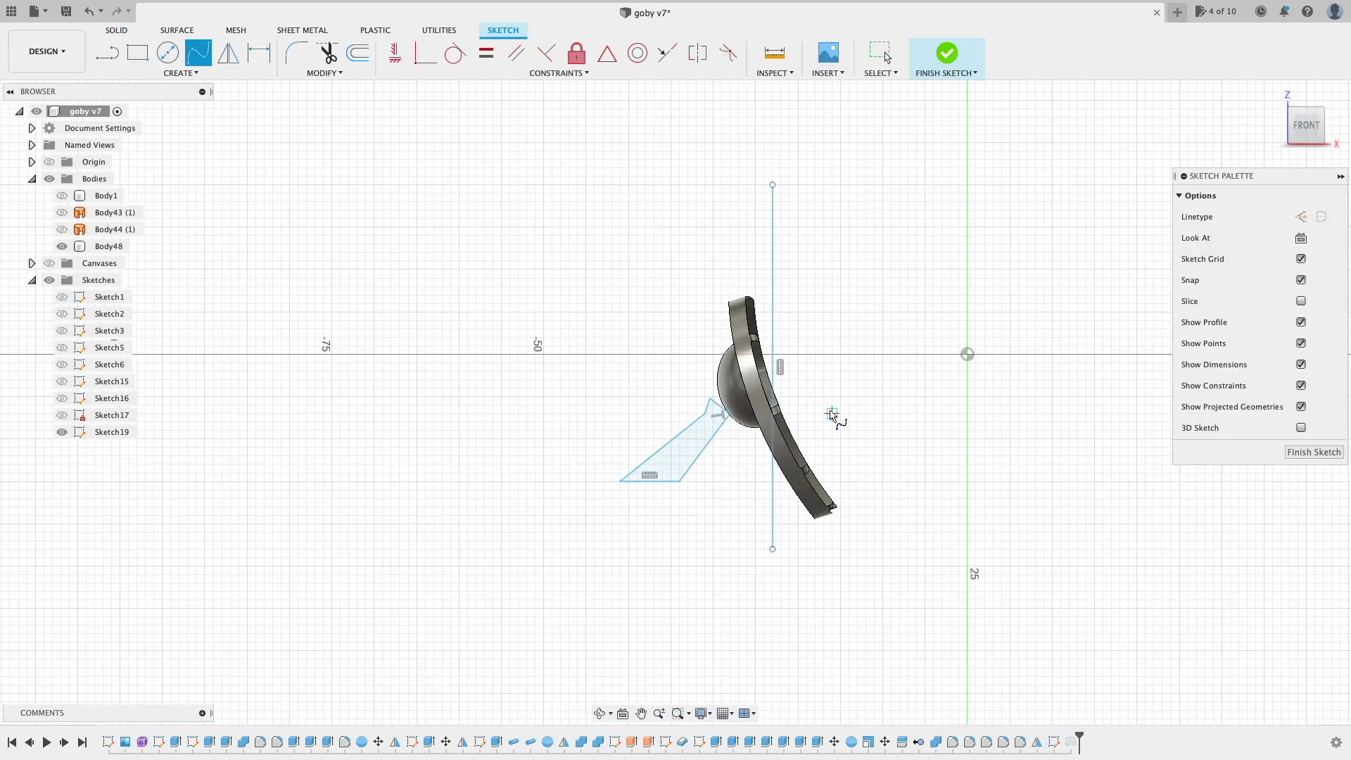
Step: Sketch a closed trimming profile about 23 mm wide over the revolved cone, using a curved spline upper edge and straight outer lines
left_click(815, 406)
left_click(815, 448)
left_click(696, 481)
key("Return")
key("l")
left_click(697, 482)
left_click(696, 541)
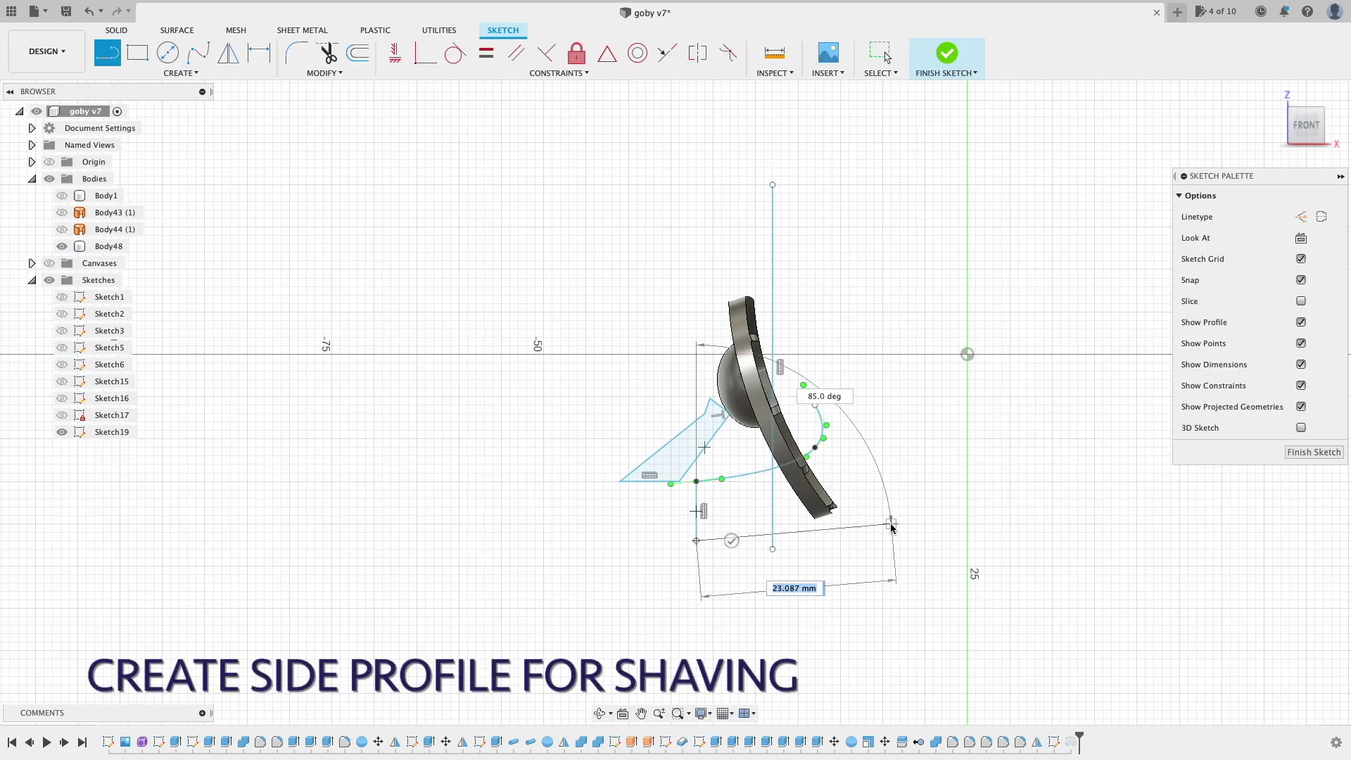
left_click(892, 541)
left_click(891, 380)
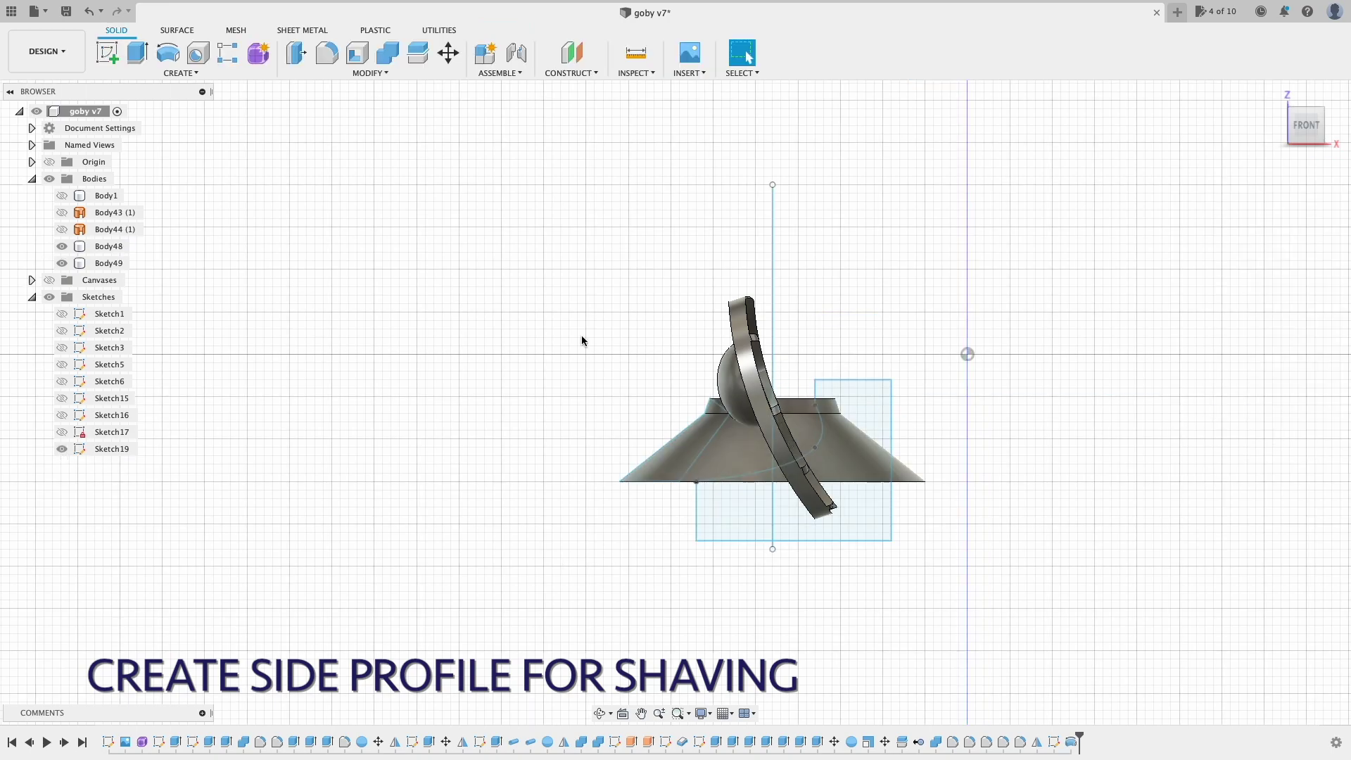
Step: Cut the revolved cone with the trimming profile using the All extent, and extend the profile's front edge past the cone
key("e")
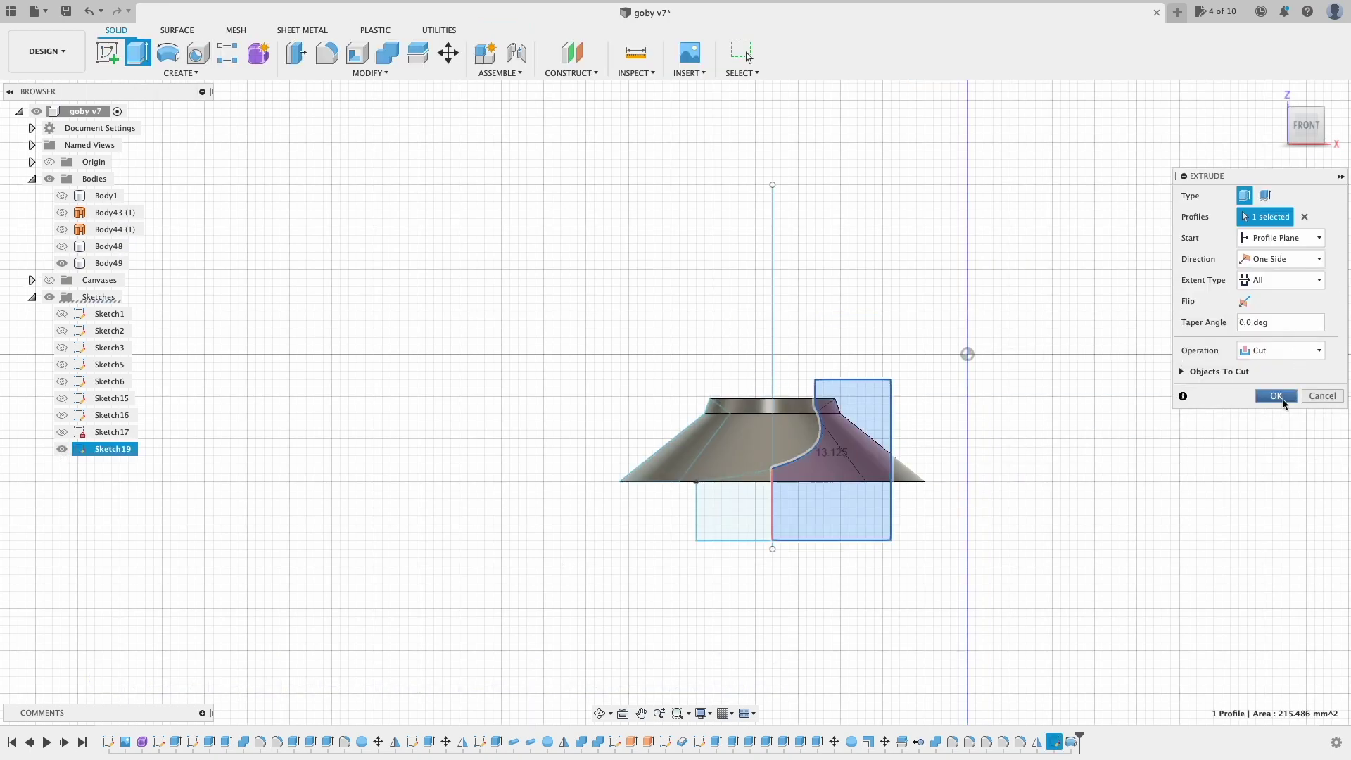
left_click(1283, 398)
left_click_drag(891, 380, 951, 380)
key("e")
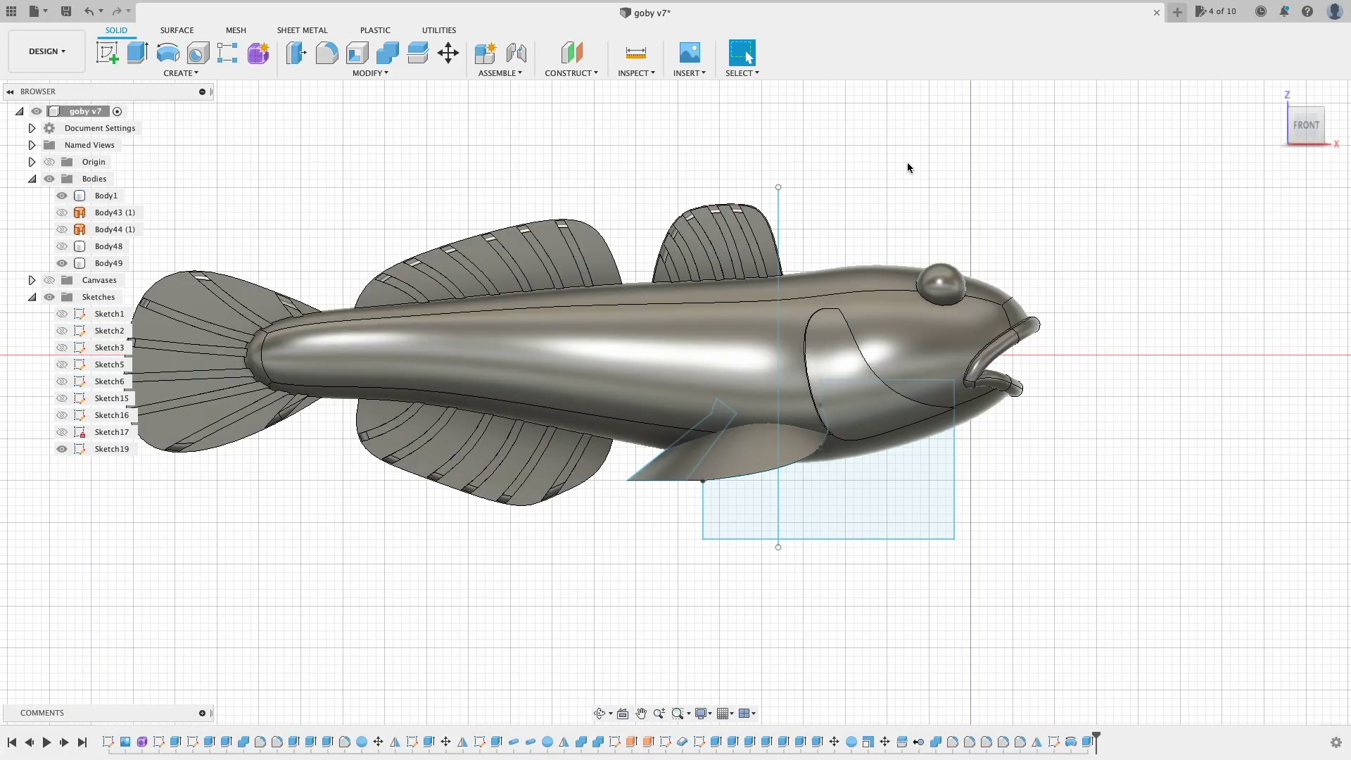
Step: Adjust the size and position of the trimmed fin under the body by reshaping the spline and moving the slanted profile in its sketch
mouse_move(908, 168)
middle_mouse_down("shift")
mouse_move(915, 176)
mouse_move(922, 119)
mouse_move(913, 169)
middle_mouse_up("shift")
left_click(1273, 94)
left_click(1294, 139)
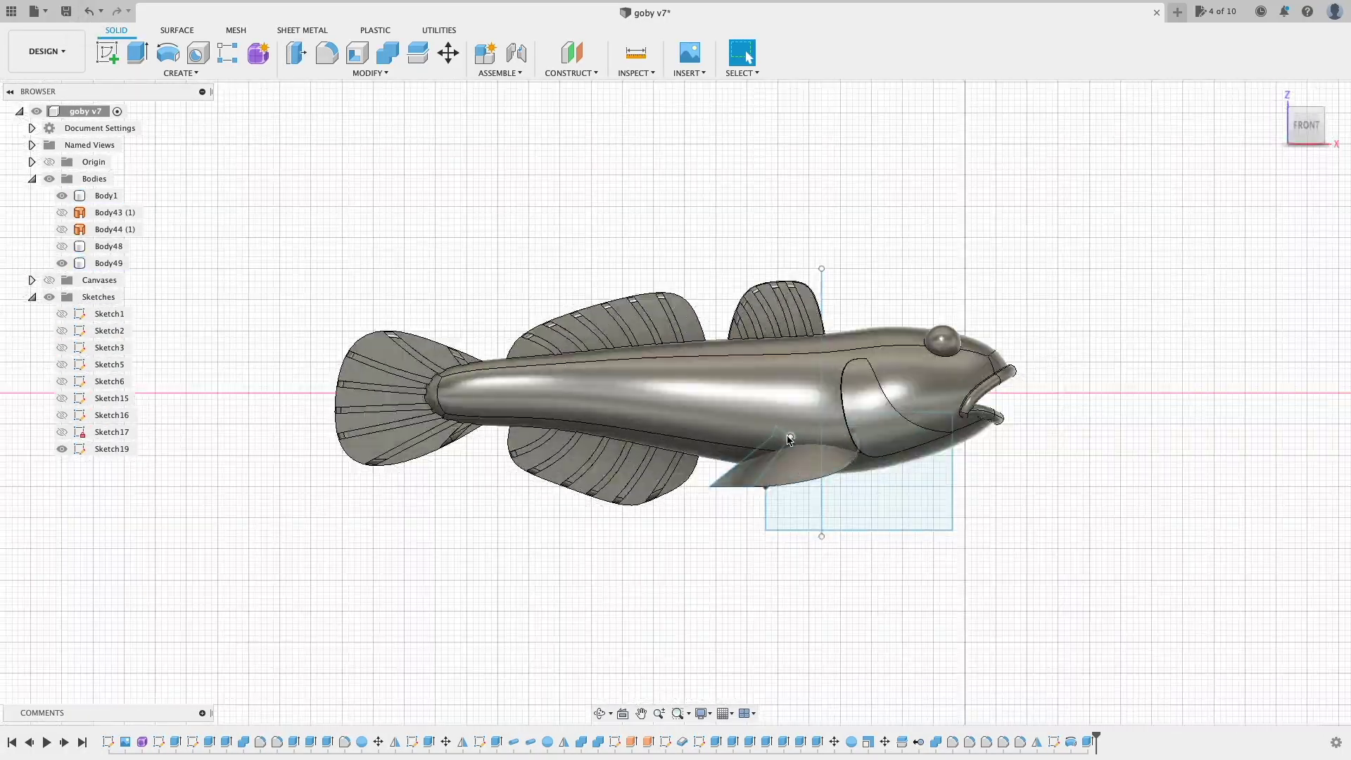
left_click_drag(789, 433, 790, 454)
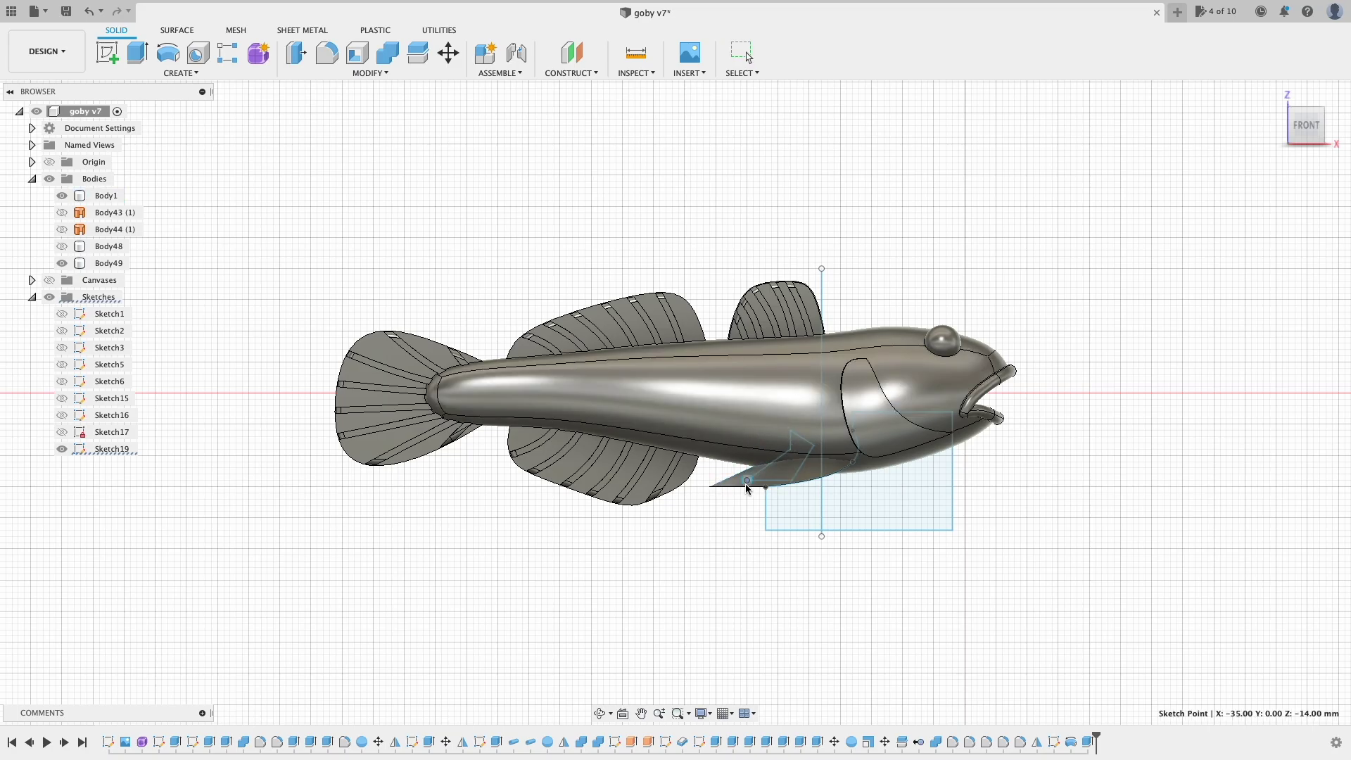
scroll(845, 475, "up", 5)
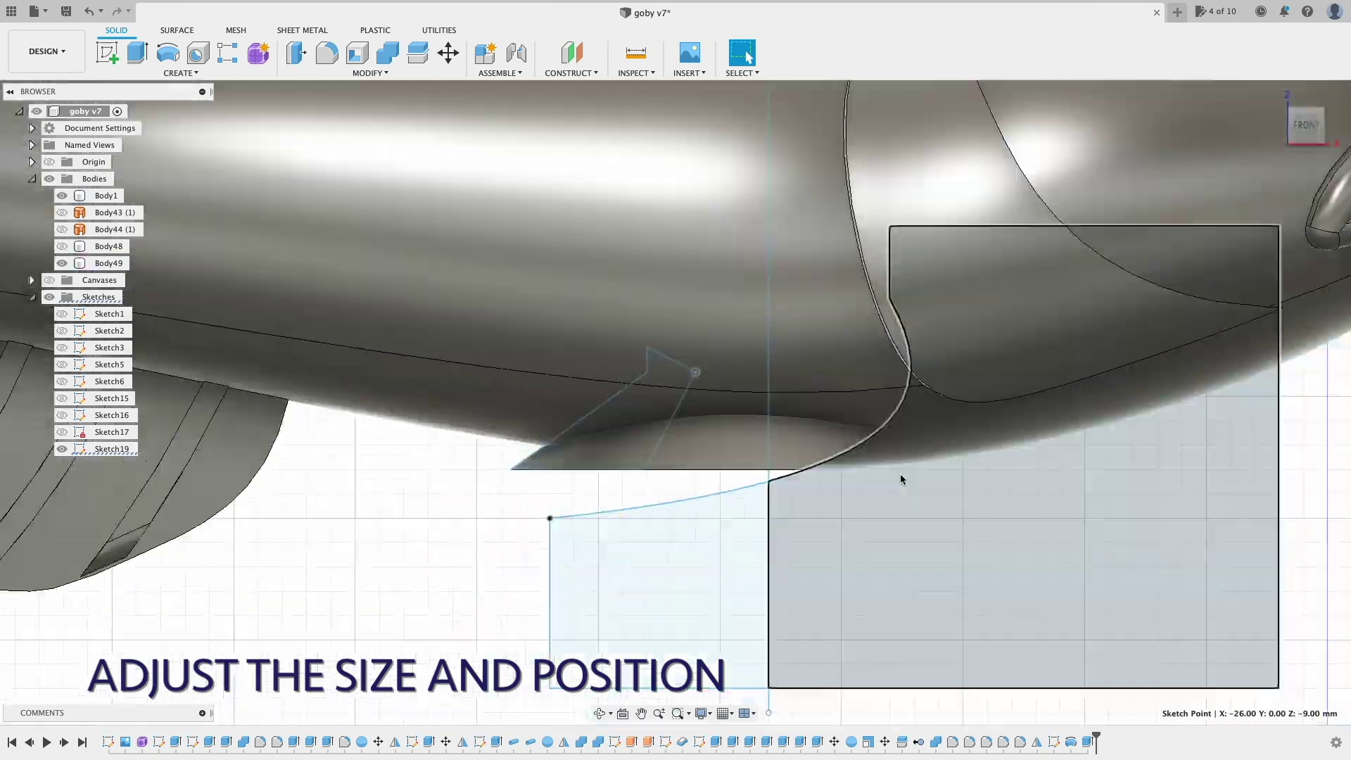
middle_click_drag(901, 474, 901, 423, "shift")
left_click_drag(874, 310, 878, 364)
left_click_drag(684, 376, 659, 356)
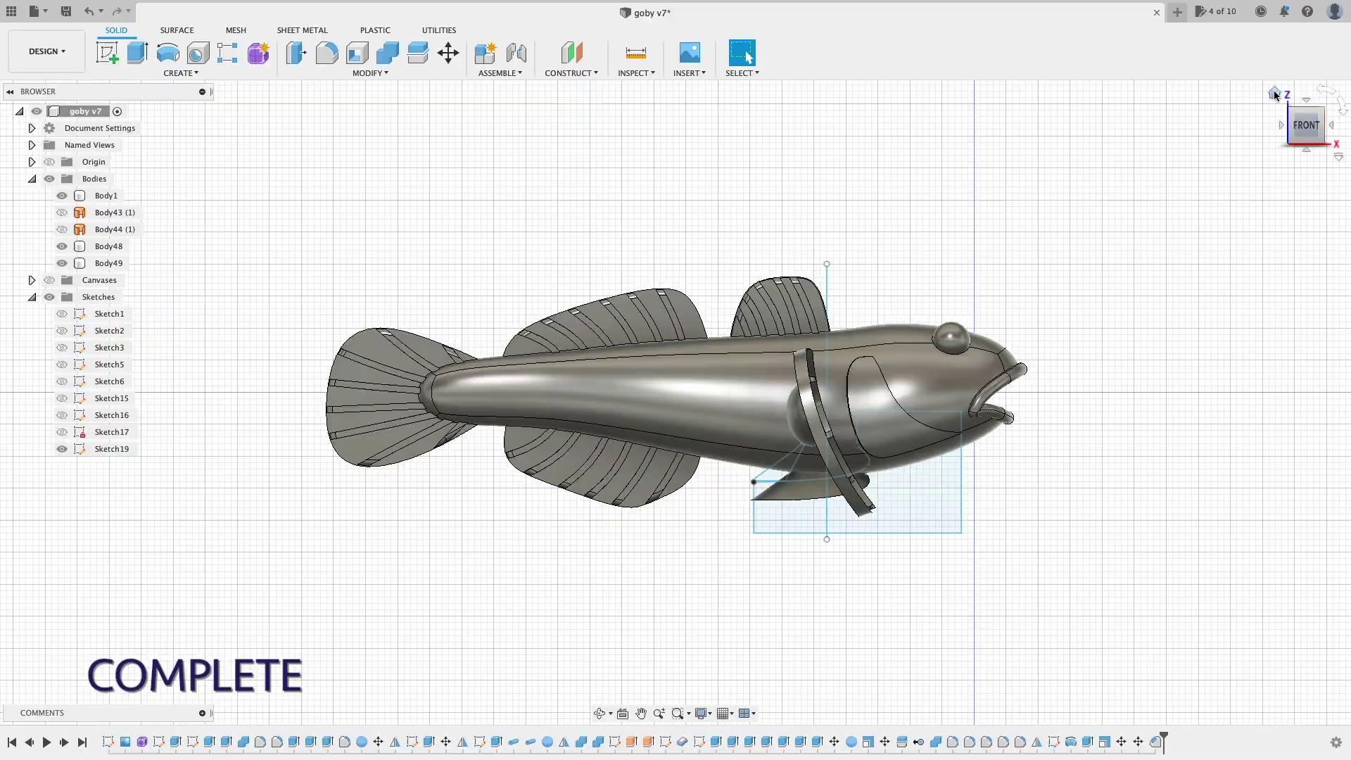
Step: Examine the completed goby with its pectoral and pelvic fins from the front, above and below
left_click(1295, 143)
left_click_drag(1295, 143, 1303, 112)
left_click(1301, 141)
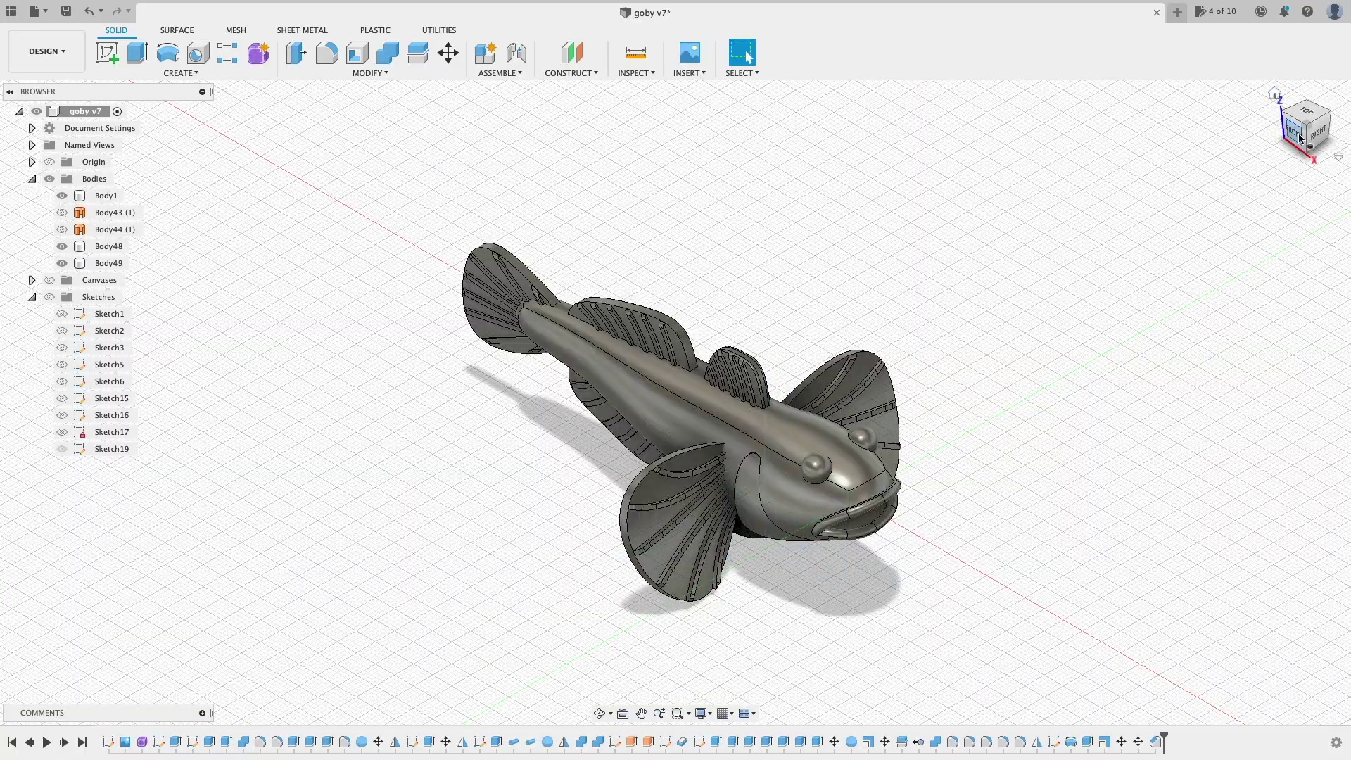
left_click_drag(1288, 120, 1281, 110)
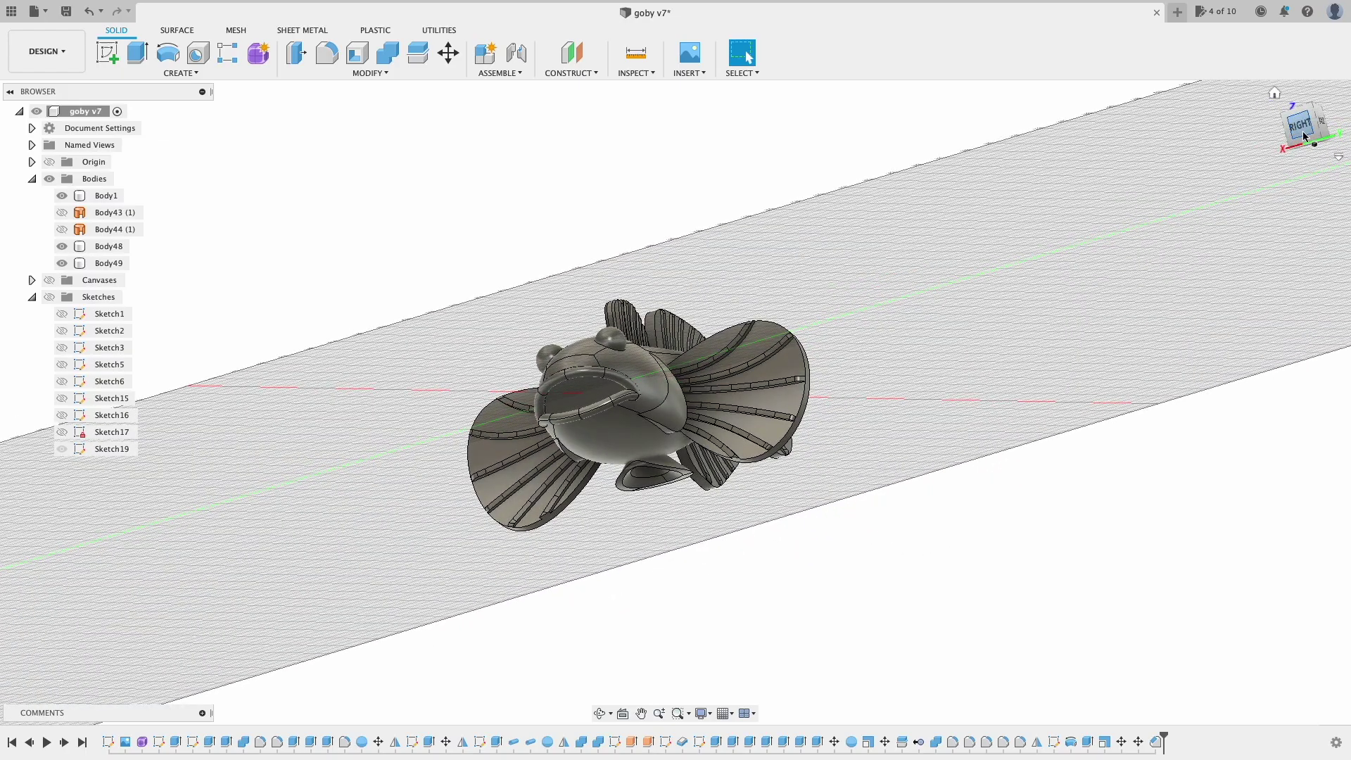
mouse_move(1274, 134)
left_mouse_down()
mouse_move(1279, 113)
mouse_move(1271, 171)
left_mouse_up()
left_click(1275, 94)
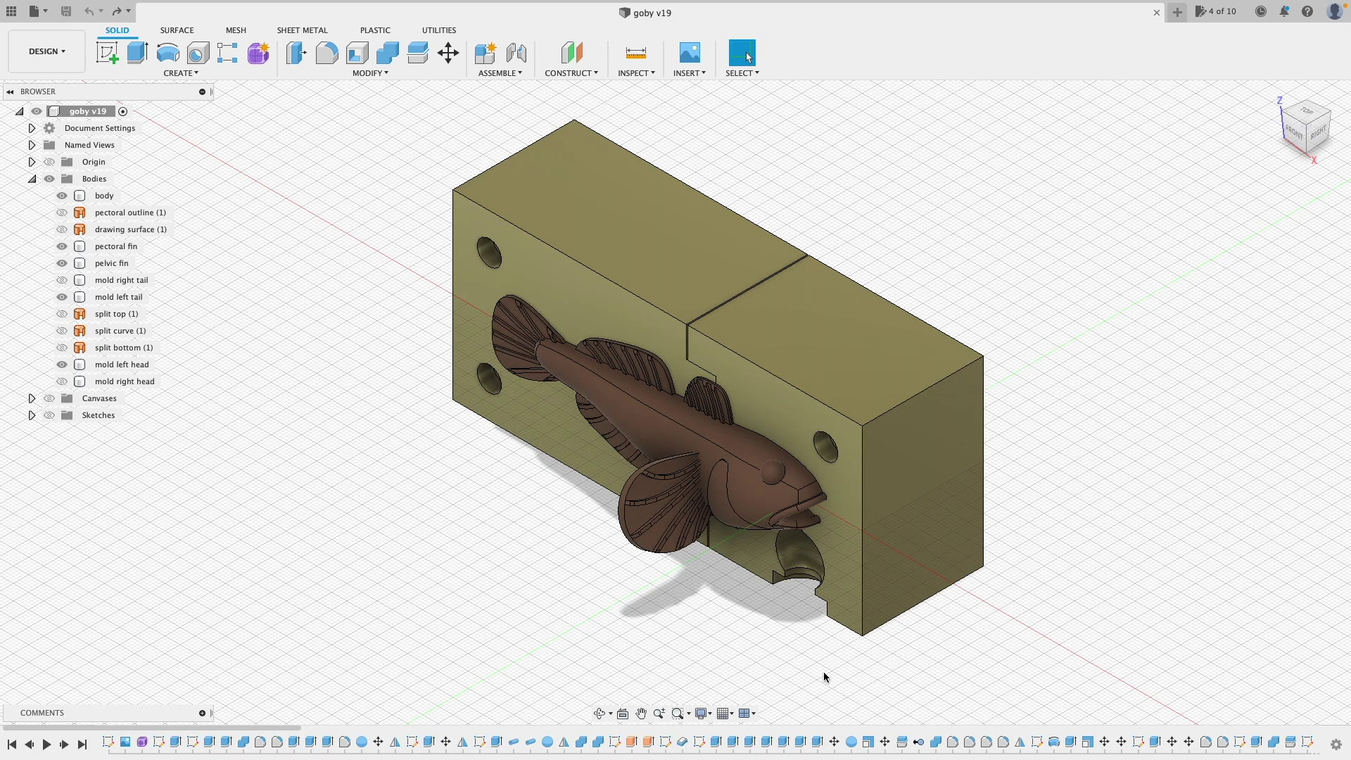
Step: Hide the fish body, pectoral fin, pelvic fin and mold left head, leaving only the mold left tail shown
left_click(709, 493)
left_click(1317, 133)
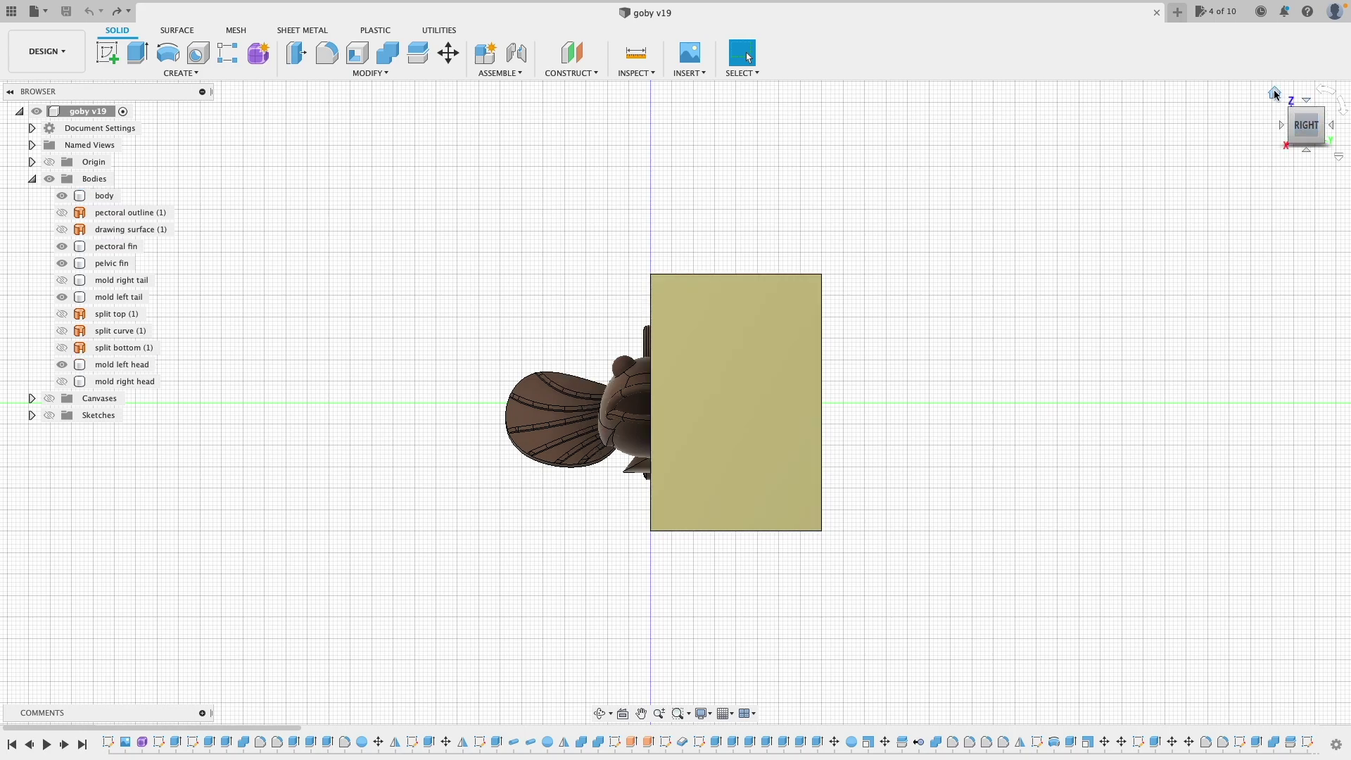
left_click(1276, 92)
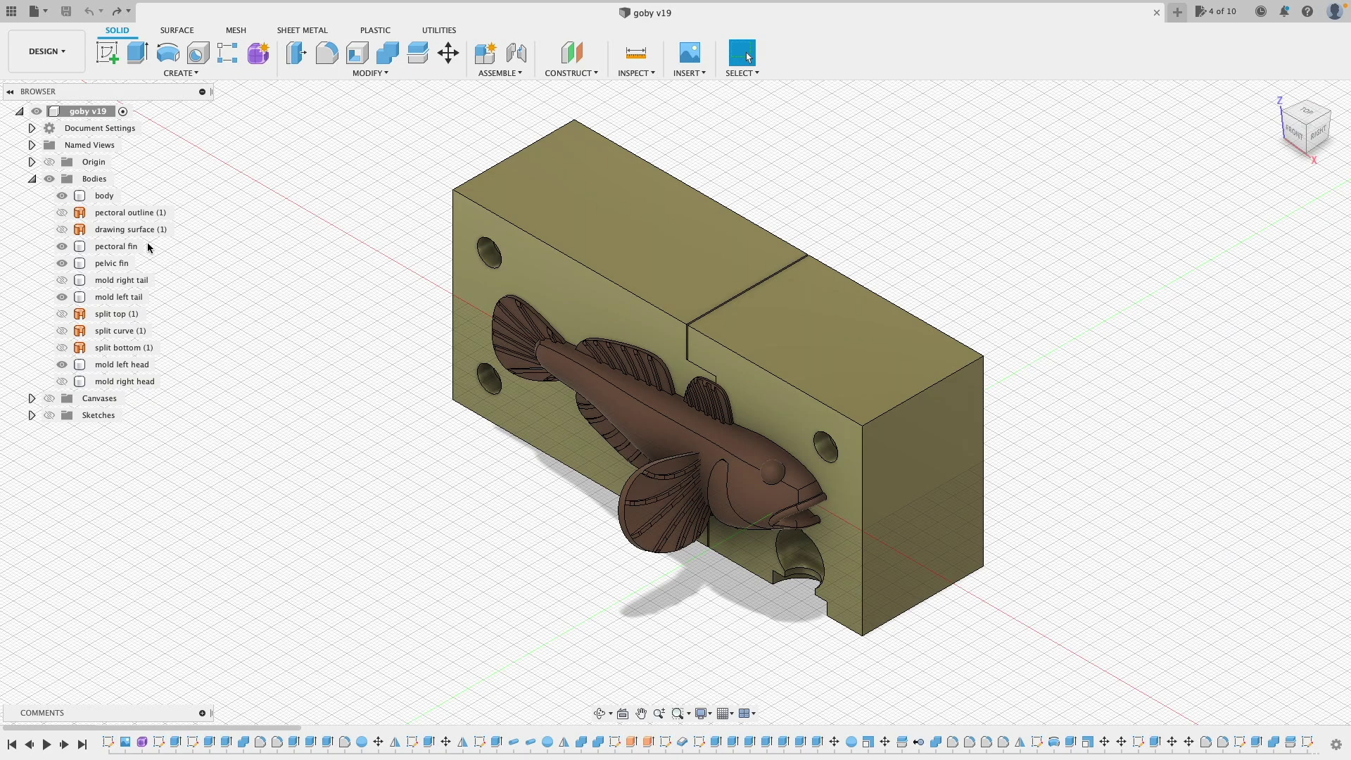
left_click(62, 196)
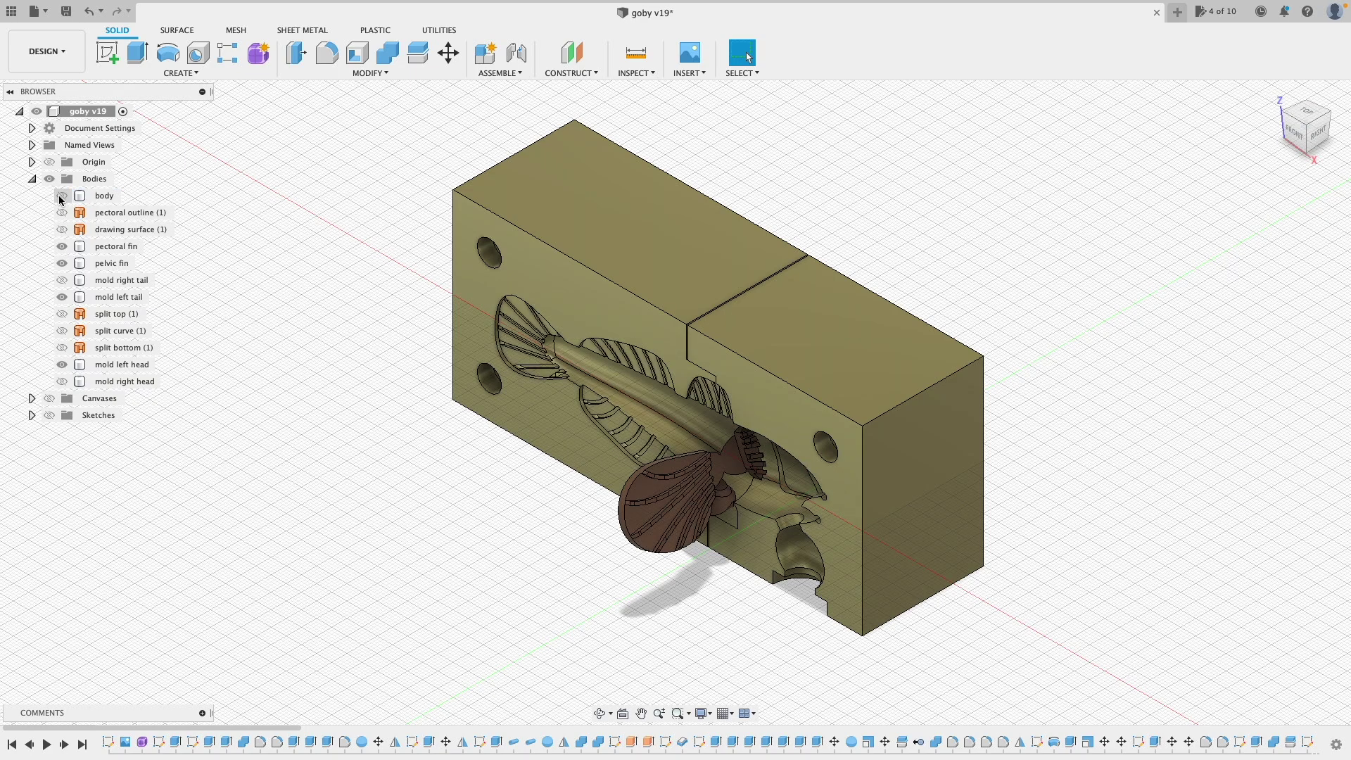
left_click(62, 246)
left_click(62, 264)
left_click(62, 297)
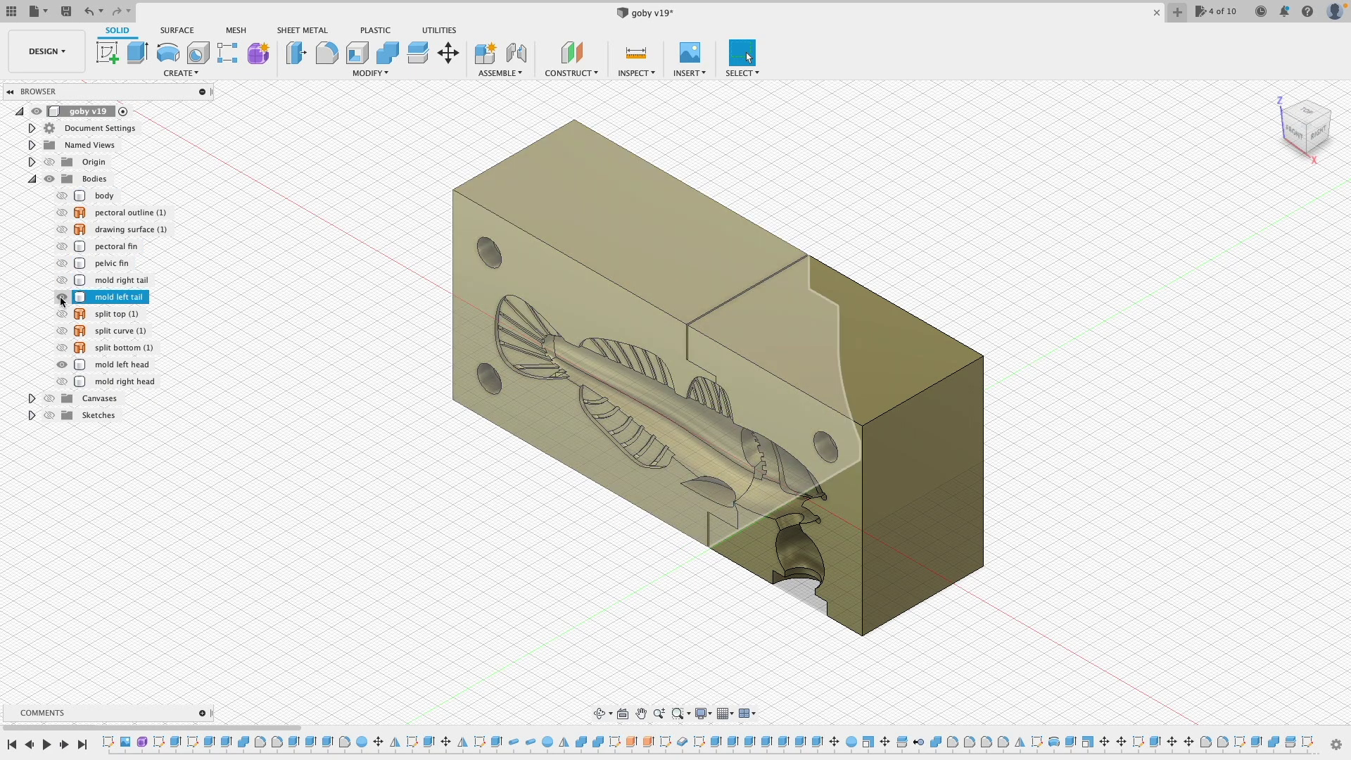
left_click(62, 297)
left_click(62, 365)
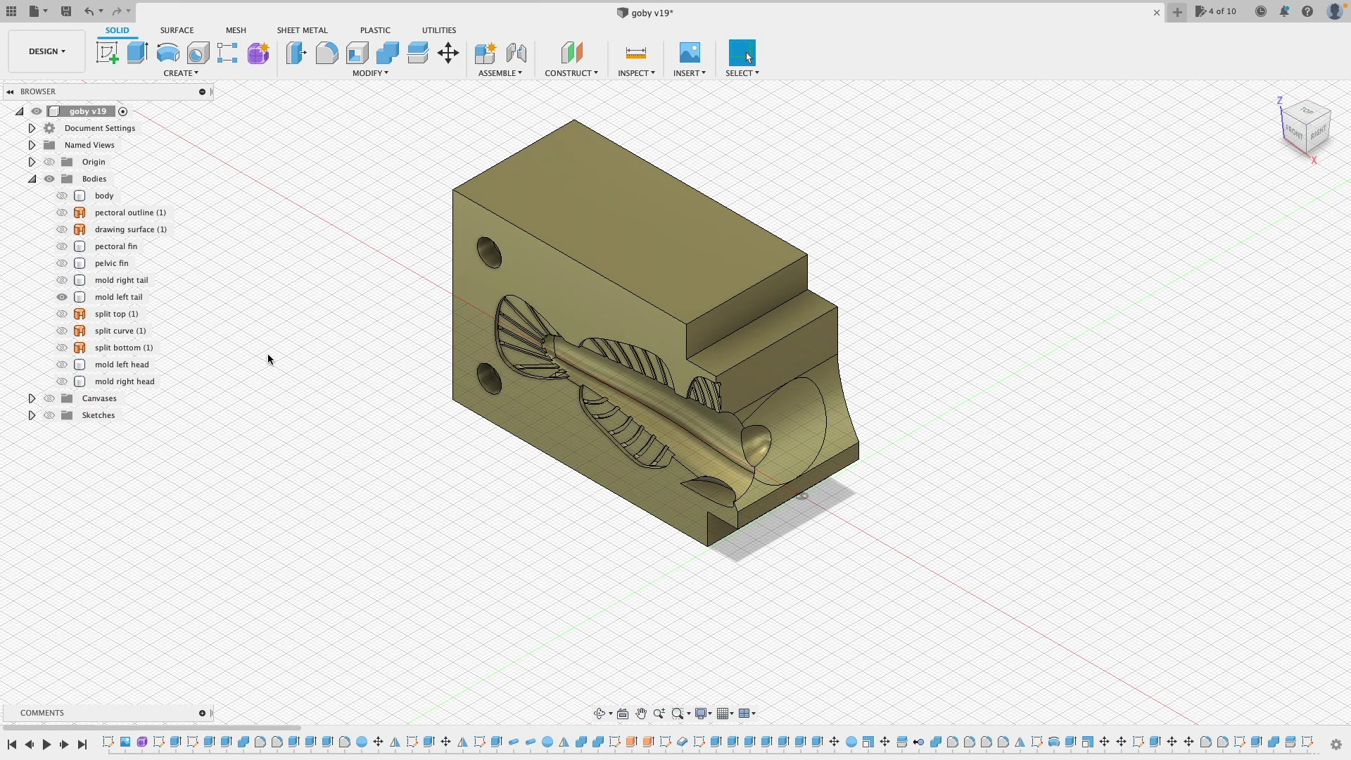
Step: Show the split top, split curve and split bottom surfaces with the mold left tail and check the split line from the front
left_click(62, 314)
left_click(62, 331)
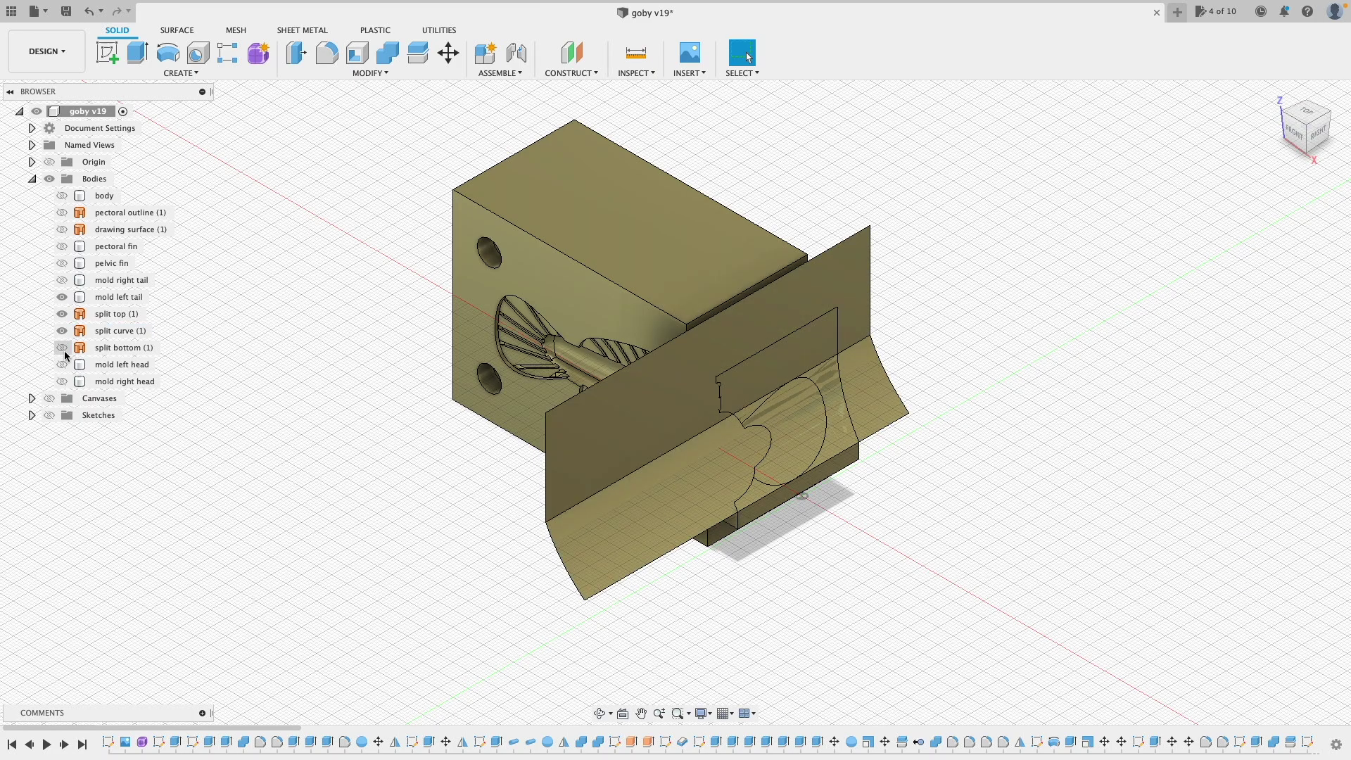
left_click(62, 348)
left_click(118, 297)
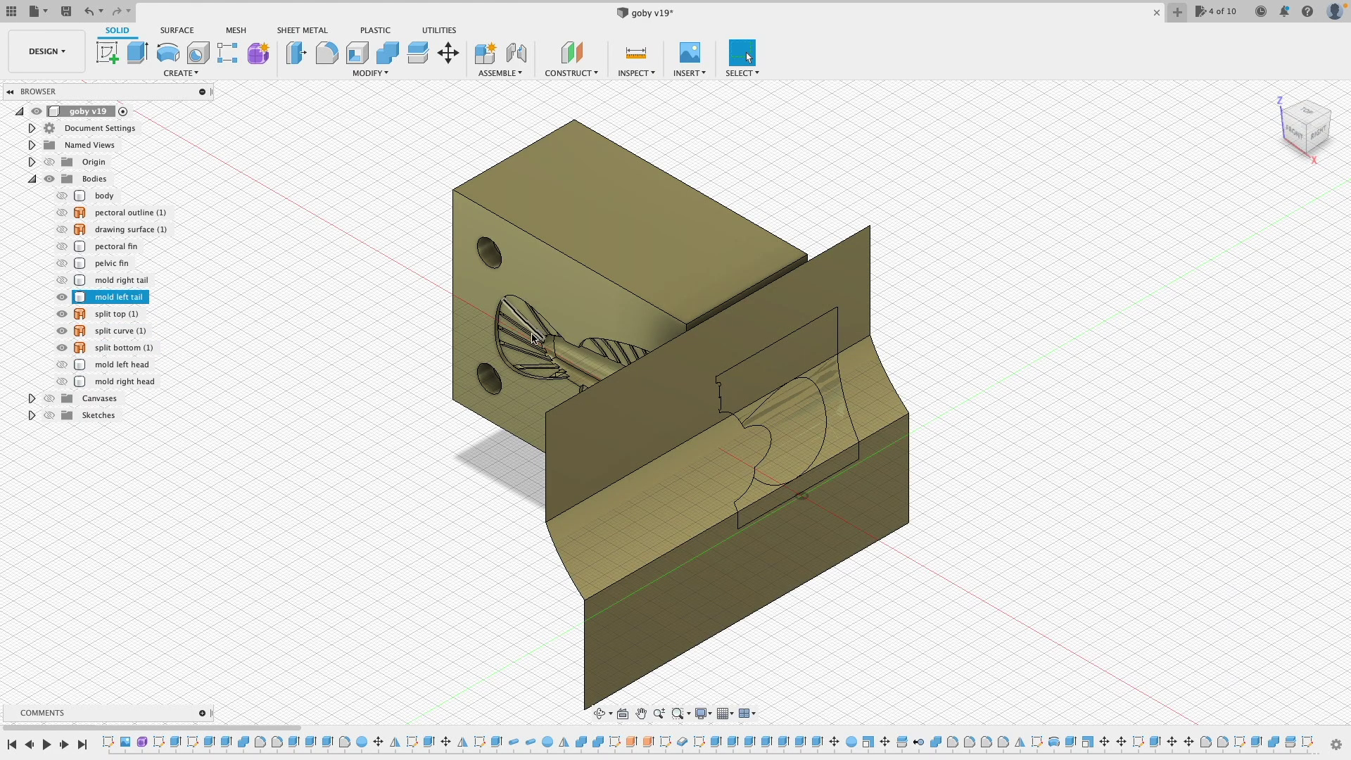
left_click(1295, 134)
left_click(792, 556)
left_click(796, 570)
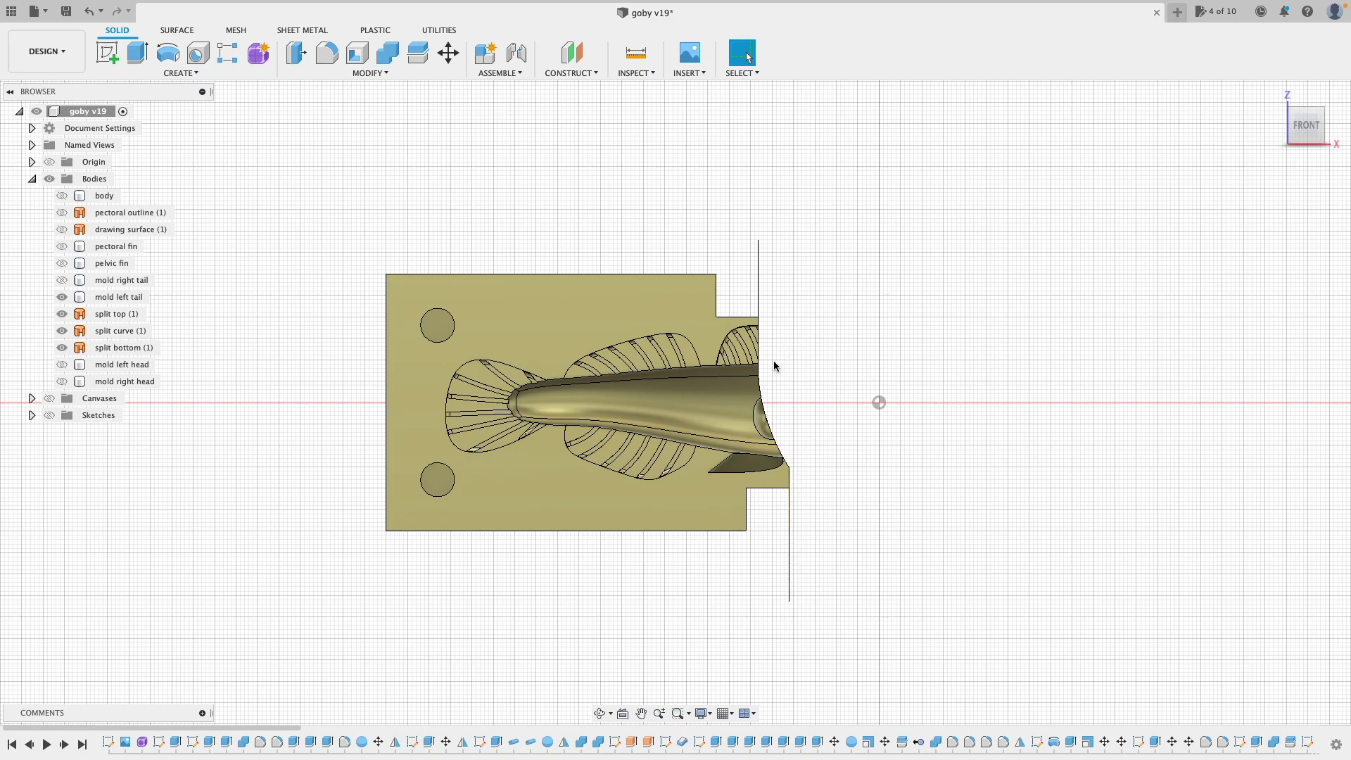
left_click(763, 377)
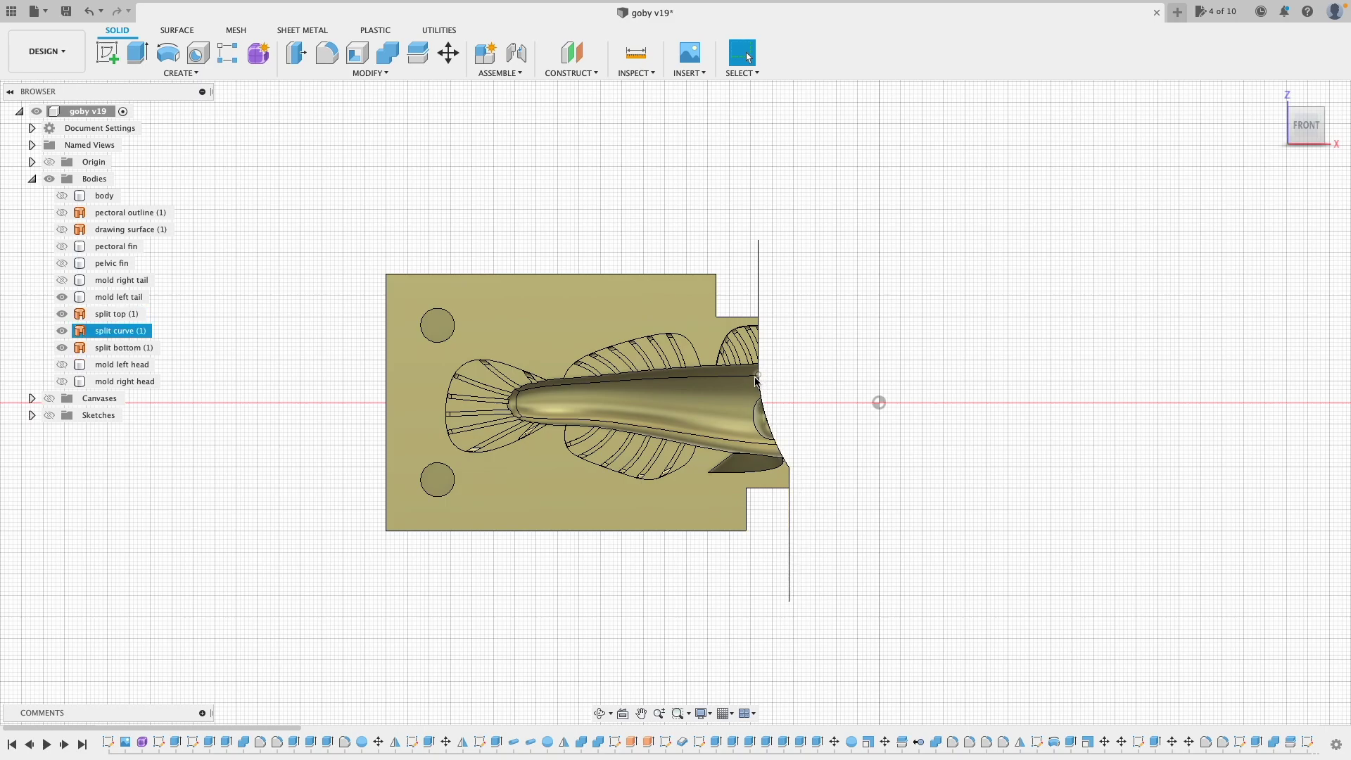
left_click(828, 426)
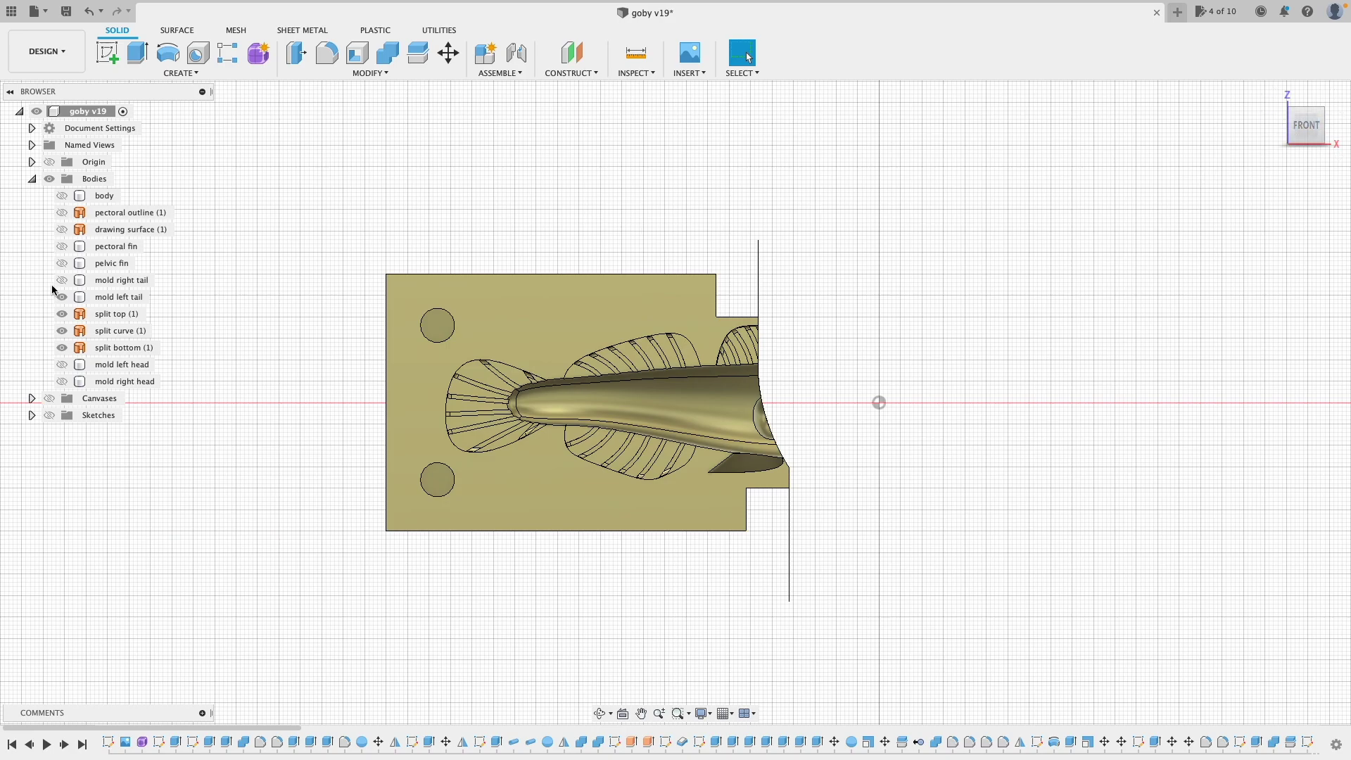
Step: Show the mold left head beside the mold left tail and inspect how the two pieces meet
left_click(61, 365)
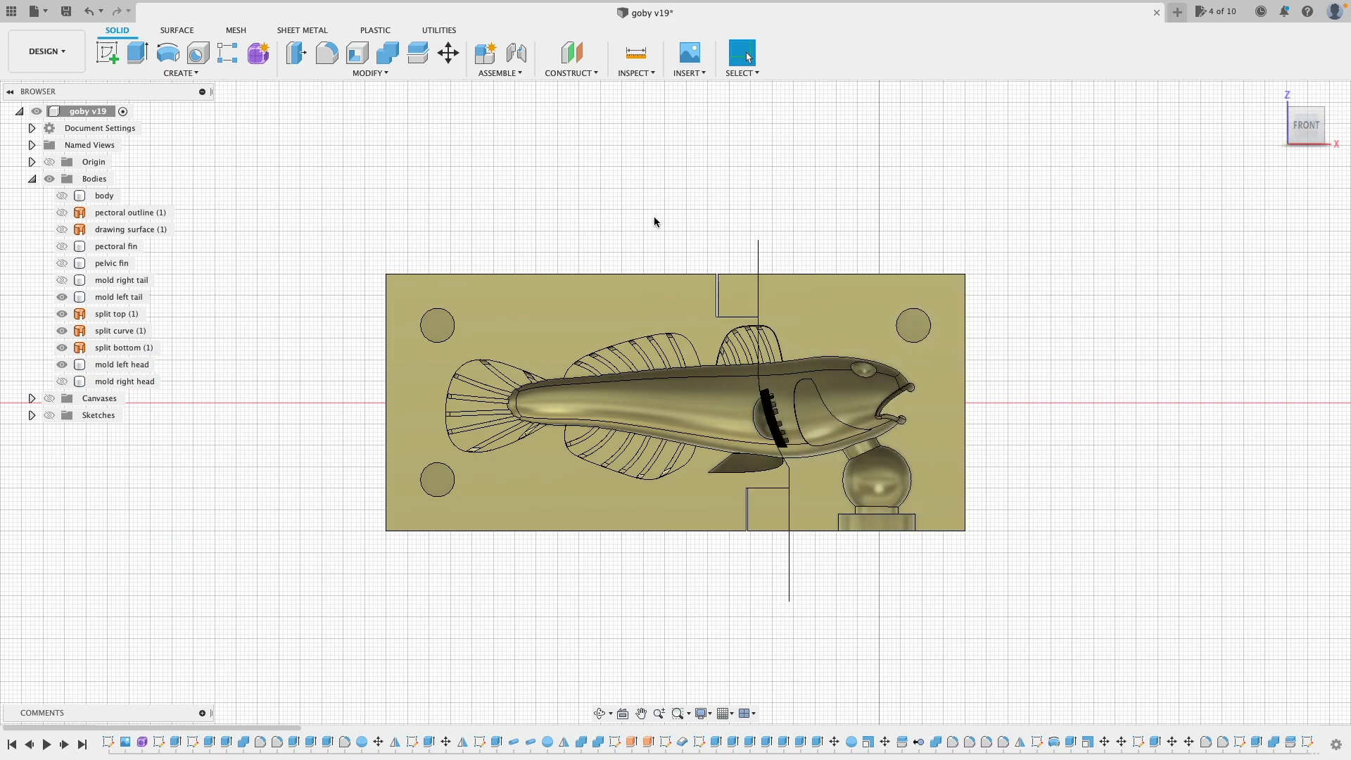
mouse_move(1314, 125)
left_mouse_down()
mouse_move(1281, 138)
mouse_move(1305, 131)
left_mouse_up()
left_click(1306, 133)
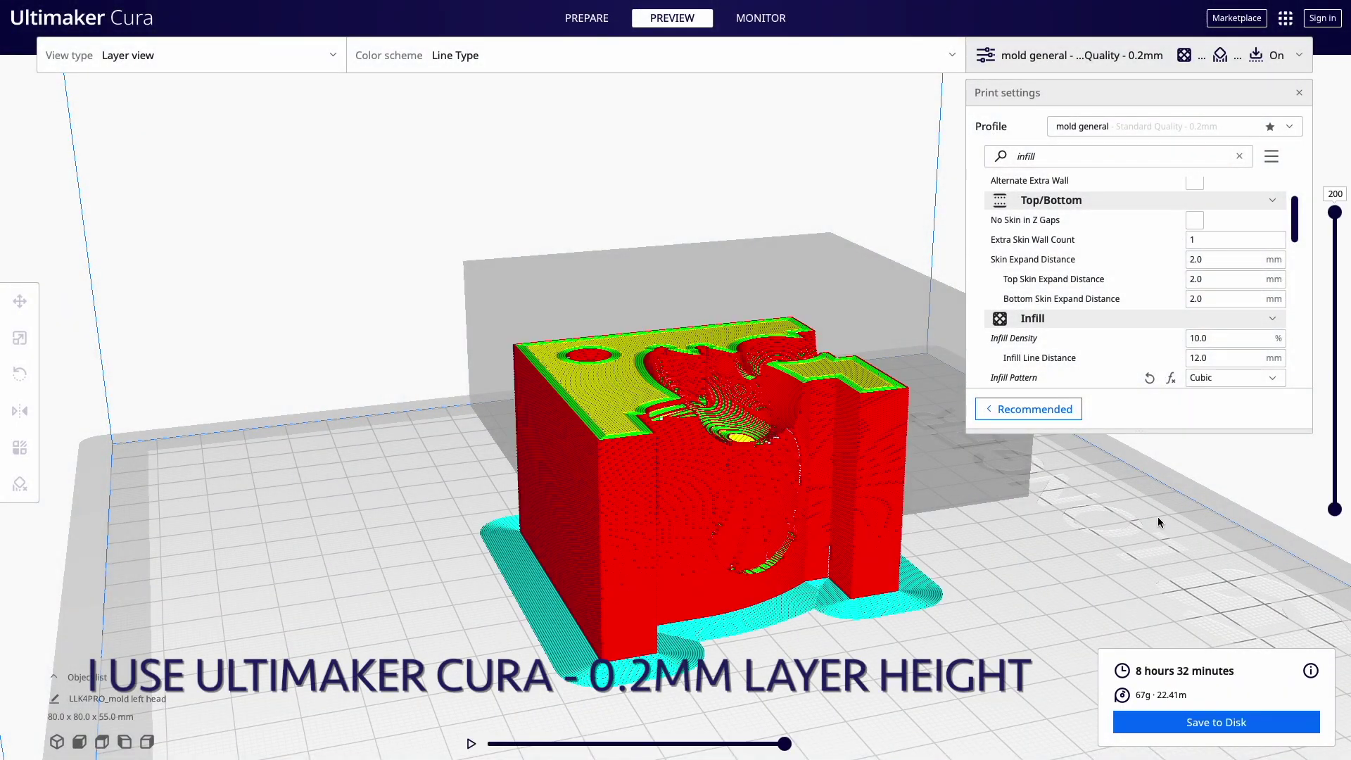
Step: Switch to Ultimaker Cura and examine the sliced layers of the mold left head in the layer preview
key("Right")
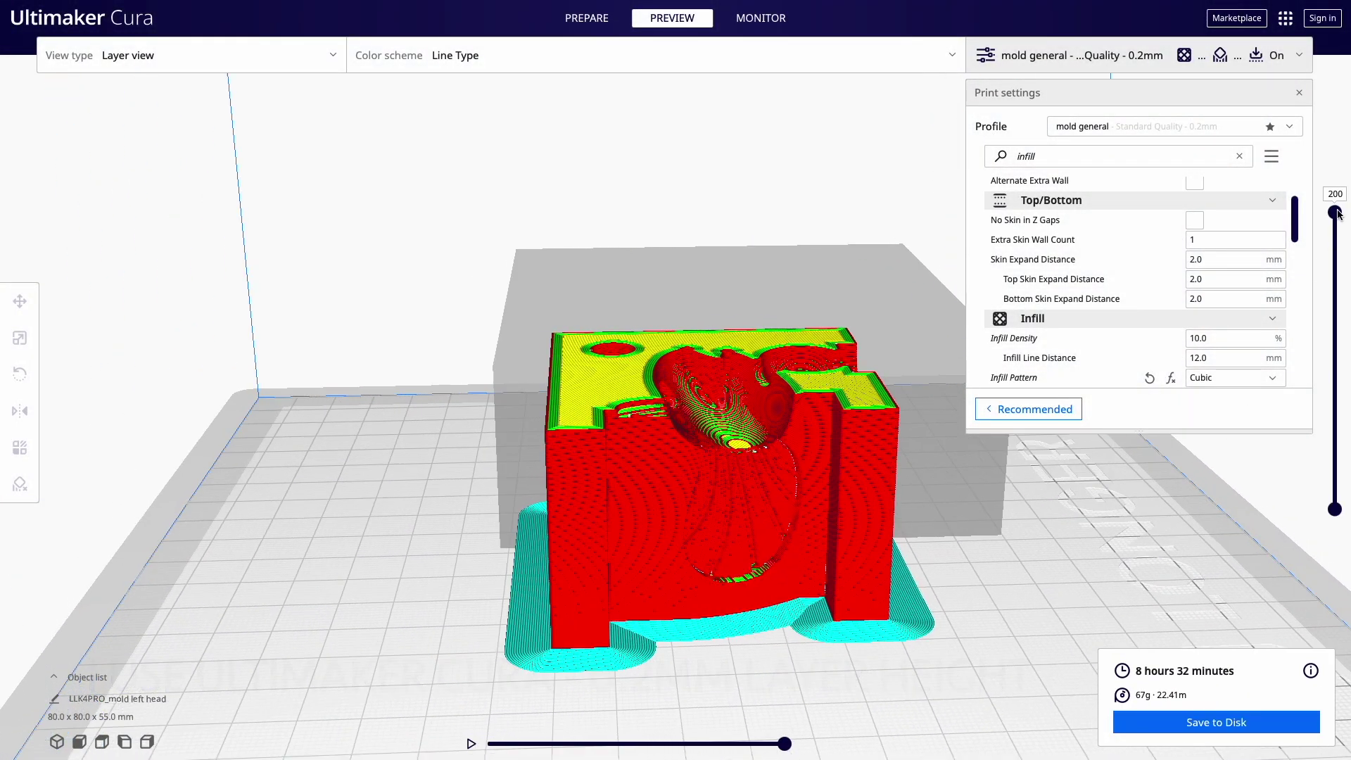
left_click_drag(1338, 215, 1330, 252)
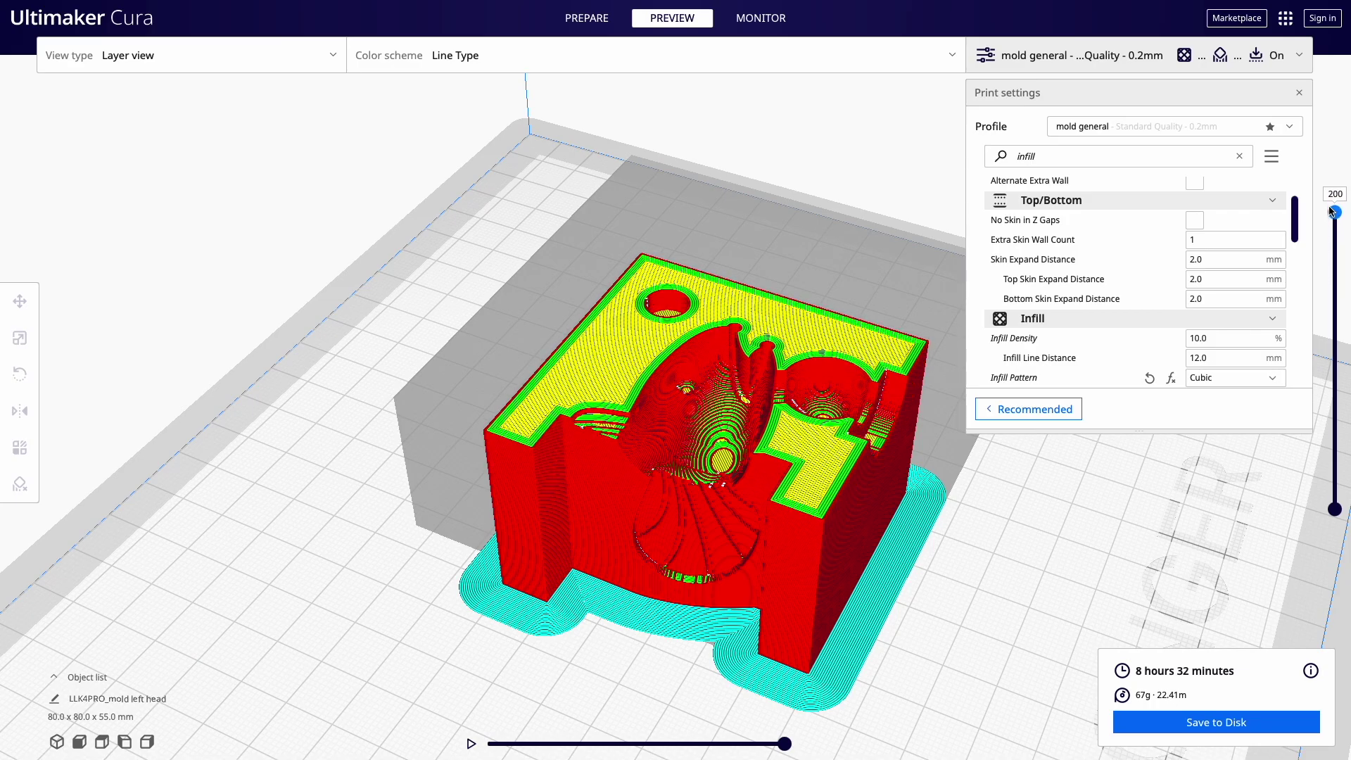